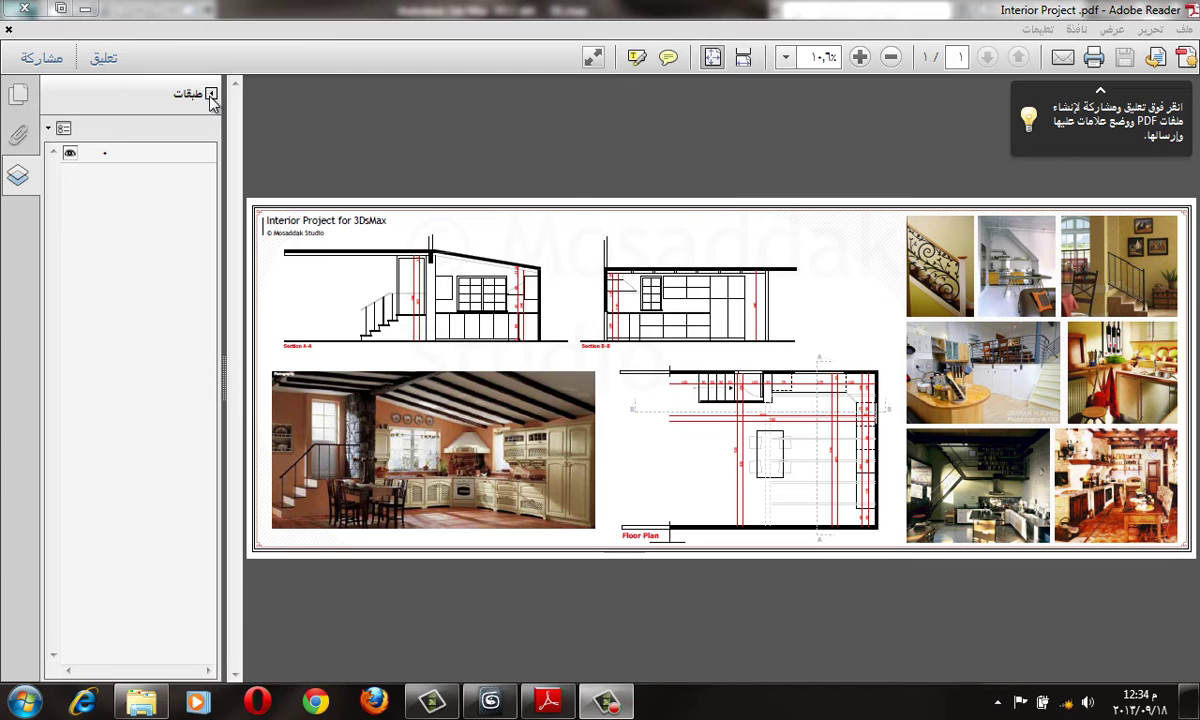
- Hide the Layers pane, zoom the Interior Project sheet to 25% and pan to Sections A-A and B-B
{"action": "left_click", "coordinate": [210, 94]}
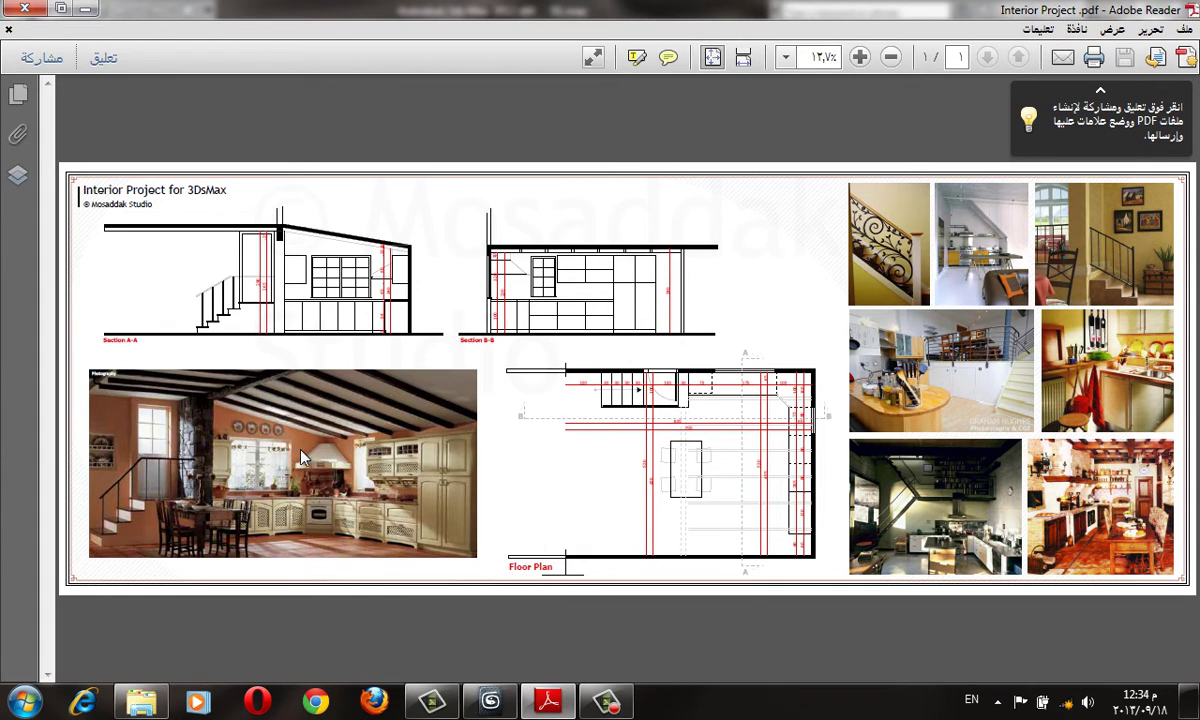
{"action": "scroll", "coordinate": [333, 487], "scroll_direction": "up", "scroll_amount": 2, "text": "ctrl"}
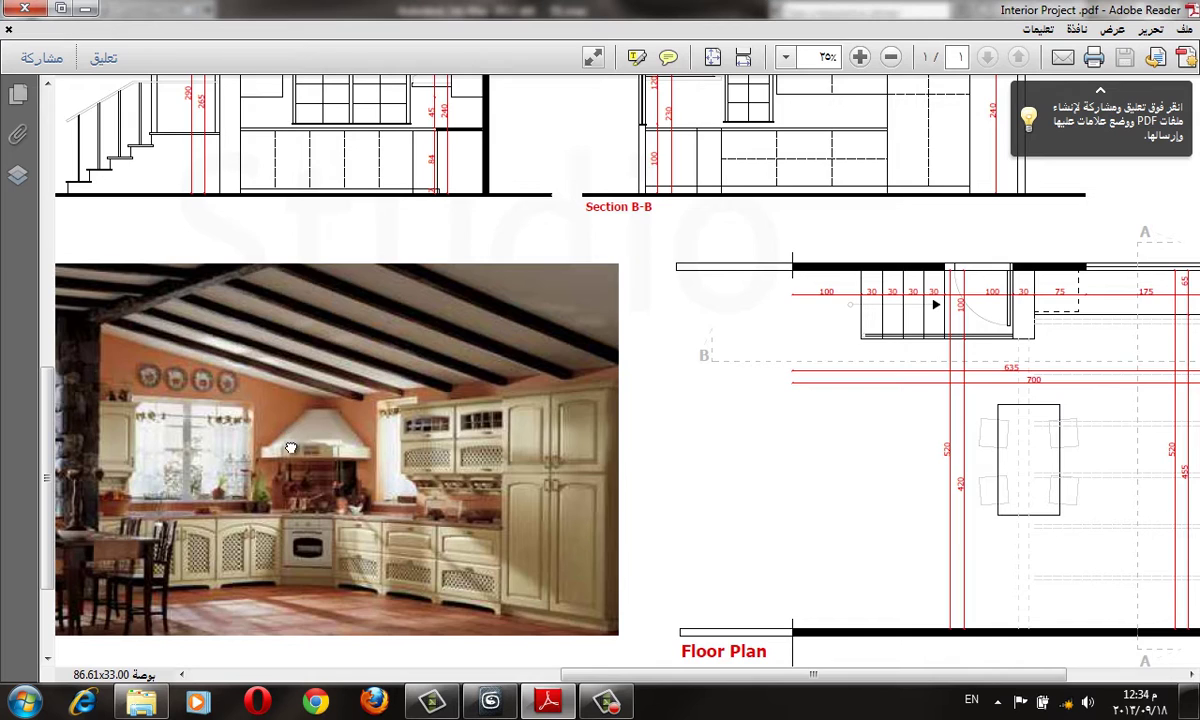
{"action": "scroll", "coordinate": [272, 410], "scroll_direction": "up", "scroll_amount": 1, "text": "ctrl"}
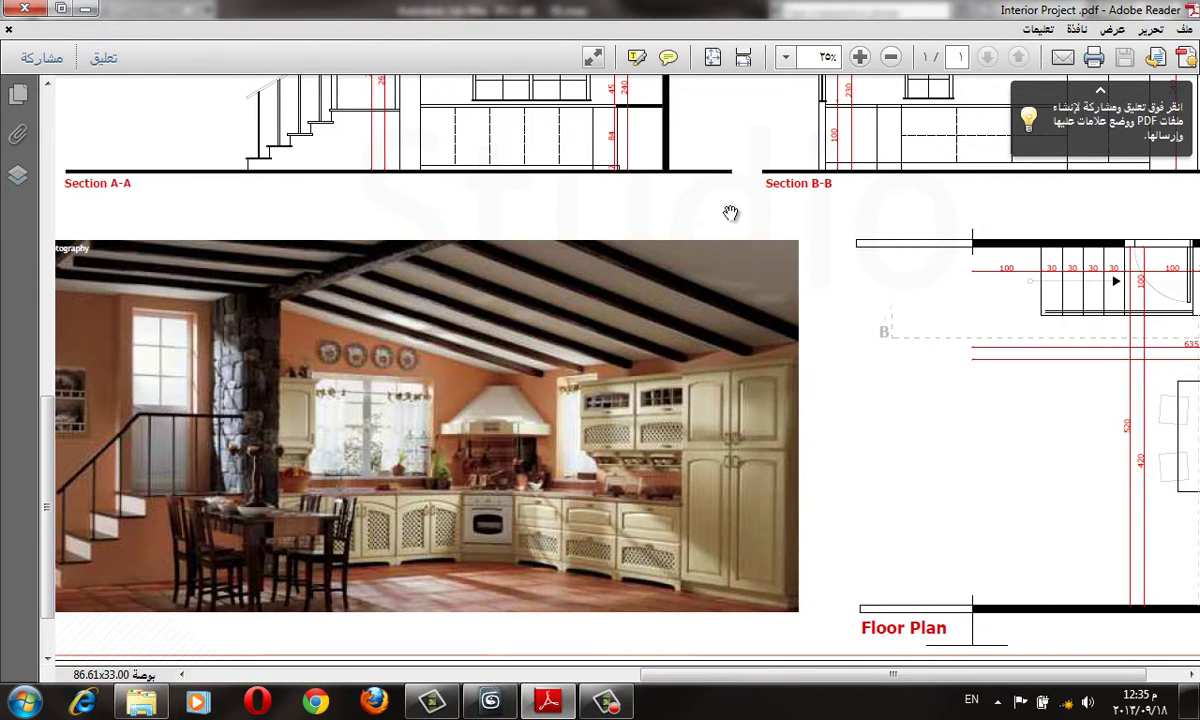
{"action": "left_click_drag", "start_coordinate": [721, 249], "coordinate": [689, 477]}
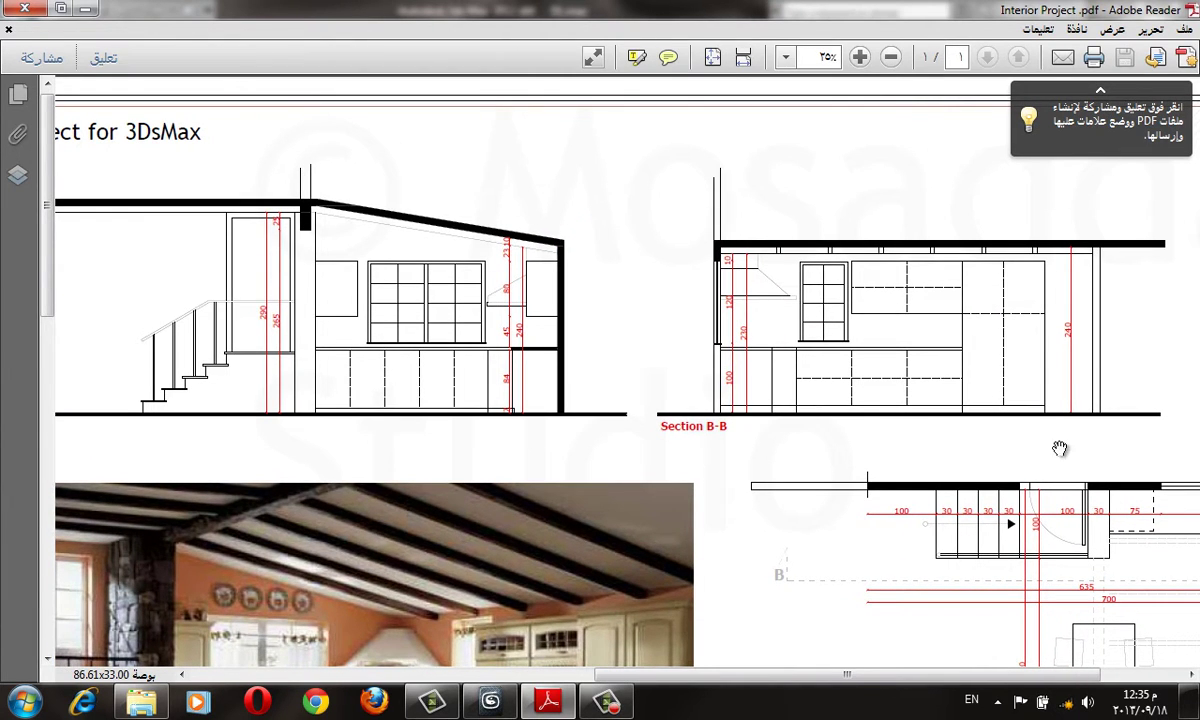
- Pan across Section B-B, the floor plan and Section A-A, then zoom to 33.3% on the kitchen photo
{"action": "left_click_drag", "start_coordinate": [1097, 518], "coordinate": [947, 462]}
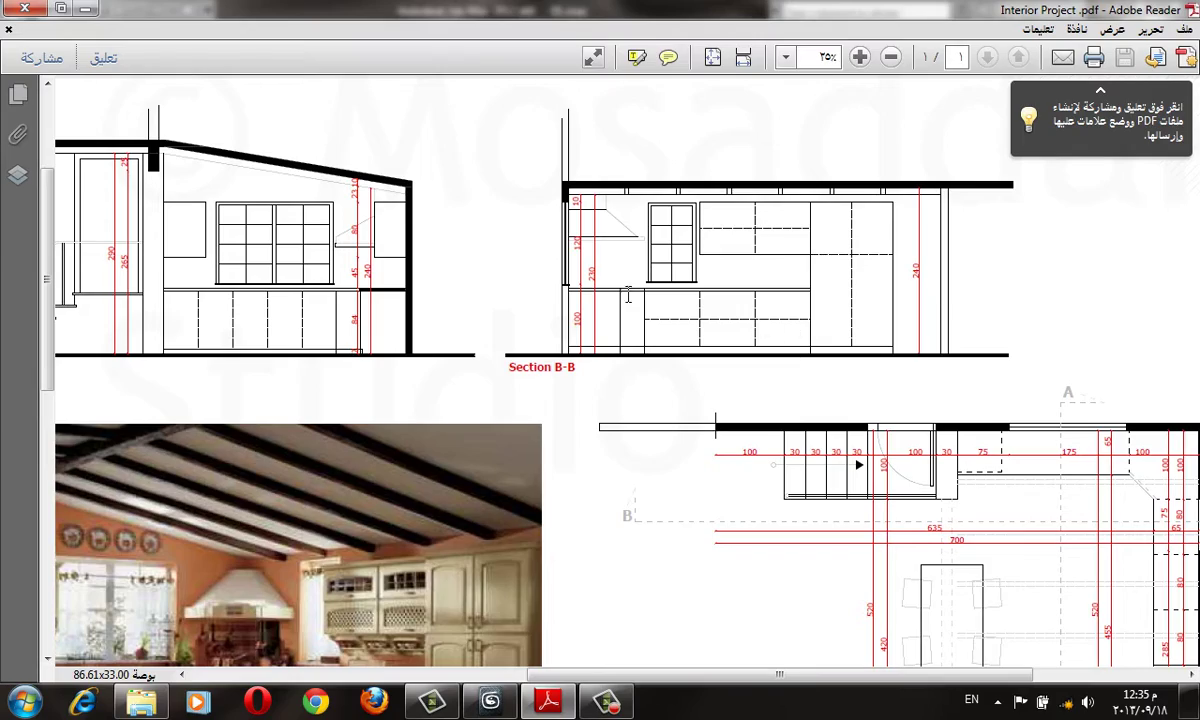
{"action": "mouse_move", "coordinate": [961, 566]}
{"action": "left_mouse_down"}
{"action": "mouse_move", "coordinate": [557, 369]}
{"action": "mouse_move", "coordinate": [803, 359]}
{"action": "mouse_move", "coordinate": [883, 539]}
{"action": "left_mouse_up"}
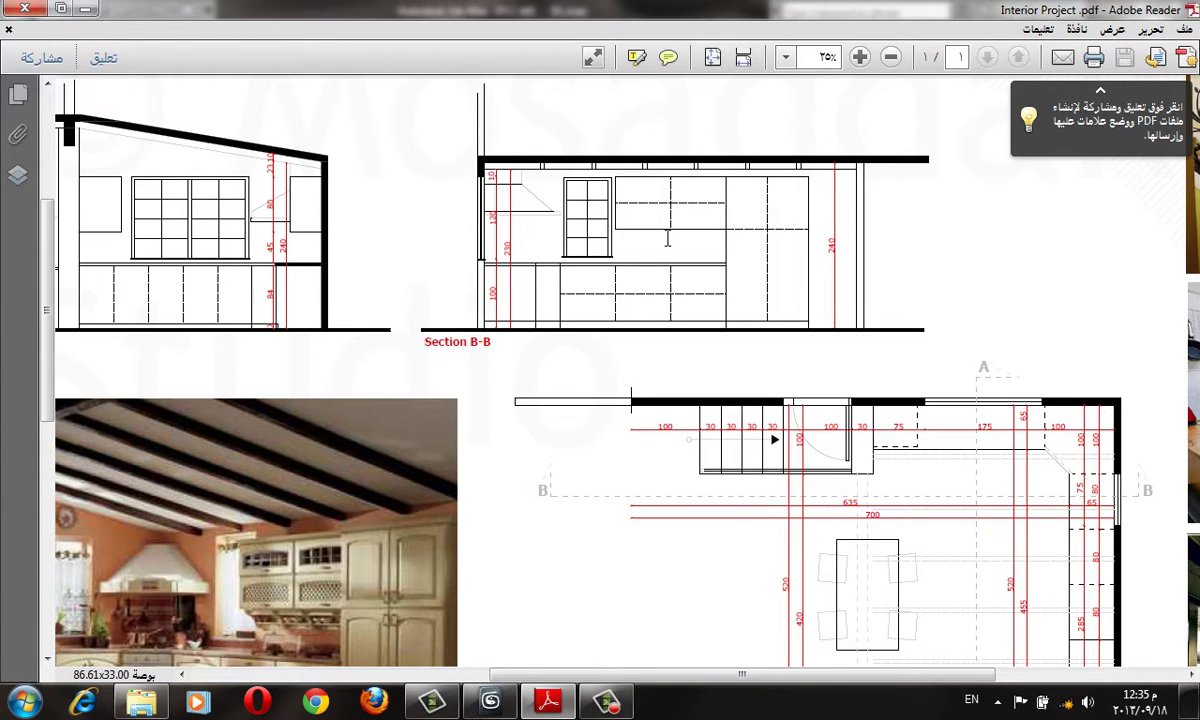
{"action": "mouse_move", "coordinate": [295, 397]}
{"action": "left_mouse_down"}
{"action": "mouse_move", "coordinate": [563, 421]}
{"action": "mouse_move", "coordinate": [662, 456]}
{"action": "mouse_move", "coordinate": [571, 387]}
{"action": "left_mouse_up"}
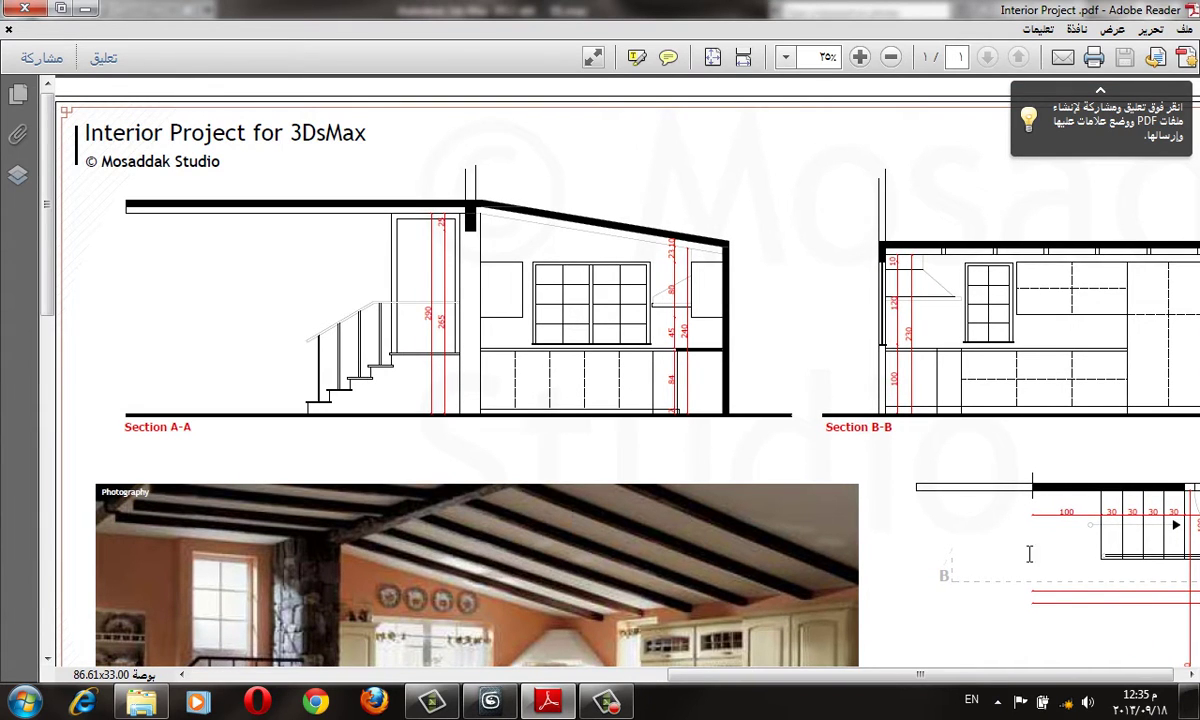
{"action": "mouse_move", "coordinate": [1110, 596]}
{"action": "left_mouse_down"}
{"action": "mouse_move", "coordinate": [1040, 552]}
{"action": "mouse_move", "coordinate": [969, 345]}
{"action": "left_mouse_up"}
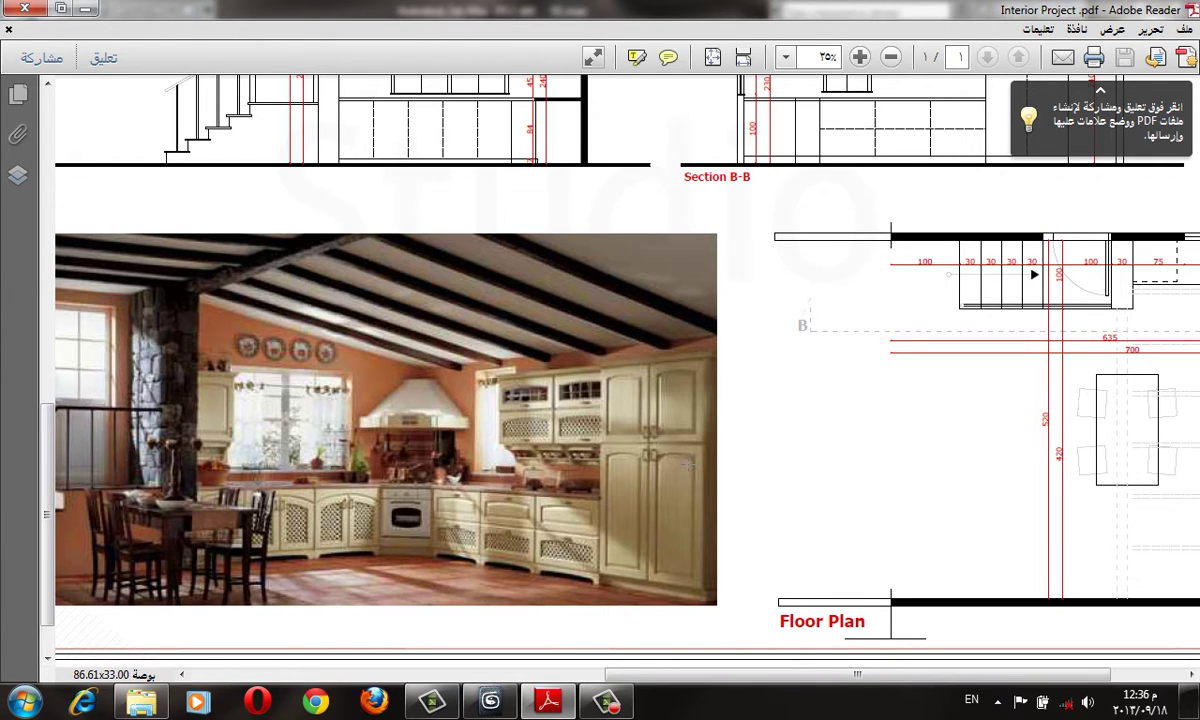
{"action": "key", "text": "ctrl+equal"}
{"action": "left_click_drag", "start_coordinate": [660, 390], "coordinate": [763, 266]}
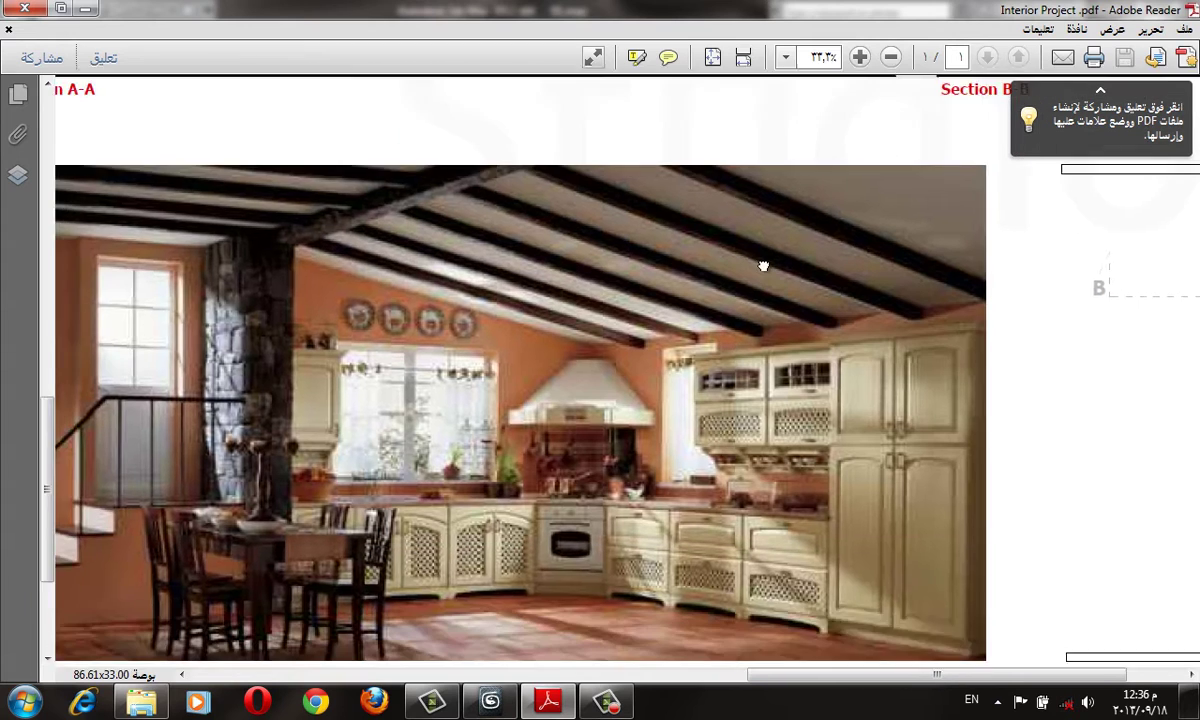
{"action": "scroll", "coordinate": [763, 266], "scroll_direction": "down", "scroll_amount": 1}
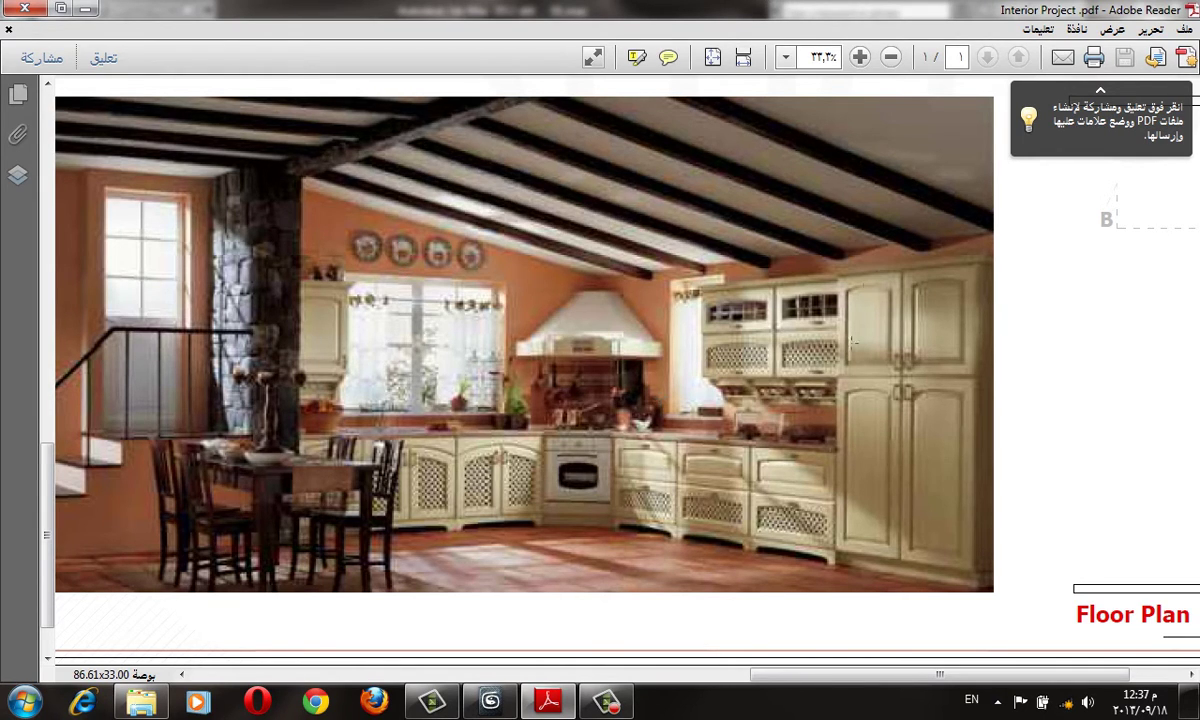
- Frame Section B-B above the kitchen photo on the PDF sheet
{"action": "mouse_move", "coordinate": [924, 423]}
{"action": "left_mouse_down"}
{"action": "mouse_move", "coordinate": [423, 551]}
{"action": "mouse_move", "coordinate": [667, 680]}
{"action": "left_mouse_up"}
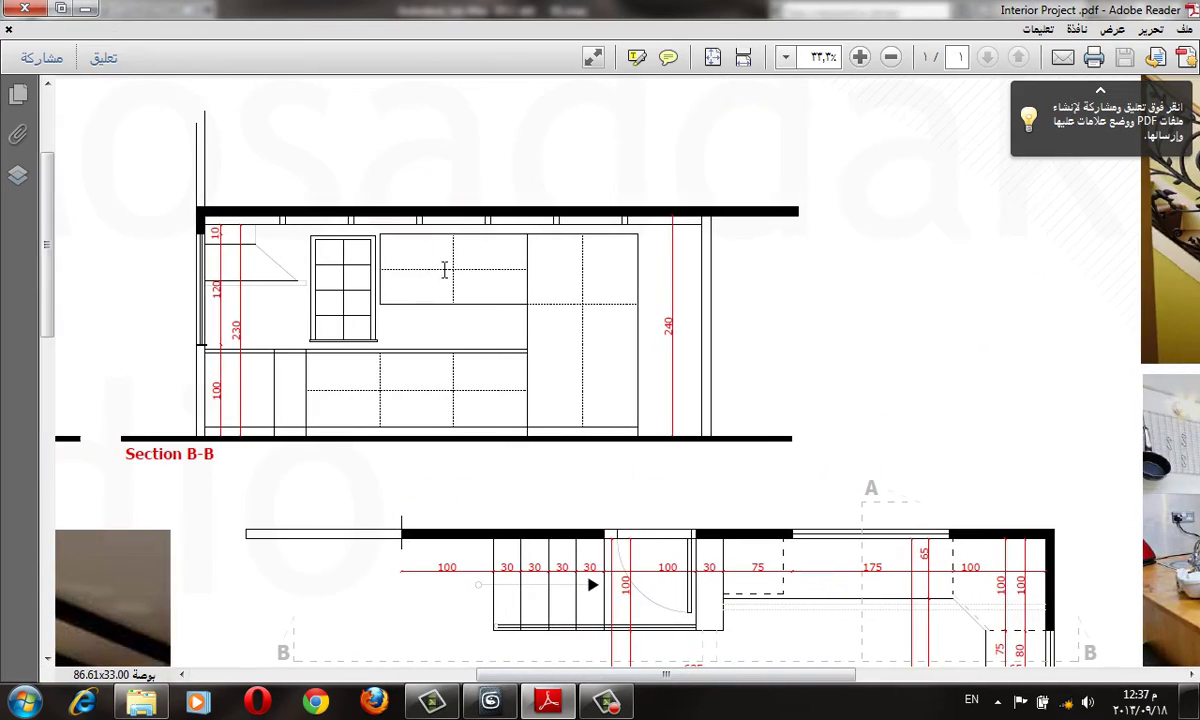
{"action": "mouse_move", "coordinate": [915, 552]}
{"action": "left_mouse_down"}
{"action": "mouse_move", "coordinate": [667, 476]}
{"action": "mouse_move", "coordinate": [919, 182]}
{"action": "mouse_move", "coordinate": [704, 361]}
{"action": "mouse_move", "coordinate": [455, 317]}
{"action": "left_mouse_up"}
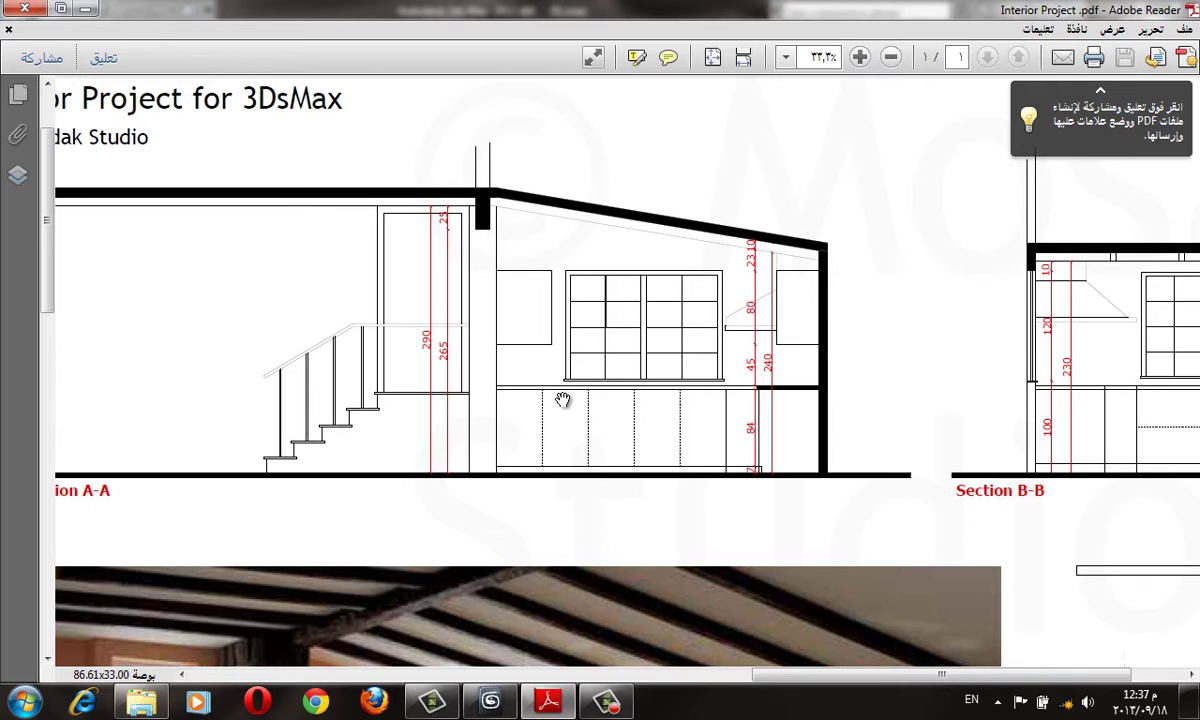
{"action": "mouse_move", "coordinate": [982, 408]}
{"action": "left_mouse_down"}
{"action": "mouse_move", "coordinate": [699, 396]}
{"action": "mouse_move", "coordinate": [522, 359]}
{"action": "mouse_move", "coordinate": [515, 368]}
{"action": "left_mouse_up"}
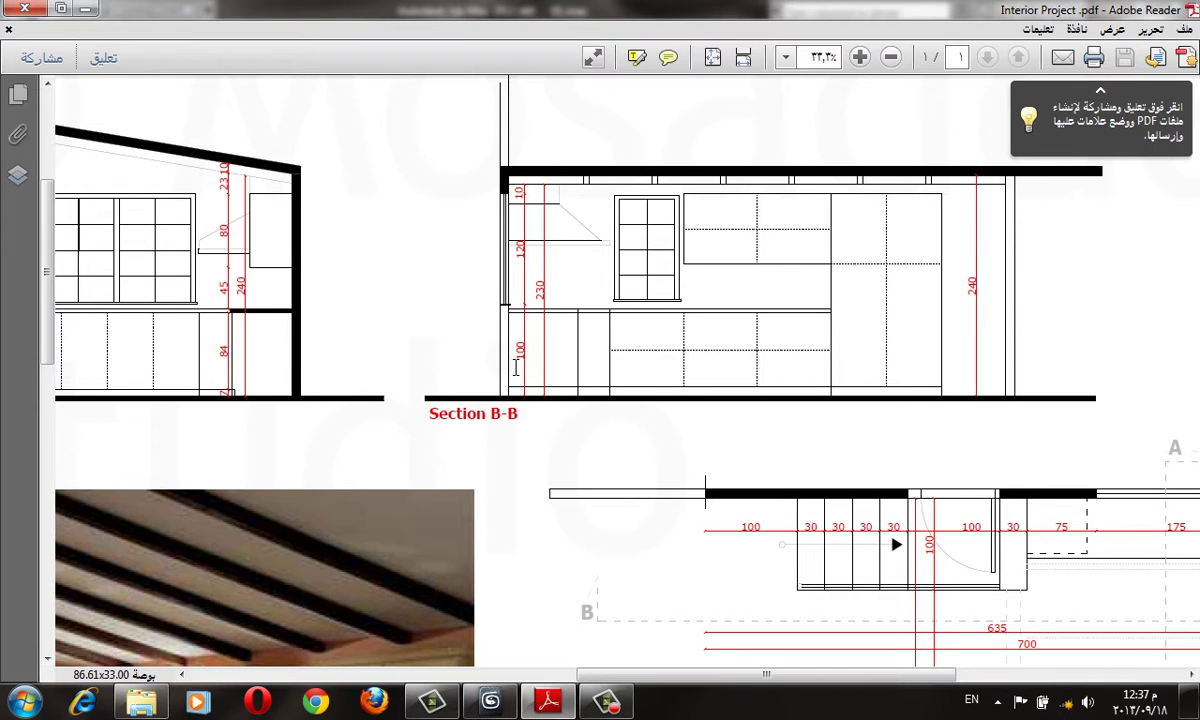
{"action": "left_click_drag", "start_coordinate": [616, 394], "coordinate": [838, 260]}
{"action": "mouse_move", "coordinate": [488, 375]}
{"action": "left_mouse_down"}
{"action": "mouse_move", "coordinate": [697, 407]}
{"action": "mouse_move", "coordinate": [645, 259]}
{"action": "mouse_move", "coordinate": [600, 318]}
{"action": "left_mouse_up"}
{"action": "scroll", "coordinate": [537, 357], "scroll_direction": "up", "scroll_amount": 3}
{"action": "left_click_drag", "start_coordinate": [512, 313], "coordinate": [516, 345]}
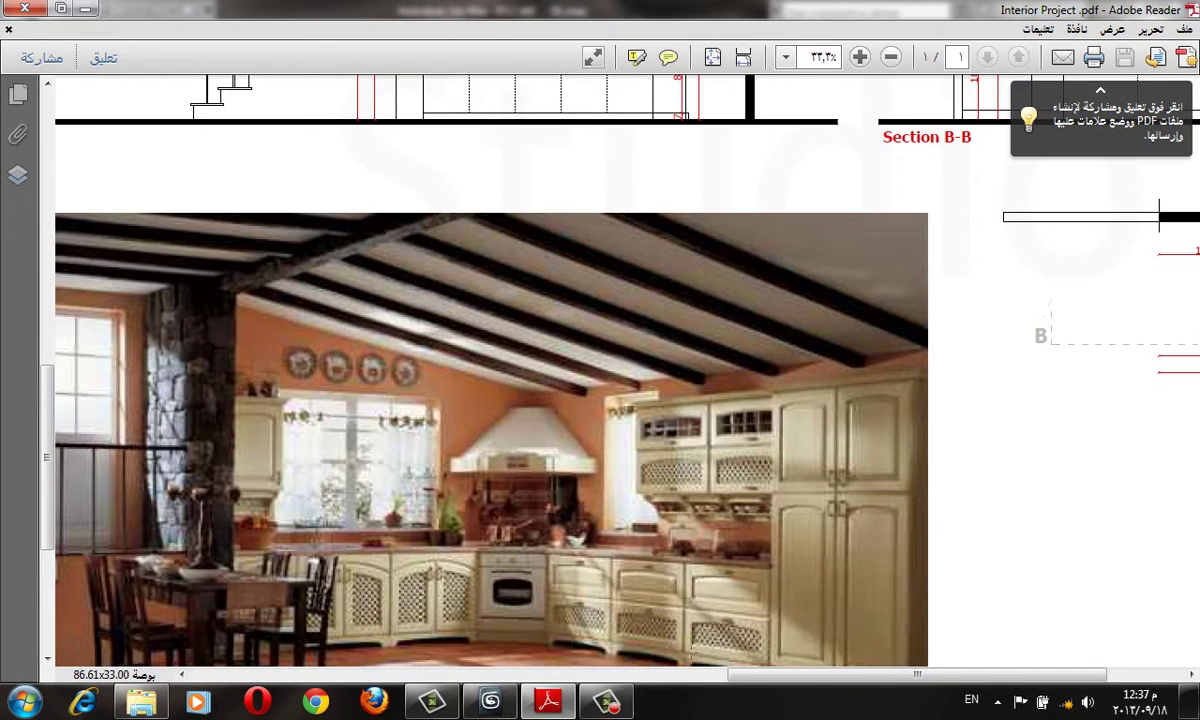
- Zoom to 50% and 66.7% on the Section A-A base cabinets to read their heights
{"action": "scroll", "coordinate": [638, 545], "scroll_direction": "up", "scroll_amount": 1, "text": "ctrl"}
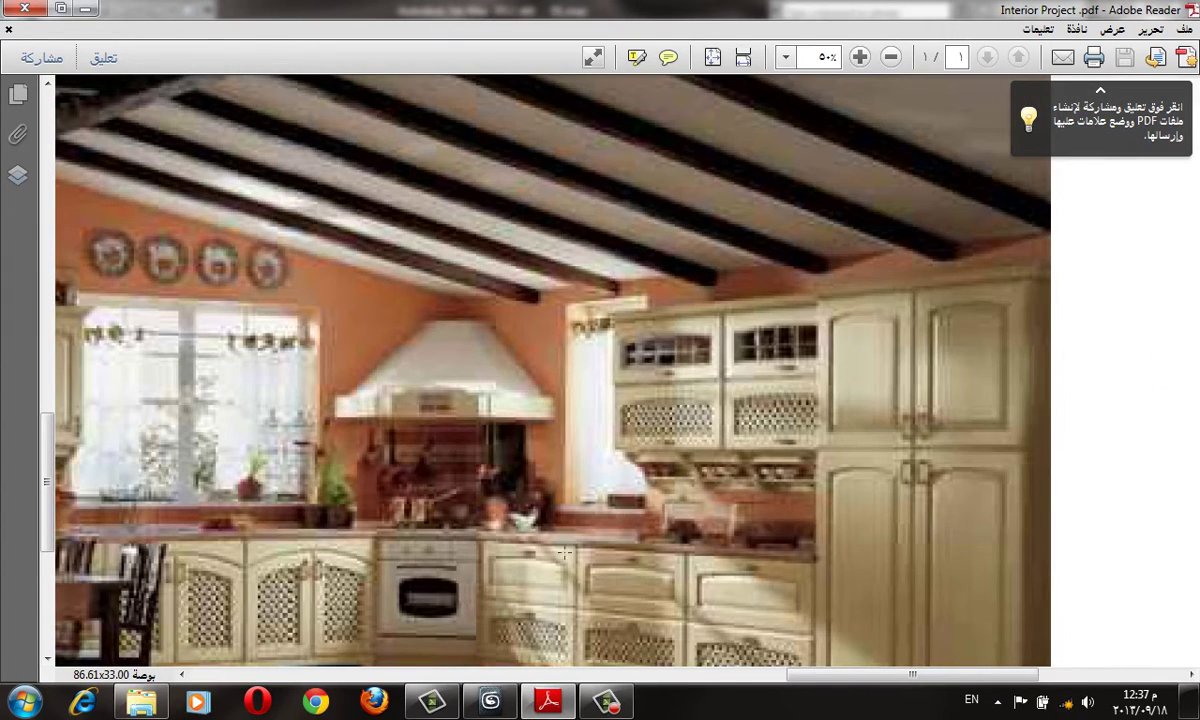
{"action": "scroll", "coordinate": [563, 553], "scroll_direction": "down", "scroll_amount": 3}
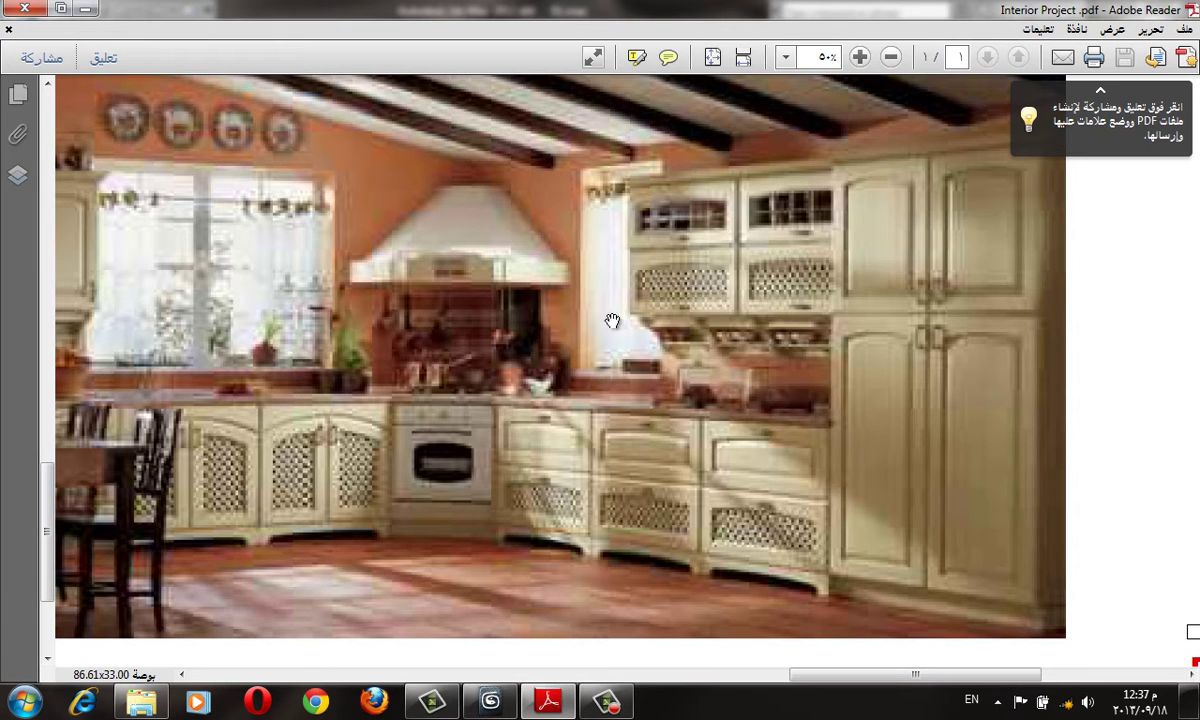
{"action": "scroll", "coordinate": [645, 380], "scroll_direction": "up", "scroll_amount": 5}
{"action": "scroll", "coordinate": [676, 350], "scroll_direction": "up", "scroll_amount": 5}
{"action": "left_click_drag", "start_coordinate": [632, 306], "coordinate": [563, 280]}
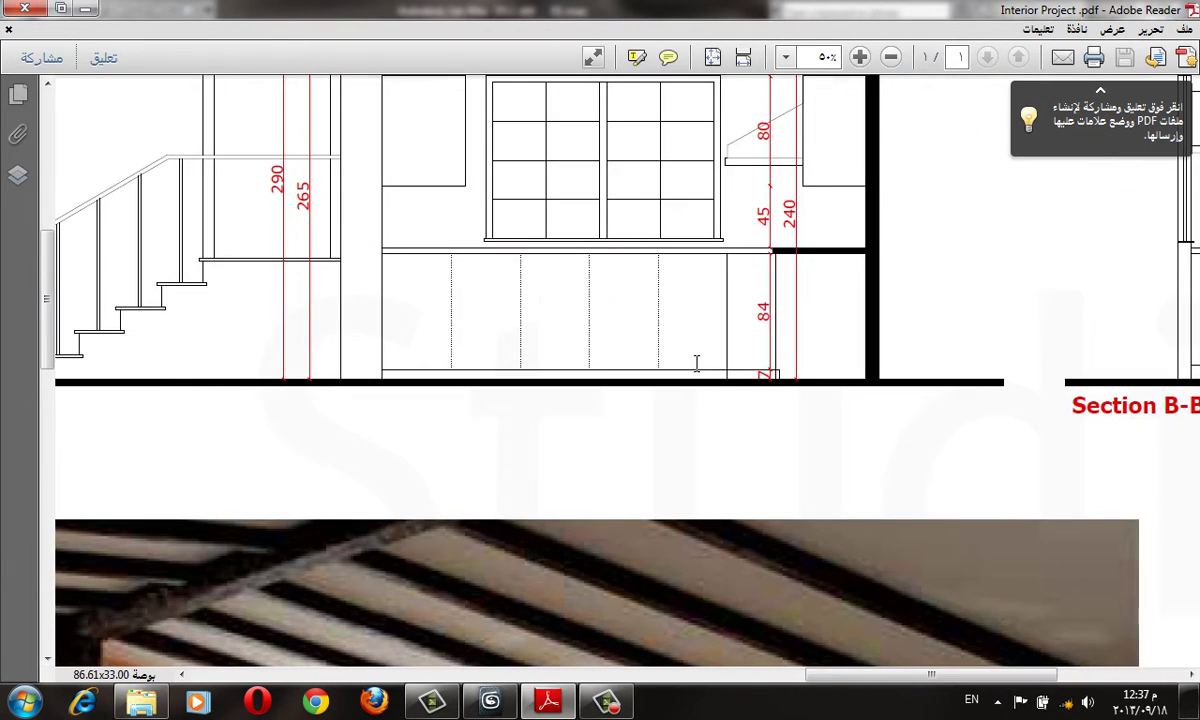
{"action": "scroll", "coordinate": [648, 315], "scroll_direction": "up", "scroll_amount": 1, "text": "ctrl"}
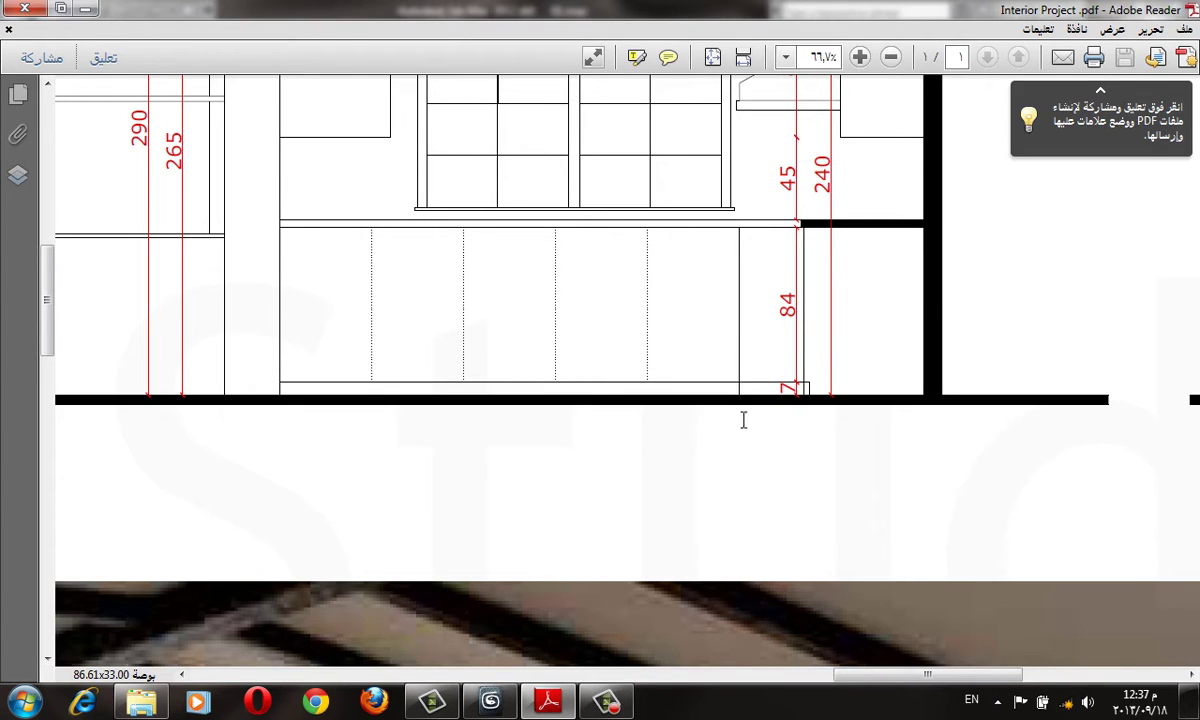
- Zoom back to 33.3% and centre the dimensioned floor plan with its 635 and 700 widths
{"action": "mouse_move", "coordinate": [976, 385]}
{"action": "left_mouse_down"}
{"action": "mouse_move", "coordinate": [712, 408]}
{"action": "mouse_move", "coordinate": [722, 416]}
{"action": "left_mouse_up"}
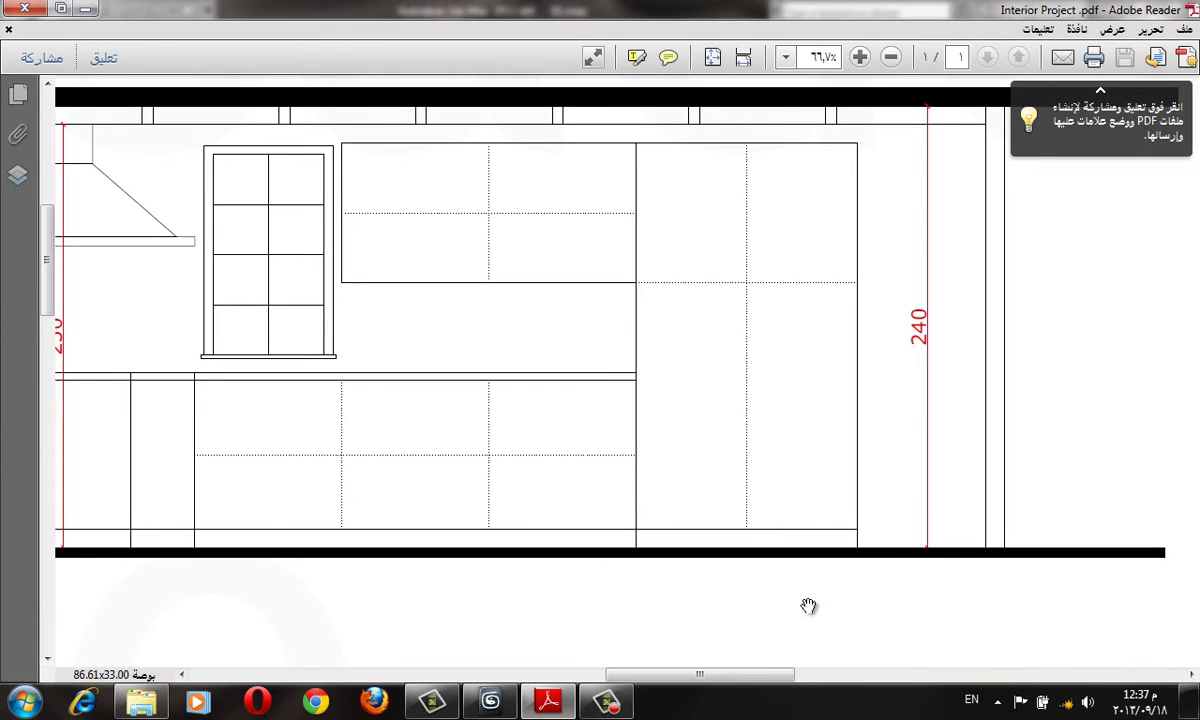
{"action": "scroll", "coordinate": [720, 455], "scroll_direction": "down", "scroll_amount": 5}
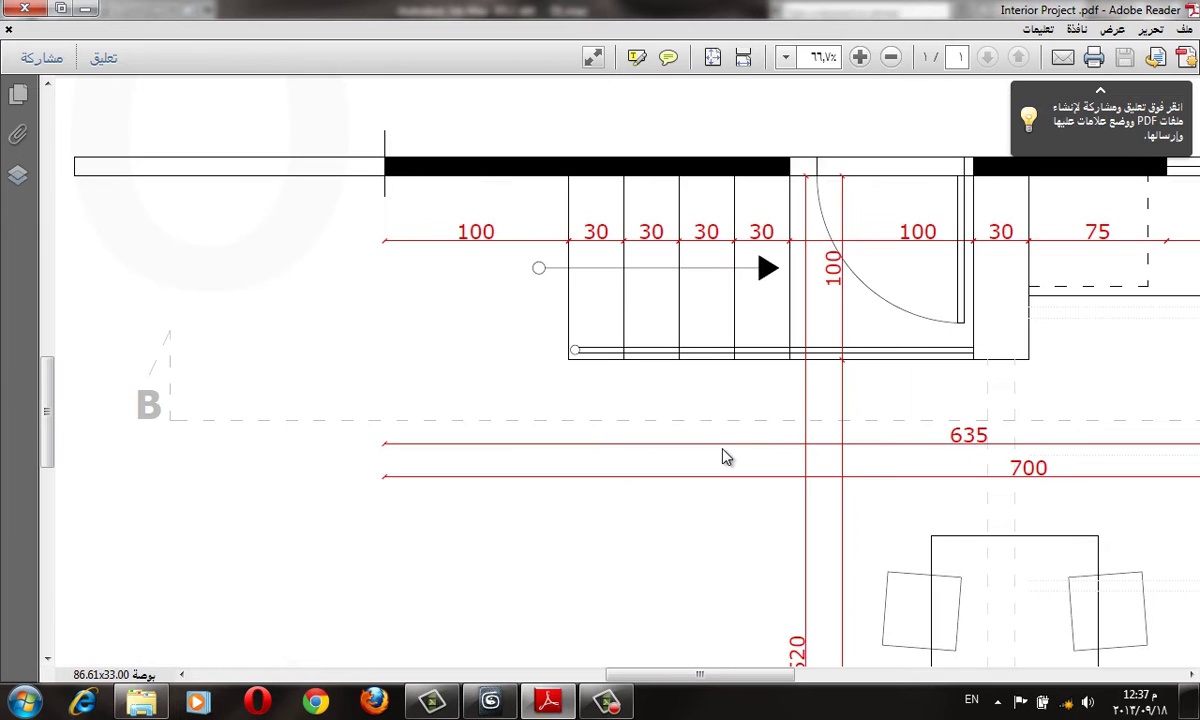
{"action": "scroll", "coordinate": [797, 459], "scroll_direction": "down", "scroll_amount": 2, "text": "ctrl"}
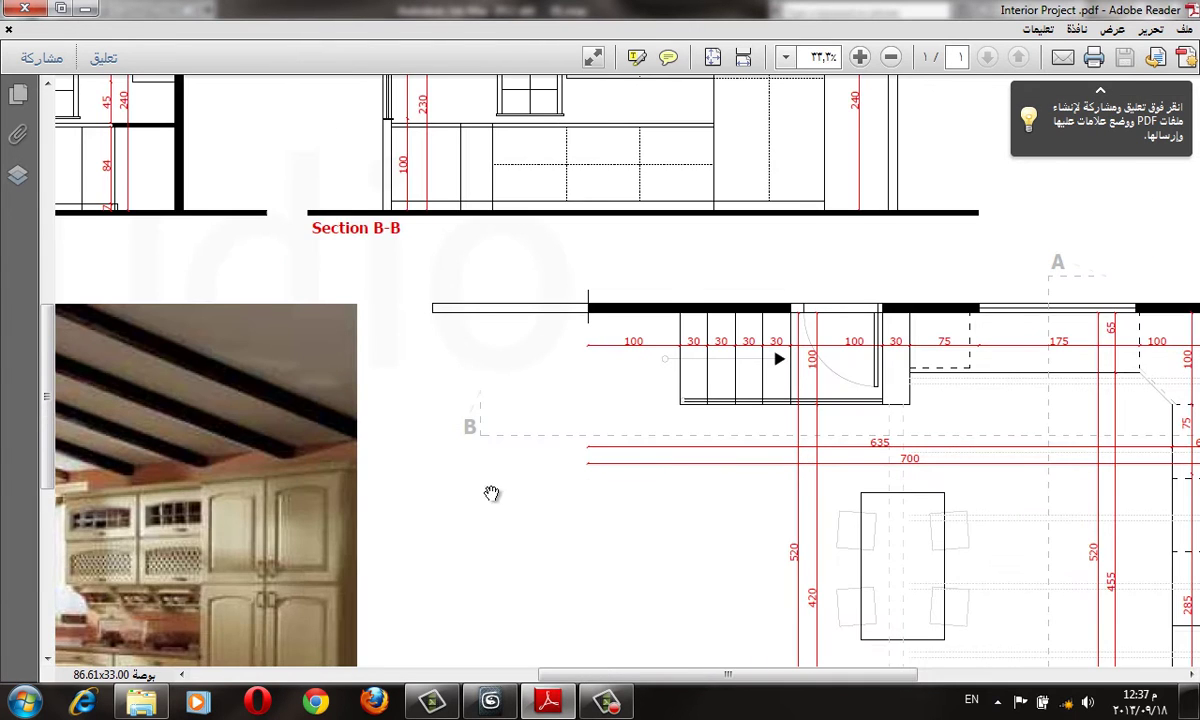
{"action": "mouse_move", "coordinate": [490, 493]}
{"action": "left_mouse_down"}
{"action": "mouse_move", "coordinate": [632, 585]}
{"action": "mouse_move", "coordinate": [922, 524]}
{"action": "mouse_move", "coordinate": [620, 596]}
{"action": "left_mouse_up"}
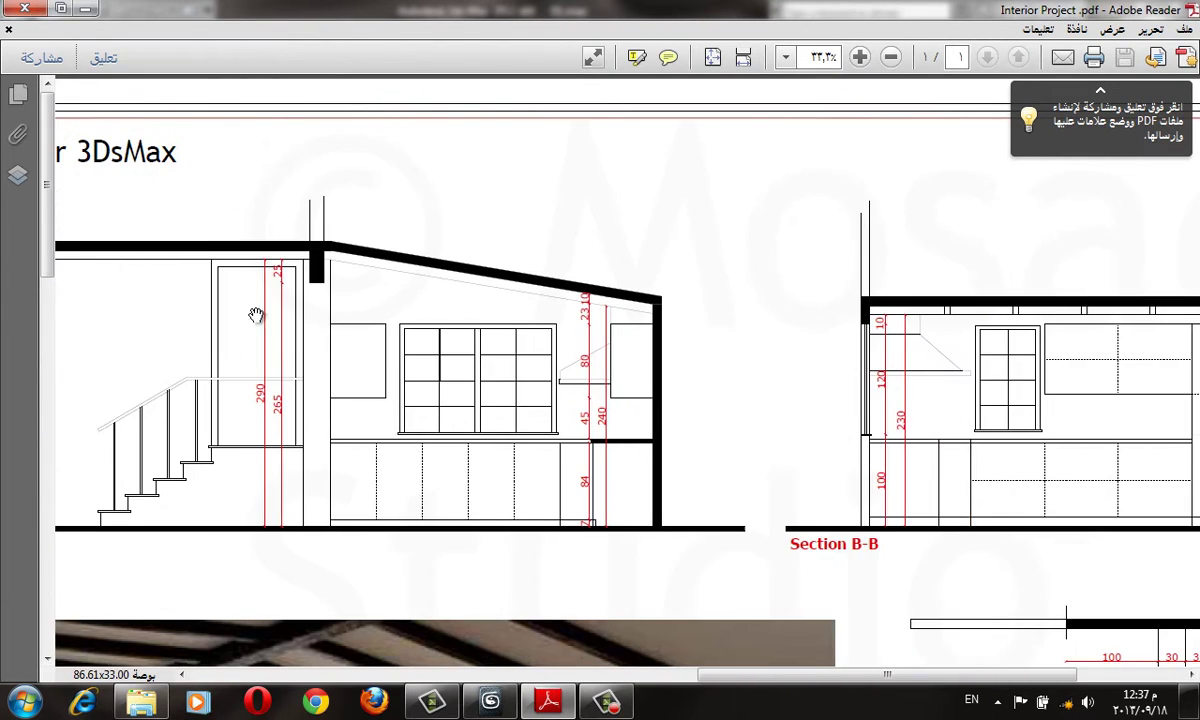
{"action": "left_click_drag", "start_coordinate": [866, 434], "coordinate": [598, 308]}
{"action": "mouse_move", "coordinate": [666, 282]}
{"action": "left_mouse_down"}
{"action": "mouse_move", "coordinate": [758, 265]}
{"action": "mouse_move", "coordinate": [843, 229]}
{"action": "left_mouse_up"}
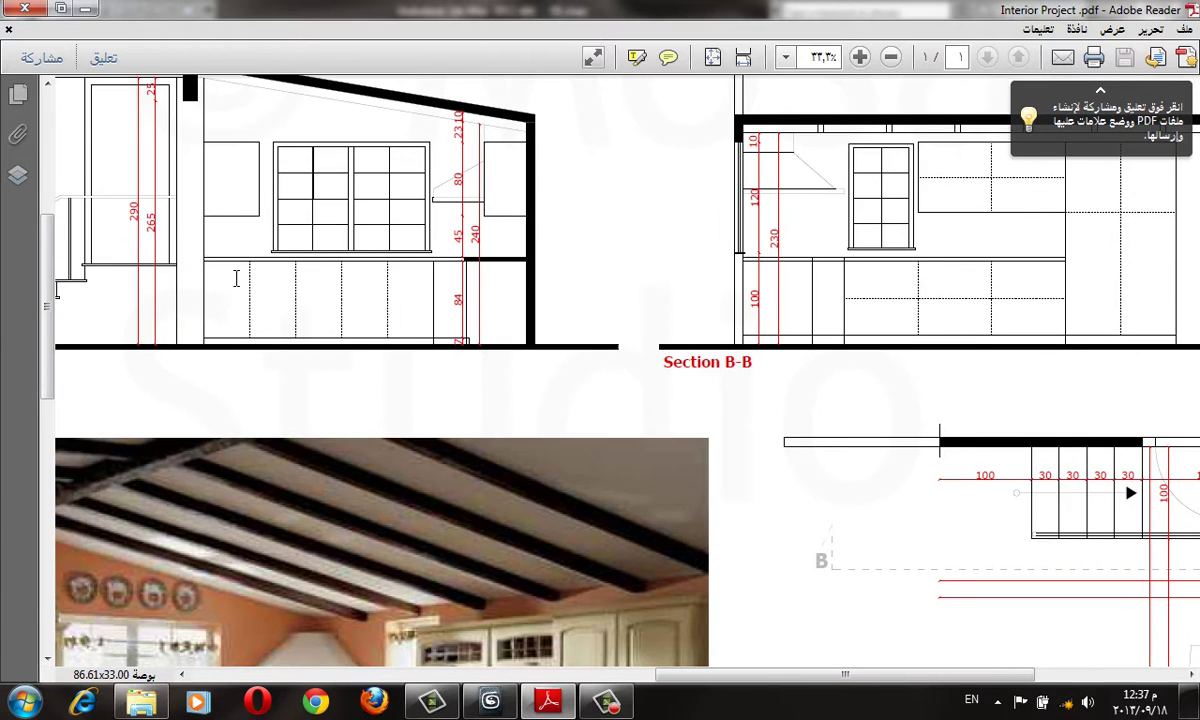
{"action": "left_click_drag", "start_coordinate": [954, 485], "coordinate": [210, 351]}
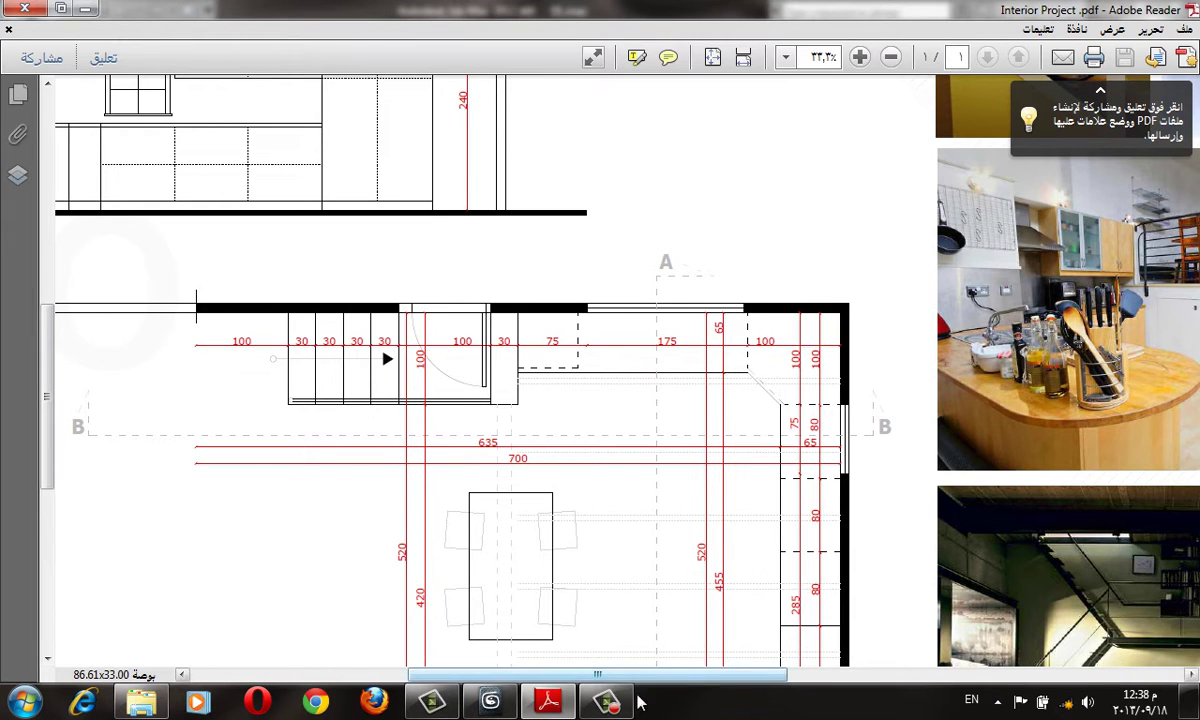
- Return to the 3ds Max kitchen scene and turn on edged-faces display
{"action": "left_click", "coordinate": [490, 702]}
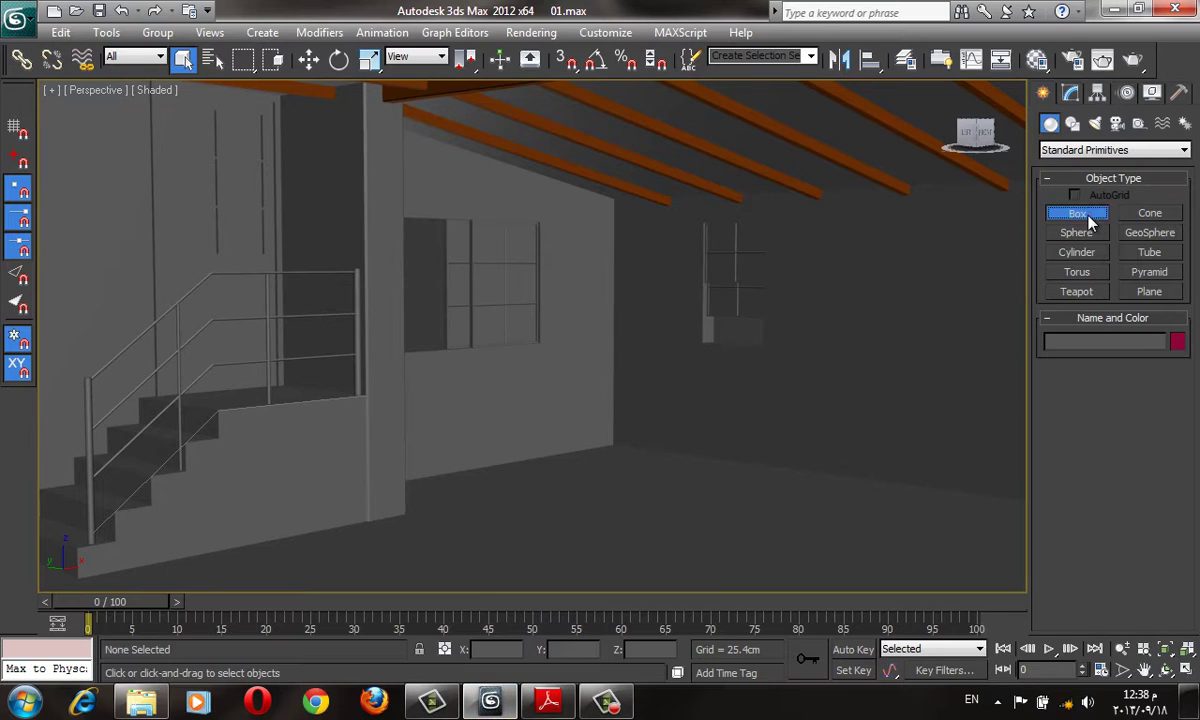
{"action": "left_click", "coordinate": [1076, 213]}
{"action": "key", "text": "F4"}
{"action": "right_click", "coordinate": [800, 290]}
- Apply random colours to all objects, then toggle edged faces off and back on
{"action": "key", "text": "ctrl+a"}
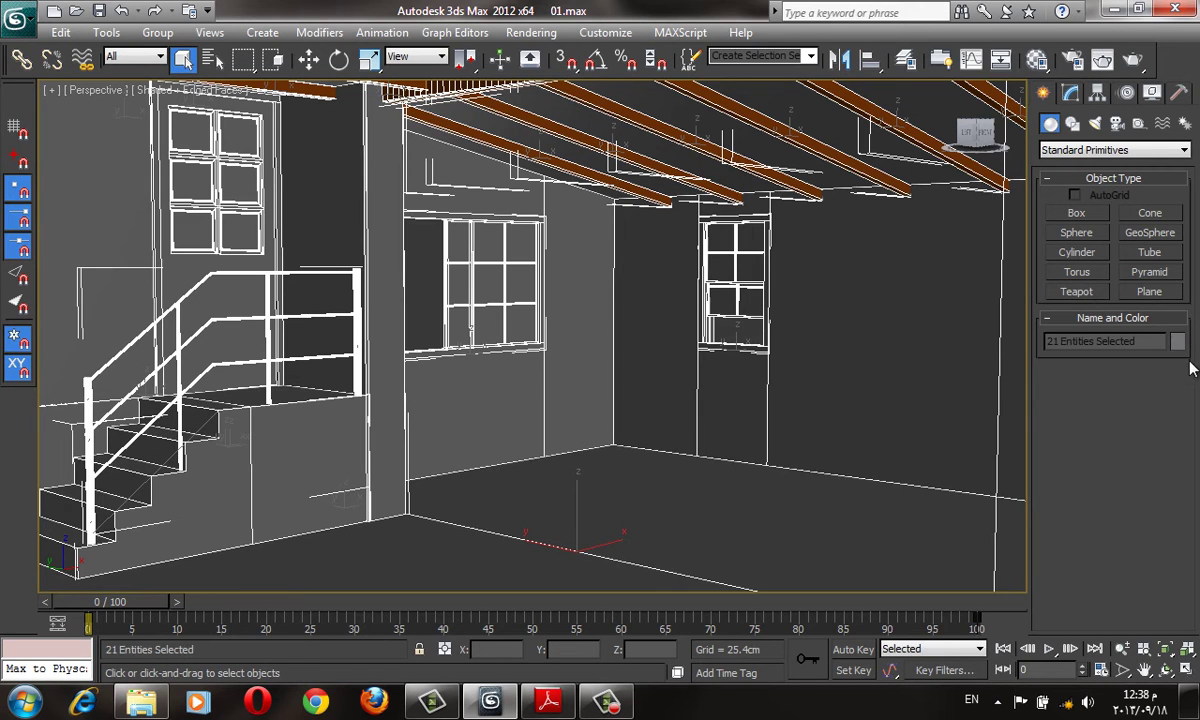
{"action": "left_click", "coordinate": [1178, 341]}
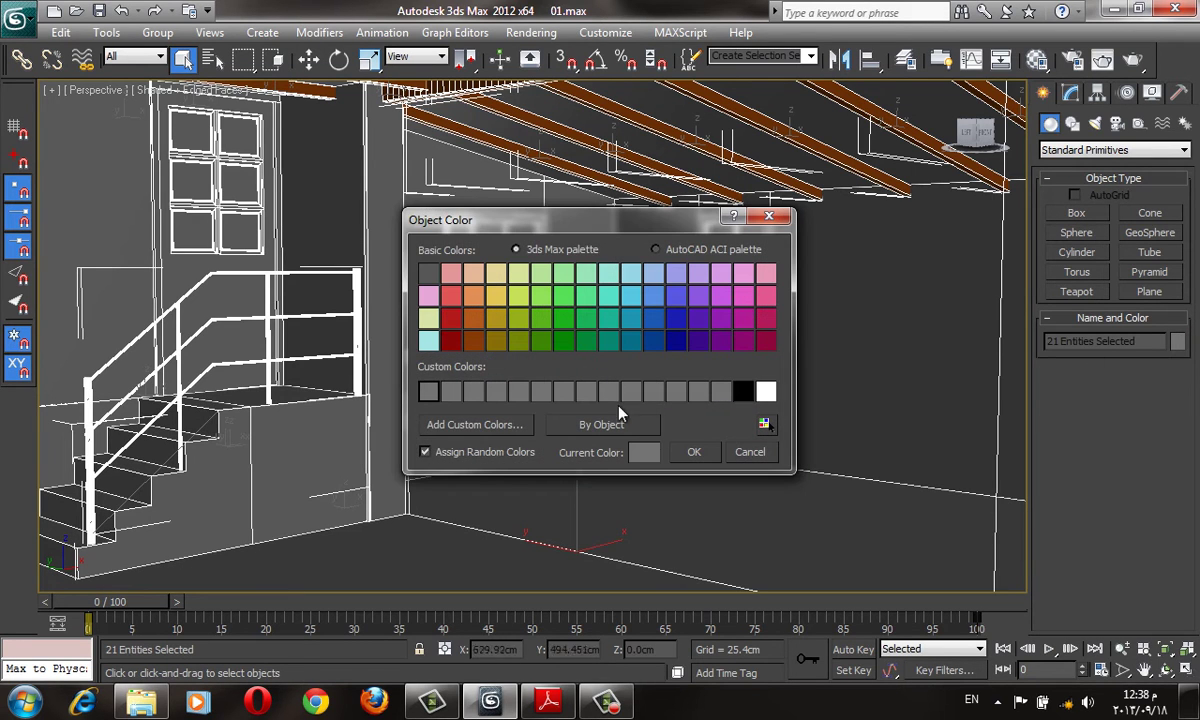
{"action": "left_click", "coordinate": [711, 453]}
{"action": "key", "text": "ctrl+d"}
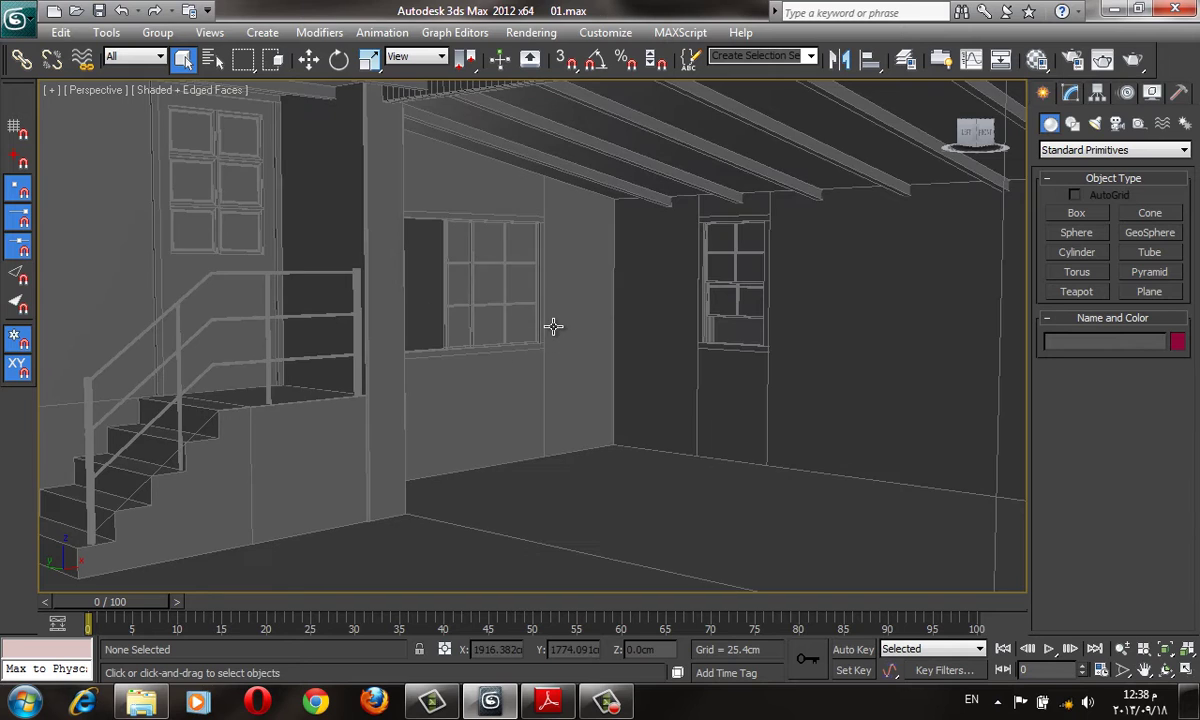
{"action": "key", "text": "F4"}
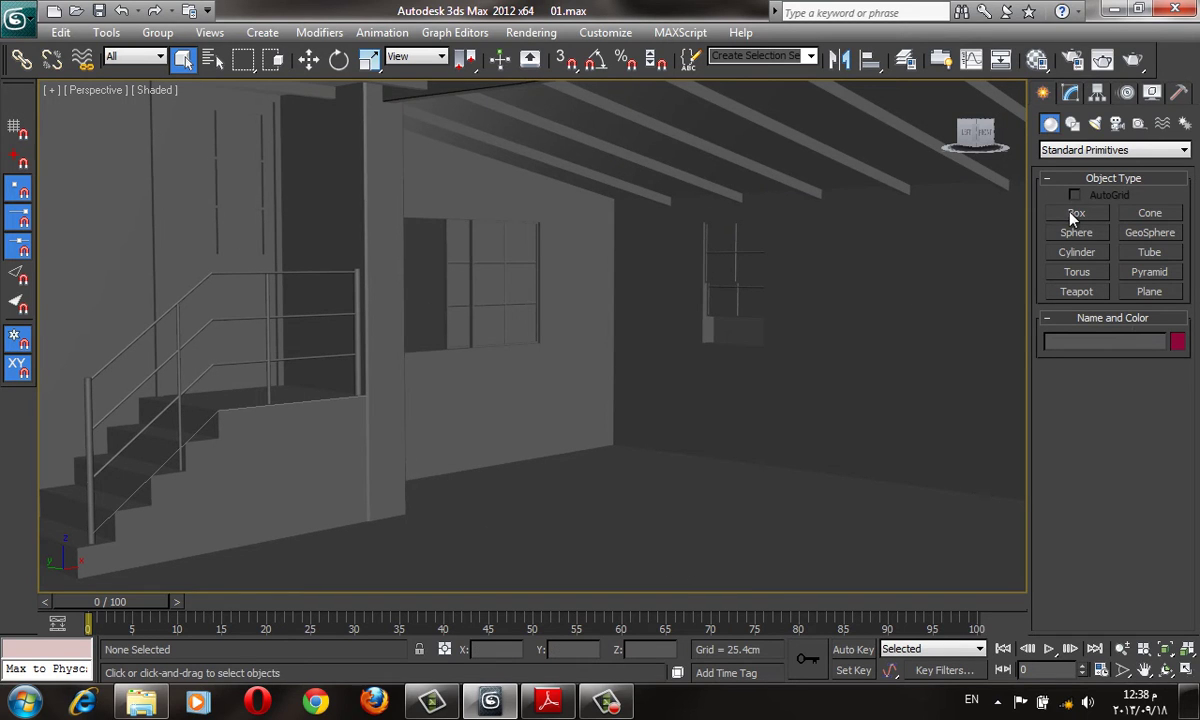
{"action": "key", "text": "F4"}
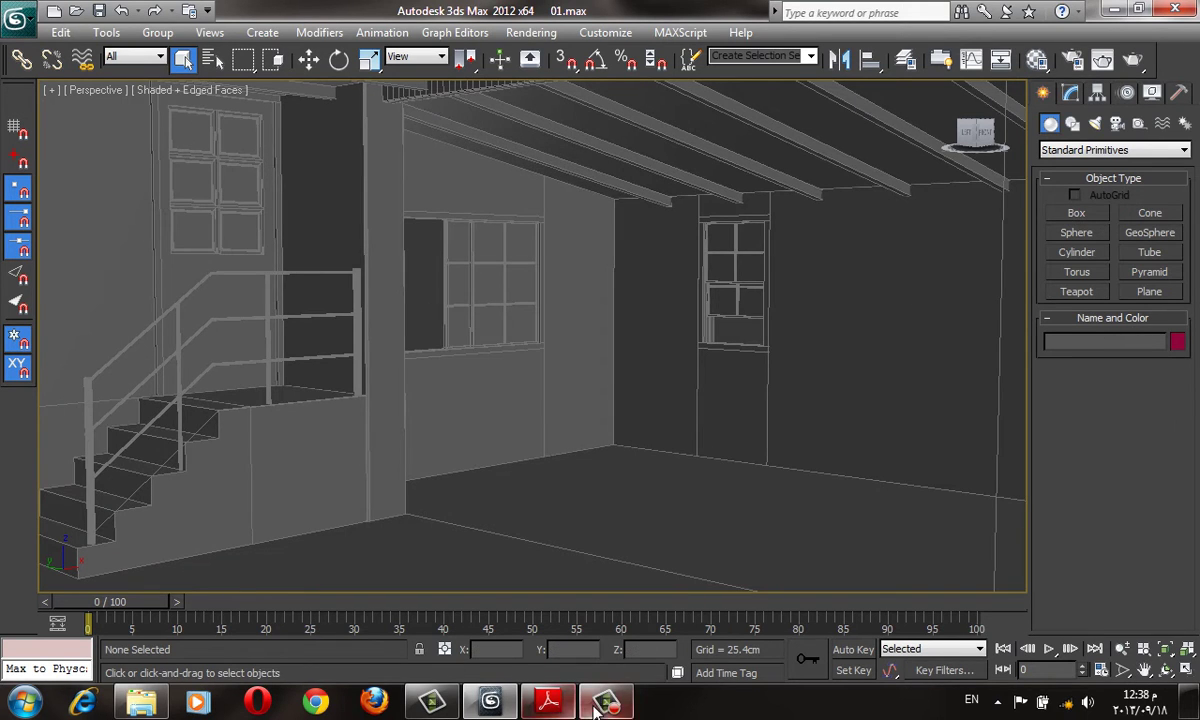
{"action": "left_click", "coordinate": [605, 32]}
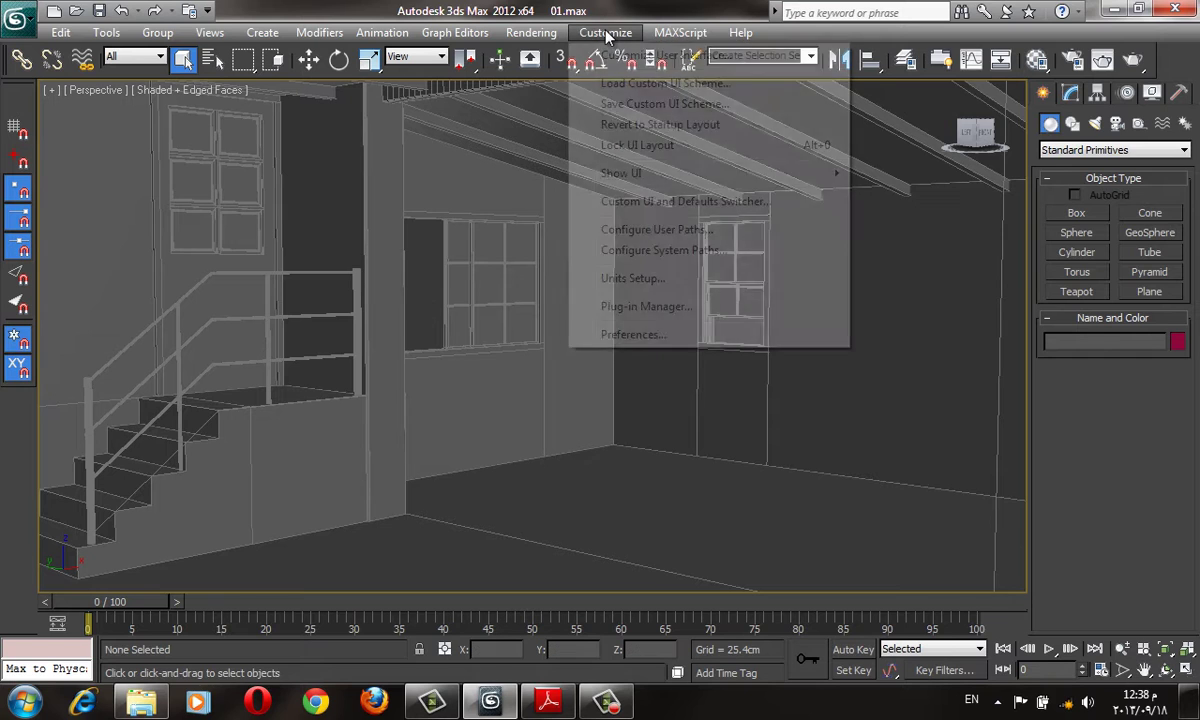
{"action": "left_click", "coordinate": [420, 268]}
- Give all 21 scene objects a yellow object colour, then deselect them
{"action": "key", "text": "ctrl+a"}
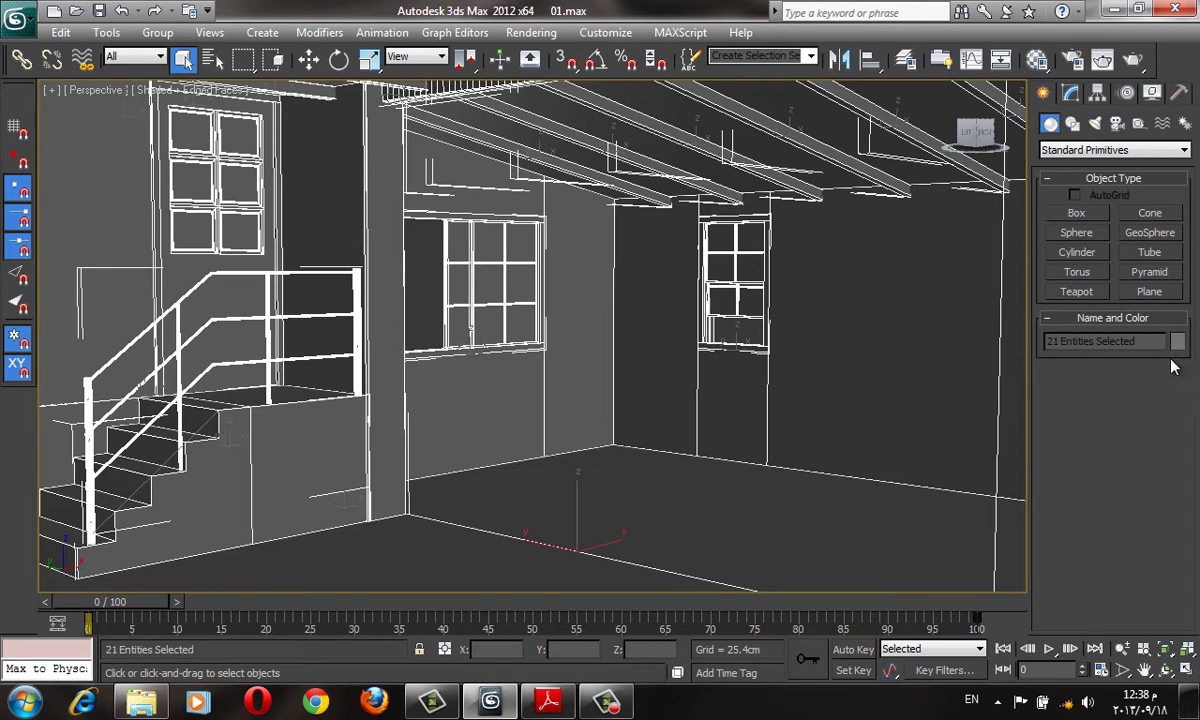
{"action": "left_click", "coordinate": [1178, 341]}
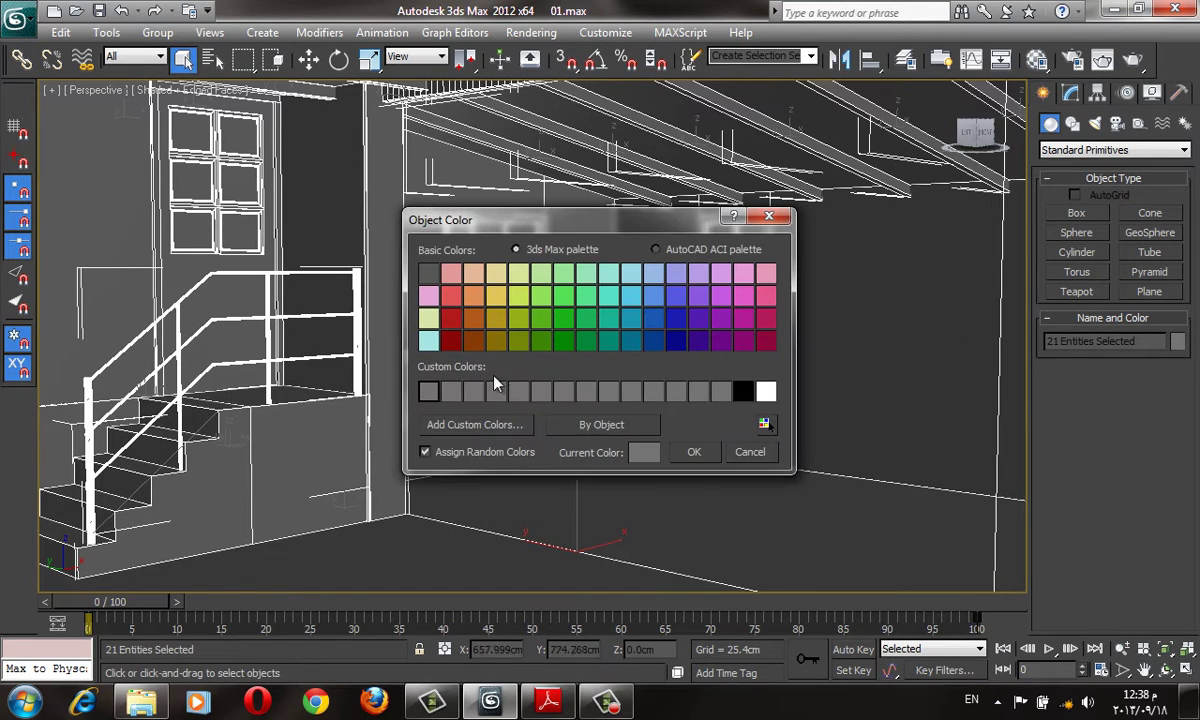
{"action": "left_click", "coordinate": [497, 295]}
{"action": "left_click", "coordinate": [694, 452]}
{"action": "key", "text": "ctrl+d"}
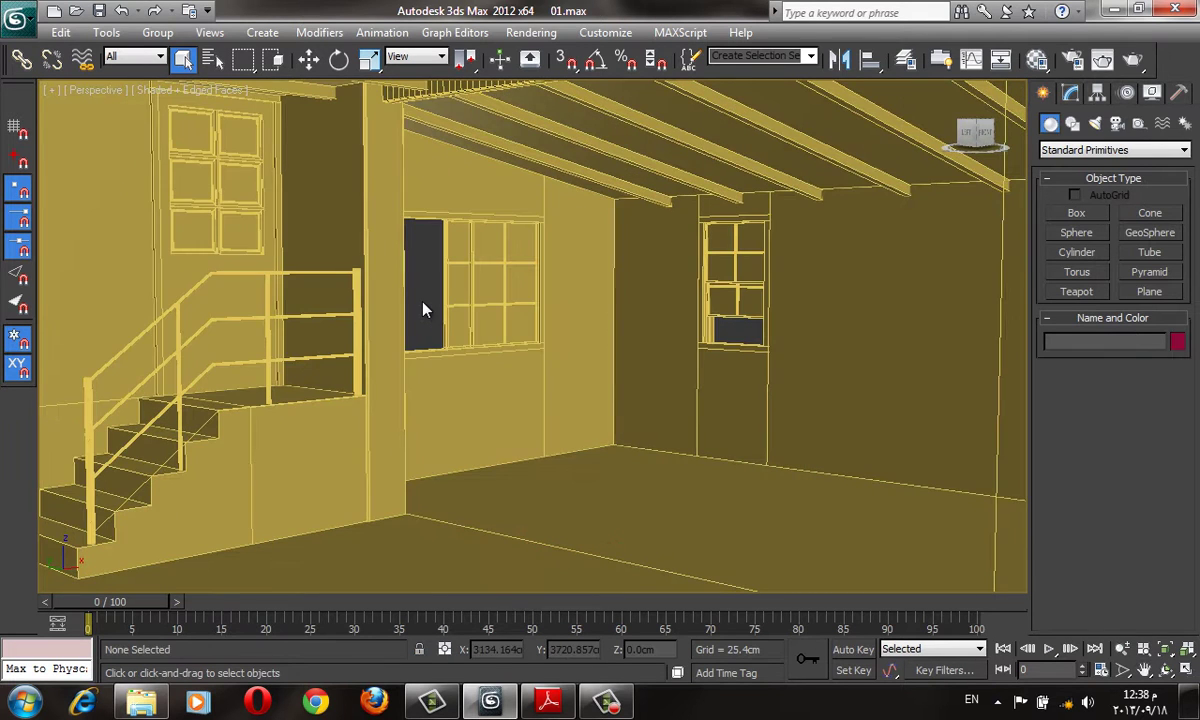
- Set up an AutoGrid Box via Keyboard Entry: Length 350, Width 65, Height 91 cm, checked against Section B-B
{"action": "left_click", "coordinate": [1075, 212]}
{"action": "left_click", "coordinate": [1093, 196]}
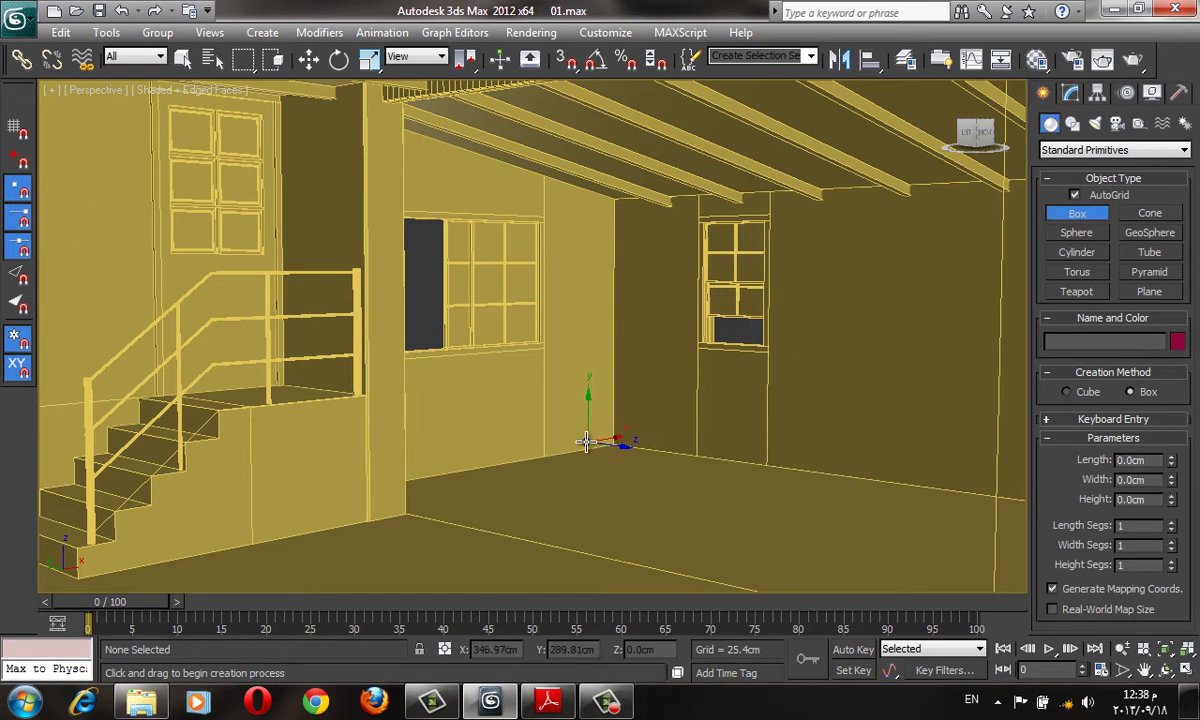
{"action": "scroll", "coordinate": [536, 429], "scroll_direction": "up", "scroll_amount": 4}
{"action": "scroll", "coordinate": [536, 415], "scroll_direction": "up", "scroll_amount": 2}
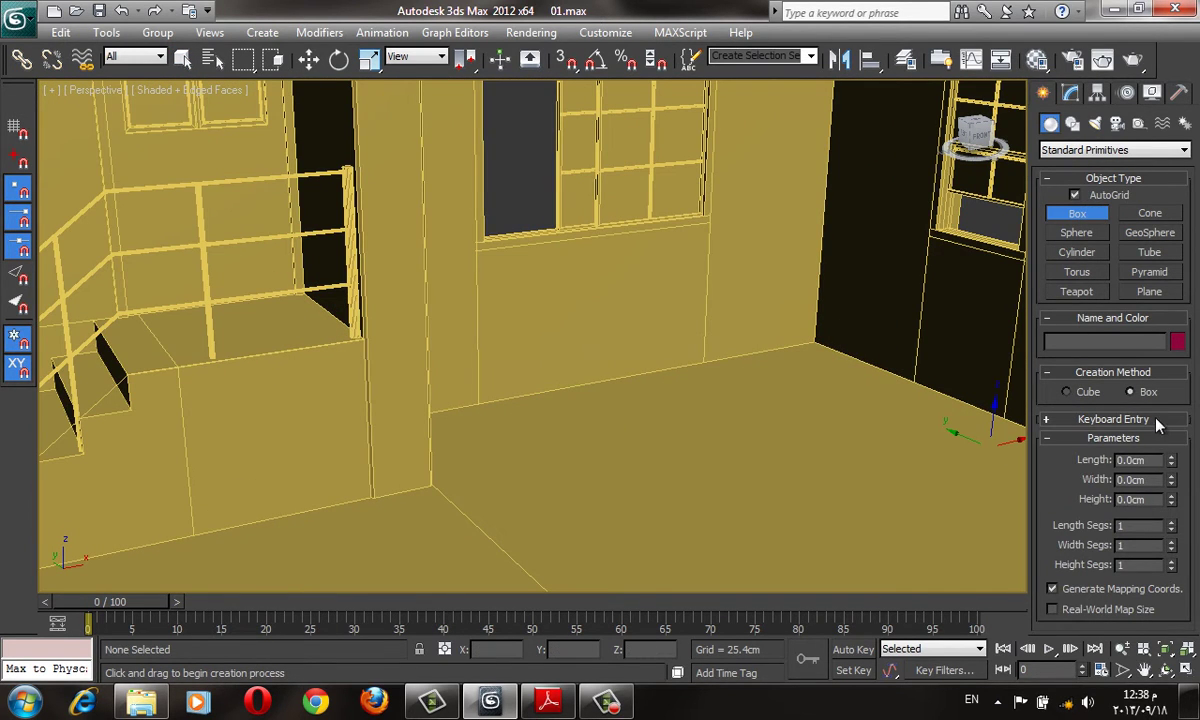
{"action": "left_click", "coordinate": [1158, 420]}
{"action": "left_click", "coordinate": [1135, 509]}
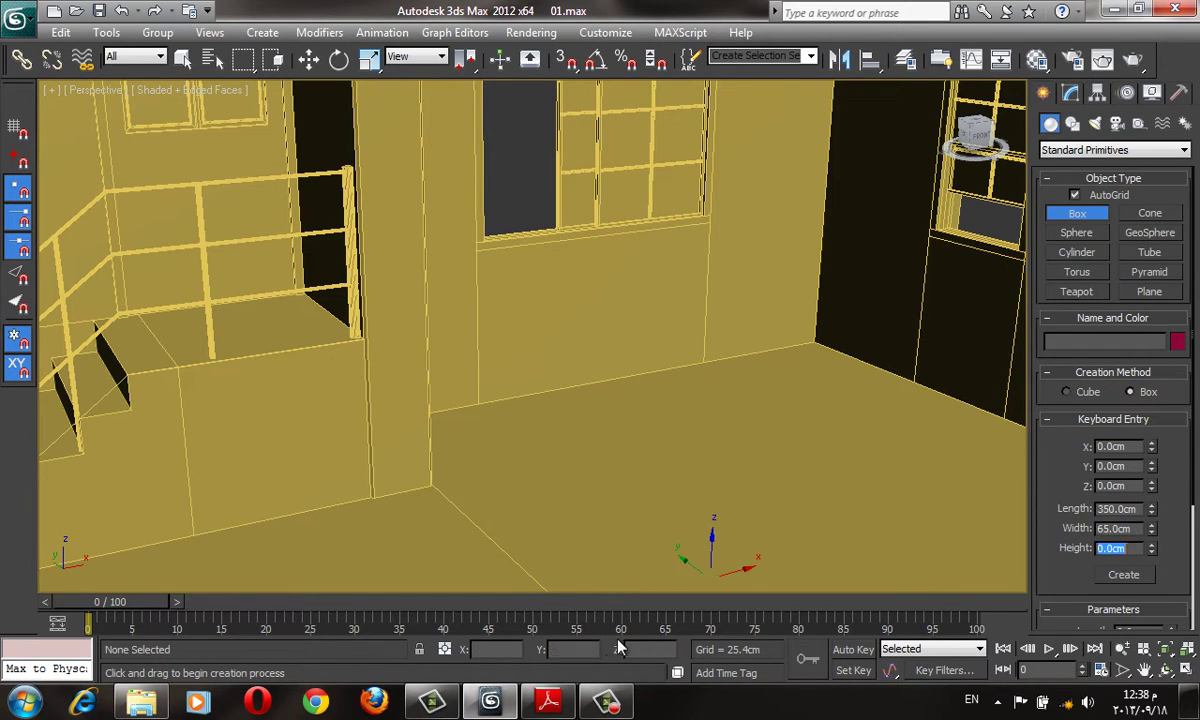
{"action": "left_click", "coordinate": [548, 703]}
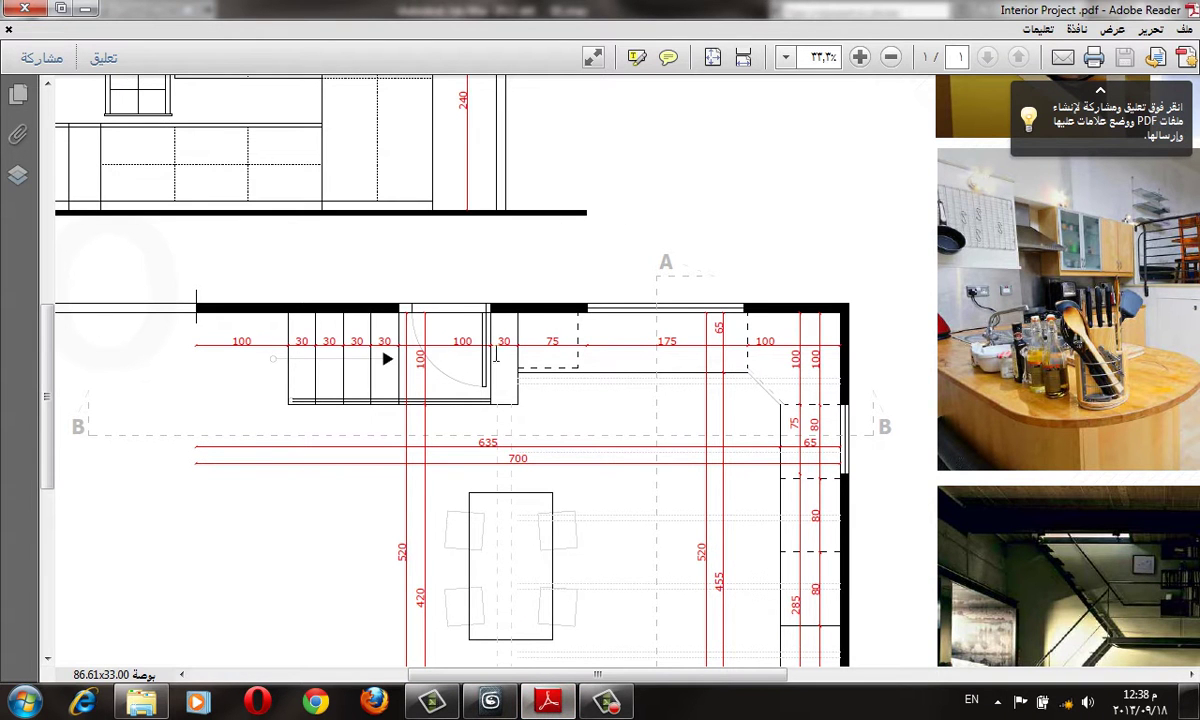
{"action": "left_click_drag", "start_coordinate": [509, 236], "coordinate": [950, 418]}
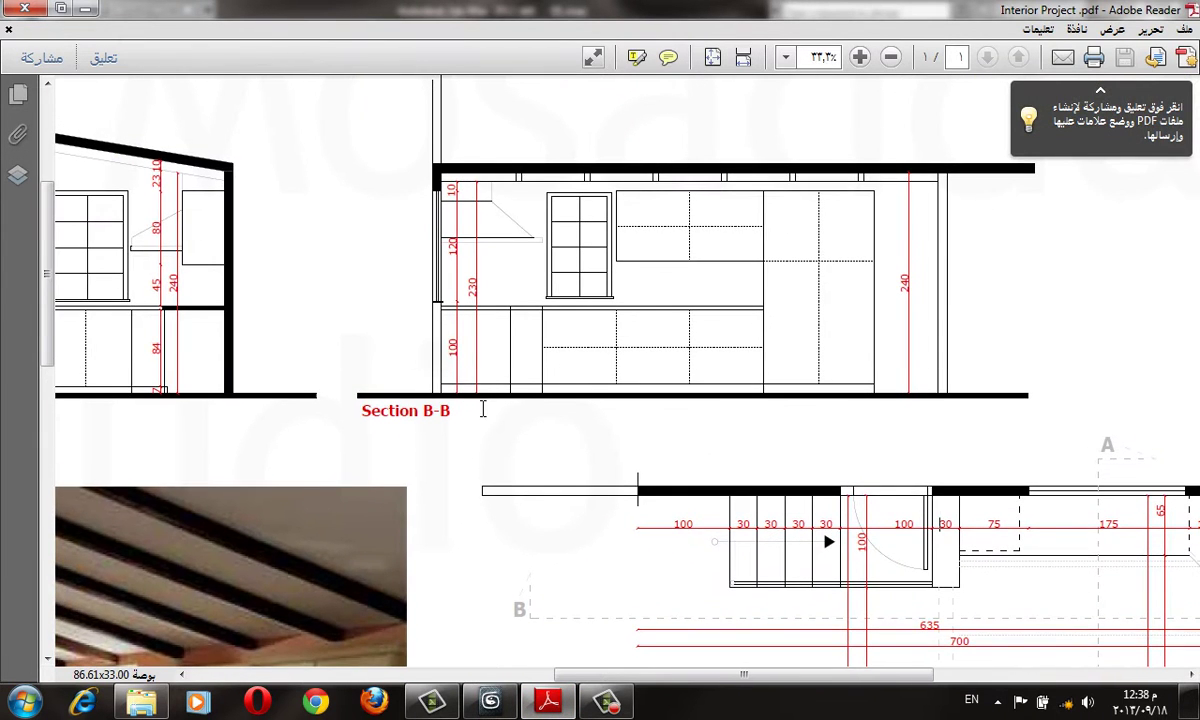
{"action": "left_click", "coordinate": [85, 8]}
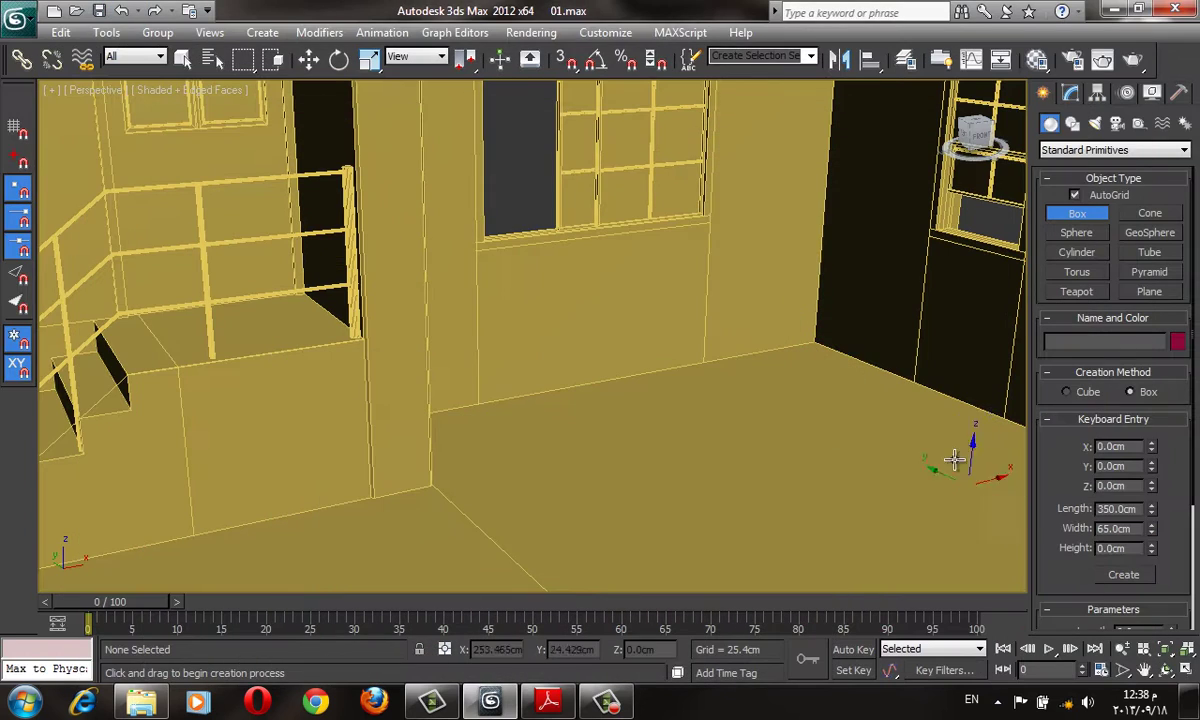
{"action": "double_click", "coordinate": [1120, 548]}
{"action": "type", "text": "91"}
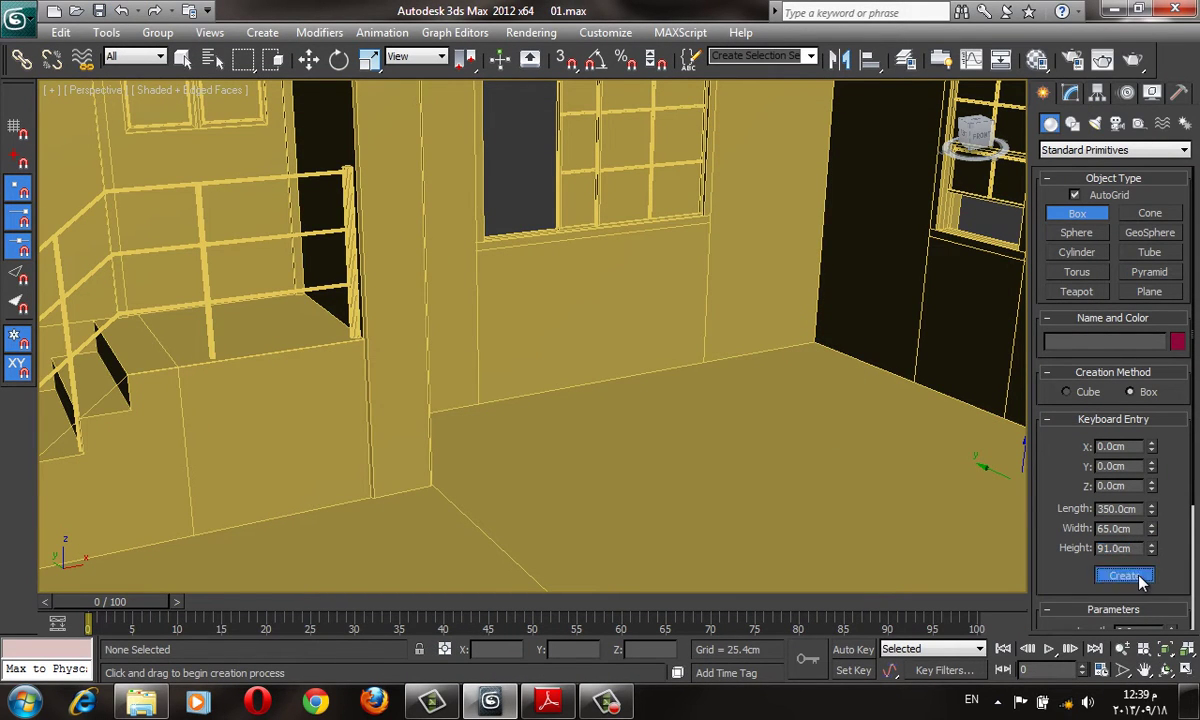
- Create the 350 × 65 × 91 cm box and rotate it 90° with angle snap
{"action": "left_click", "coordinate": [1138, 577]}
{"action": "scroll", "coordinate": [690, 450], "scroll_direction": "up", "scroll_amount": 3}
{"action": "middle_click_drag", "start_coordinate": [686, 450], "coordinate": [705, 415]}
{"action": "scroll", "coordinate": [605, 506], "scroll_direction": "down", "scroll_amount": 2}
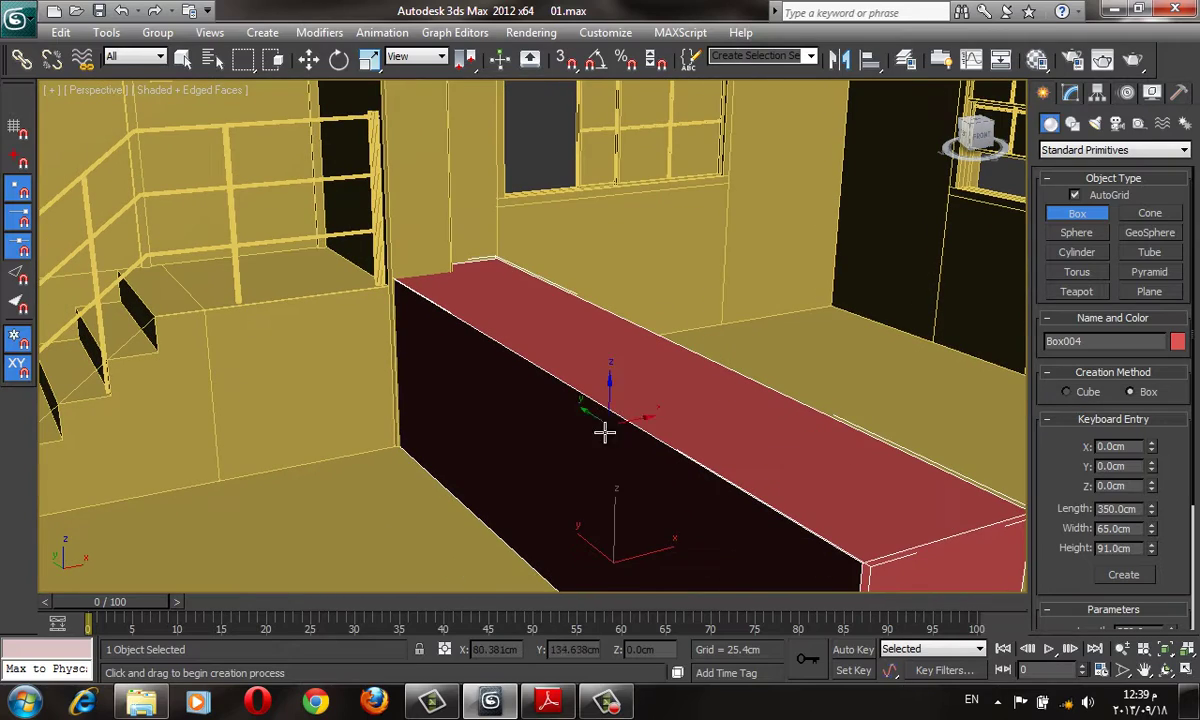
{"action": "key", "text": "e"}
{"action": "scroll", "coordinate": [608, 383], "scroll_direction": "down", "scroll_amount": 1}
{"action": "key", "text": "a"}
{"action": "left_click_drag", "start_coordinate": [611, 525], "coordinate": [677, 517]}
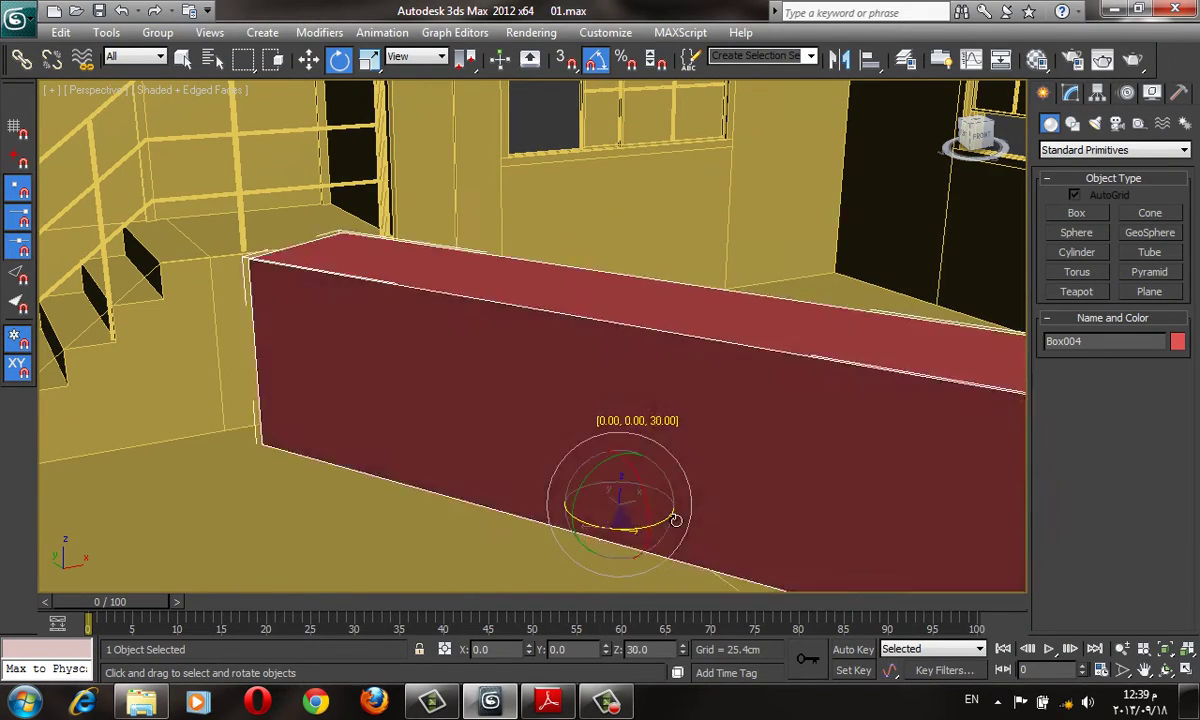
- Snap the box into the wall corner using 3D snap in wireframe view
{"action": "key", "text": "w"}
{"action": "middle_click_drag", "start_coordinate": [466, 573], "coordinate": [572, 476], "text": "alt"}
{"action": "key", "text": "F3"}
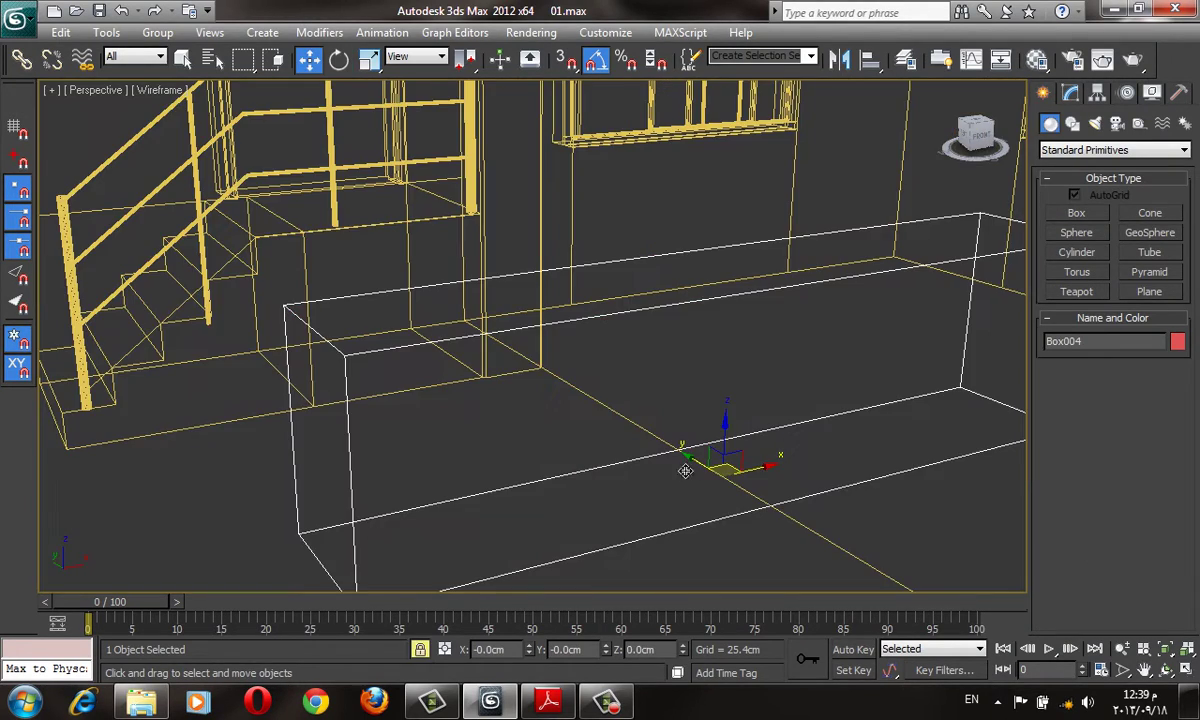
{"action": "key", "text": "s"}
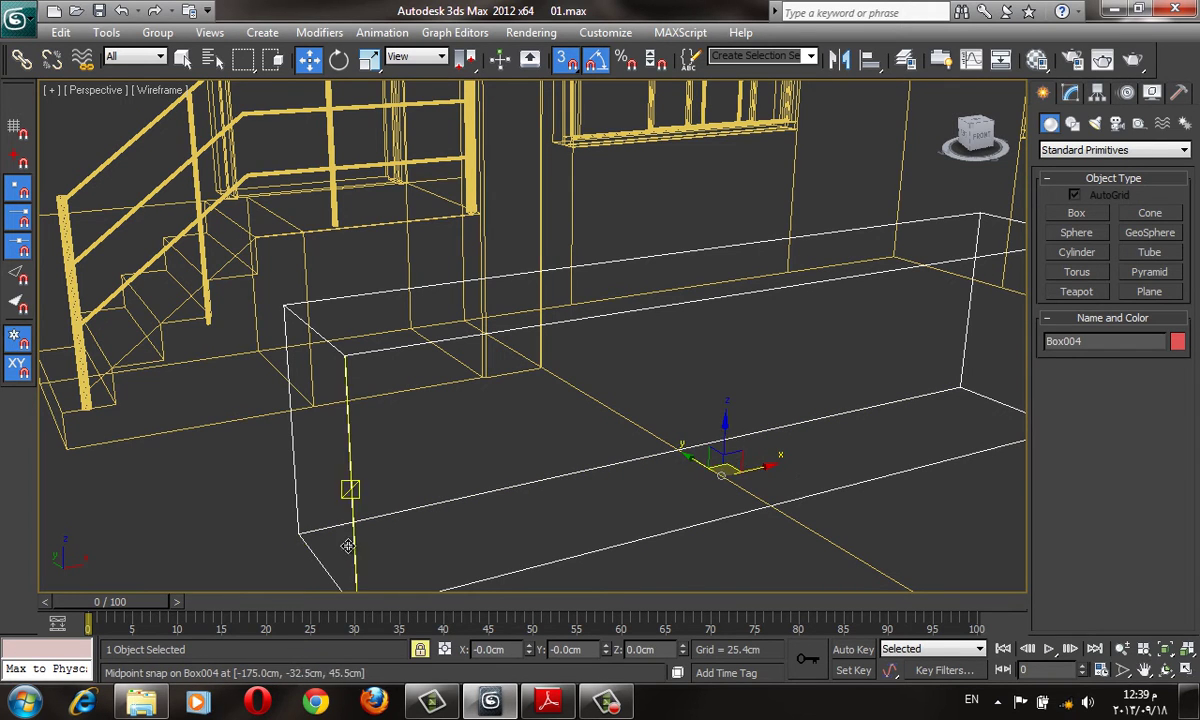
{"action": "left_click_drag", "start_coordinate": [284, 540], "coordinate": [480, 330]}
{"action": "key", "text": "F3"}
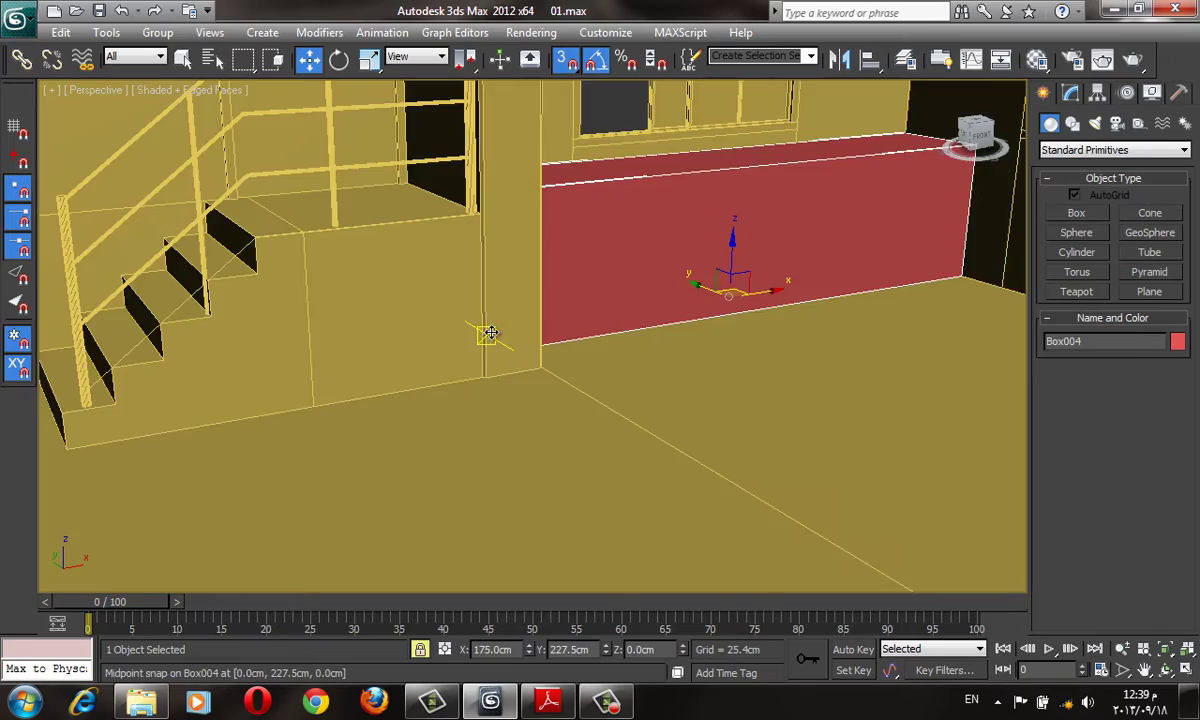
{"action": "scroll", "coordinate": [622, 316], "scroll_direction": "up", "scroll_amount": 3}
{"action": "mouse_move", "coordinate": [538, 375]}
{"action": "middle_mouse_down", "text": "alt"}
{"action": "mouse_move", "coordinate": [727, 376]}
{"action": "mouse_move", "coordinate": [761, 313]}
{"action": "middle_mouse_up", "text": "alt"}
{"action": "scroll", "coordinate": [742, 340], "scroll_direction": "up", "scroll_amount": 3}
{"action": "scroll", "coordinate": [924, 313], "scroll_direction": "up", "scroll_amount": 5}
{"action": "middle_click_drag", "start_coordinate": [924, 313], "coordinate": [436, 375]}
- Convert the cabinet box Box004 to an Editable Poly
{"action": "key", "text": "F3"}
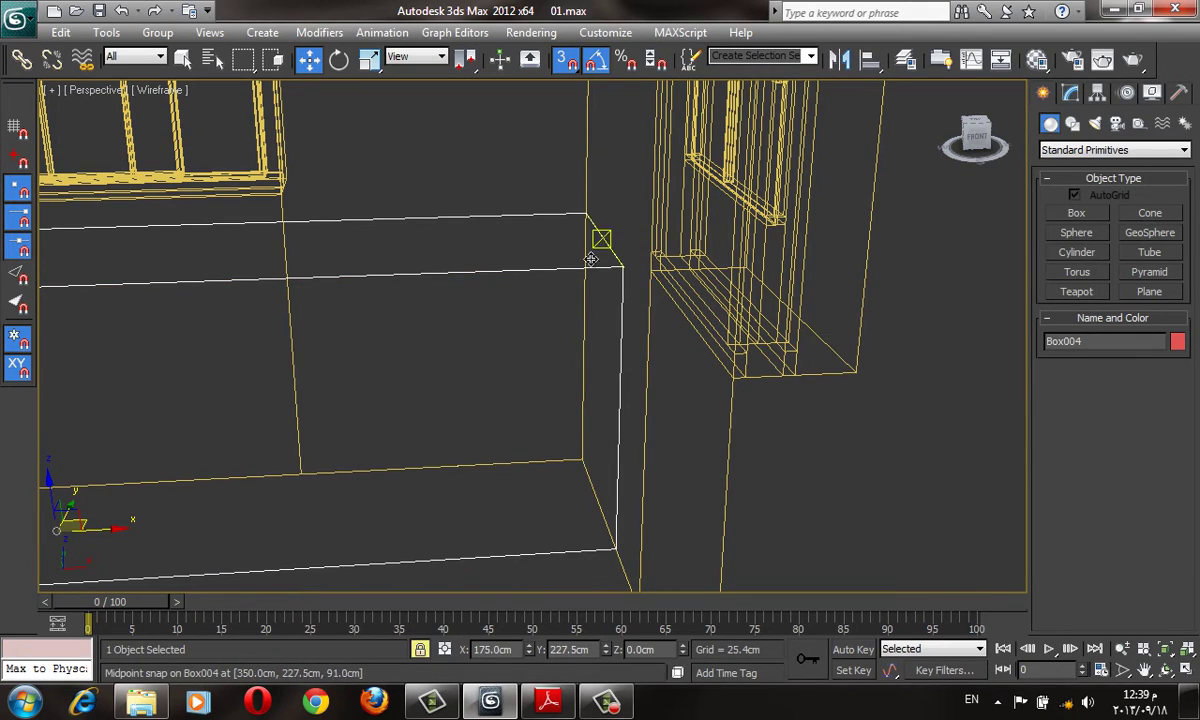
{"action": "scroll", "coordinate": [884, 407], "scroll_direction": "down", "scroll_amount": 4}
{"action": "scroll", "coordinate": [571, 420], "scroll_direction": "down", "scroll_amount": 2}
{"action": "middle_click_drag", "start_coordinate": [571, 420], "coordinate": [523, 370], "text": "alt"}
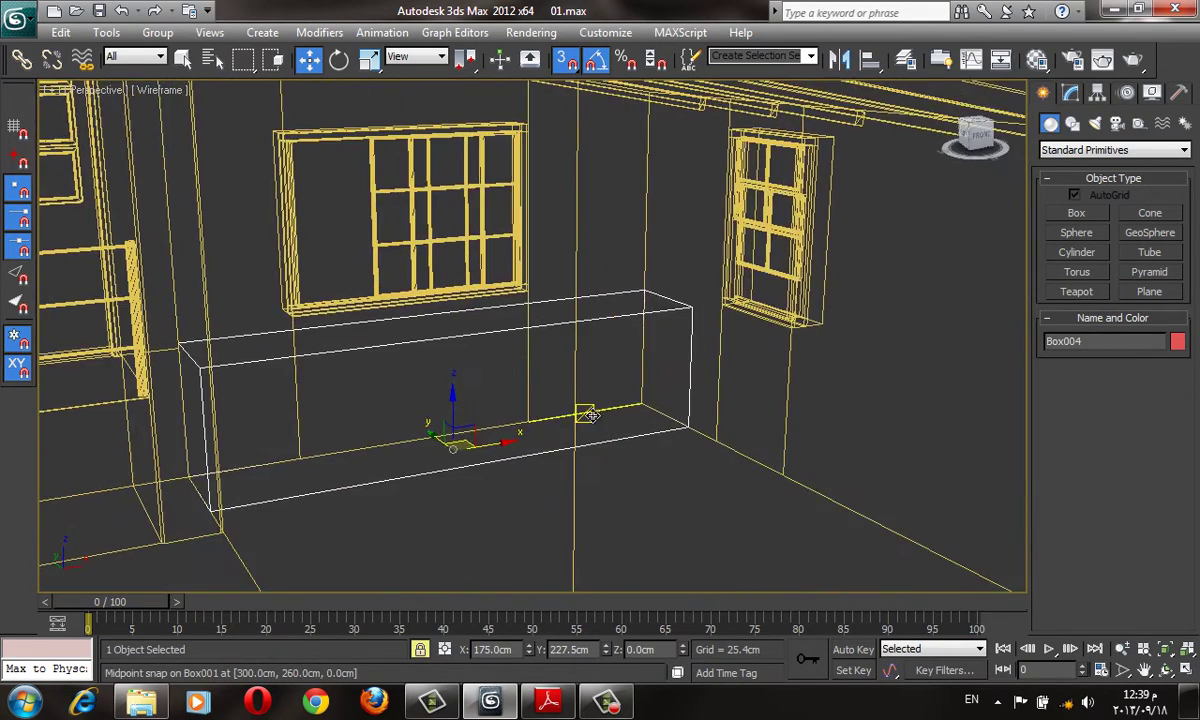
{"action": "right_click", "coordinate": [523, 370]}
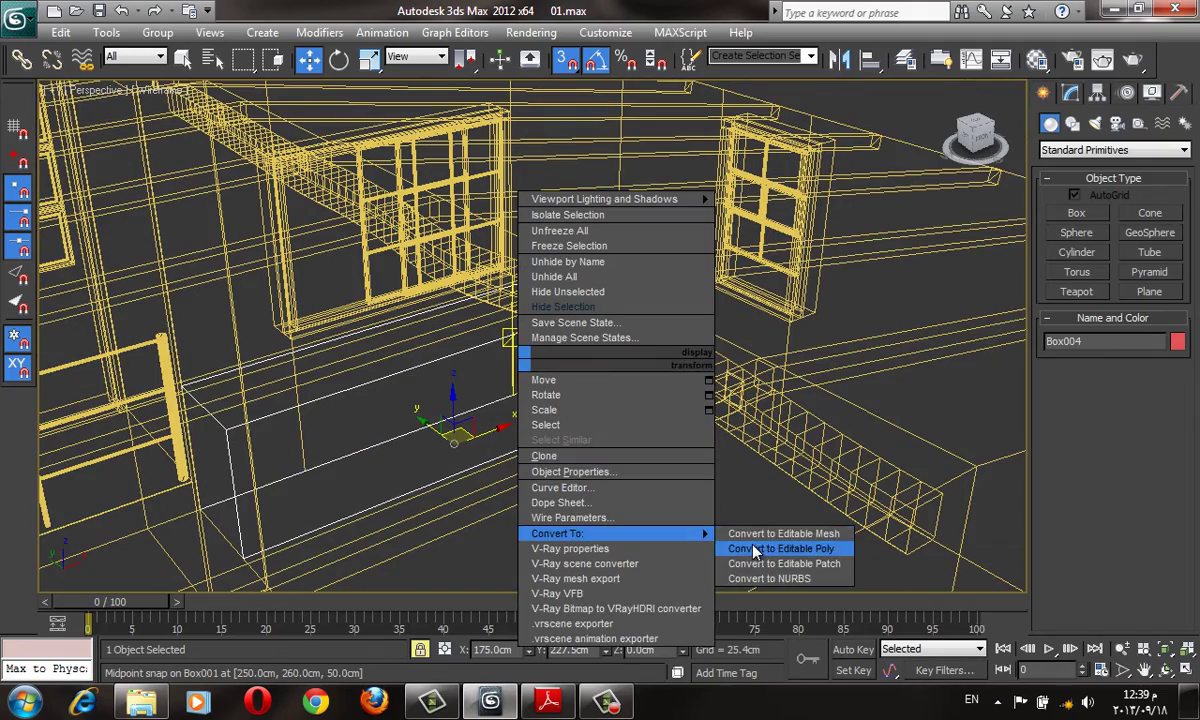
{"action": "left_click", "coordinate": [760, 549]}
{"action": "key", "text": "F3"}
{"action": "scroll", "coordinate": [544, 361], "scroll_direction": "up", "scroll_amount": 3}
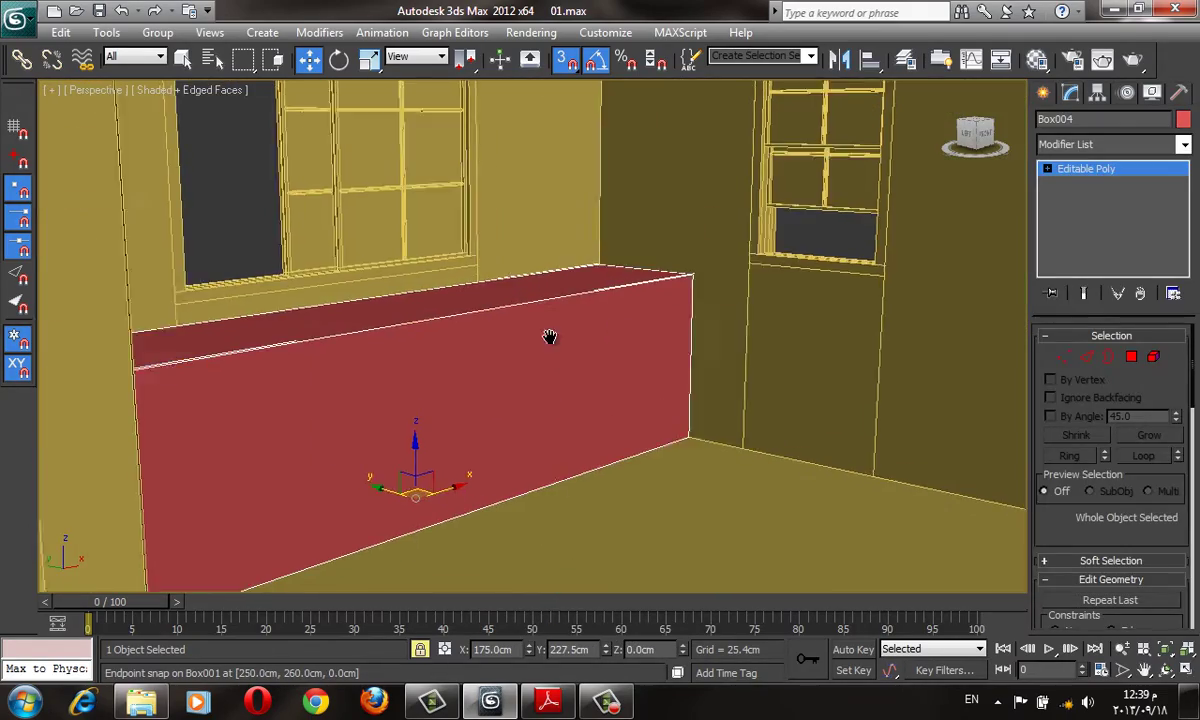
{"action": "scroll", "coordinate": [549, 337], "scroll_direction": "up", "scroll_amount": 1}
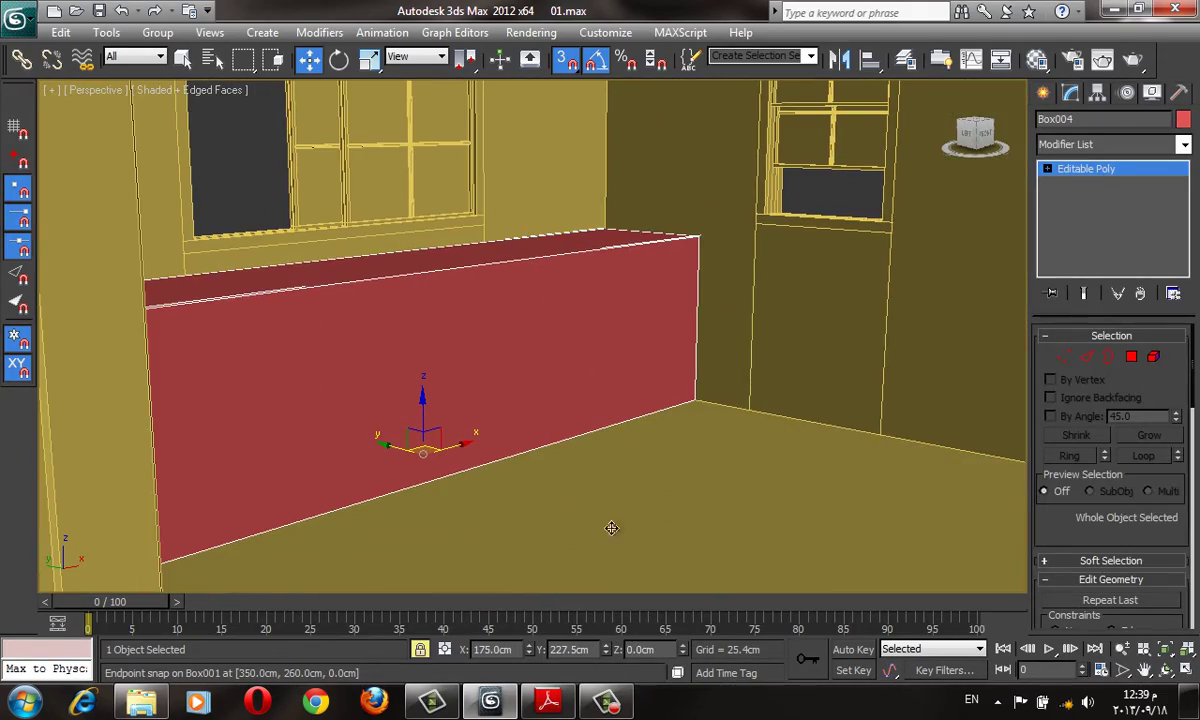
{"action": "left_click", "coordinate": [566, 702]}
- Pan the PDF to the Floor Plan showing the 635 and 700 widths and 520 depth
{"action": "mouse_move", "coordinate": [883, 591]}
{"action": "left_mouse_down"}
{"action": "mouse_move", "coordinate": [765, 234]}
{"action": "mouse_move", "coordinate": [464, 205]}
{"action": "left_mouse_up"}
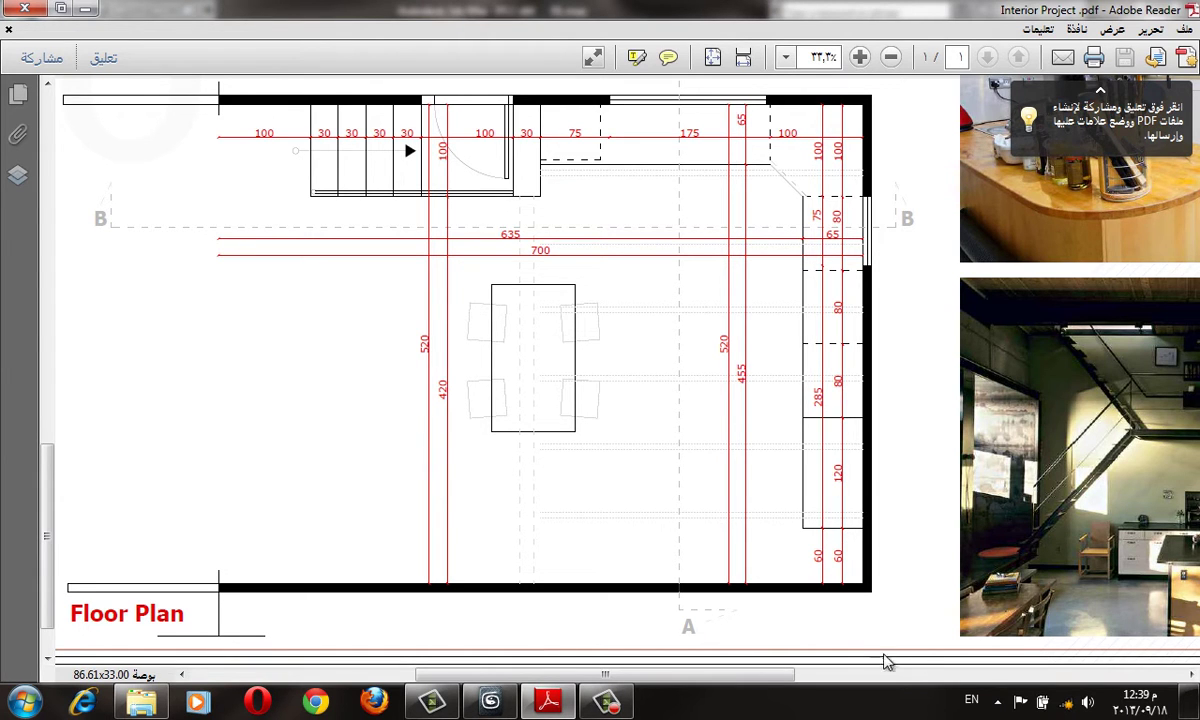
- Select the box's top edge ring and connect it with a new vertical edge loop
{"action": "left_click", "coordinate": [85, 9]}
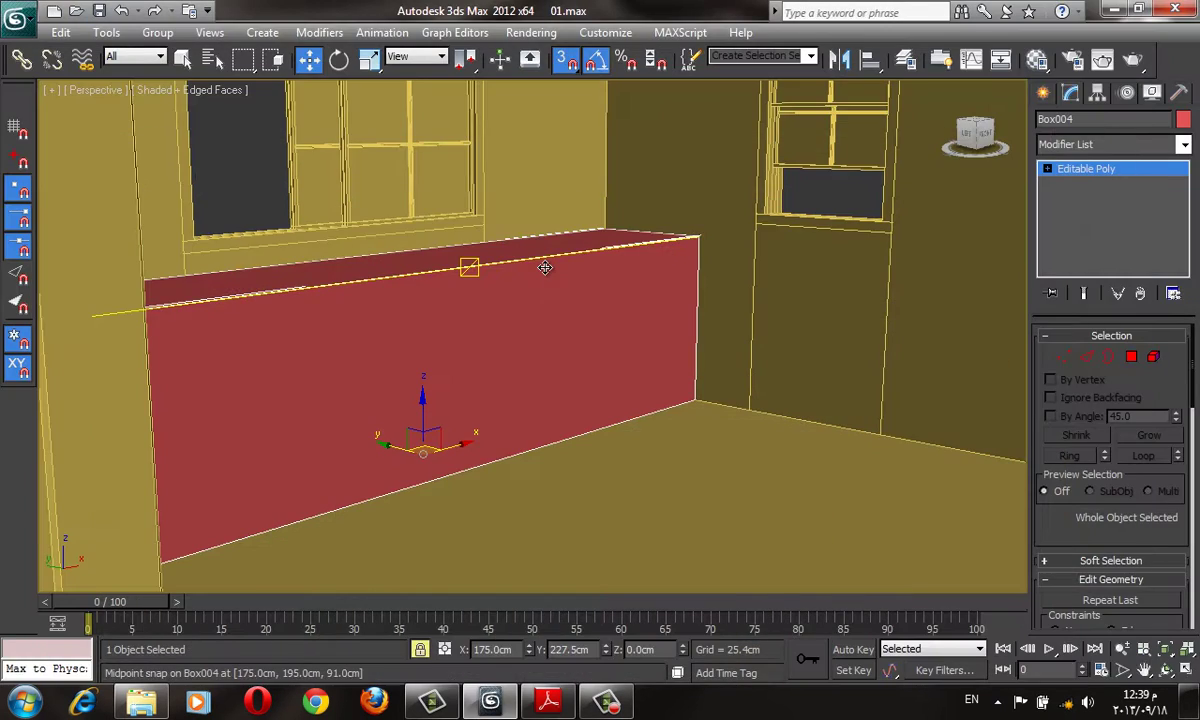
{"action": "key", "text": "F3"}
{"action": "left_click", "coordinate": [1087, 357]}
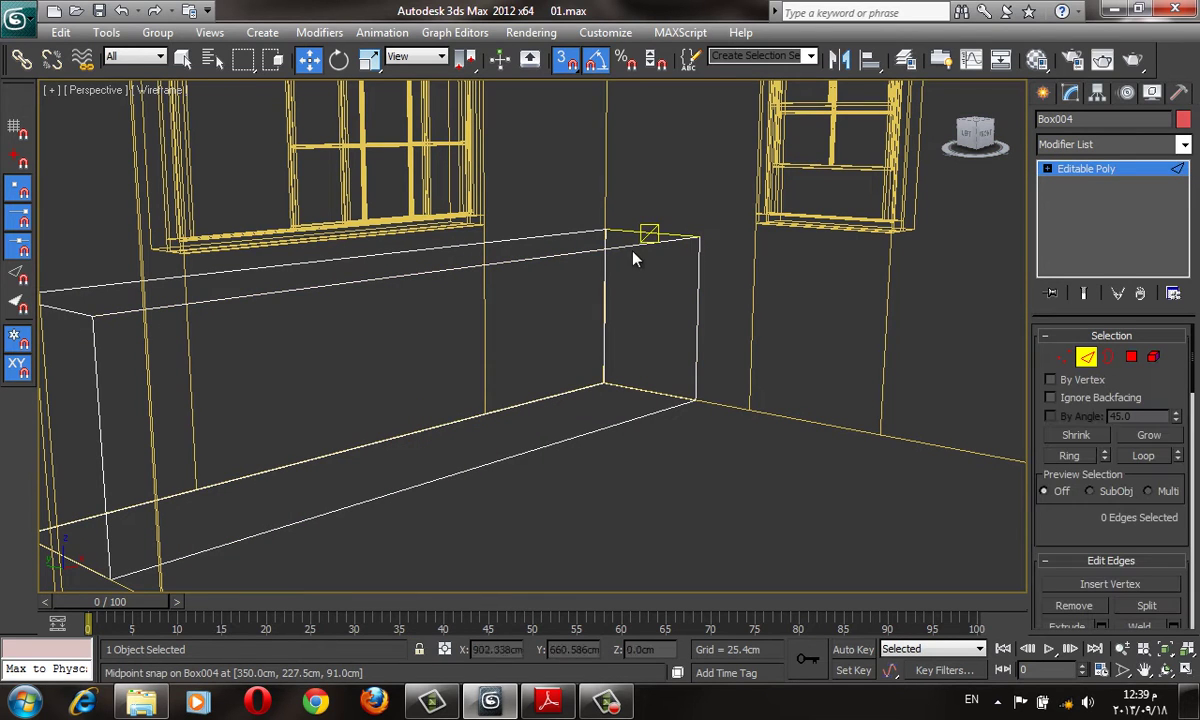
{"action": "left_click", "coordinate": [635, 248]}
{"action": "key", "text": "alt+r"}
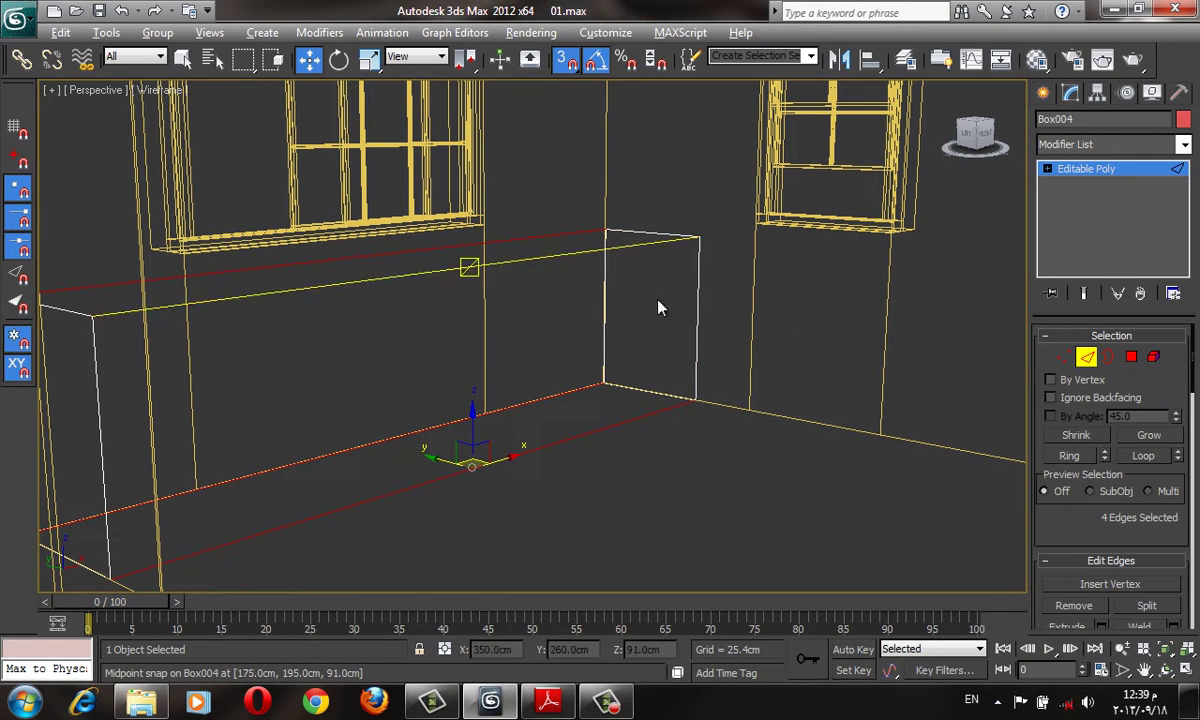
{"action": "scroll", "coordinate": [1082, 412], "scroll_direction": "down", "scroll_amount": 1}
{"action": "scroll", "coordinate": [1082, 412], "scroll_direction": "down", "scroll_amount": 5}
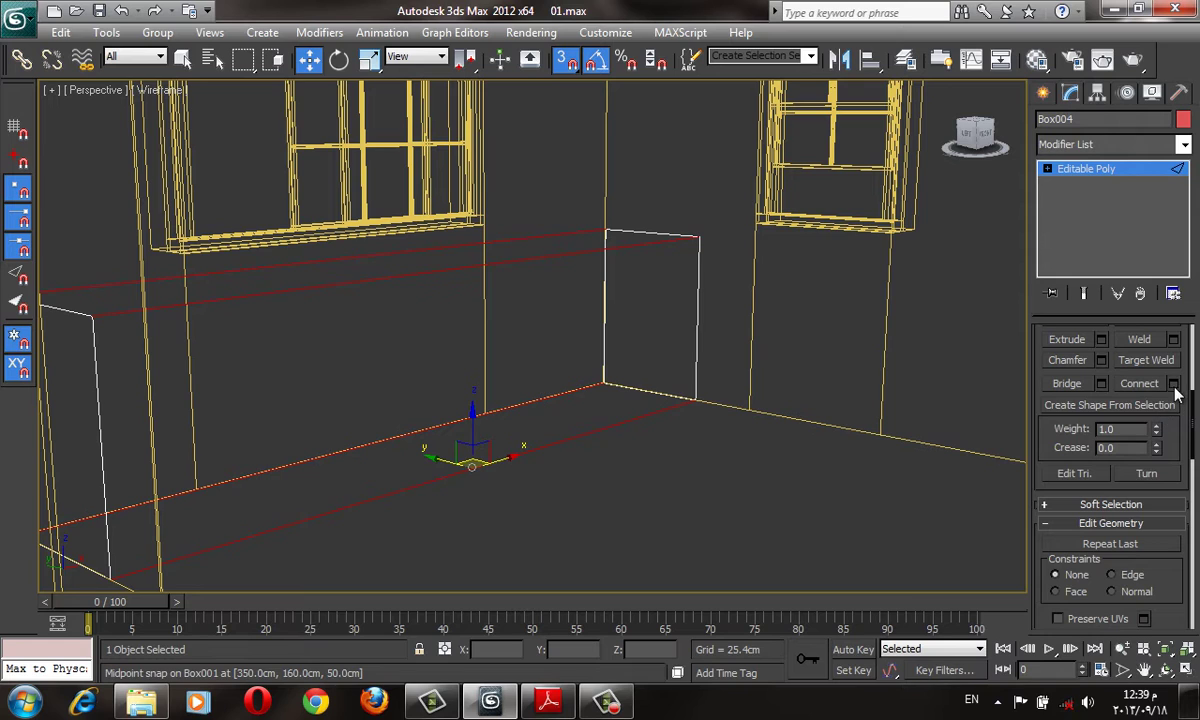
{"action": "left_click", "coordinate": [1173, 384]}
{"action": "left_click", "coordinate": [542, 426]}
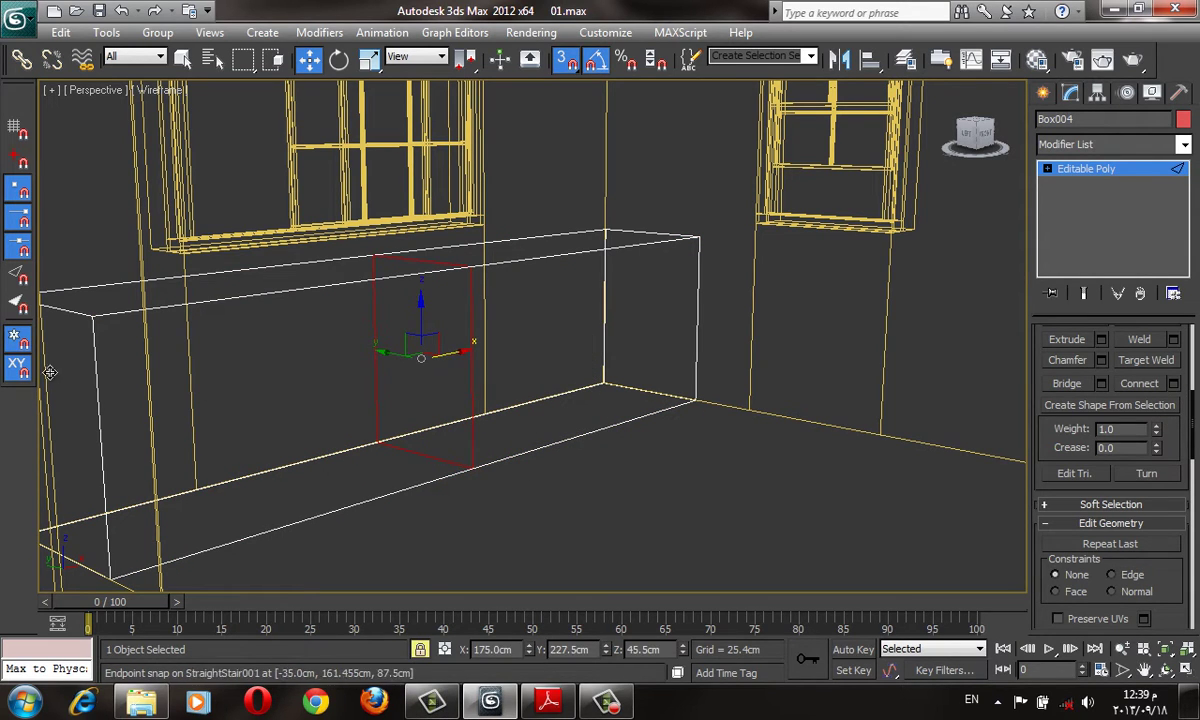
- Slide the new edge loop toward the box end and offset it -50 cm along X
{"action": "mouse_move", "coordinate": [465, 490]}
{"action": "left_mouse_down"}
{"action": "mouse_move", "coordinate": [696, 428]}
{"action": "mouse_move", "coordinate": [695, 402]}
{"action": "left_mouse_up"}
{"action": "left_click", "coordinate": [444, 649]}
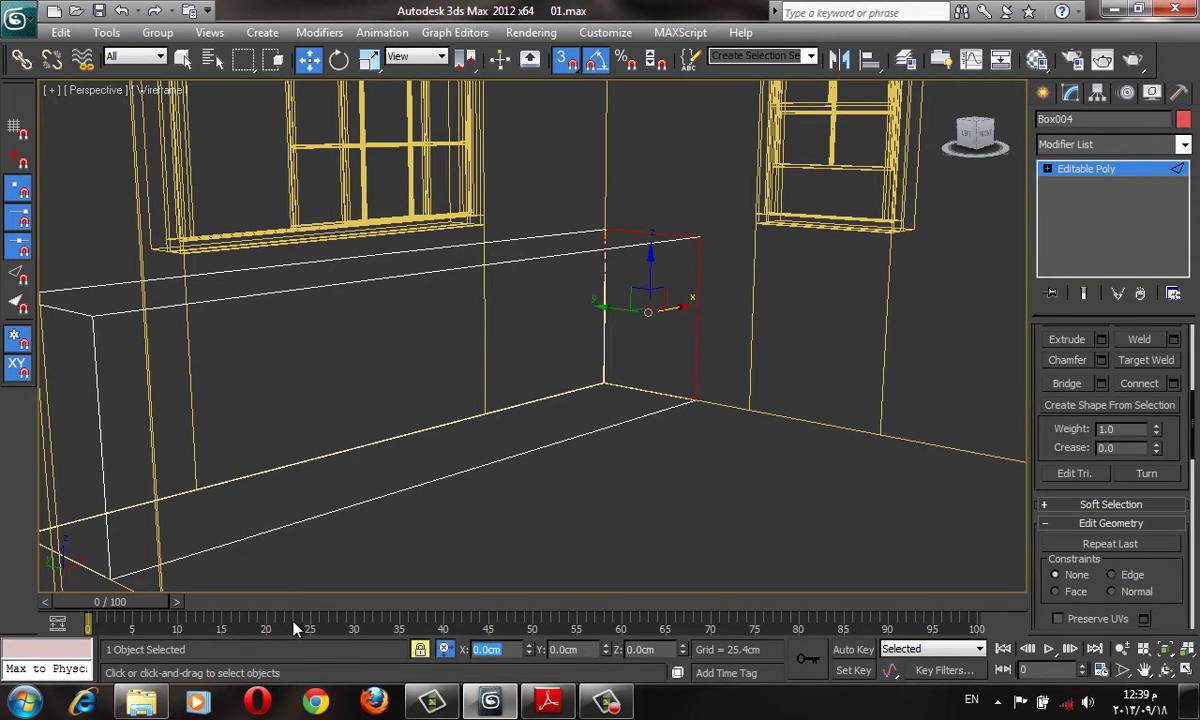
{"action": "type", "text": "-50"}
{"action": "key", "text": "Return"}
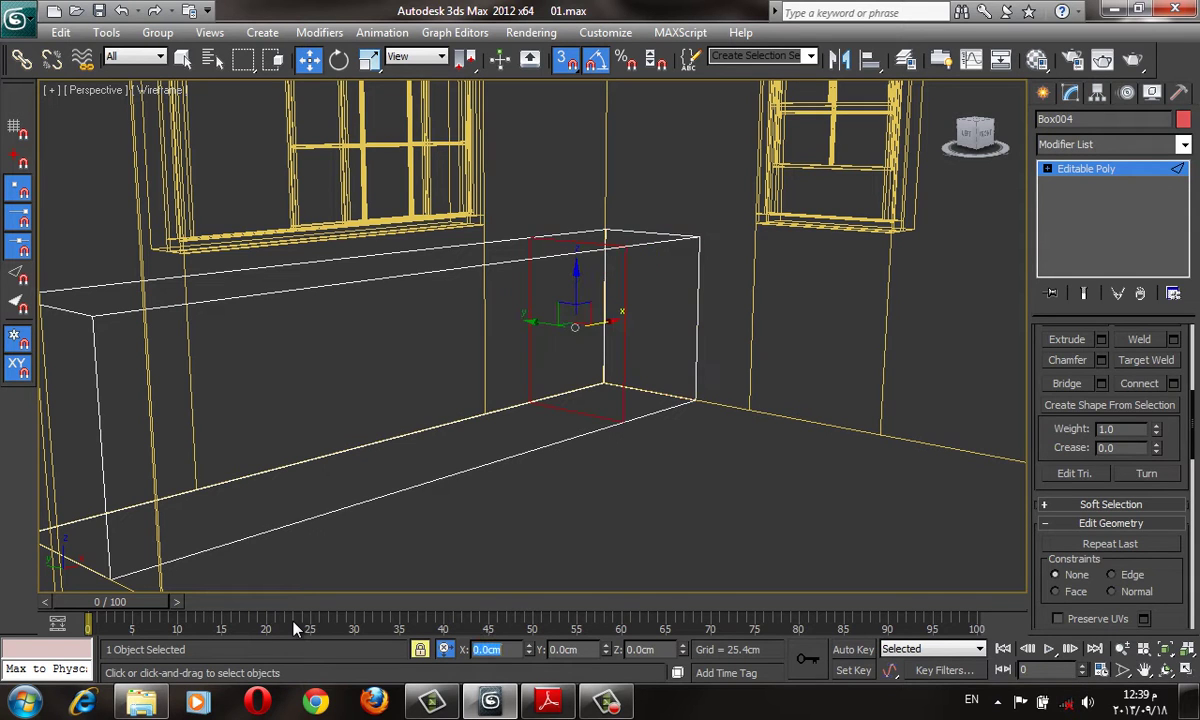
{"action": "middle_click_drag", "start_coordinate": [790, 300], "coordinate": [747, 294], "text": "alt"}
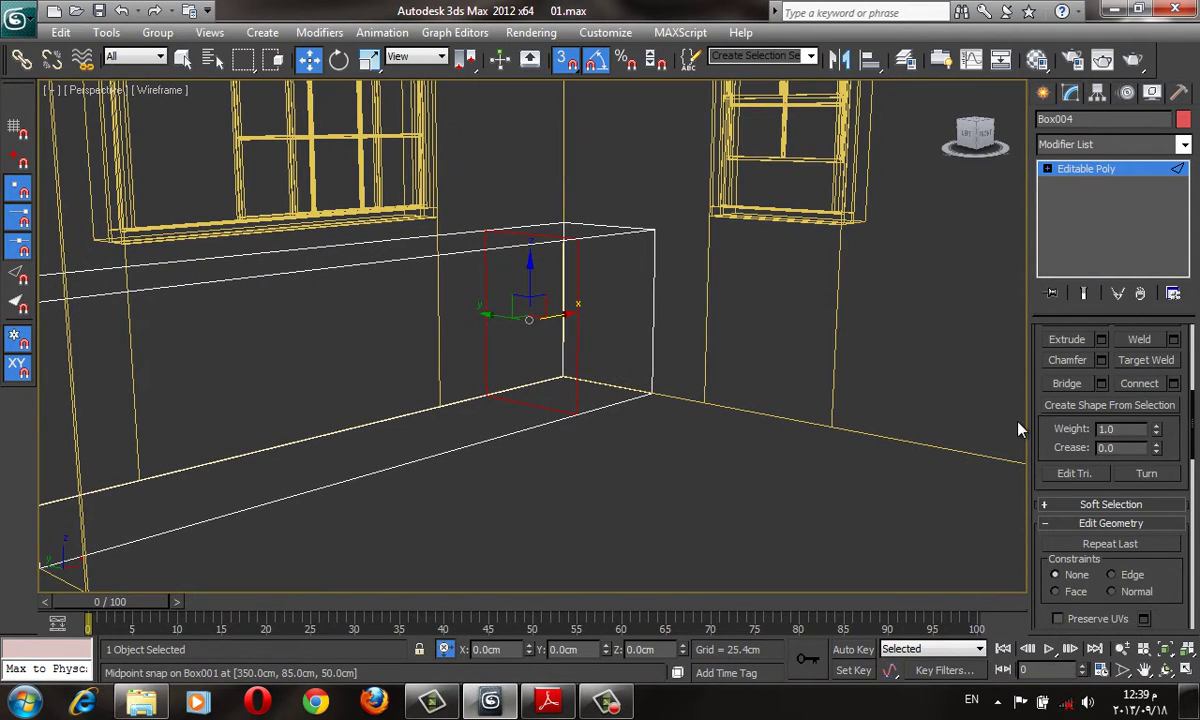
- Switch to Polygon level and select the cabinet's end face
{"action": "key", "text": "4"}
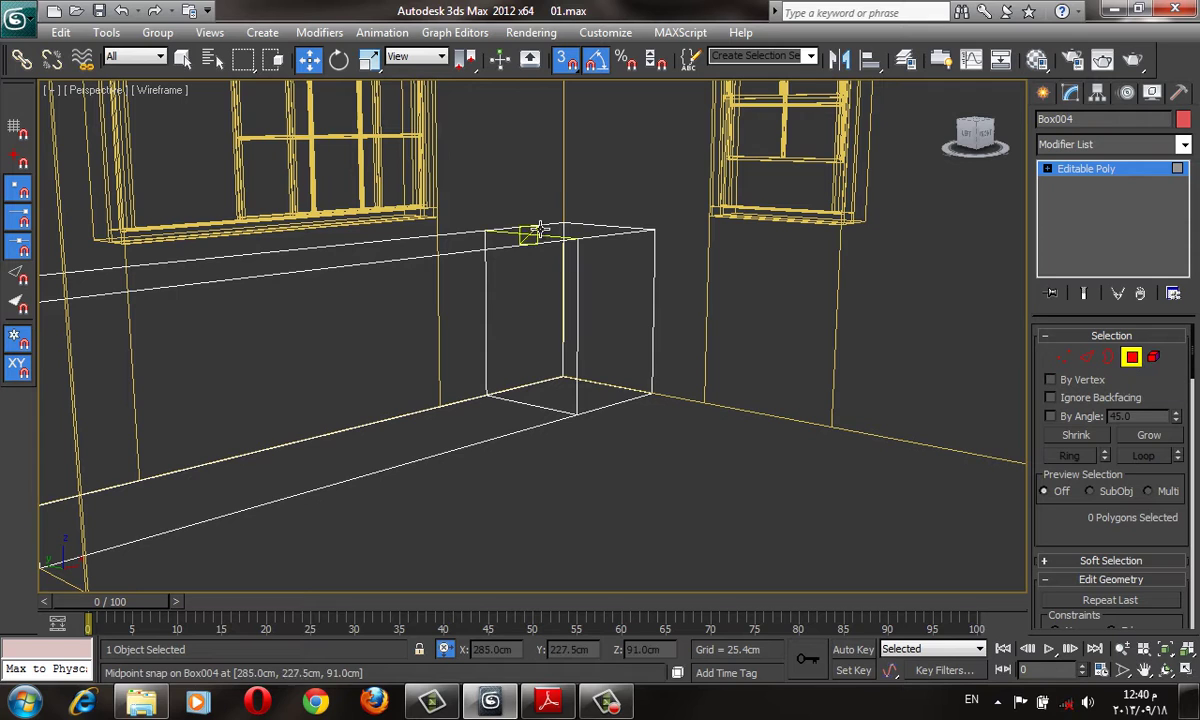
{"action": "left_click", "coordinate": [628, 309]}
{"action": "key", "text": "F3"}
{"action": "scroll", "coordinate": [1045, 560], "scroll_direction": "down", "scroll_amount": 3}
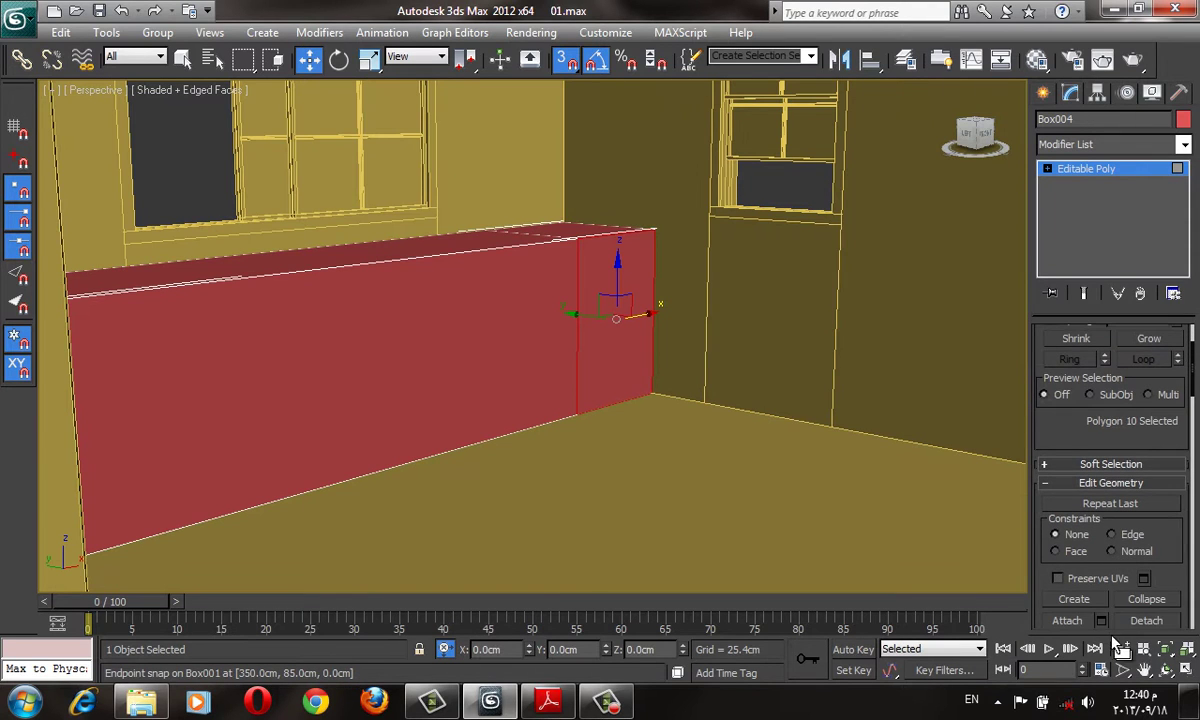
{"action": "scroll", "coordinate": [1152, 423], "scroll_direction": "down", "scroll_amount": 3}
{"action": "scroll", "coordinate": [1152, 423], "scroll_direction": "down", "scroll_amount": 2}
{"action": "scroll", "coordinate": [1150, 429], "scroll_direction": "up", "scroll_amount": 5}
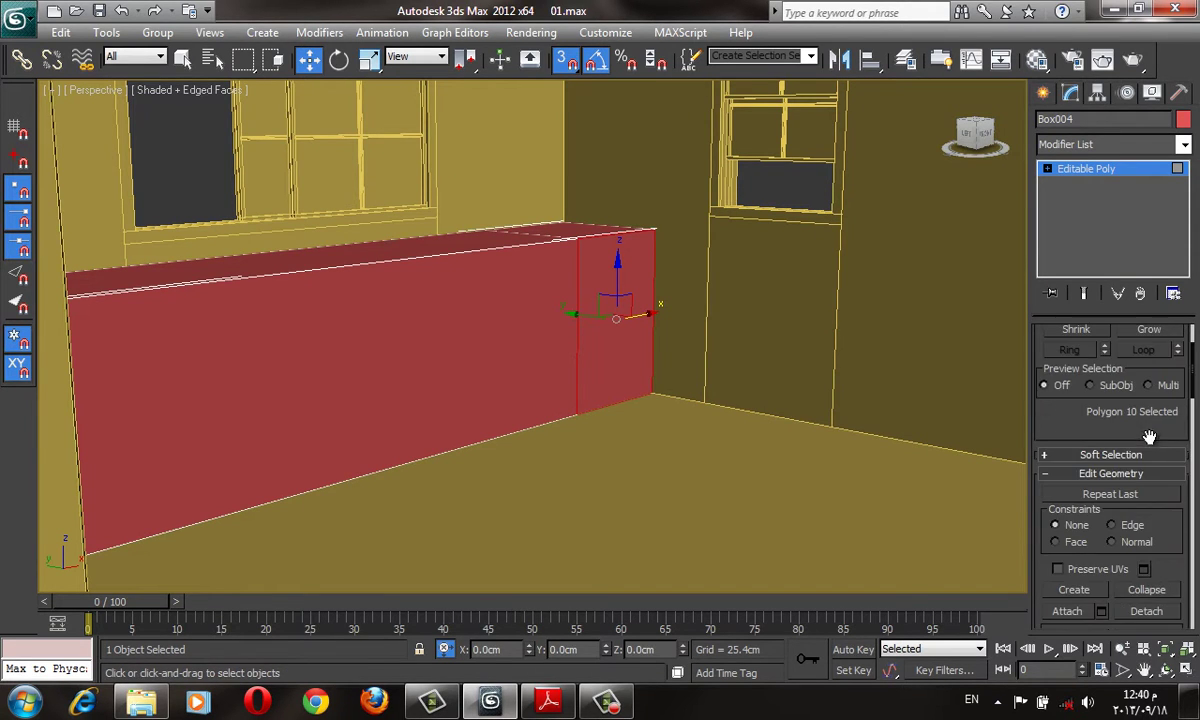
{"action": "scroll", "coordinate": [1147, 460], "scroll_direction": "up", "scroll_amount": 2}
- Extrude the end face with a height of 380 along the adjoining wall
{"action": "left_click", "coordinate": [1111, 336]}
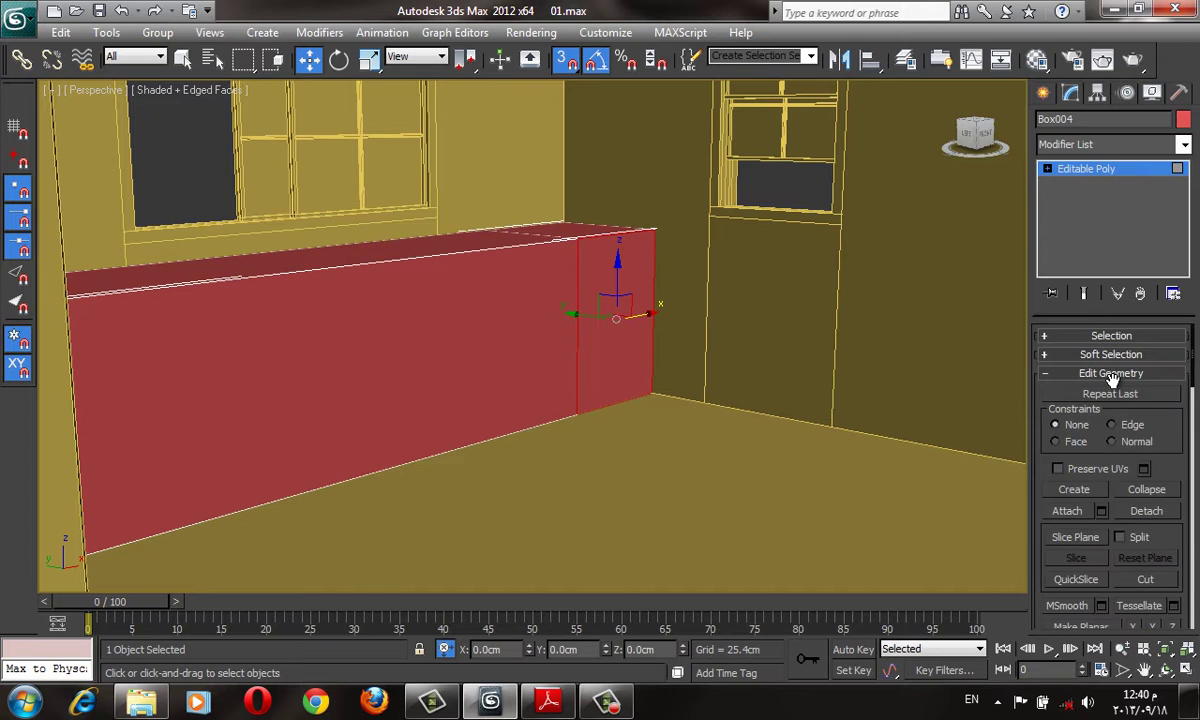
{"action": "left_click", "coordinate": [1111, 376]}
{"action": "left_click", "coordinate": [1118, 394]}
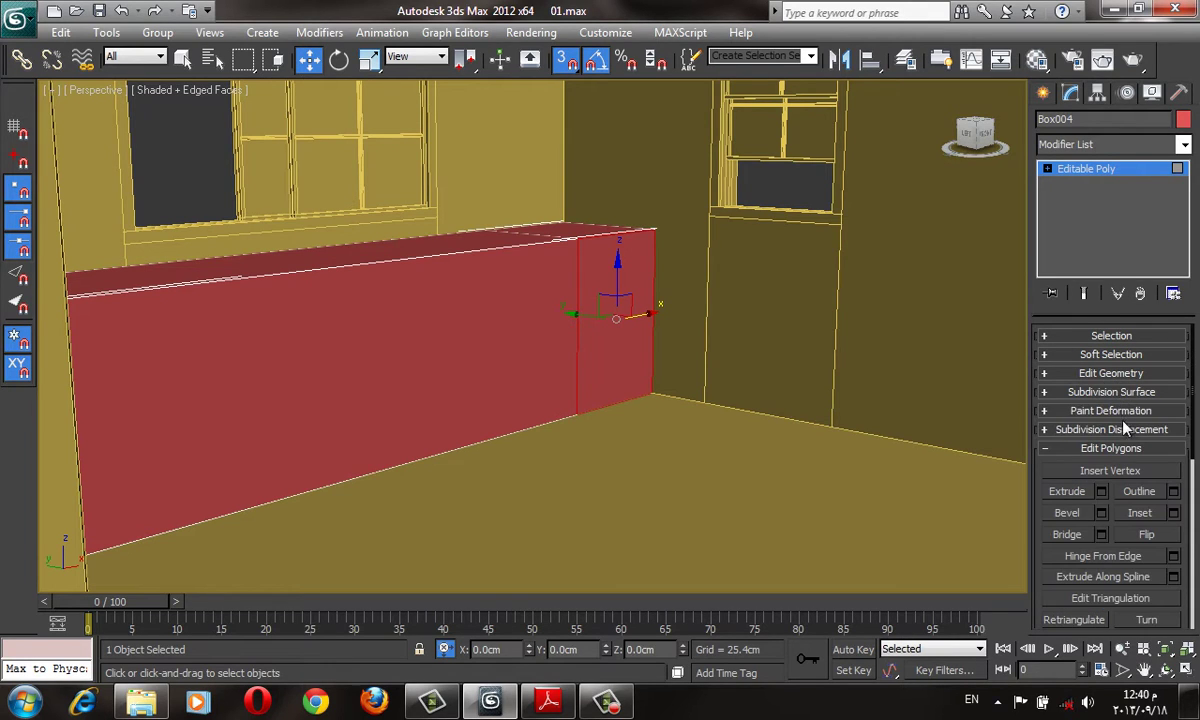
{"action": "left_click_drag", "start_coordinate": [1110, 448], "coordinate": [1110, 356]}
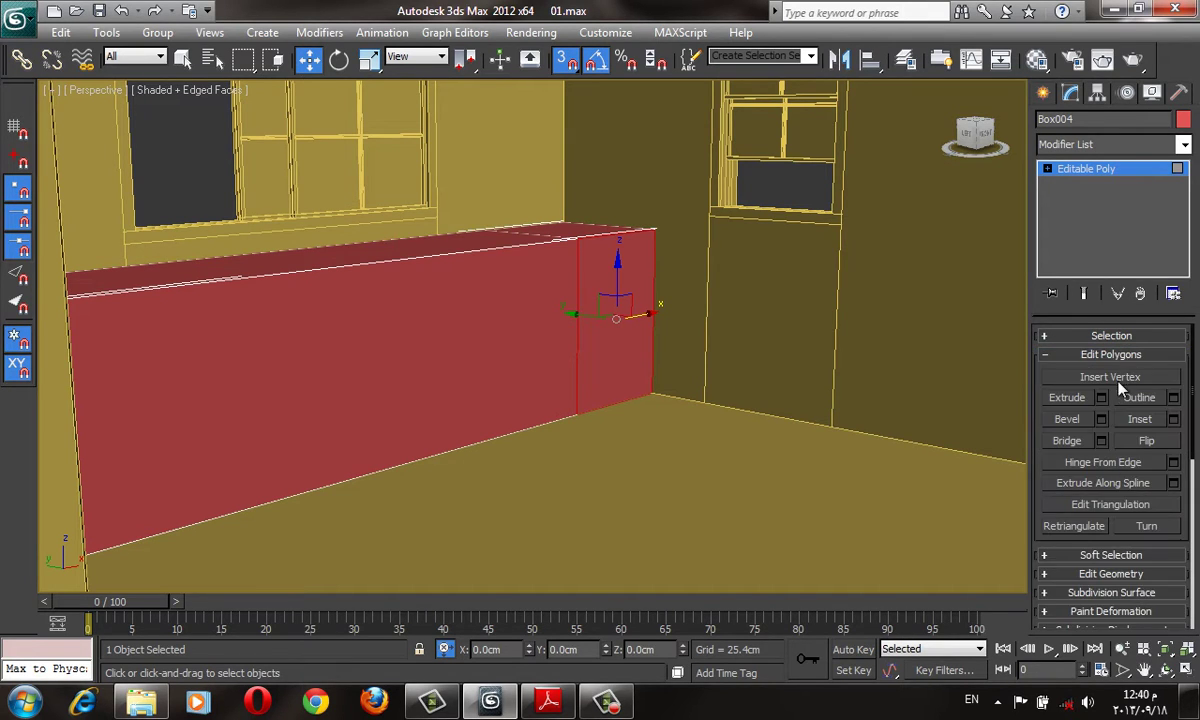
{"action": "left_click", "coordinate": [1101, 398]}
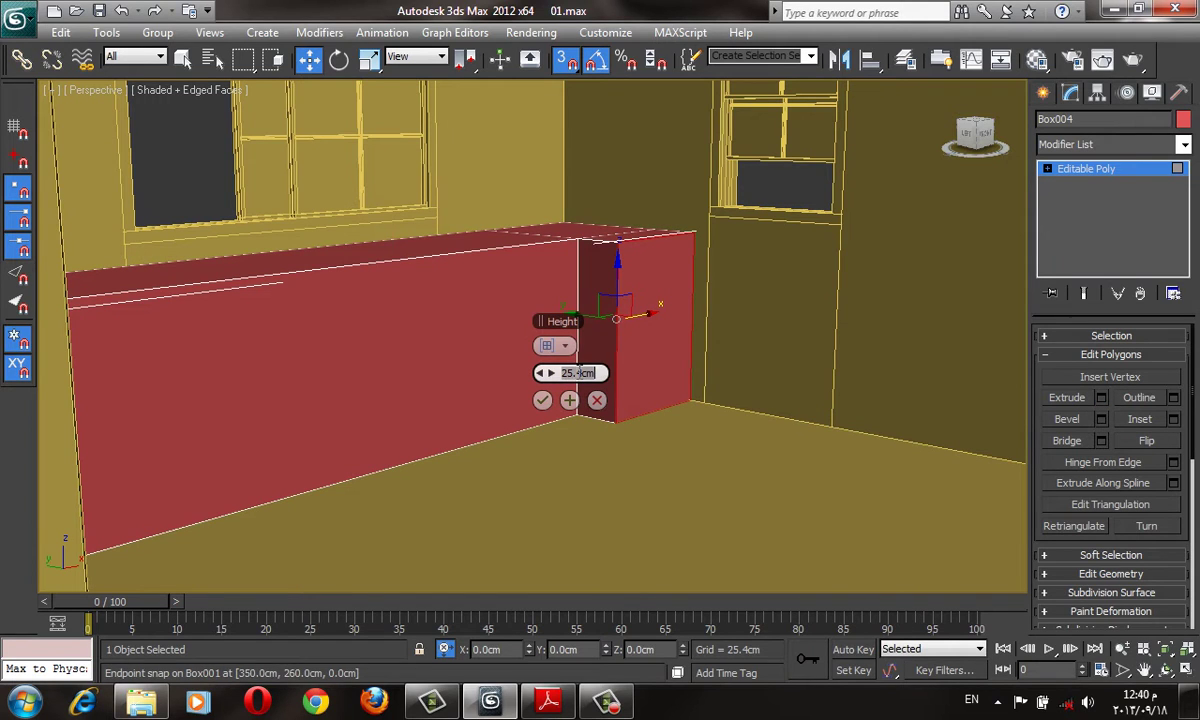
{"action": "type", "text": "380"}
{"action": "key", "text": "Return"}
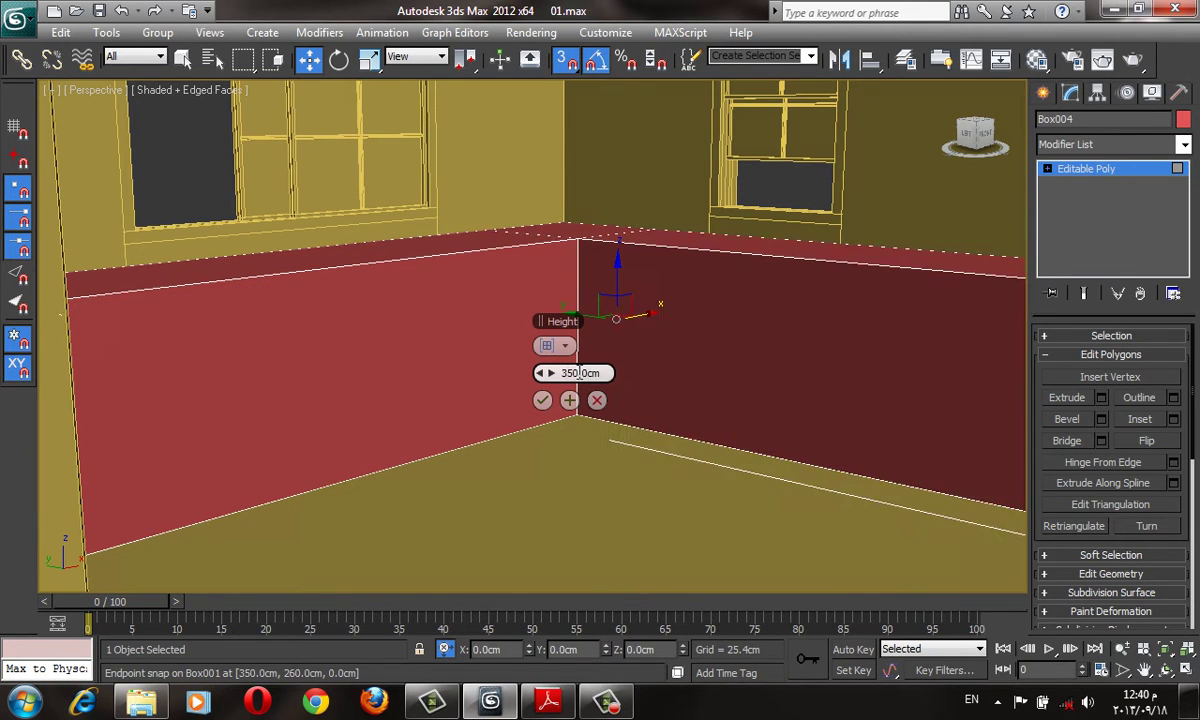
{"action": "left_click", "coordinate": [542, 400]}
- Lock the end-face selection and snap it onto the wall corner
{"action": "key", "text": "F3"}
{"action": "scroll", "coordinate": [655, 315], "scroll_direction": "down", "scroll_amount": 5}
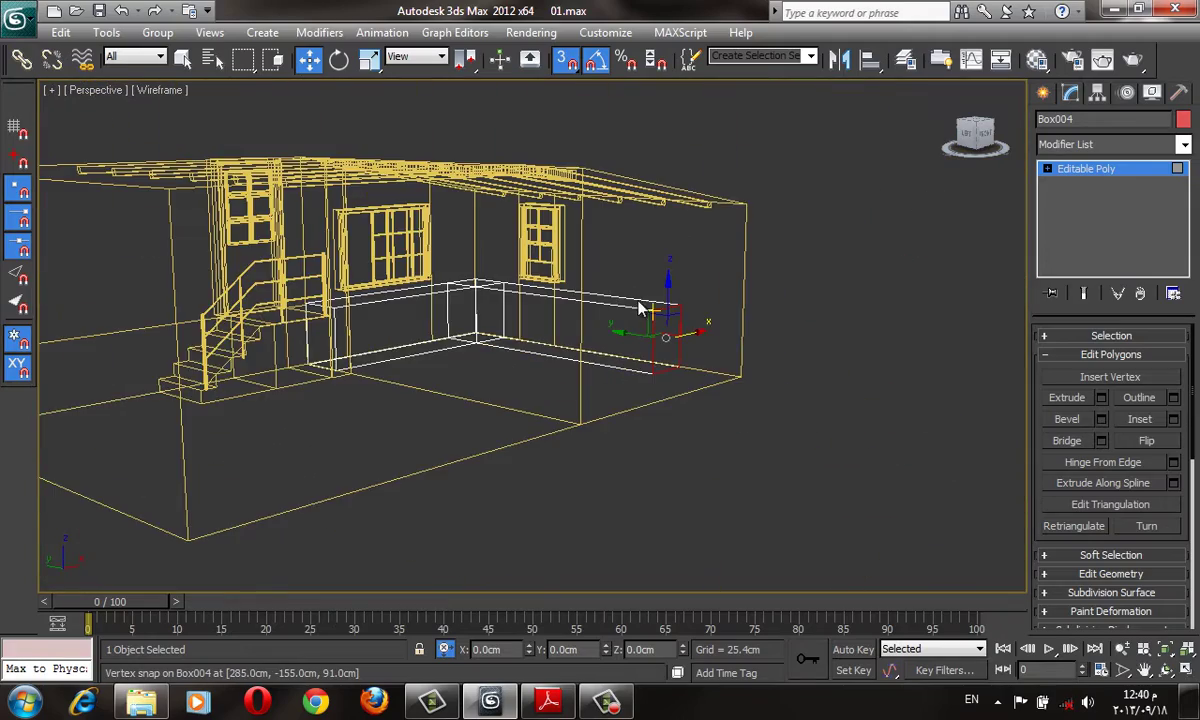
{"action": "middle_click_drag", "start_coordinate": [600, 330], "coordinate": [657, 314], "text": "alt"}
{"action": "scroll", "coordinate": [657, 314], "scroll_direction": "up", "scroll_amount": 3}
{"action": "scroll", "coordinate": [677, 324], "scroll_direction": "up", "scroll_amount": 2}
{"action": "key", "text": "F3"}
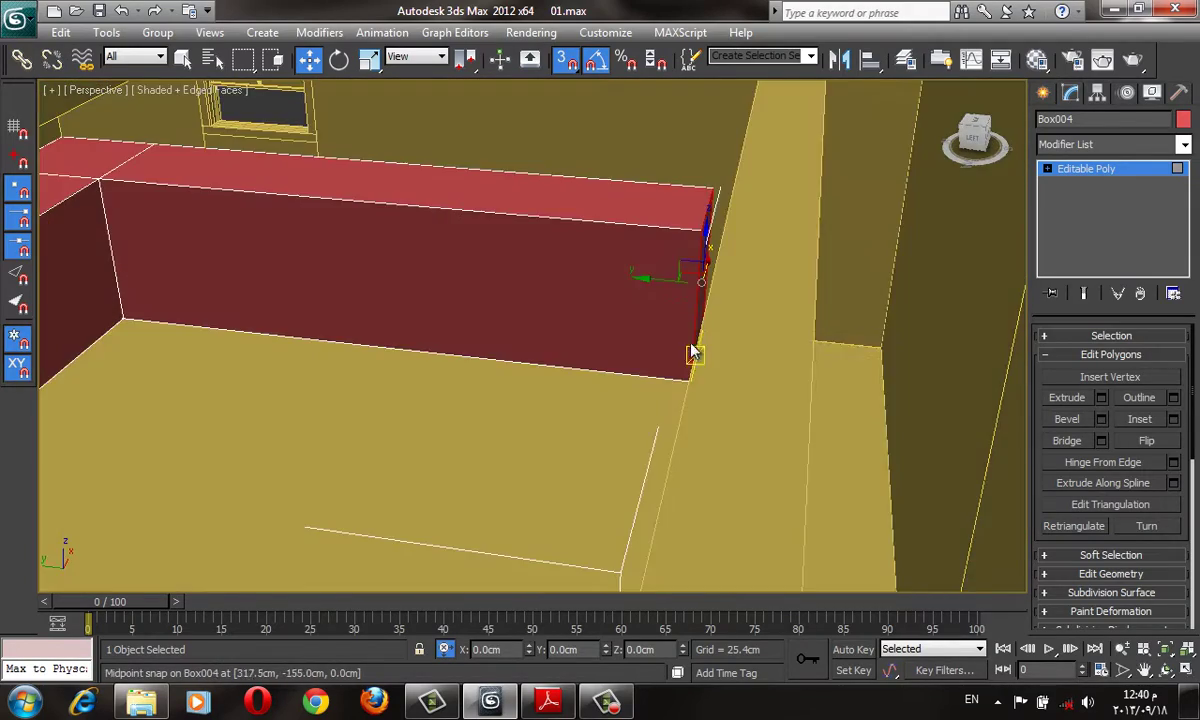
{"action": "key", "text": "F3"}
{"action": "key", "text": "space"}
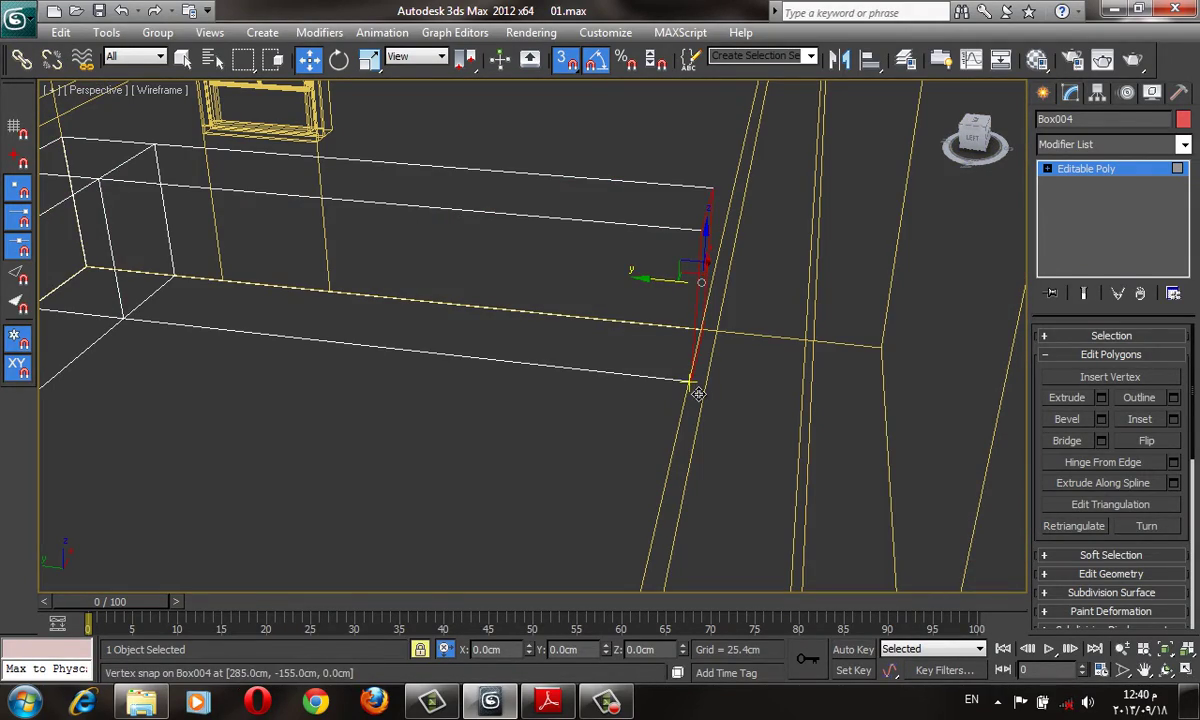
{"action": "left_click_drag", "start_coordinate": [690, 378], "coordinate": [873, 345]}
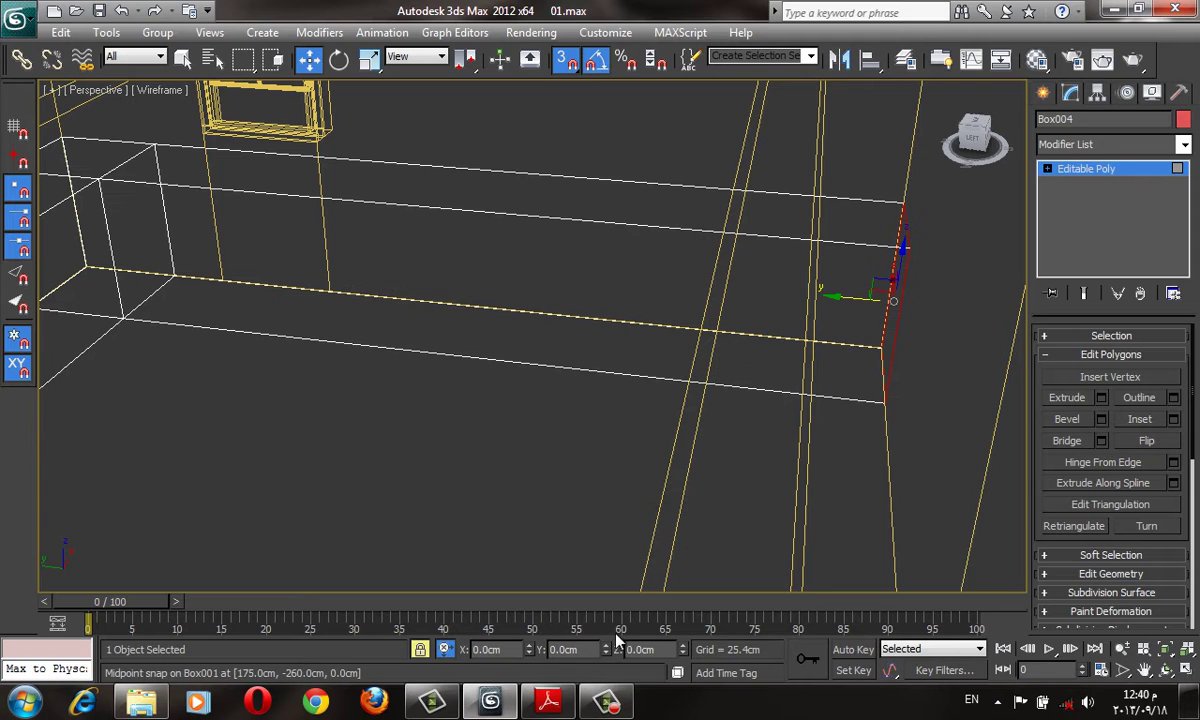
- Offset the end face -65 cm along Y and check it in shaded view
{"action": "left_click", "coordinate": [589, 649]}
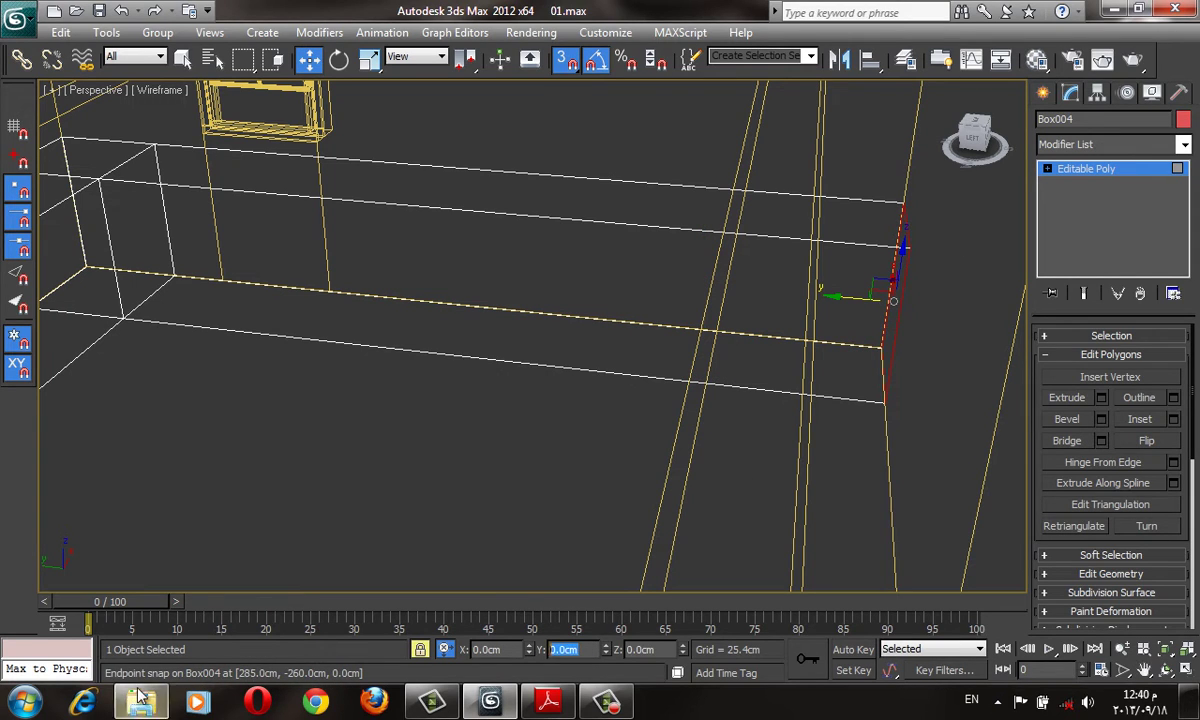
{"action": "type", "text": "-65"}
{"action": "key", "text": "Return"}
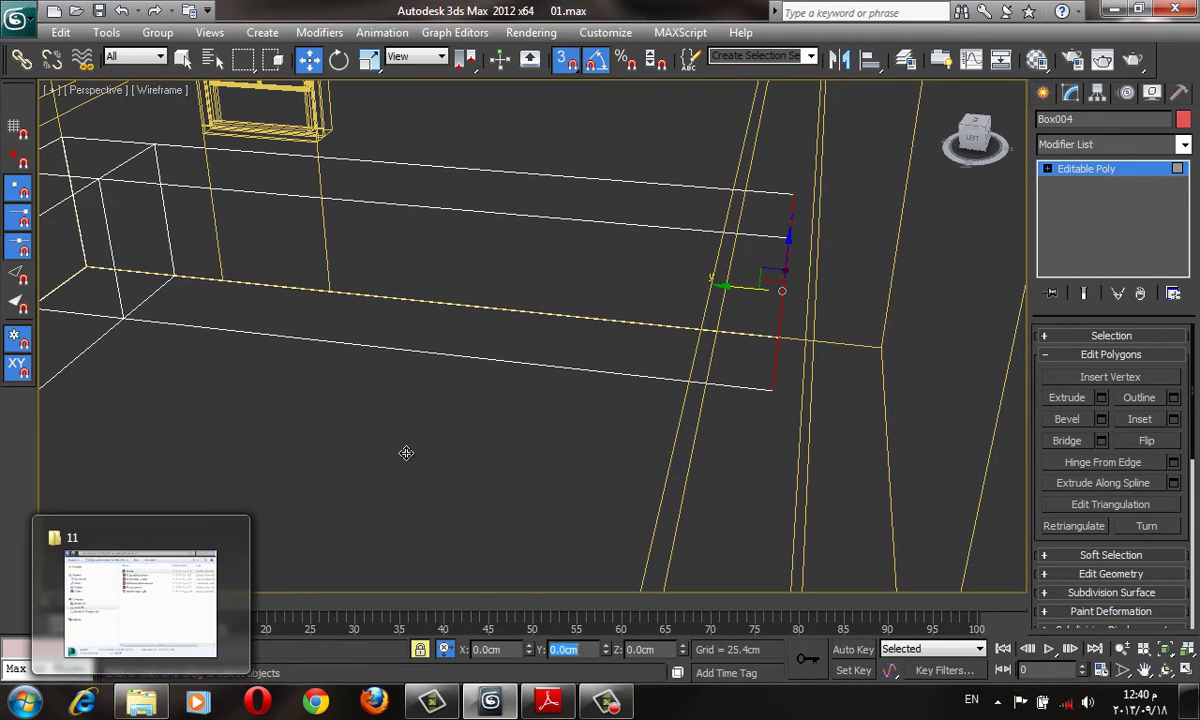
{"action": "scroll", "coordinate": [453, 458], "scroll_direction": "up", "scroll_amount": 2}
{"action": "key", "text": "F3"}
{"action": "scroll", "coordinate": [525, 378], "scroll_direction": "up", "scroll_amount": 2}
{"action": "scroll", "coordinate": [589, 444], "scroll_direction": "down", "scroll_amount": 3}
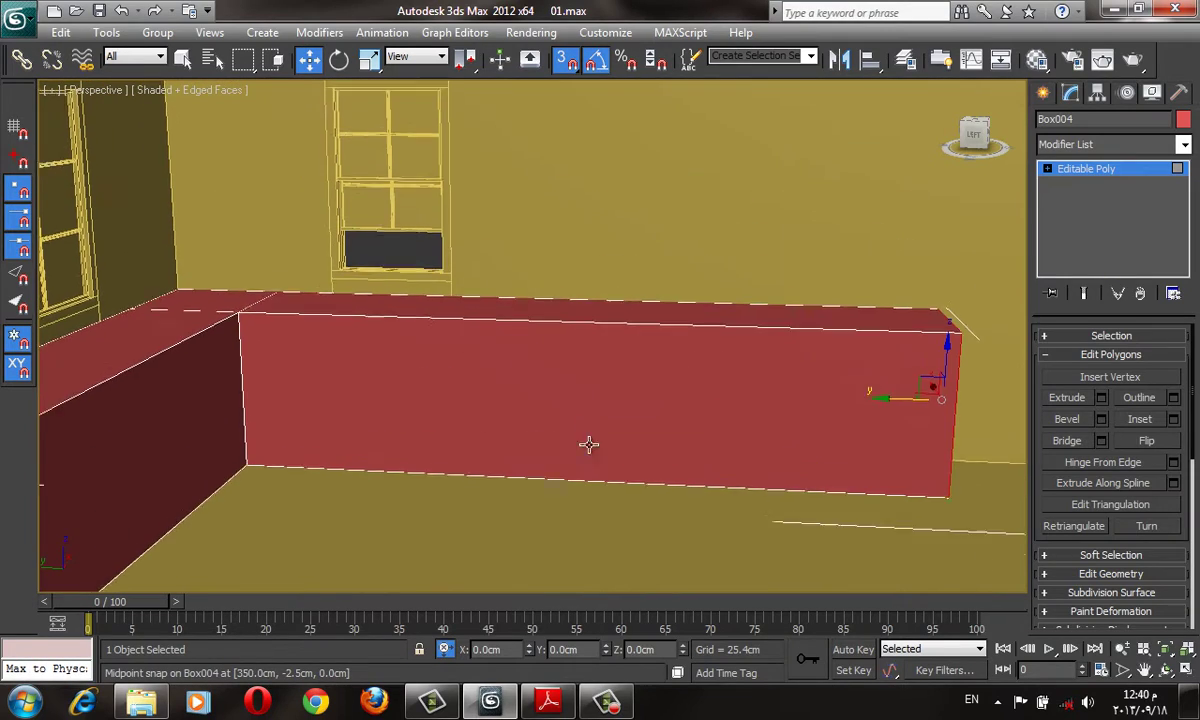
{"action": "left_click", "coordinate": [548, 700]}
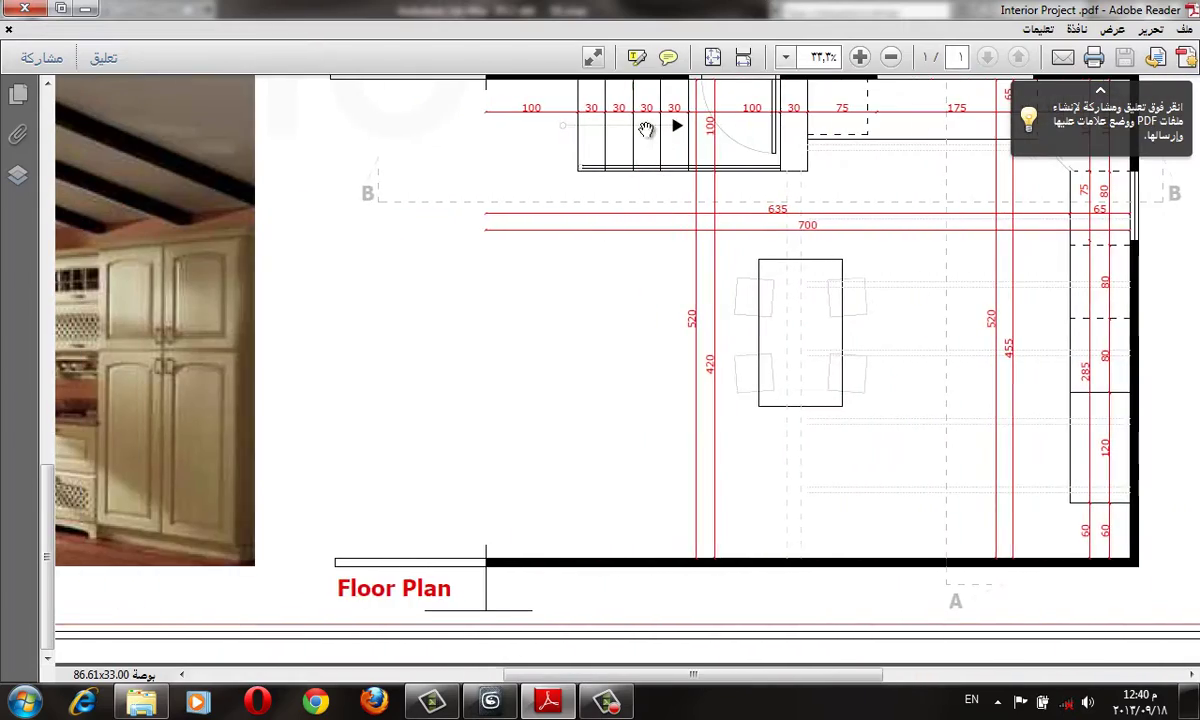
- Pan the Interior Project PDF between the kitchen floor plan and reference photo, then return to 3ds Max
{"action": "mouse_move", "coordinate": [736, 242]}
{"action": "left_mouse_down"}
{"action": "mouse_move", "coordinate": [637, 368]}
{"action": "mouse_move", "coordinate": [620, 368]}
{"action": "left_mouse_up"}
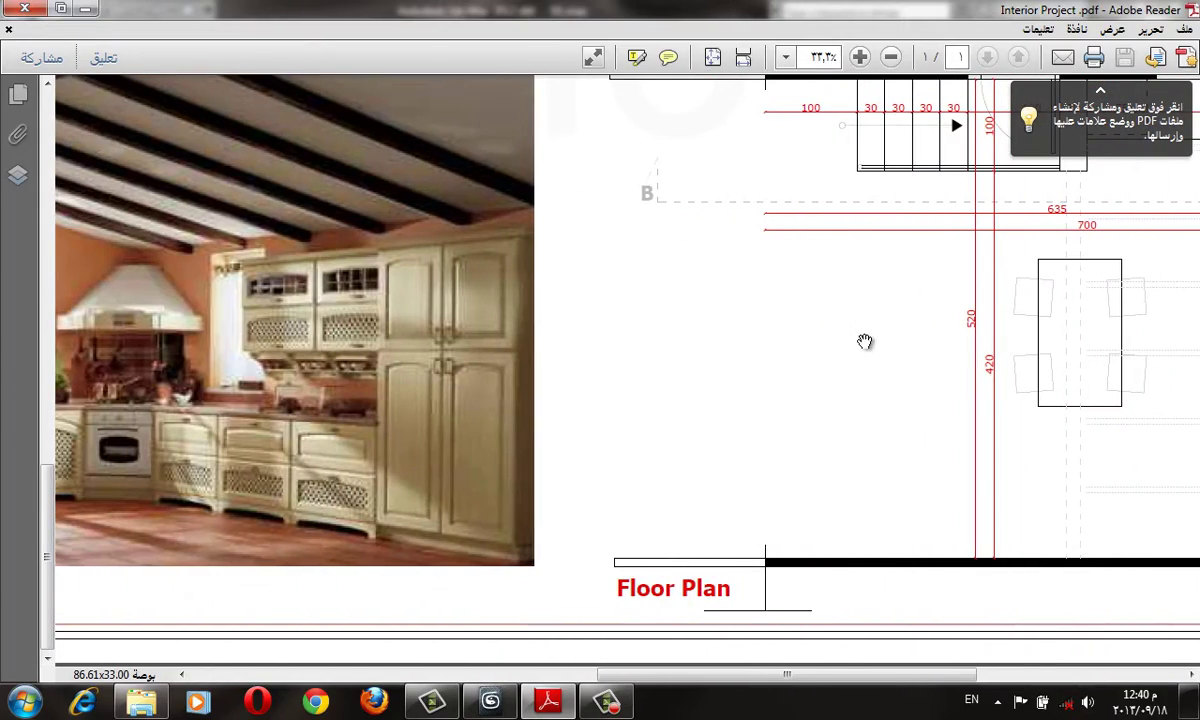
{"action": "left_click_drag", "start_coordinate": [865, 342], "coordinate": [295, 437]}
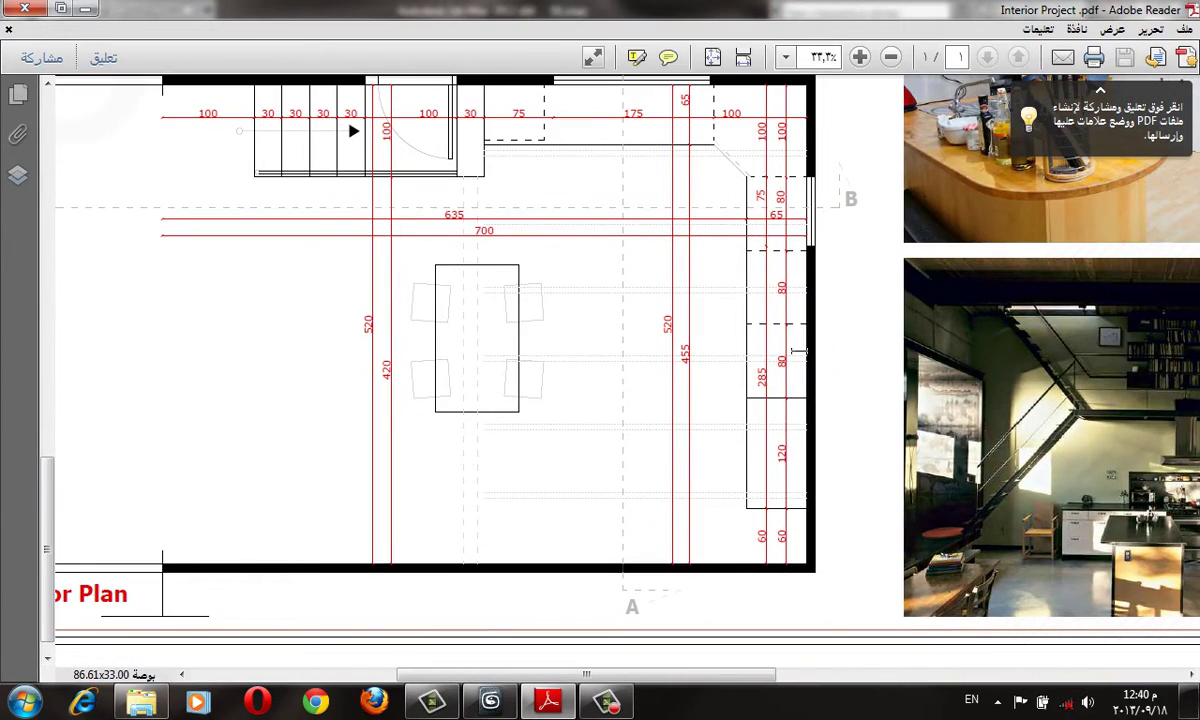
{"action": "left_click_drag", "start_coordinate": [610, 467], "coordinate": [1185, 461]}
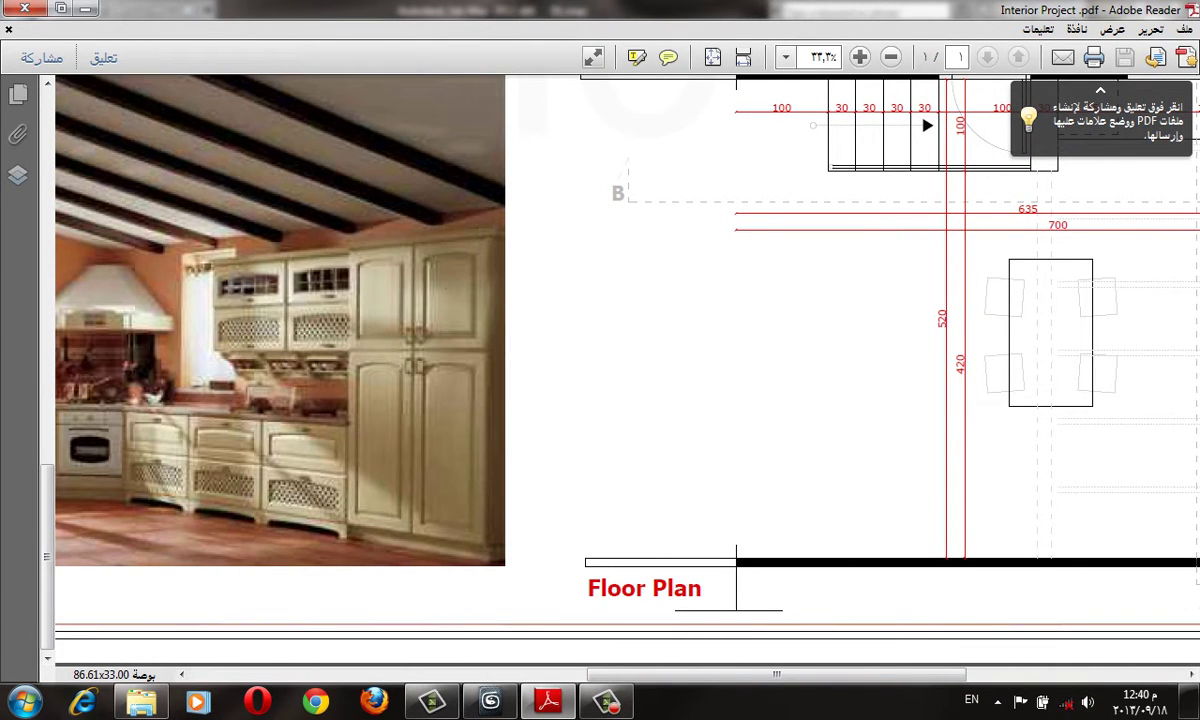
{"action": "left_click", "coordinate": [490, 700]}
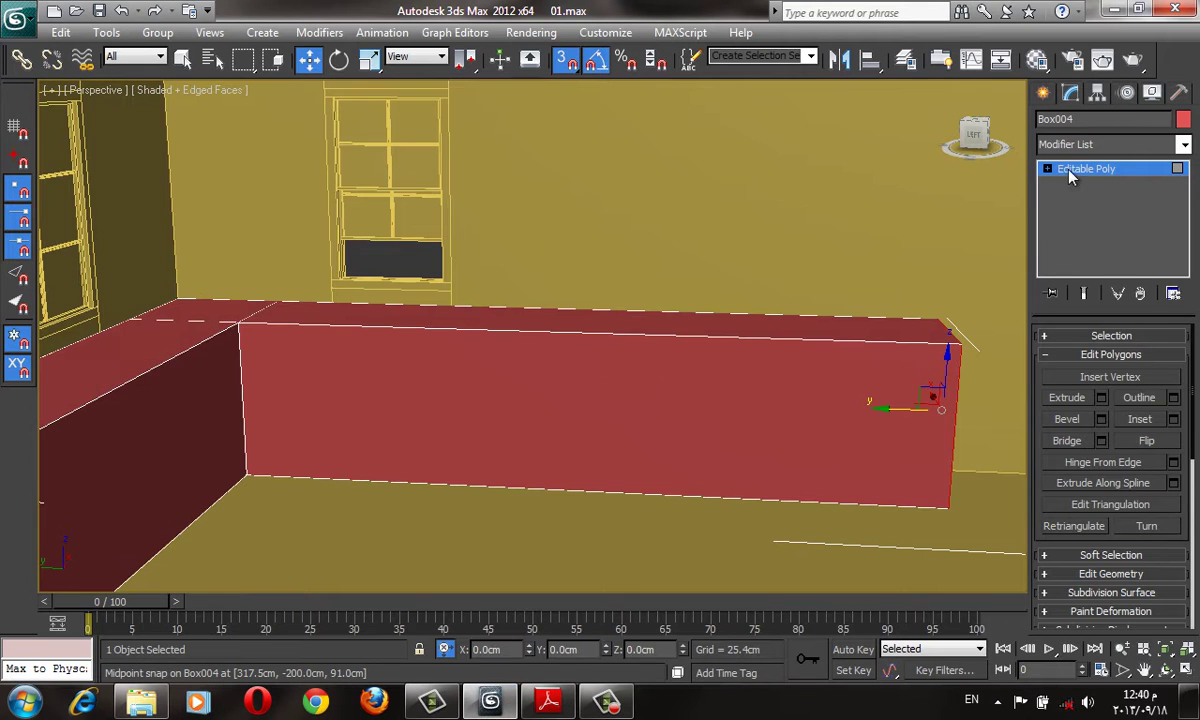
- Connect Box004's top and bottom front edges with a vertical edge offset 120 cm from the run's end
{"action": "left_click", "coordinate": [1047, 170]}
{"action": "key", "text": "3"}
{"action": "key", "text": "2"}
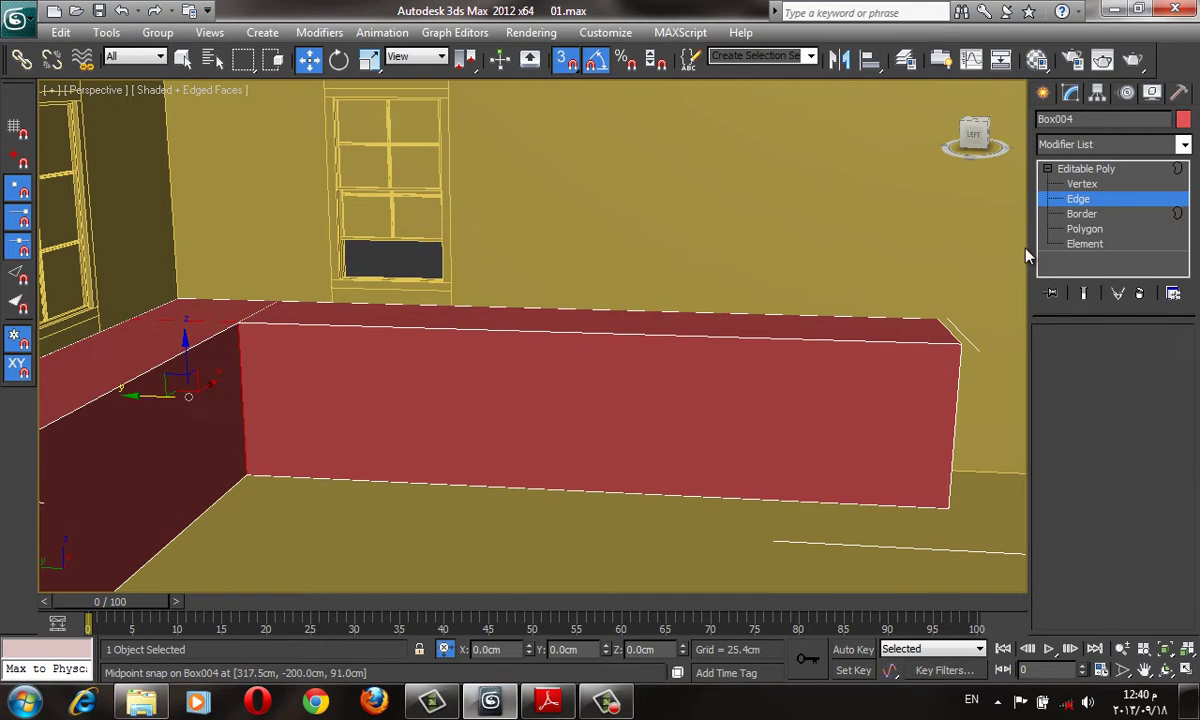
{"action": "key", "text": "F3"}
{"action": "left_click", "coordinate": [873, 344]}
{"action": "left_click", "coordinate": [582, 488], "text": "ctrl"}
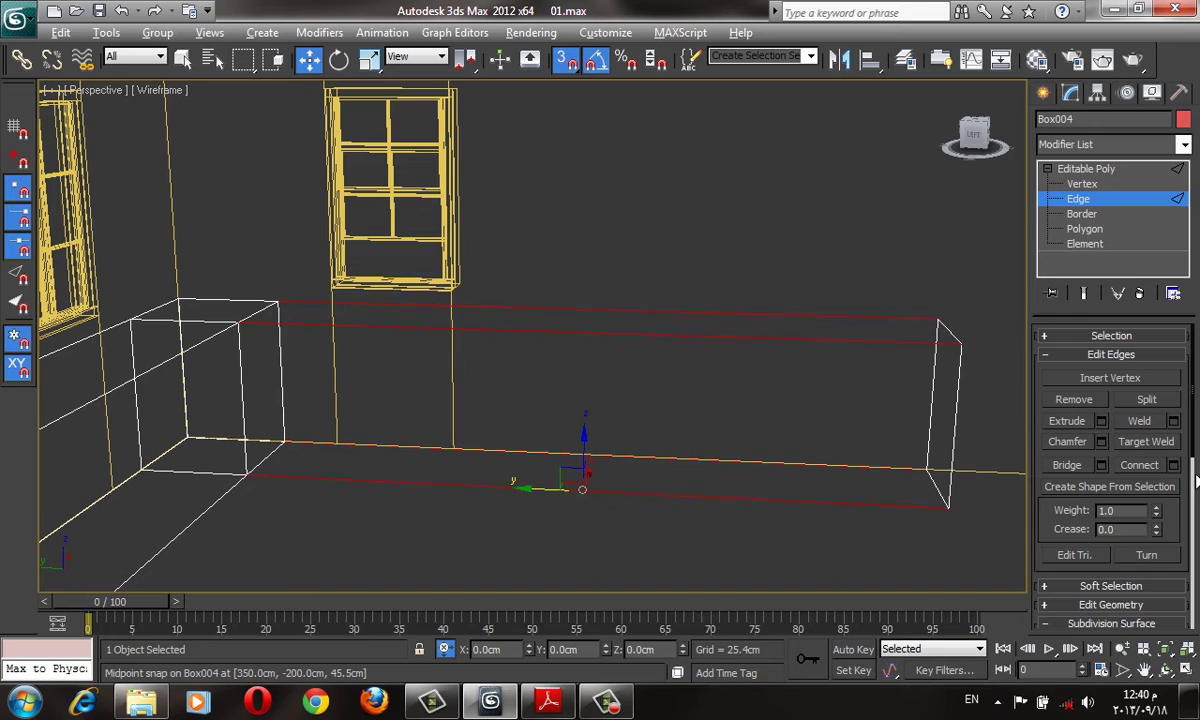
{"action": "left_click", "coordinate": [1101, 465]}
{"action": "left_click", "coordinate": [542, 427]}
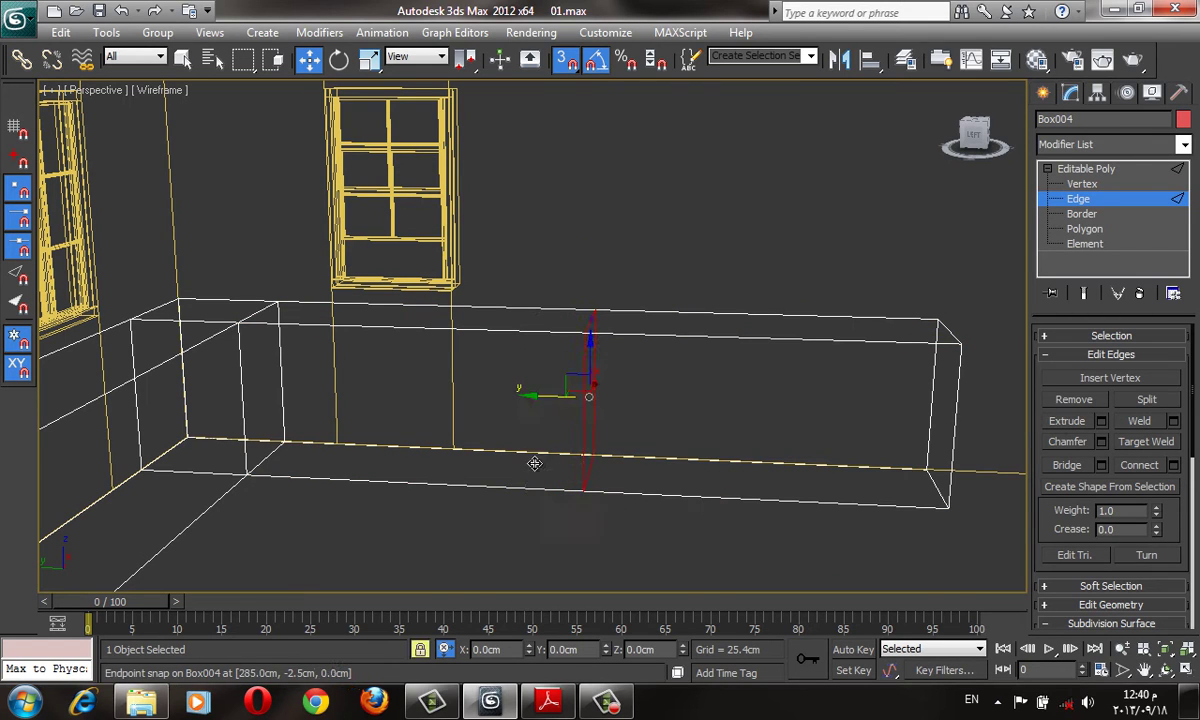
{"action": "left_click_drag", "start_coordinate": [565, 511], "coordinate": [945, 503]}
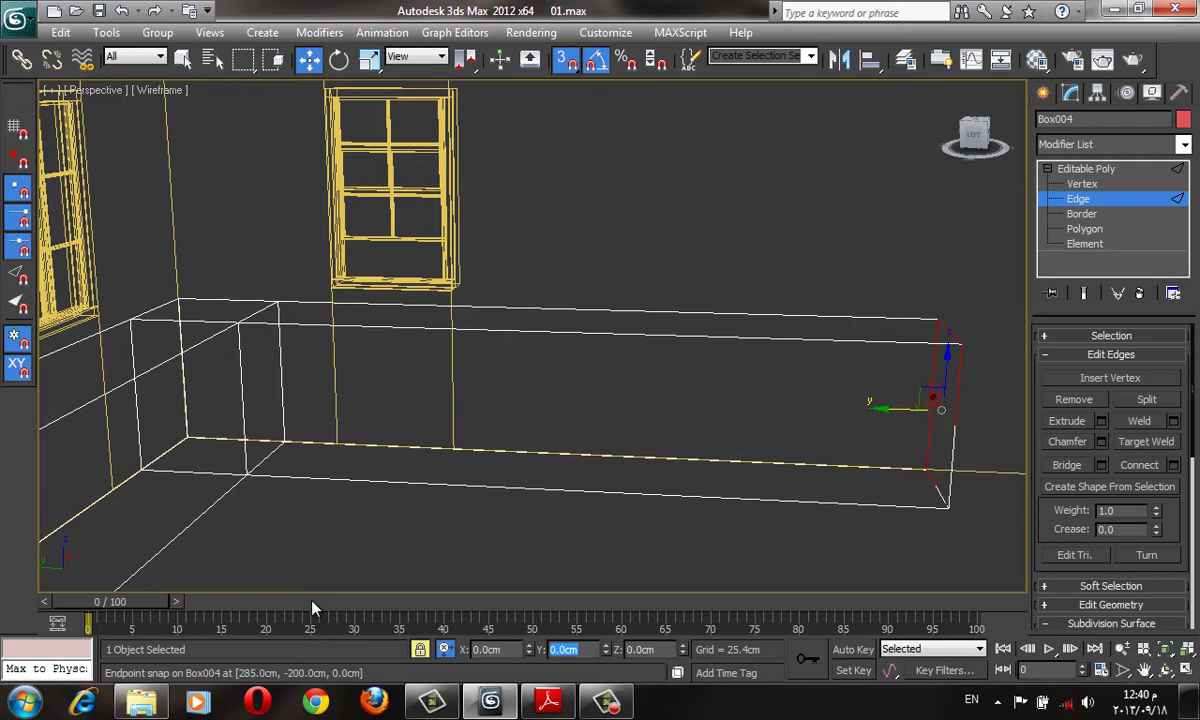
{"action": "type", "text": "120"}
{"action": "key", "text": "Return"}
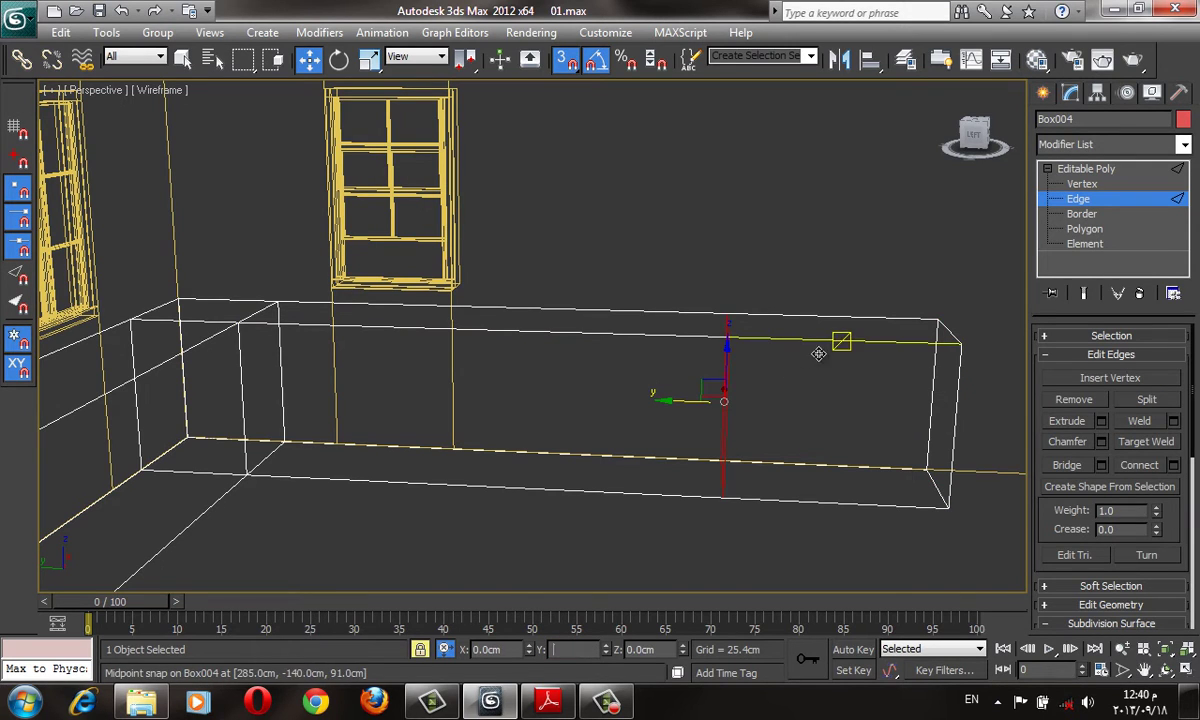
{"action": "left_click", "coordinate": [1084, 228]}
- Select Box004's right-end top polygon, start an Extrude, orbit to a level view, then switch to the PDF
{"action": "left_click", "coordinate": [841, 340]}
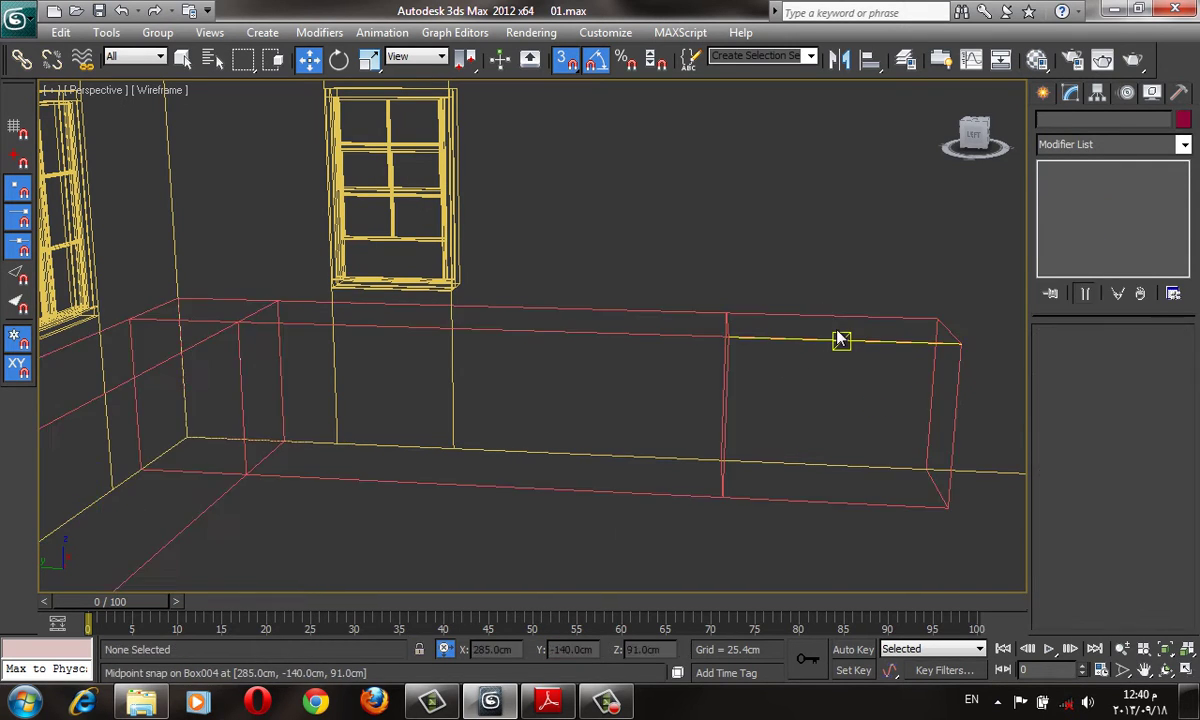
{"action": "left_click", "coordinate": [838, 340]}
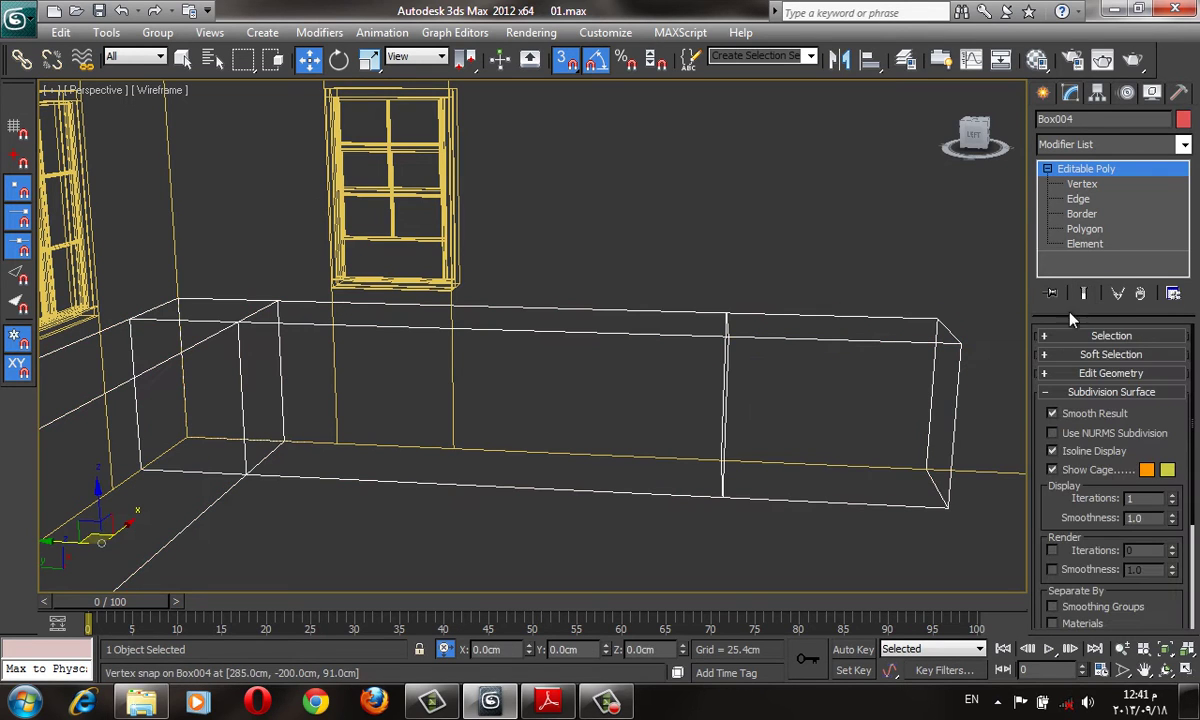
{"action": "left_click", "coordinate": [1084, 228]}
{"action": "left_click", "coordinate": [840, 333]}
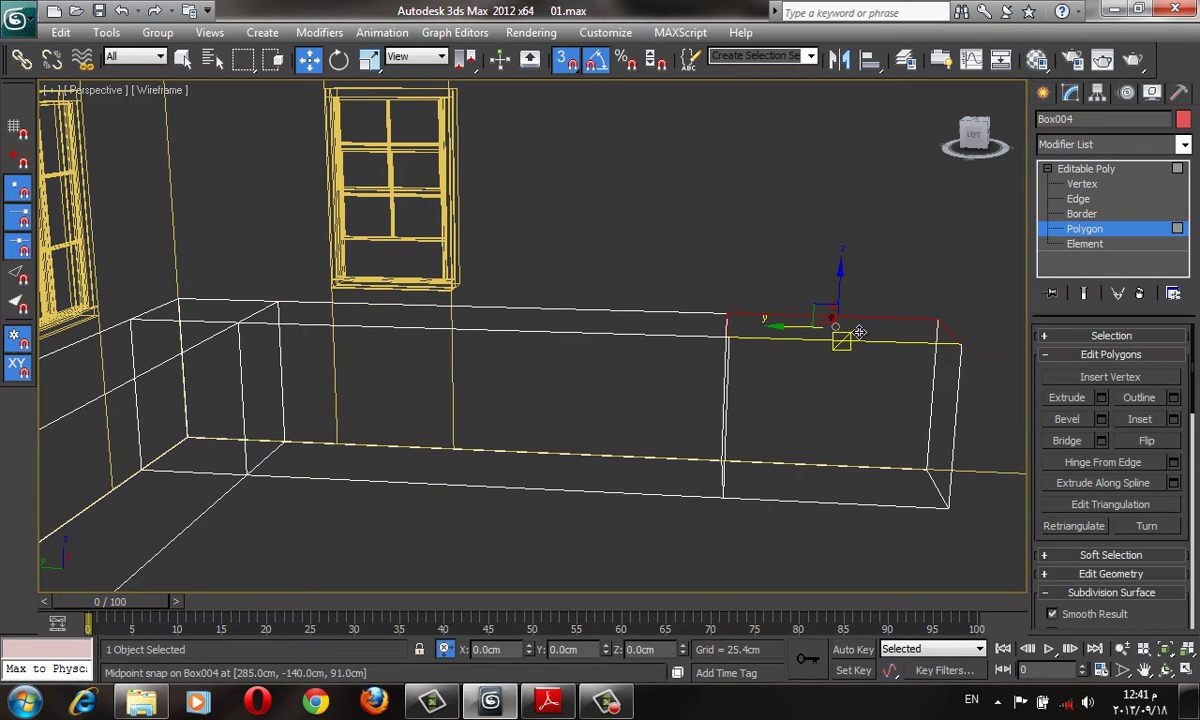
{"action": "left_click", "coordinate": [1102, 398]}
{"action": "mouse_move", "coordinate": [753, 300]}
{"action": "middle_mouse_down", "text": "alt"}
{"action": "mouse_move", "coordinate": [747, 399]}
{"action": "mouse_move", "coordinate": [755, 351]}
{"action": "mouse_move", "coordinate": [678, 431]}
{"action": "mouse_move", "coordinate": [713, 372]}
{"action": "middle_mouse_up", "text": "alt"}
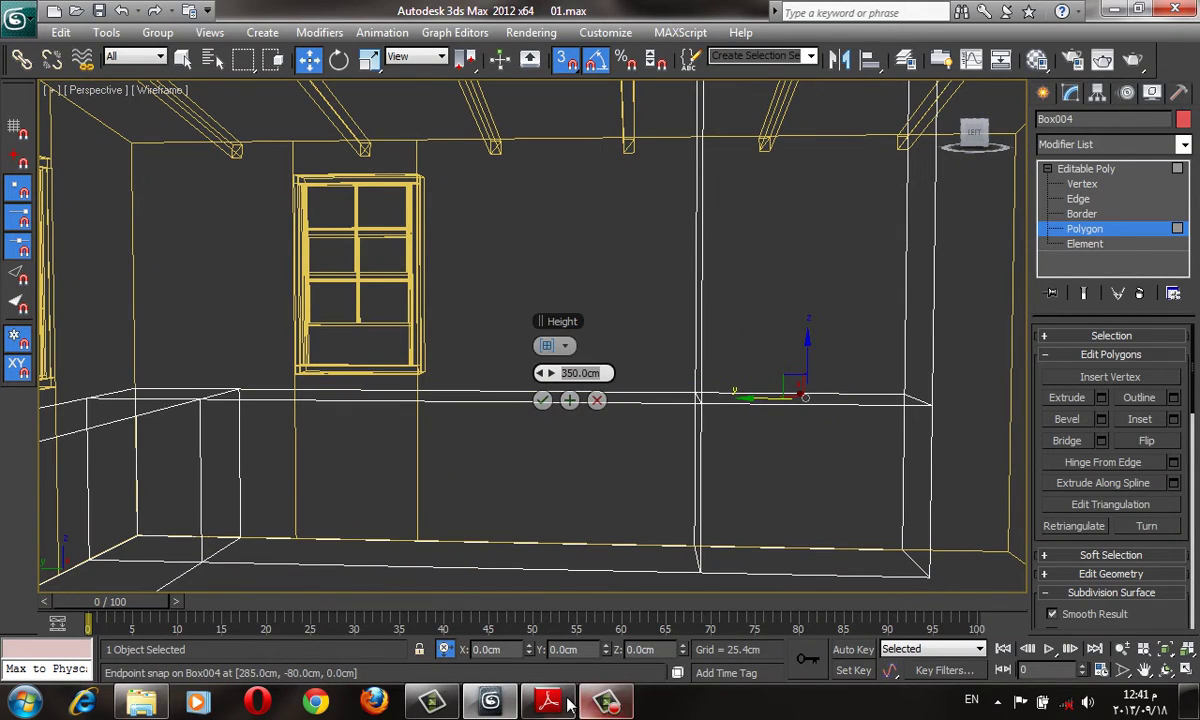
{"action": "key", "text": "alt+Tab"}
- Check the Section B-B cabinet heights (230, 240, 290 cm) and kitchen photo, then return to 3ds Max
{"action": "mouse_move", "coordinate": [848, 300]}
{"action": "left_mouse_down"}
{"action": "mouse_move", "coordinate": [580, 190]}
{"action": "mouse_move", "coordinate": [866, 502]}
{"action": "left_mouse_up"}
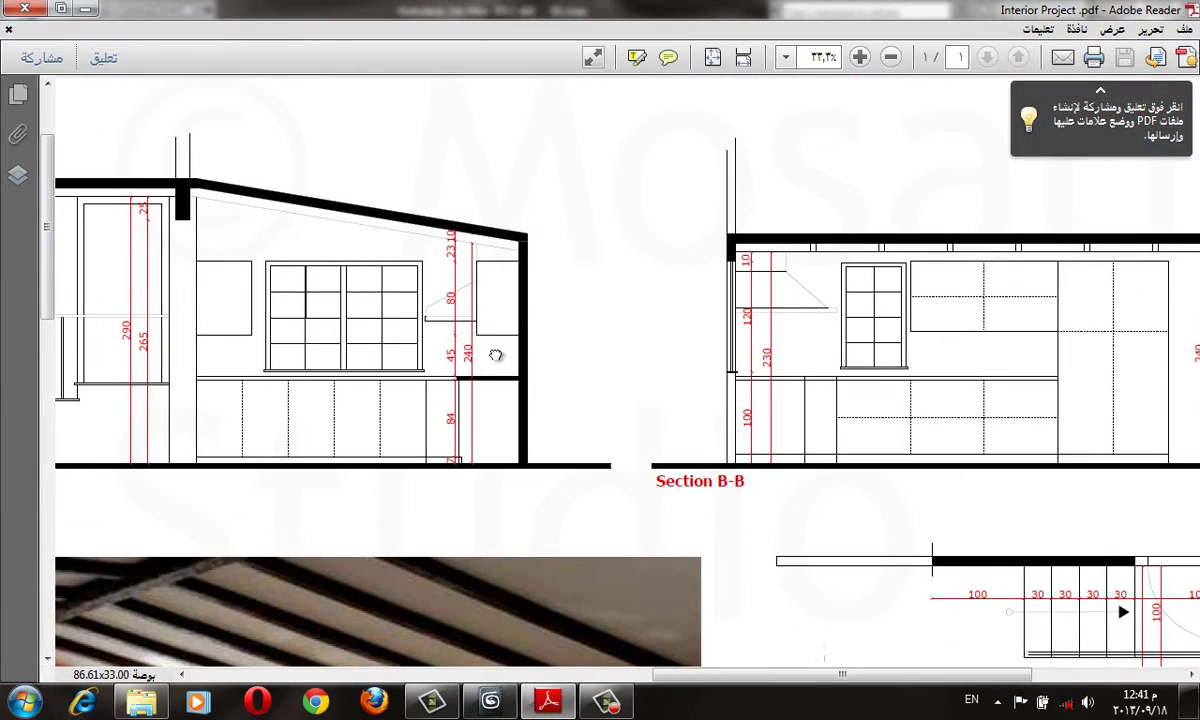
{"action": "scroll", "coordinate": [469, 365], "scroll_direction": "up", "scroll_amount": 1, "text": "ctrl"}
{"action": "scroll", "coordinate": [480, 390], "scroll_direction": "up", "scroll_amount": 1, "text": "ctrl"}
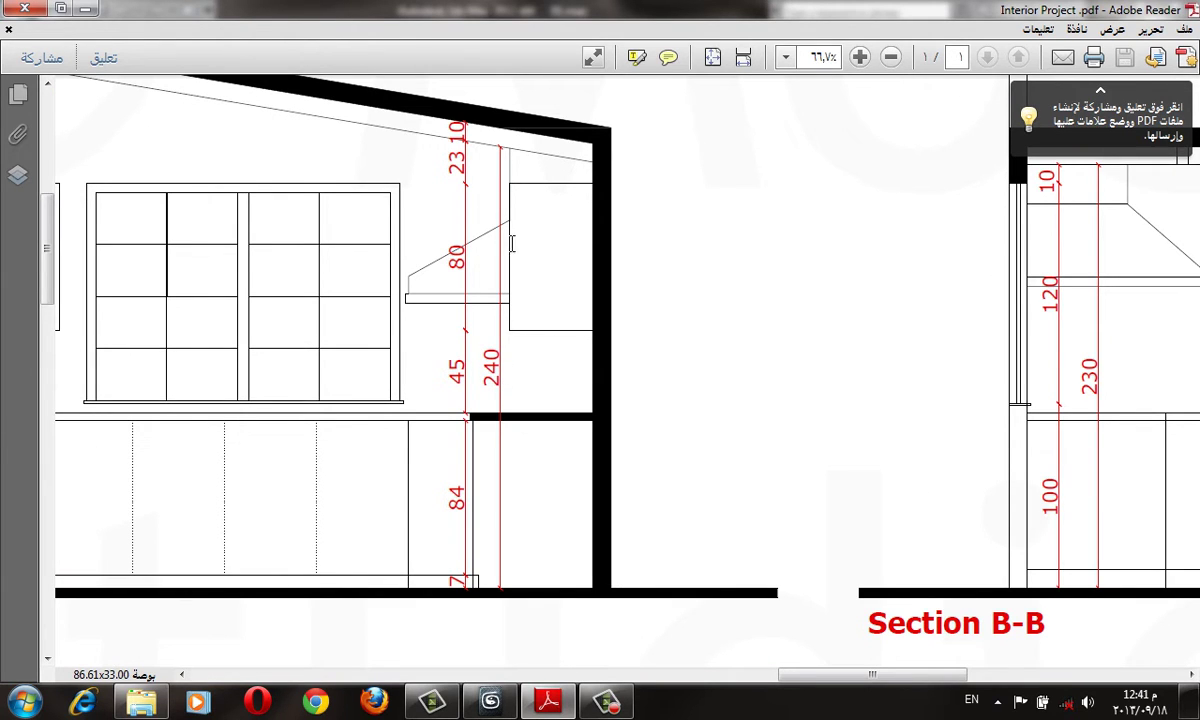
{"action": "scroll", "coordinate": [659, 553], "scroll_direction": "down", "scroll_amount": 10}
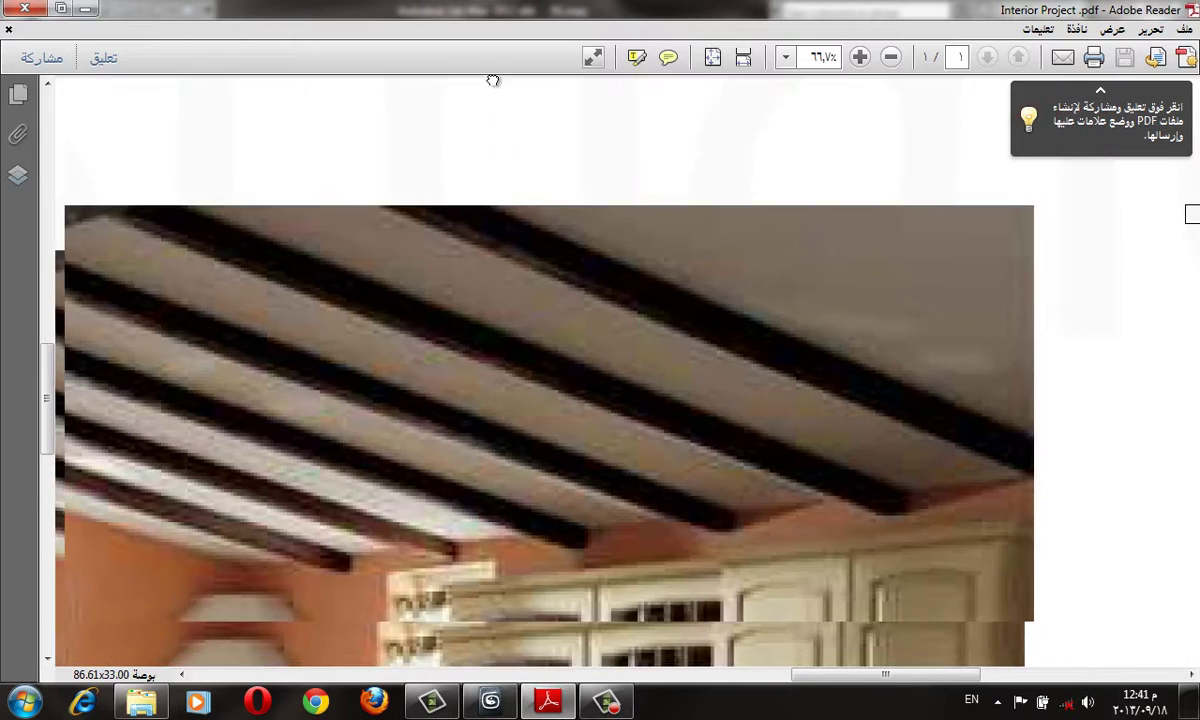
{"action": "scroll", "coordinate": [546, 233], "scroll_direction": "down", "scroll_amount": 3}
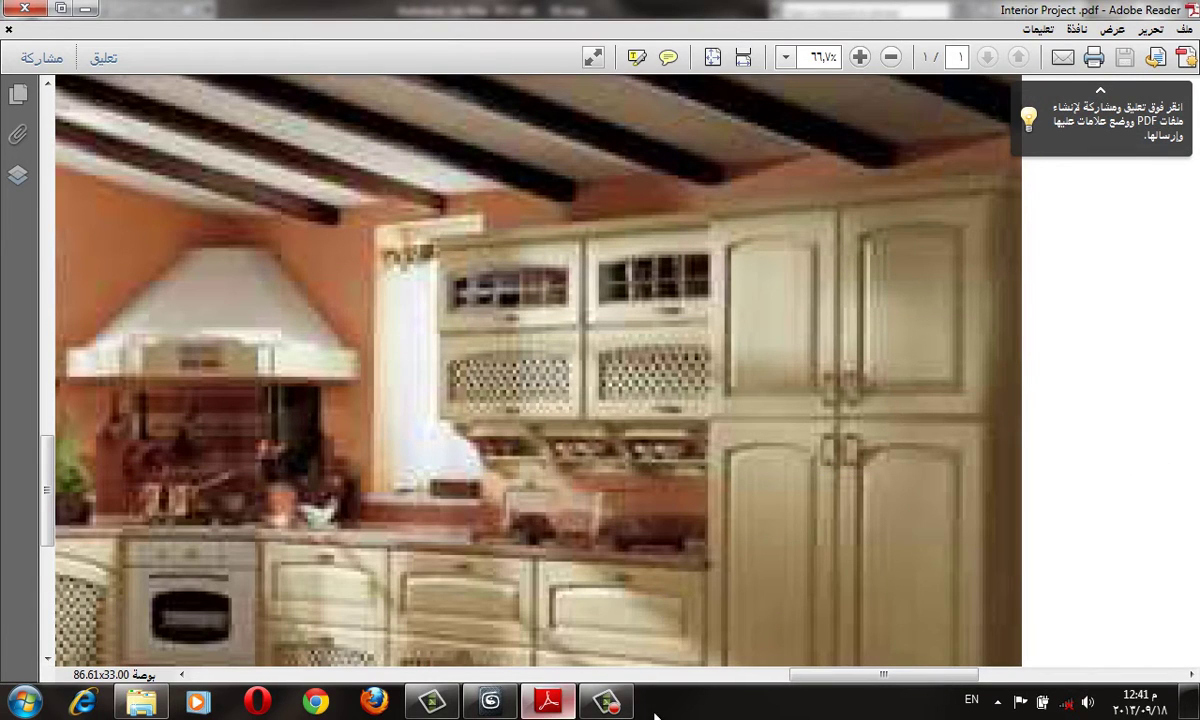
{"action": "left_click", "coordinate": [490, 701]}
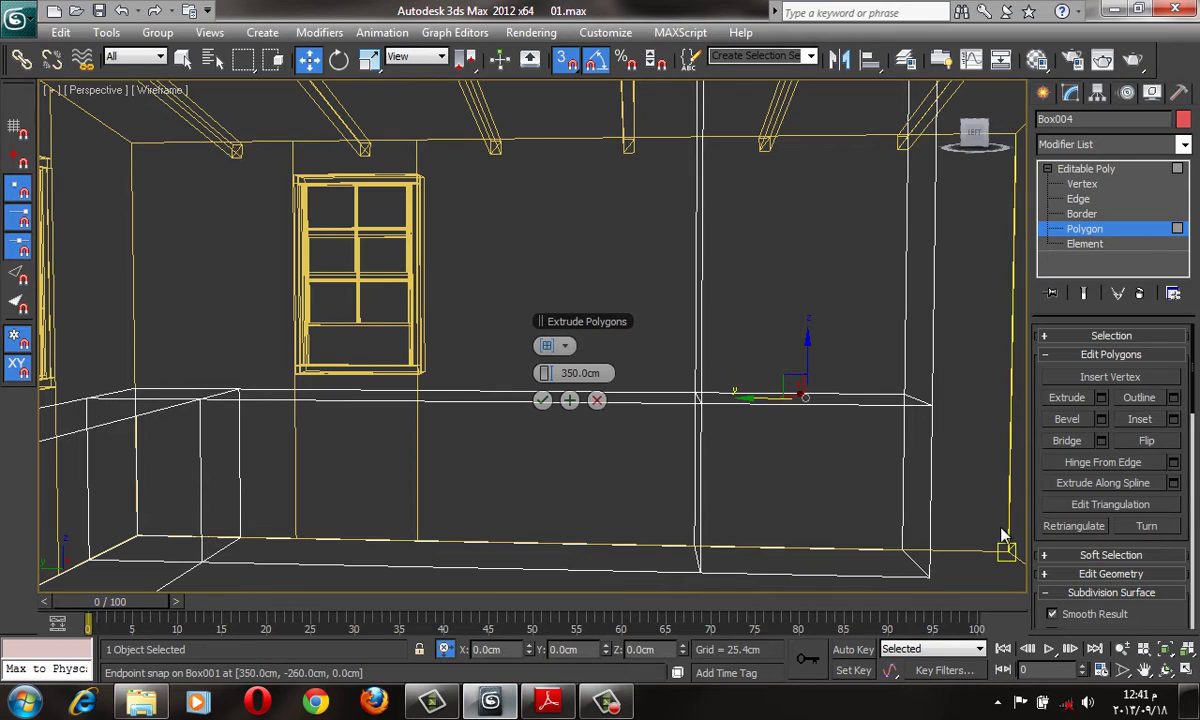
- Extrude the right-end top face up 45 cm, then again by 80 cm to stack the tall unit
{"action": "double_click", "coordinate": [579, 373]}
{"action": "type", "text": "60"}
{"action": "key", "text": "Return"}
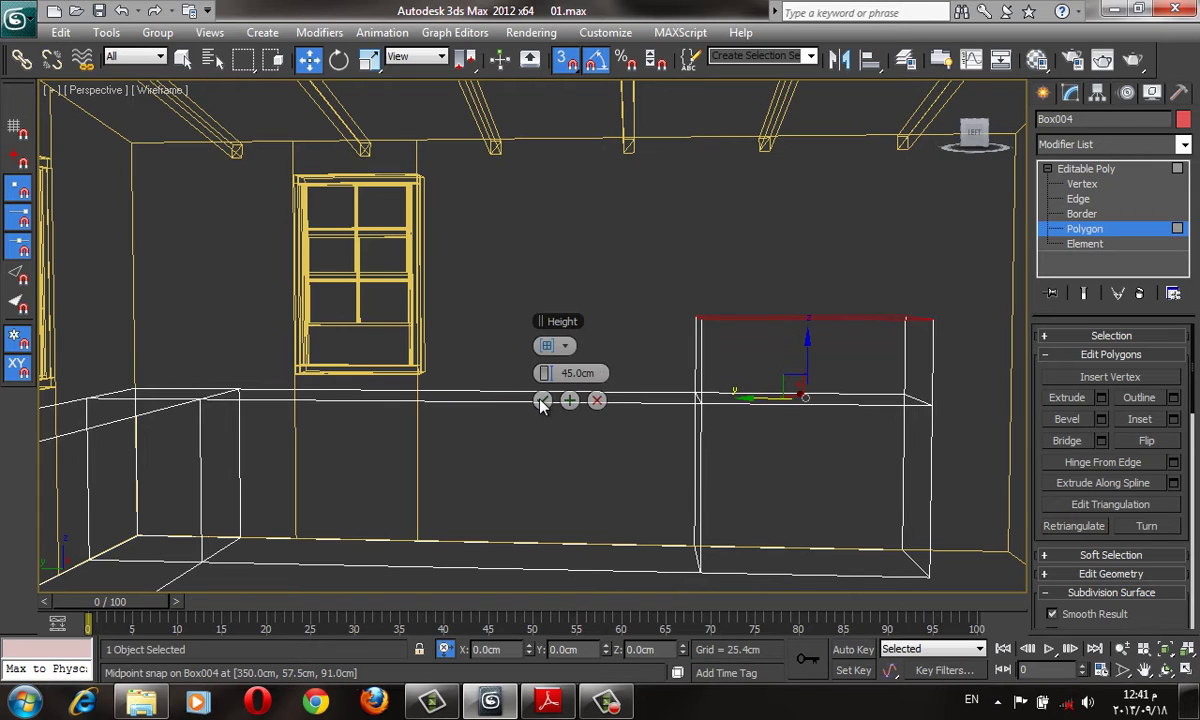
{"action": "left_click", "coordinate": [542, 400]}
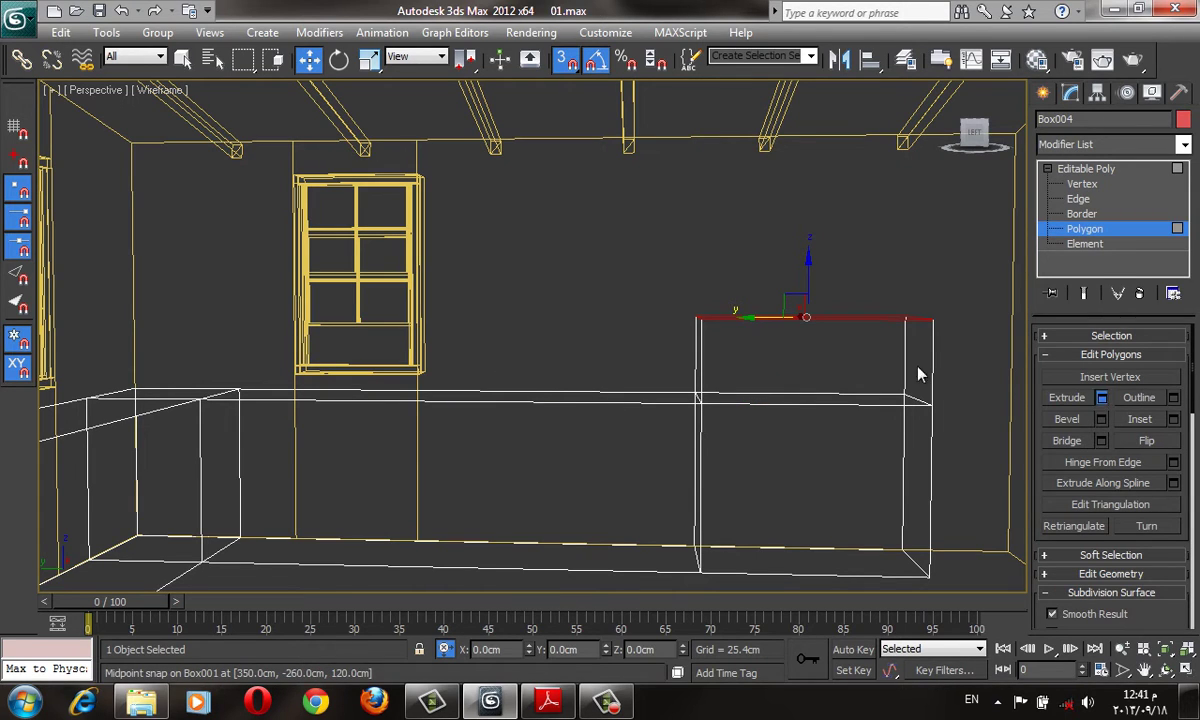
{"action": "key", "text": "shift+e"}
{"action": "type", "text": "80"}
{"action": "key", "text": "Return"}
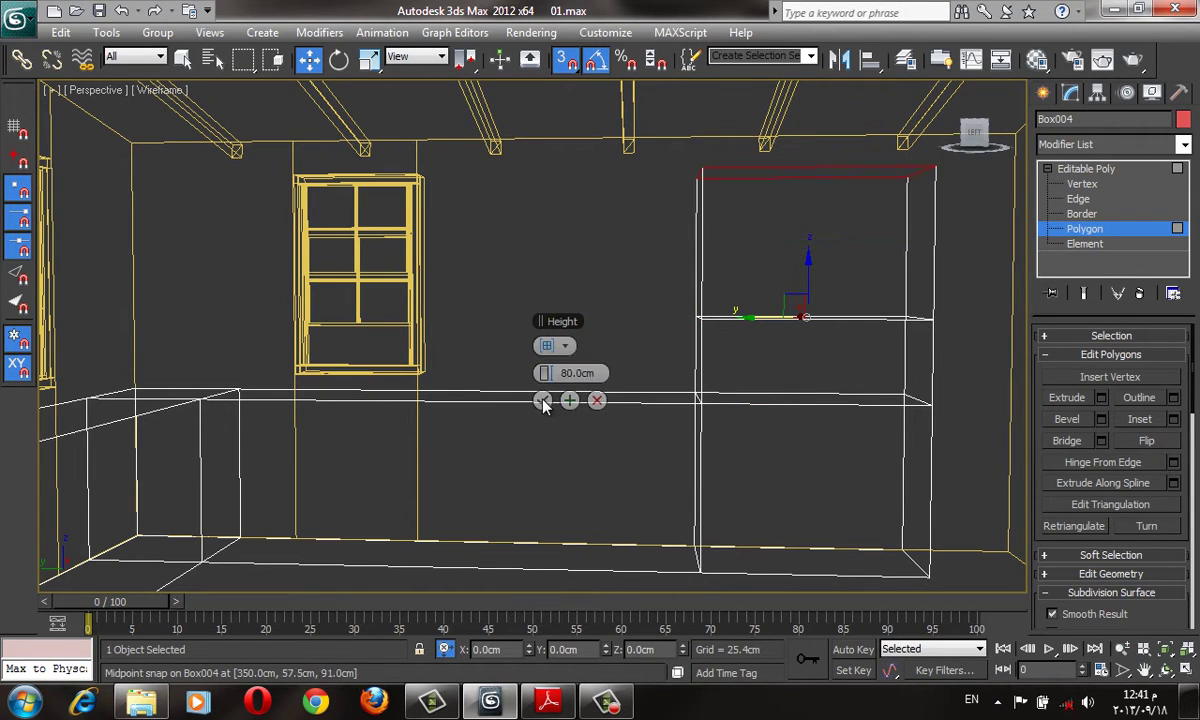
{"action": "left_click", "coordinate": [542, 400]}
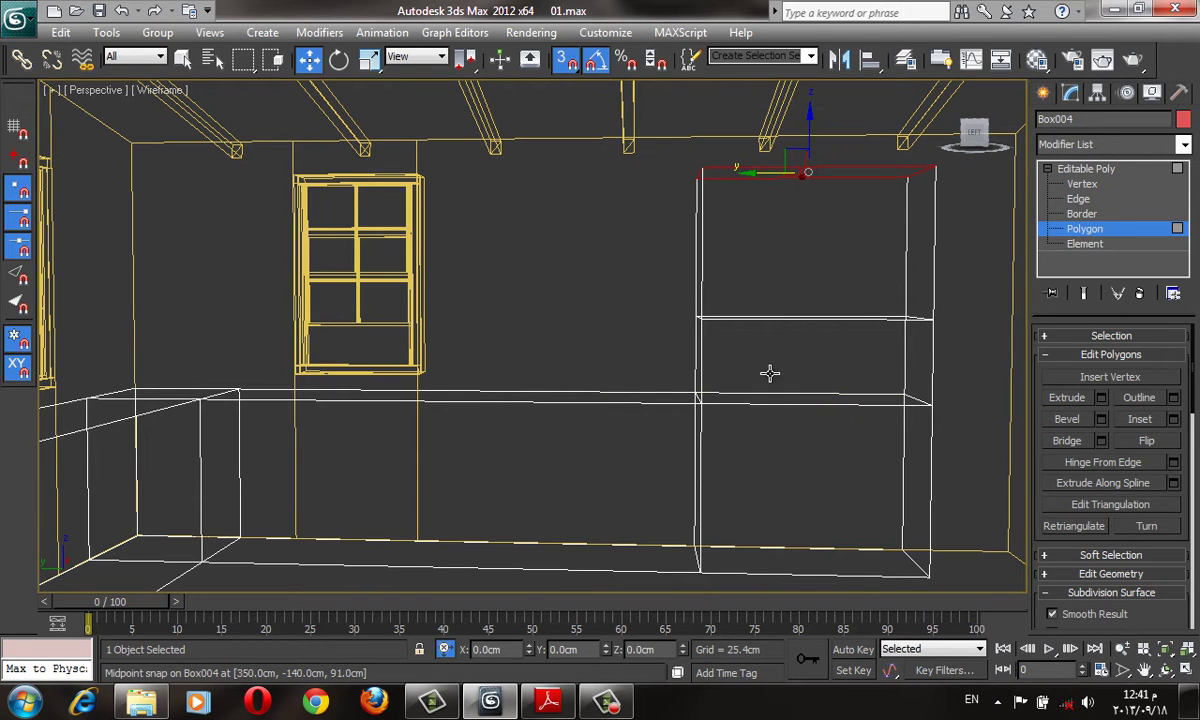
- Review the Floor Plan cabinet dimensions in the PDF at 25% and 33.3% zoom, then return to 3ds Max
{"action": "left_click", "coordinate": [550, 703]}
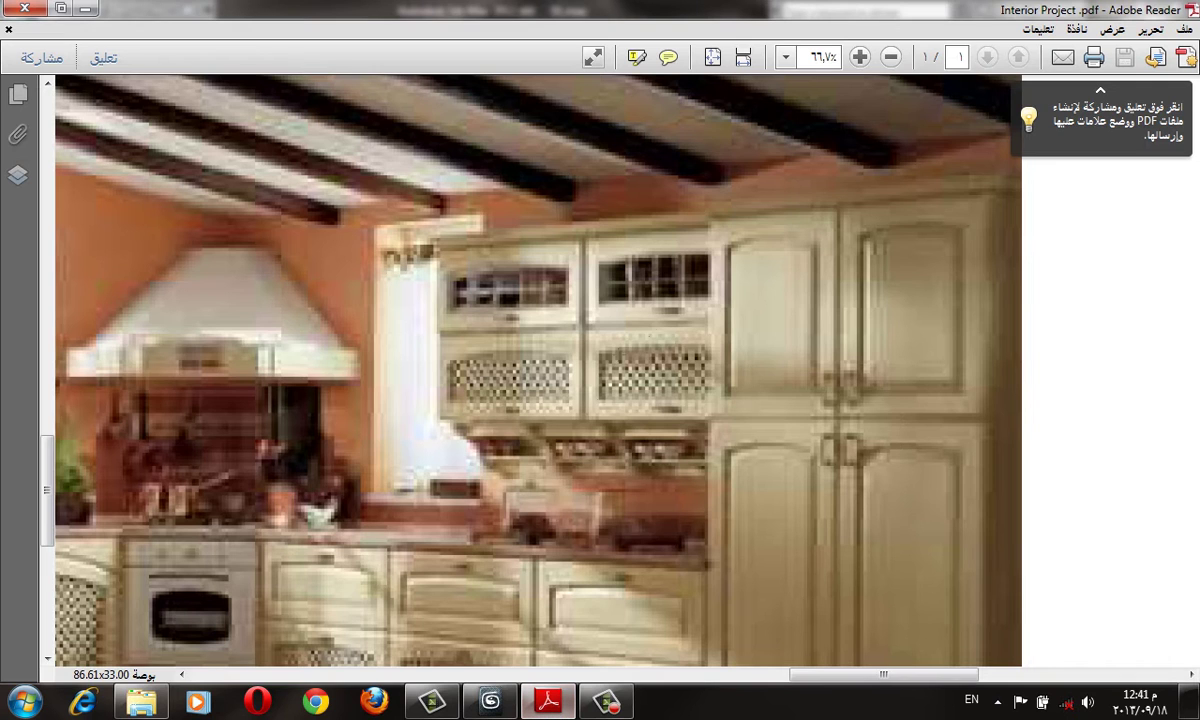
{"action": "left_click_drag", "start_coordinate": [855, 323], "coordinate": [547, 447]}
{"action": "scroll", "coordinate": [432, 472], "scroll_direction": "down", "scroll_amount": 3, "text": "ctrl"}
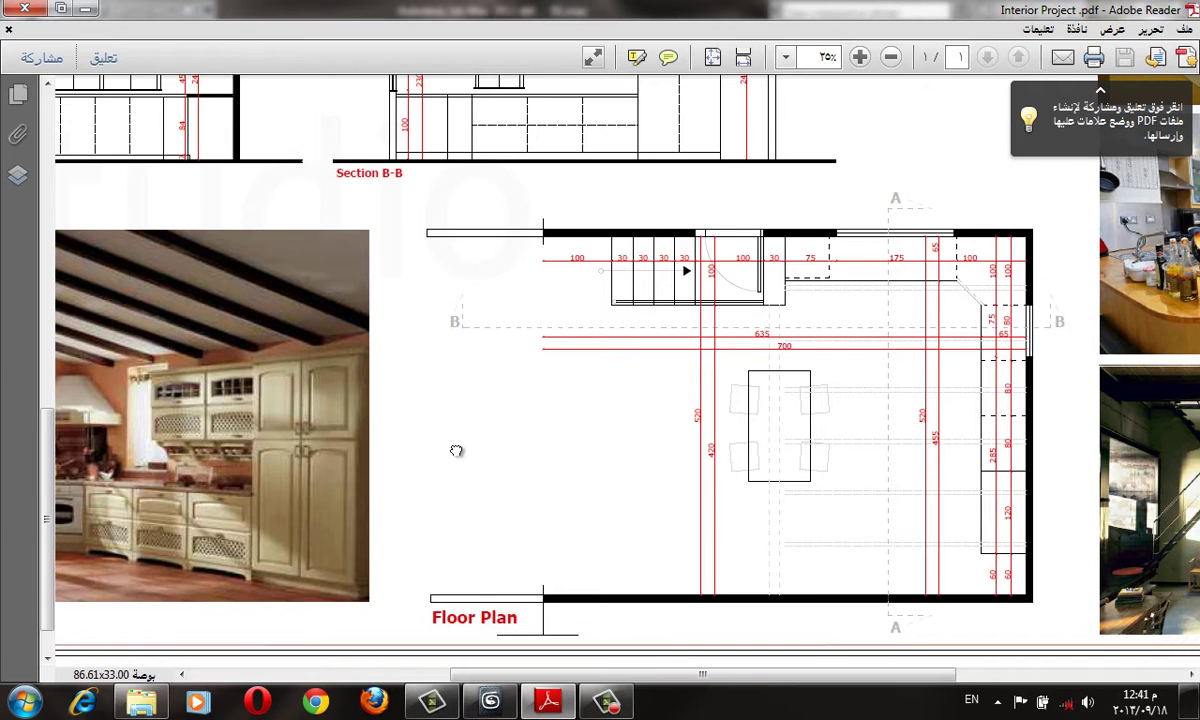
{"action": "scroll", "coordinate": [425, 430], "scroll_direction": "left", "scroll_amount": 2}
{"action": "scroll", "coordinate": [414, 443], "scroll_direction": "up", "scroll_amount": 1, "text": "ctrl"}
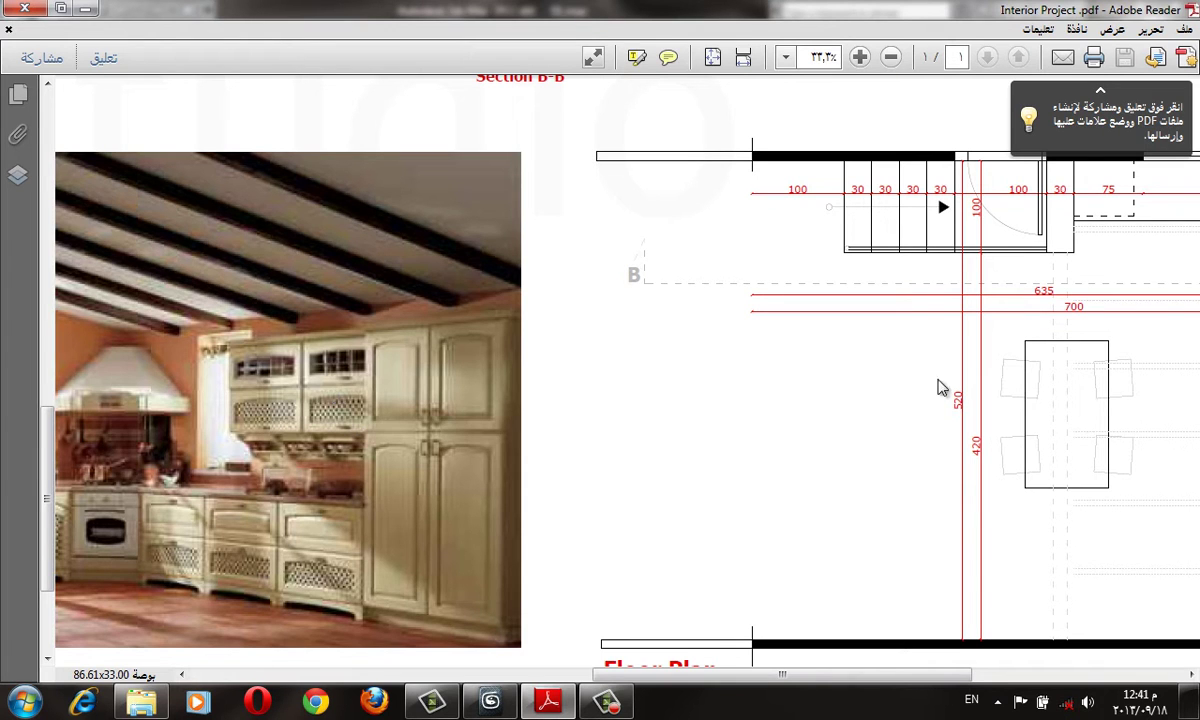
{"action": "scroll", "coordinate": [1022, 392], "scroll_direction": "down", "scroll_amount": 1}
{"action": "scroll", "coordinate": [1022, 392], "scroll_direction": "left", "scroll_amount": 2}
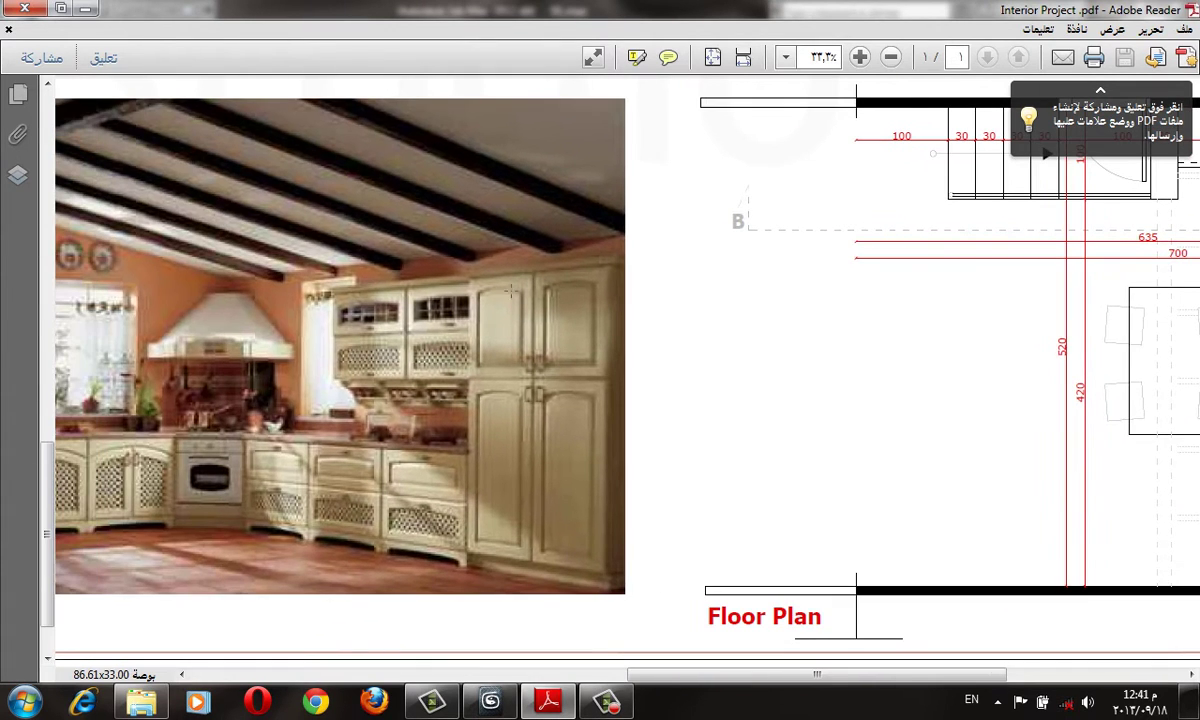
{"action": "scroll", "coordinate": [614, 340], "scroll_direction": "right", "scroll_amount": 5}
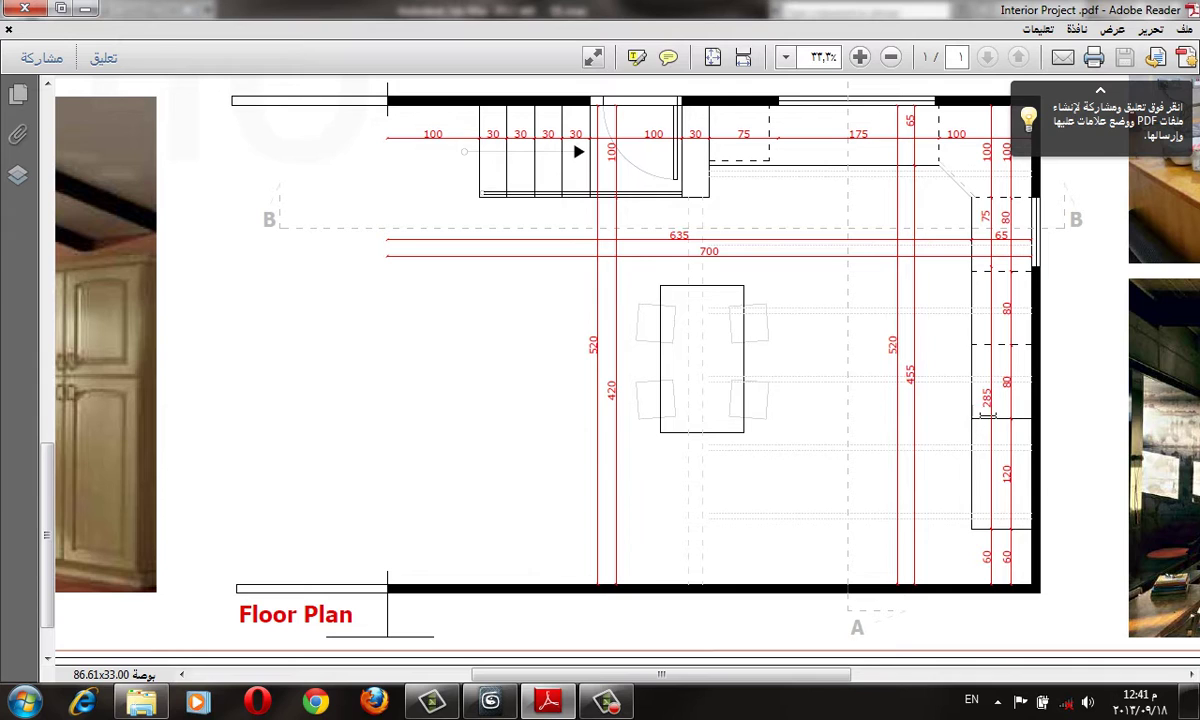
{"action": "left_click", "coordinate": [490, 702]}
- Extrude the tall cabinet block's side face 80 cm outward
{"action": "scroll", "coordinate": [769, 305], "scroll_direction": "up", "scroll_amount": 3}
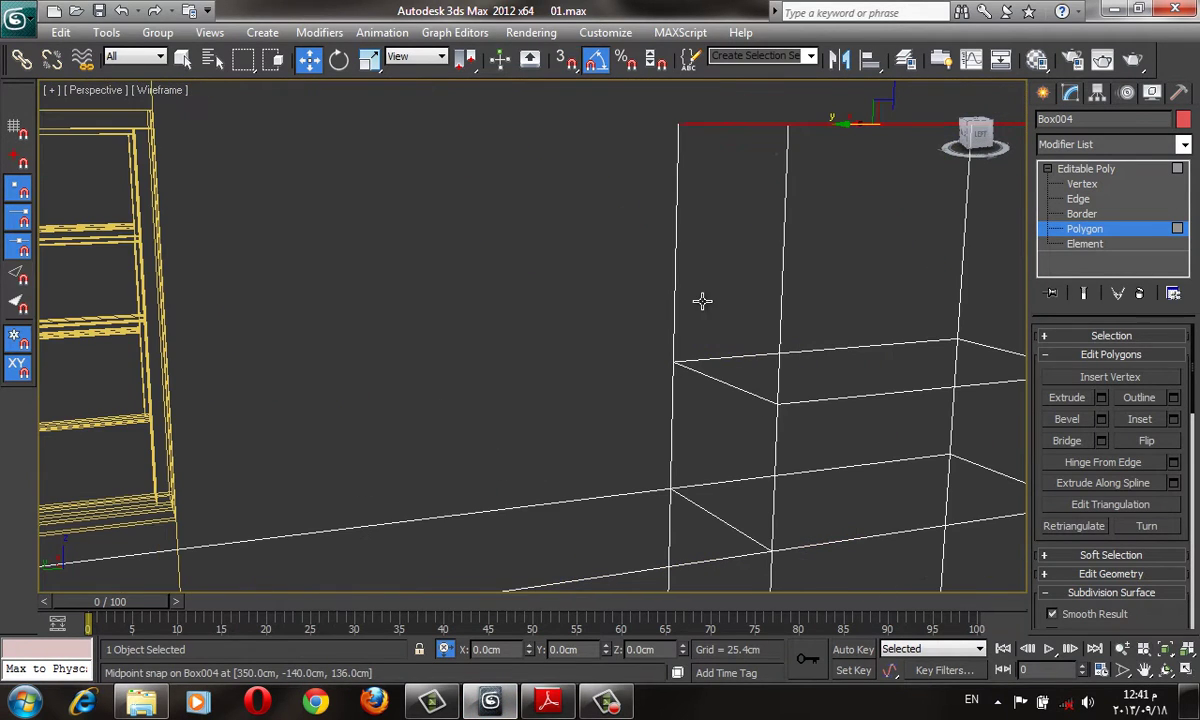
{"action": "middle_click_drag", "start_coordinate": [753, 134], "coordinate": [767, 178], "text": "alt"}
{"action": "left_click", "coordinate": [727, 225]}
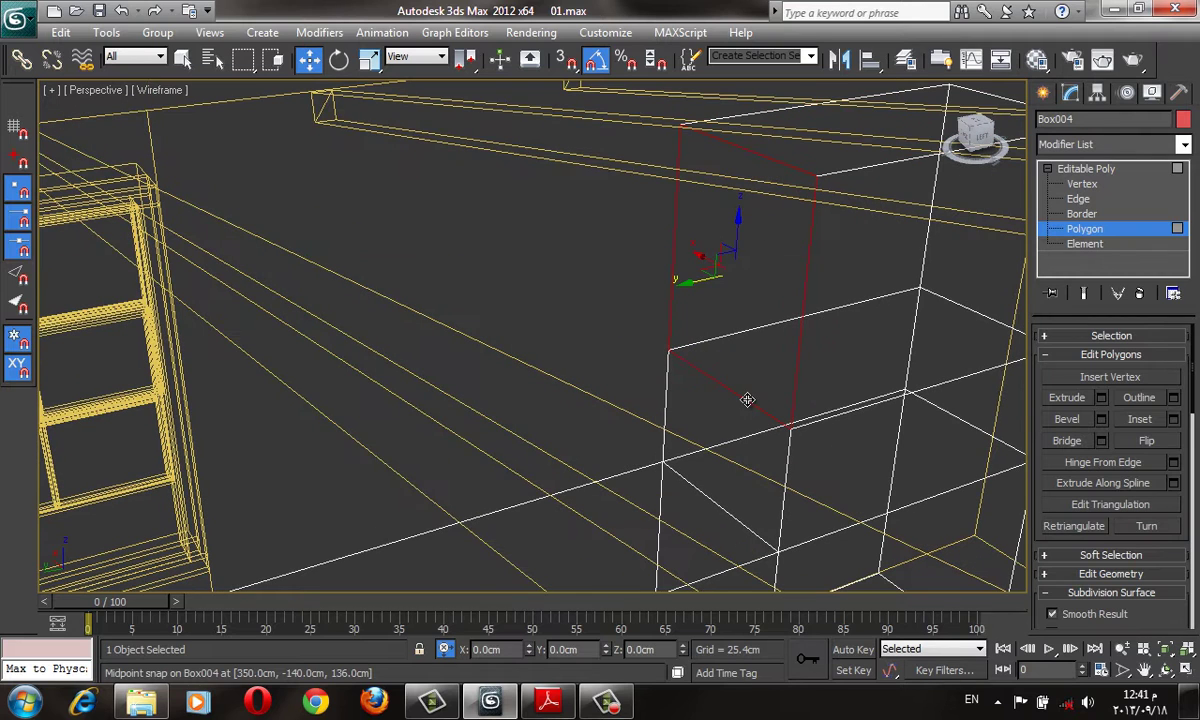
{"action": "key", "text": "2"}
{"action": "left_click", "coordinate": [757, 408]}
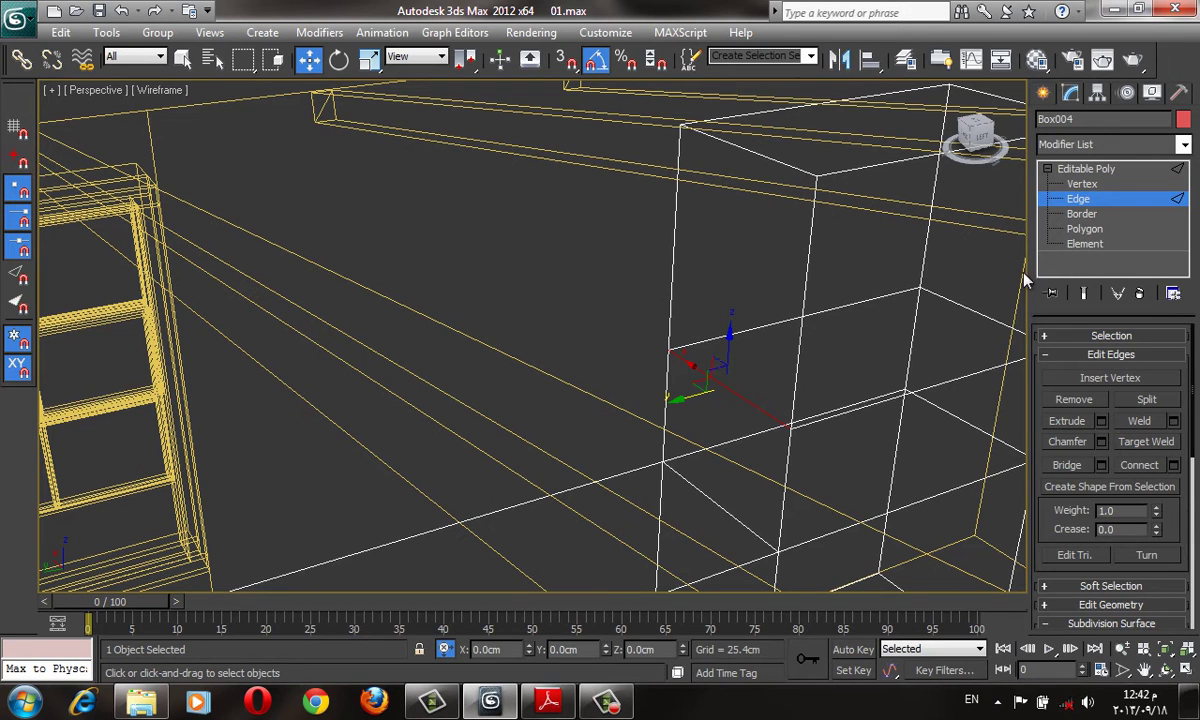
{"action": "left_click", "coordinate": [1084, 229]}
{"action": "left_click", "coordinate": [1099, 398]}
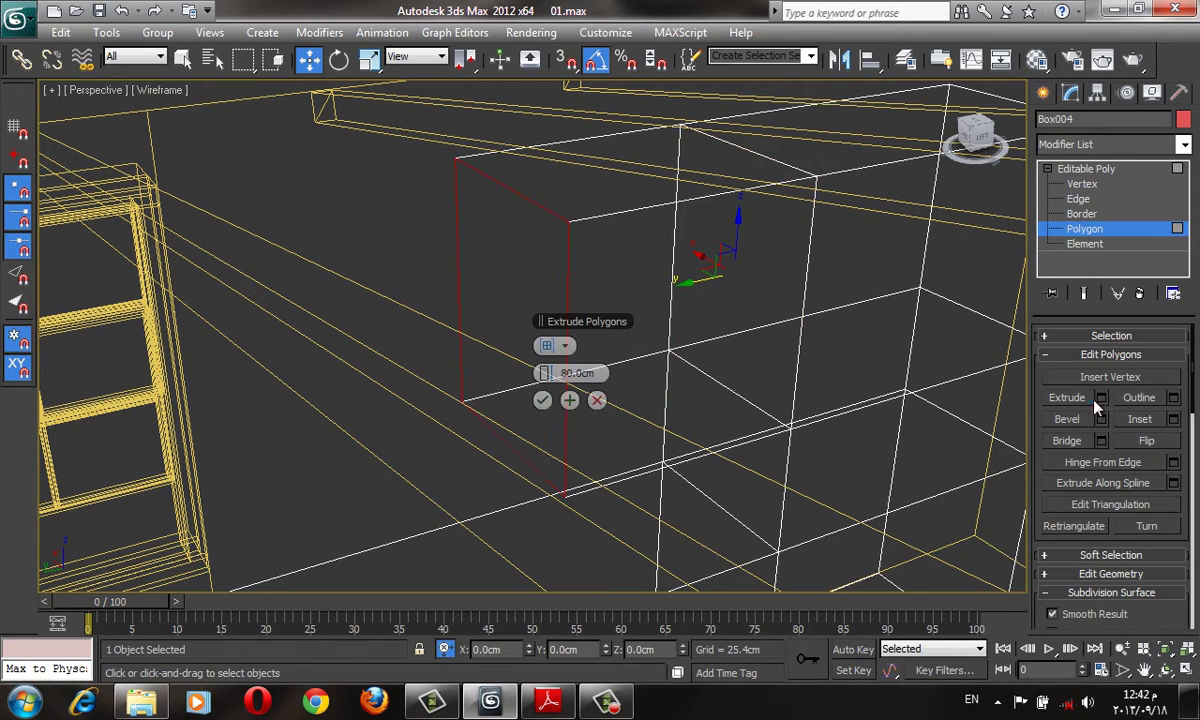
{"action": "left_click", "coordinate": [571, 404]}
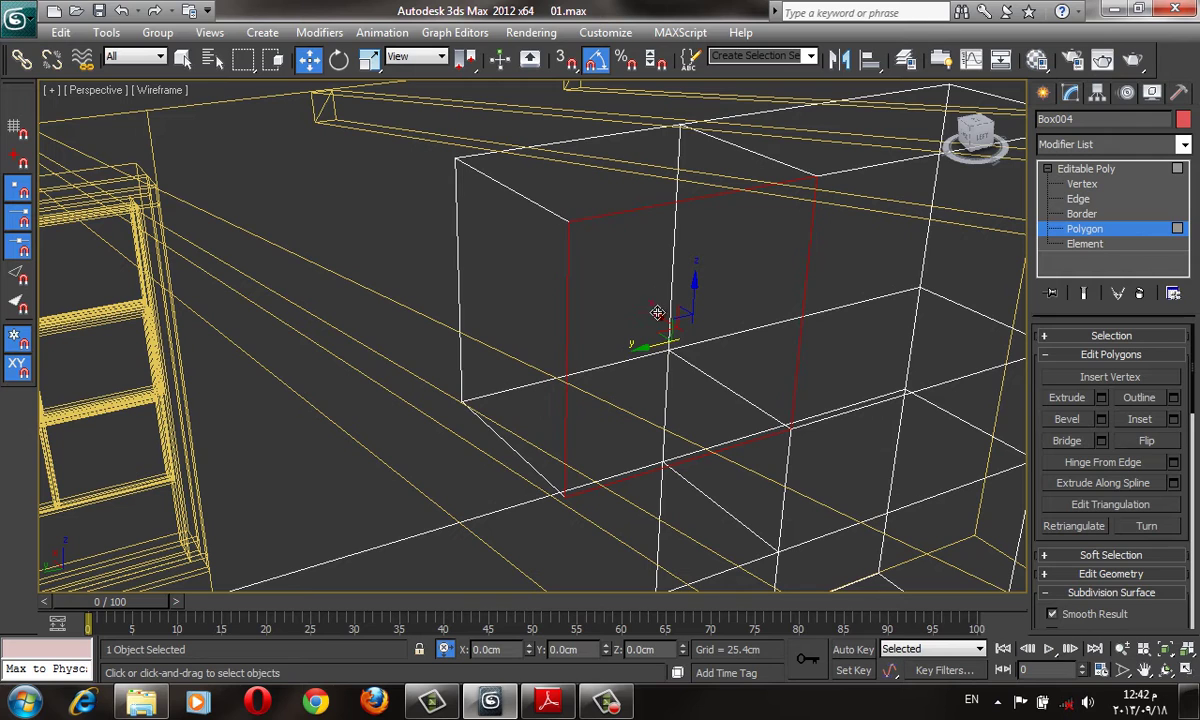
{"action": "mouse_move", "coordinate": [612, 290]}
{"action": "left_mouse_down"}
{"action": "mouse_move", "coordinate": [615, 271]}
{"action": "mouse_move", "coordinate": [651, 301]}
{"action": "mouse_move", "coordinate": [629, 273]}
{"action": "left_mouse_up"}
- View the cabinets shaded with edged faces from several angles, then bring up the PDF floor plan
{"action": "key", "text": "F3"}
{"action": "key", "text": "z"}
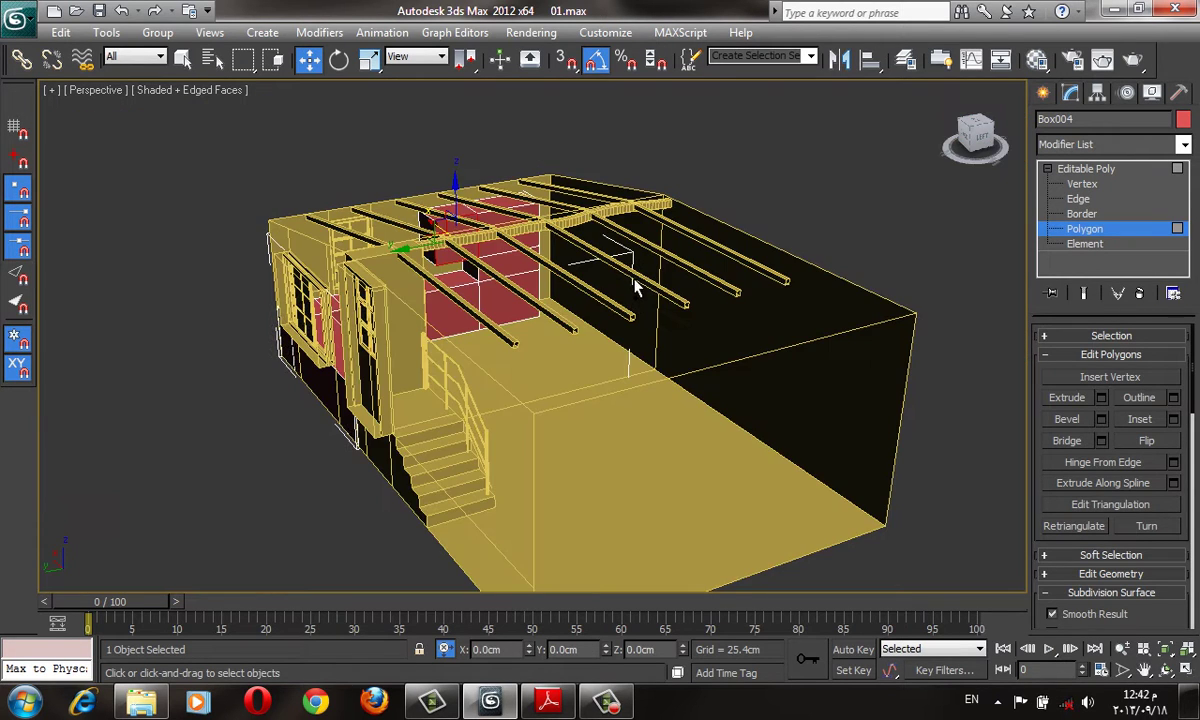
{"action": "mouse_move", "coordinate": [608, 383]}
{"action": "middle_mouse_down", "text": "alt"}
{"action": "mouse_move", "coordinate": [600, 466]}
{"action": "mouse_move", "coordinate": [442, 286]}
{"action": "mouse_move", "coordinate": [396, 356]}
{"action": "middle_mouse_up", "text": "alt"}
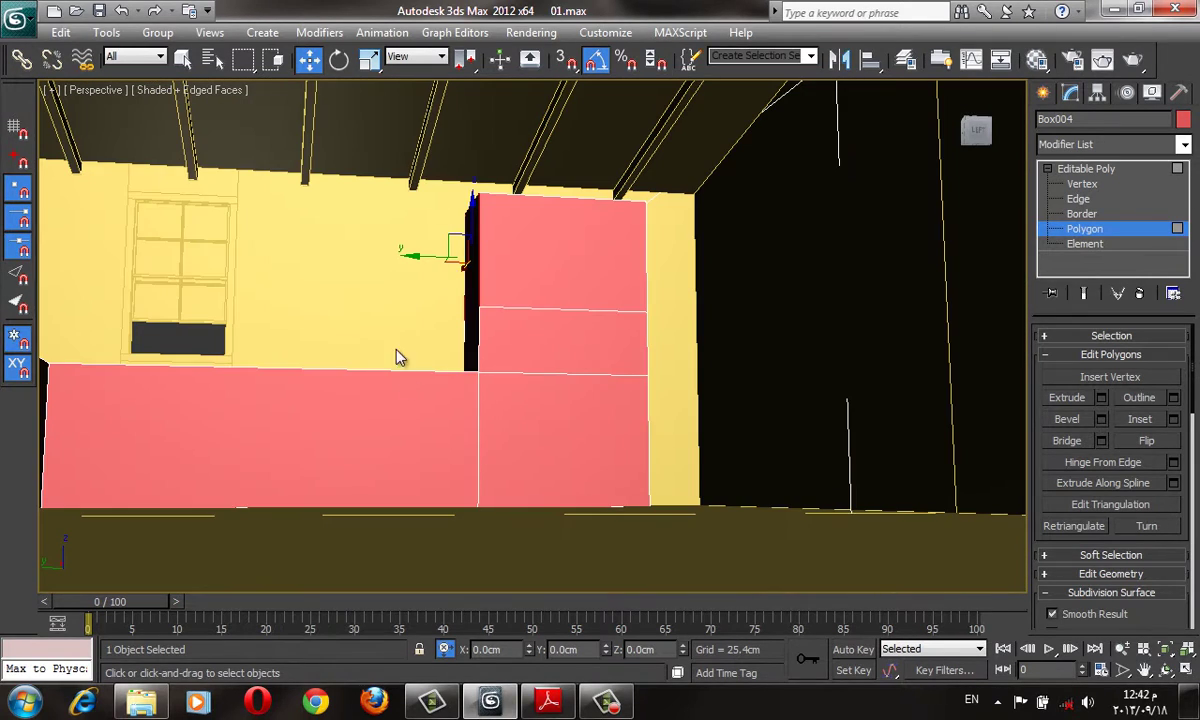
{"action": "scroll", "coordinate": [751, 367], "scroll_direction": "up", "scroll_amount": 2}
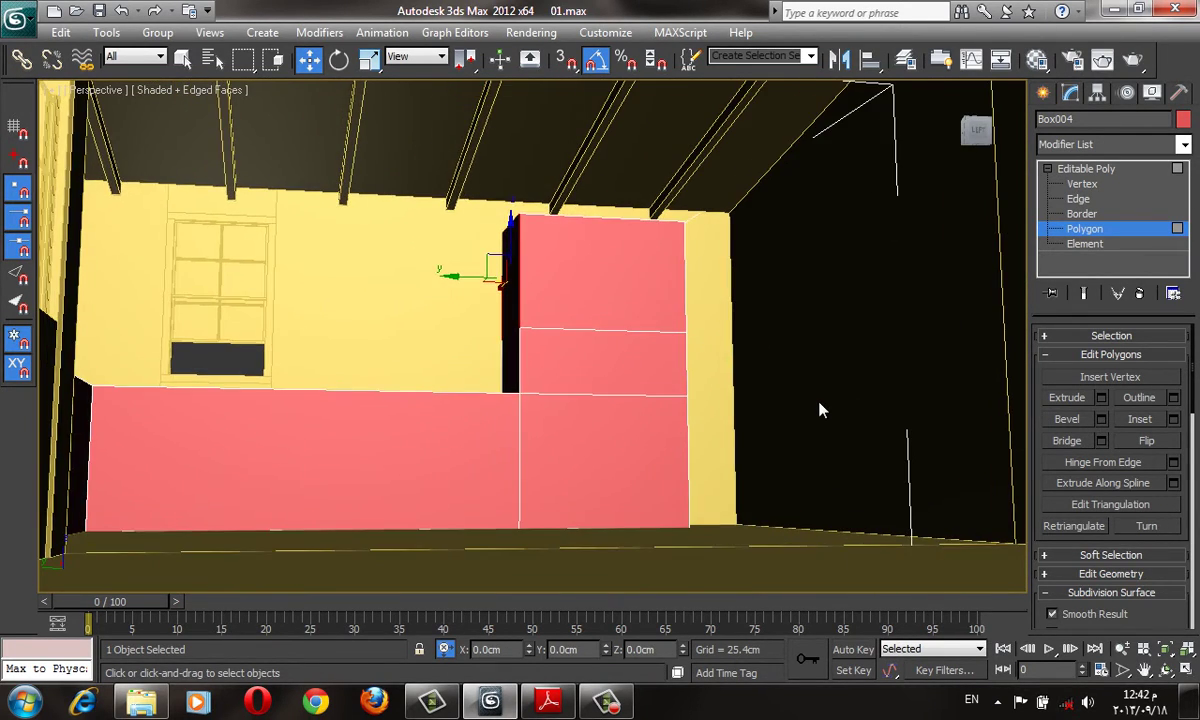
{"action": "scroll", "coordinate": [802, 410], "scroll_direction": "up", "scroll_amount": 2}
{"action": "mouse_move", "coordinate": [802, 410]}
{"action": "middle_mouse_down", "text": "alt"}
{"action": "mouse_move", "coordinate": [694, 324]}
{"action": "mouse_move", "coordinate": [662, 340]}
{"action": "mouse_move", "coordinate": [697, 310]}
{"action": "middle_mouse_up", "text": "alt"}
{"action": "scroll", "coordinate": [640, 350], "scroll_direction": "down", "scroll_amount": 3}
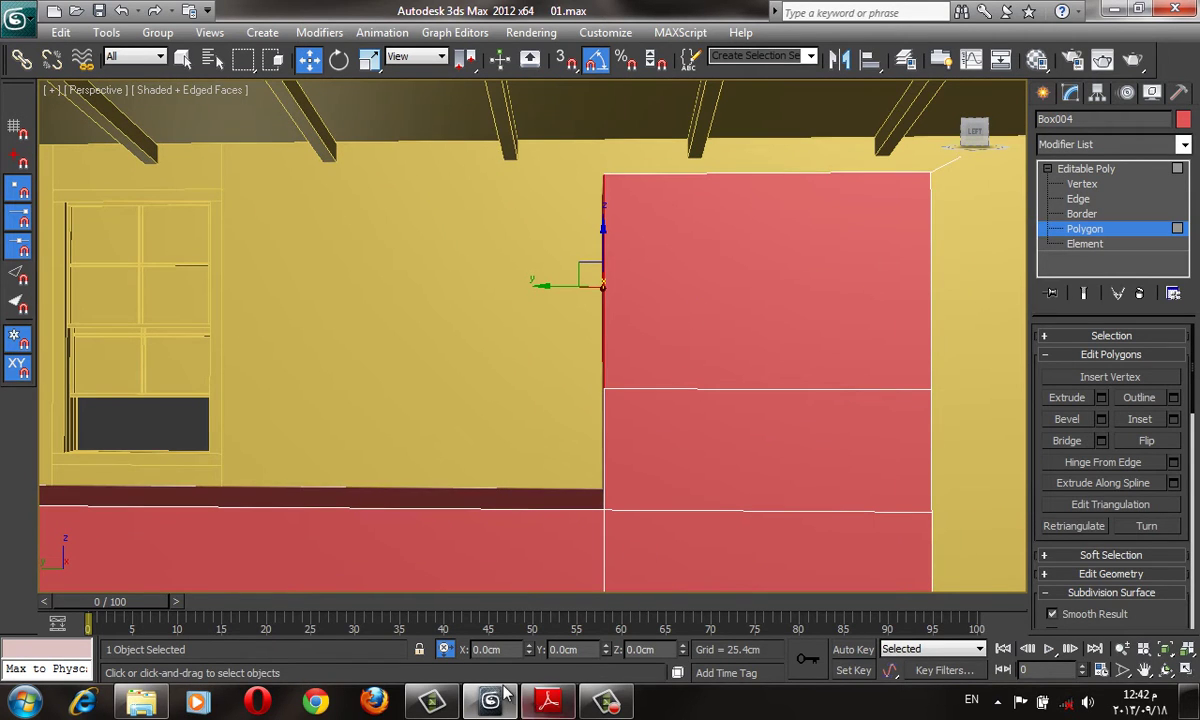
{"action": "left_click", "coordinate": [605, 704]}
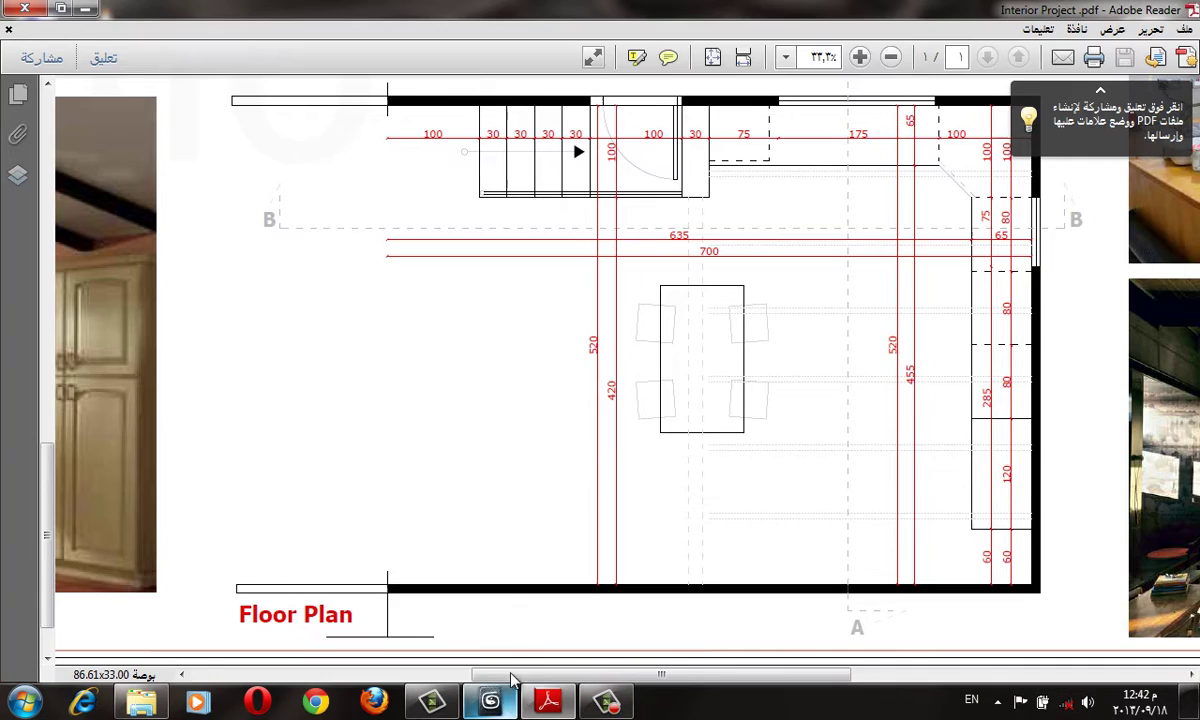
- Pan the PDF to show the whole kitchen photo, then return to 3ds Max and orbit the tall block
{"action": "left_click_drag", "start_coordinate": [250, 412], "coordinate": [710, 407]}
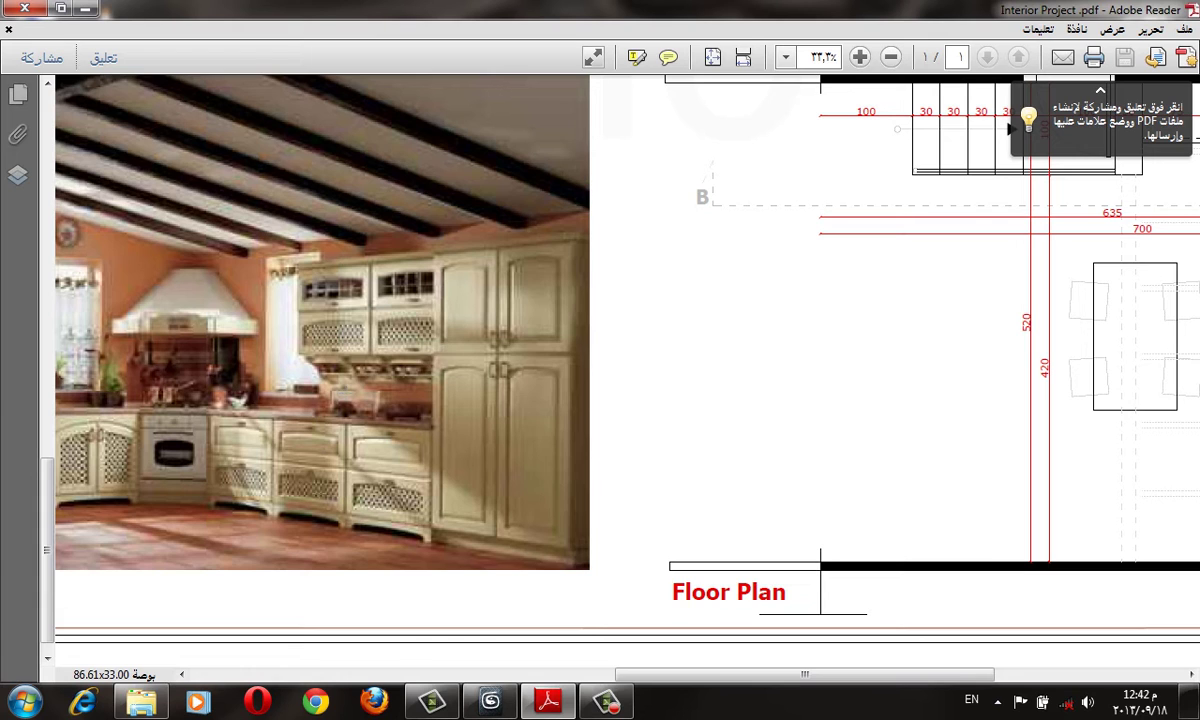
{"action": "left_click_drag", "start_coordinate": [294, 368], "coordinate": [652, 368]}
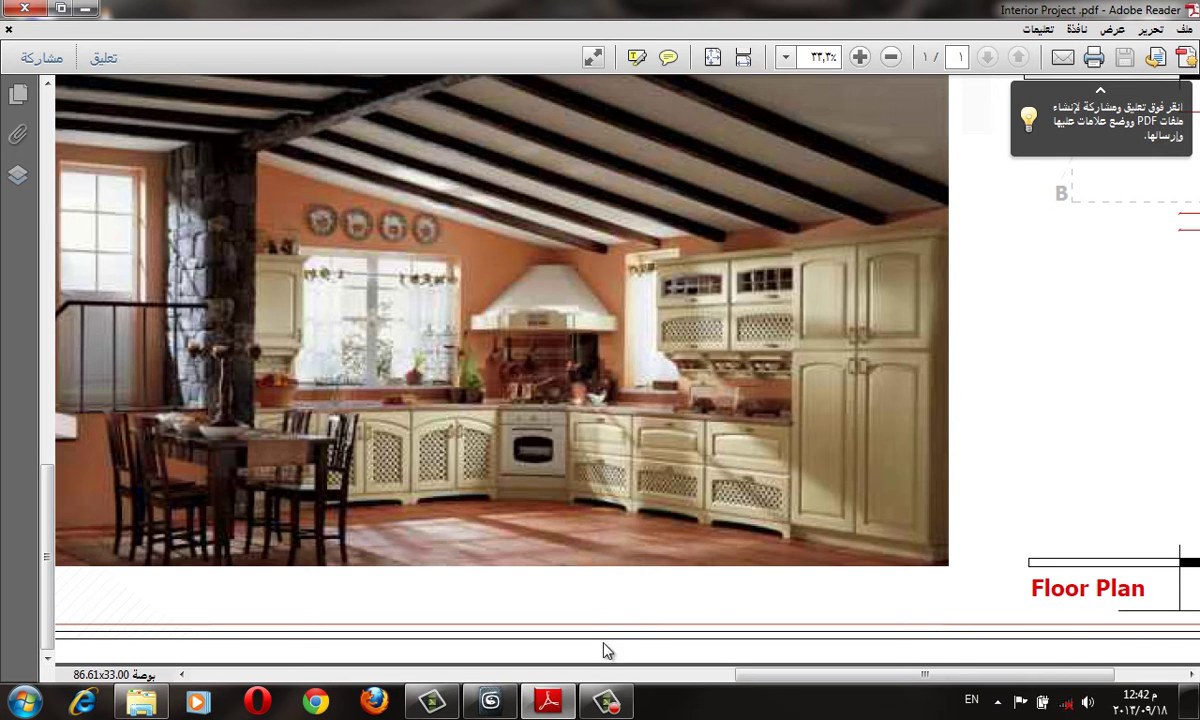
{"action": "left_click", "coordinate": [490, 700]}
{"action": "mouse_move", "coordinate": [656, 335]}
{"action": "middle_mouse_down", "text": "alt"}
{"action": "mouse_move", "coordinate": [712, 360]}
{"action": "mouse_move", "coordinate": [714, 334]}
{"action": "middle_mouse_up", "text": "alt"}
{"action": "left_click", "coordinate": [1078, 199]}
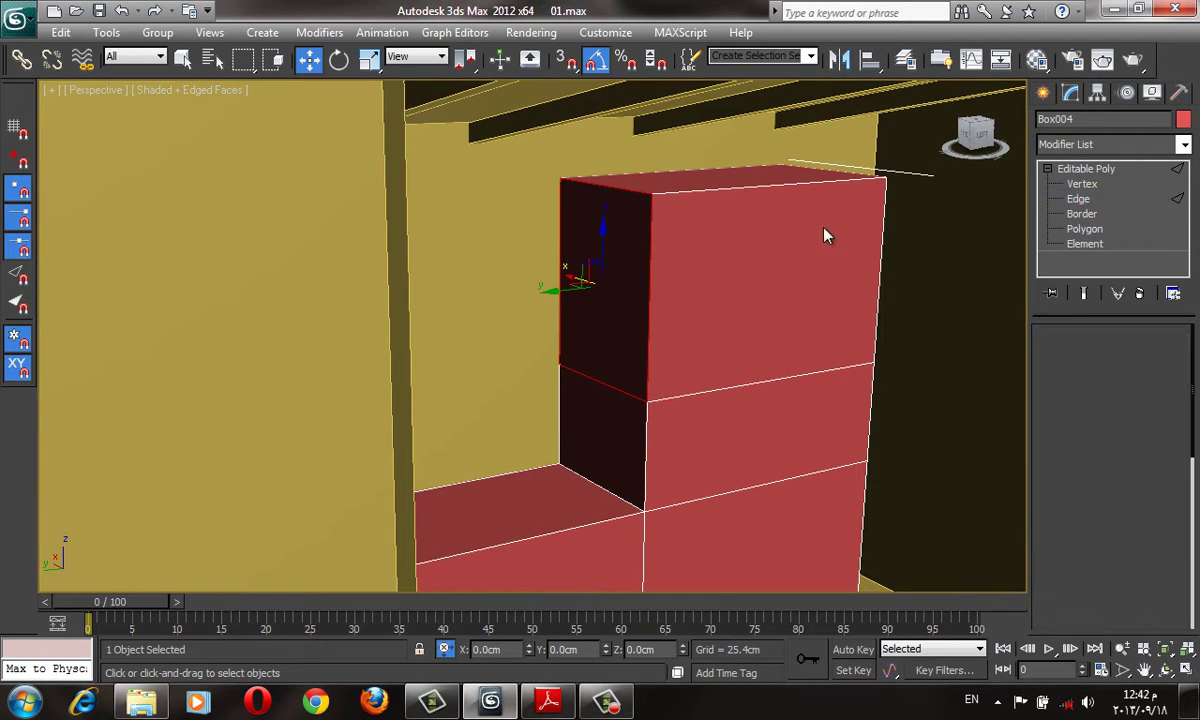
- Connect two edges on the dark side face and snap the new edge onto the box's corner
{"action": "left_click", "coordinate": [637, 190]}
{"action": "left_click", "coordinate": [603, 362]}
{"action": "left_click", "coordinate": [1173, 465]}
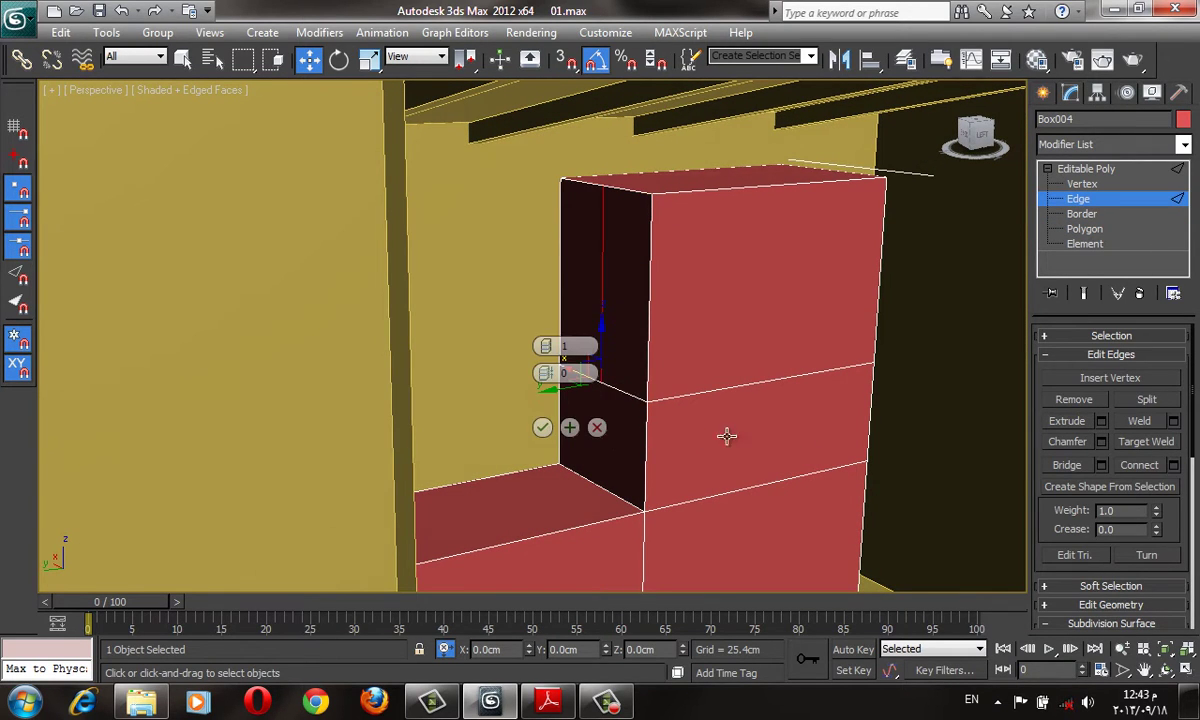
{"action": "left_click", "coordinate": [544, 425]}
{"action": "key", "text": "s"}
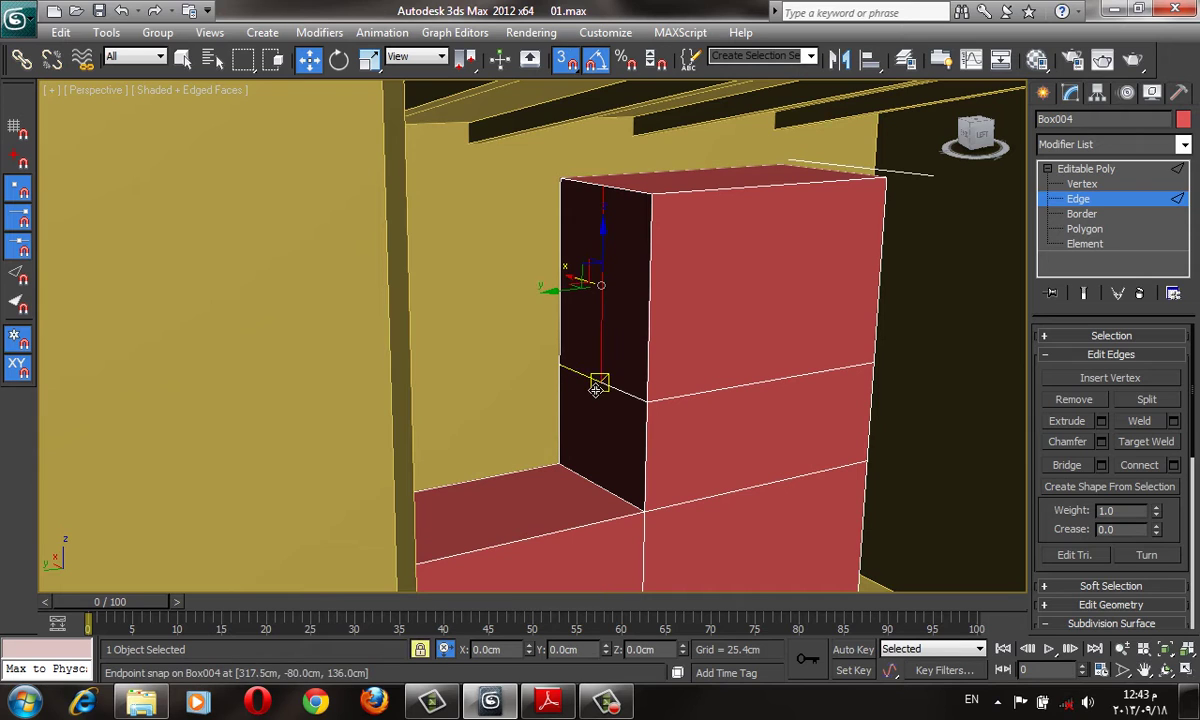
{"action": "left_click_drag", "start_coordinate": [596, 381], "coordinate": [648, 400]}
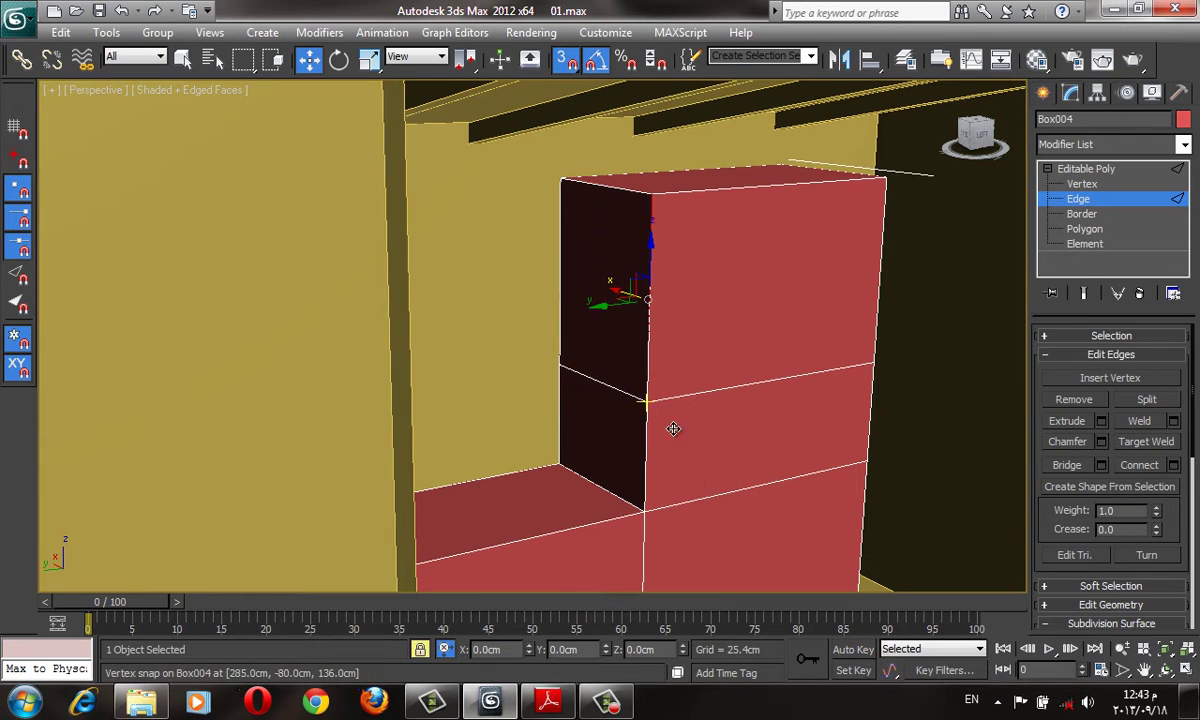
{"action": "left_click", "coordinate": [528, 650]}
{"action": "scroll", "coordinate": [600, 390], "scroll_direction": "up", "scroll_amount": 4}
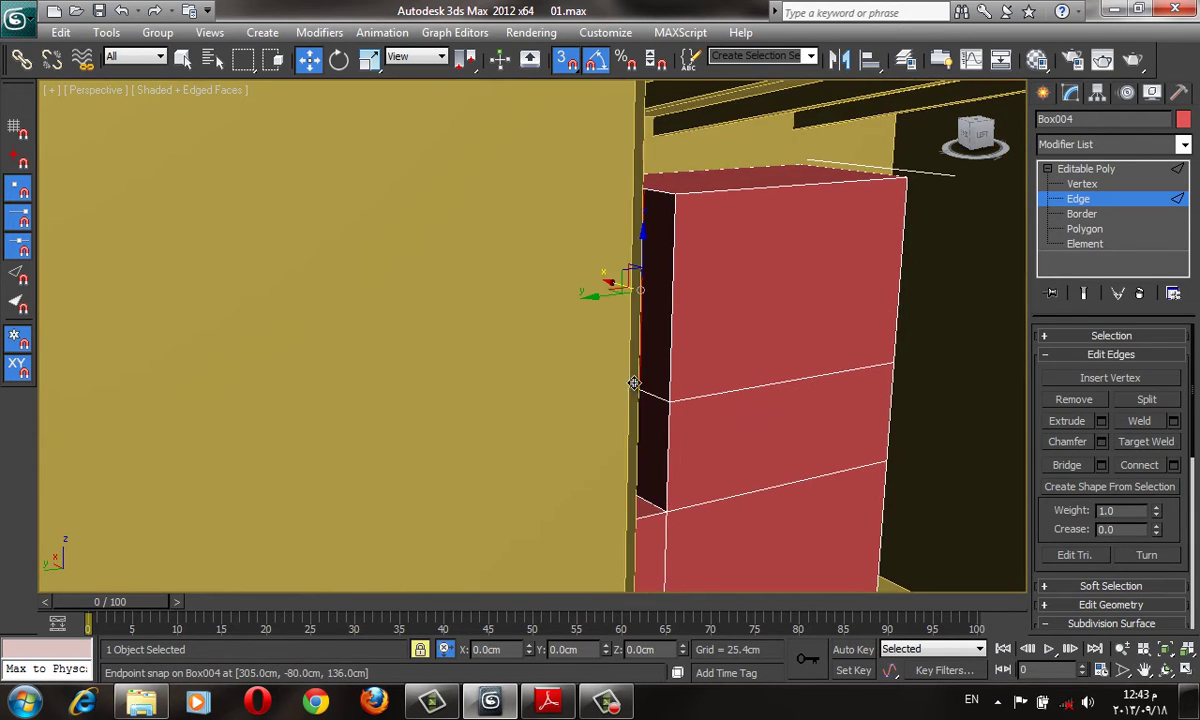
- Reselect Box004 at Polygon level with the viewport in Shaded + Edged Faces
{"action": "left_click", "coordinate": [1085, 229]}
{"action": "left_click", "coordinate": [1085, 231]}
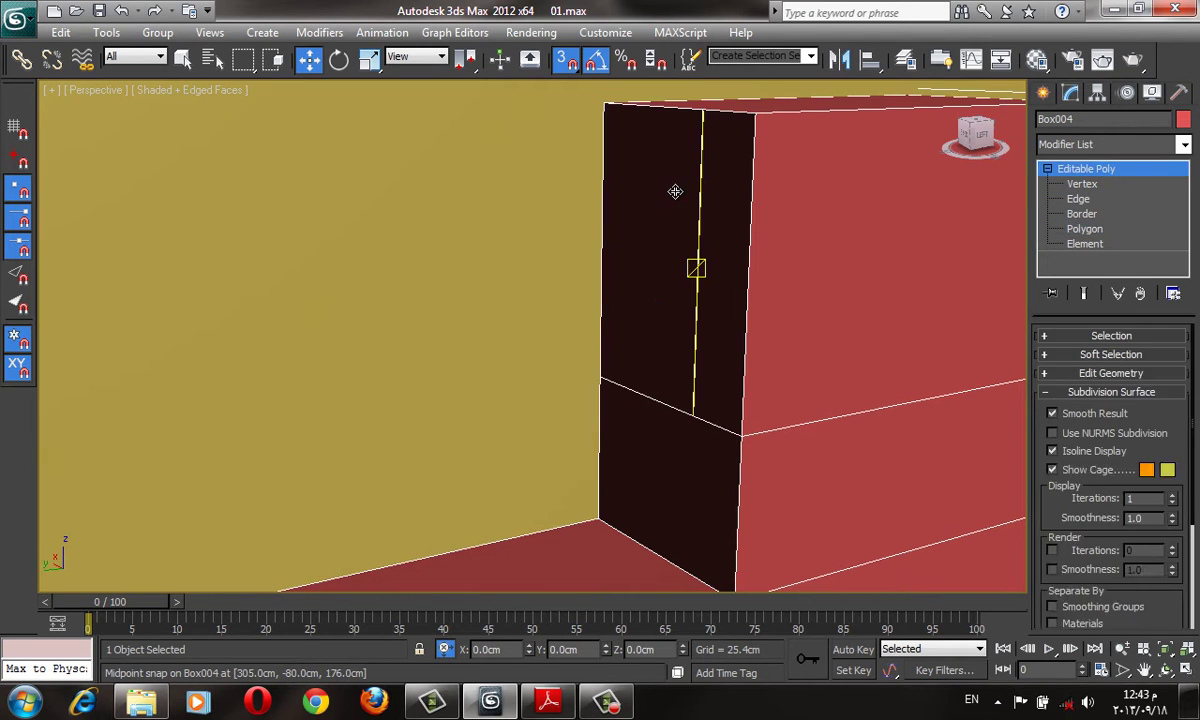
{"action": "left_click", "coordinate": [1085, 229]}
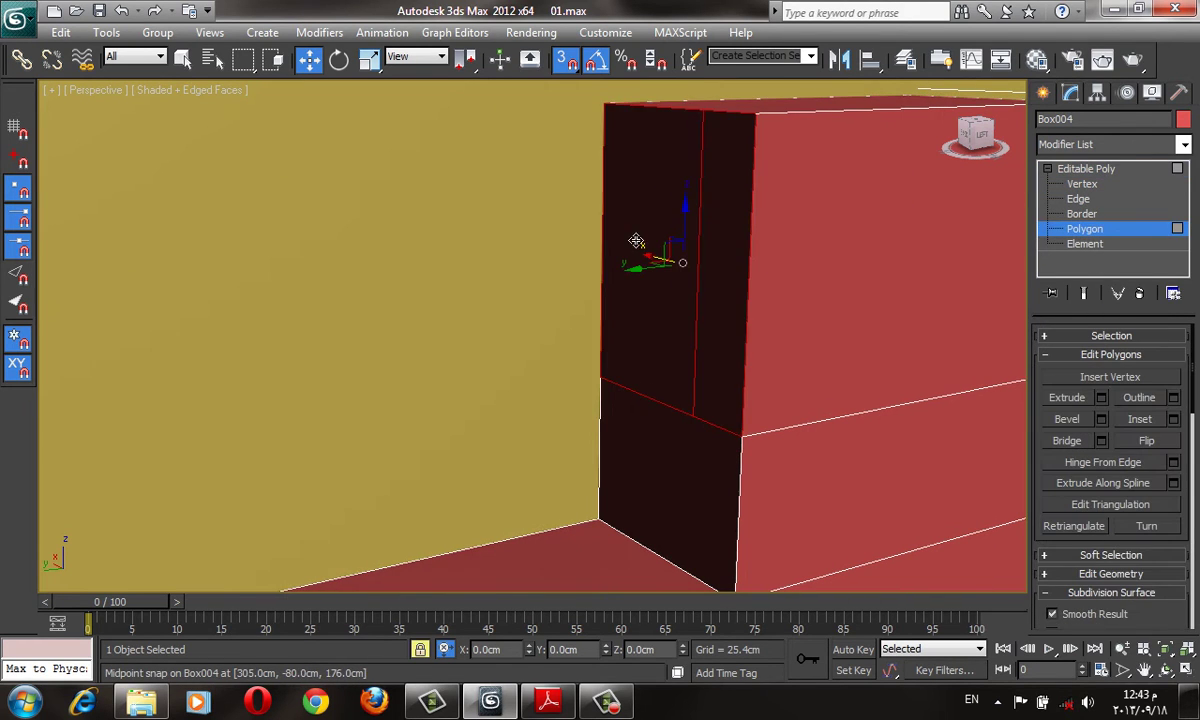
{"action": "key", "text": "4"}
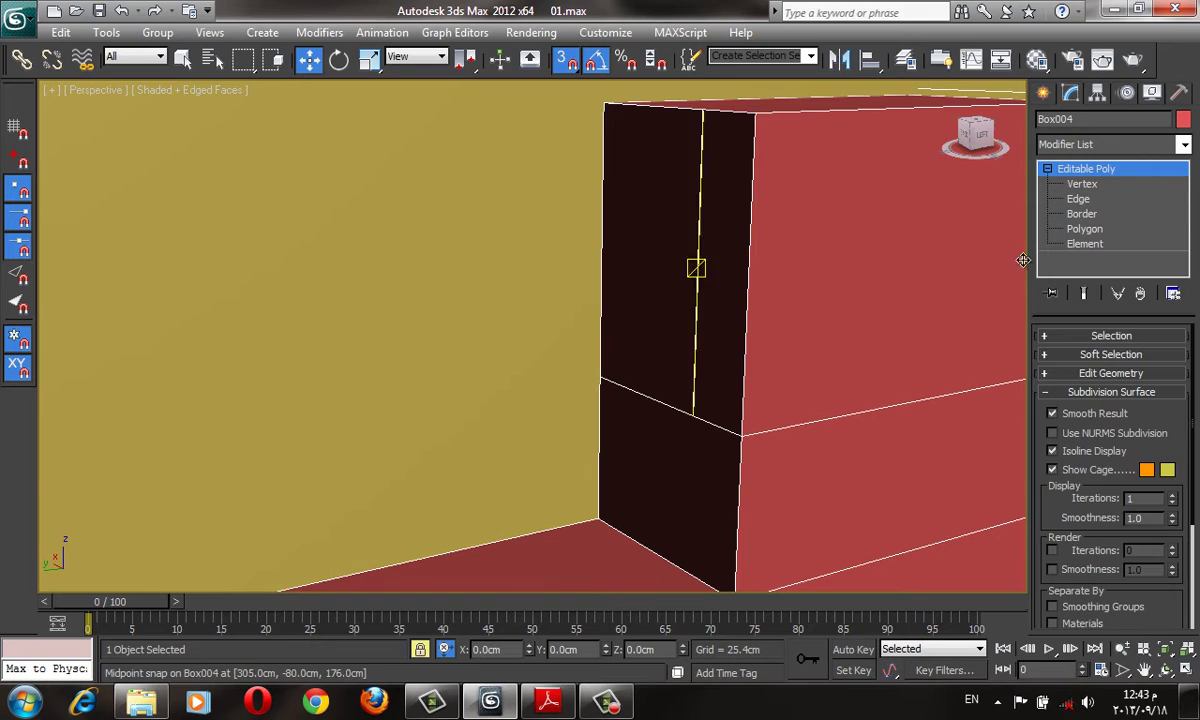
{"action": "left_click", "coordinate": [1090, 230]}
{"action": "key", "text": "F3"}
{"action": "key", "text": "4"}
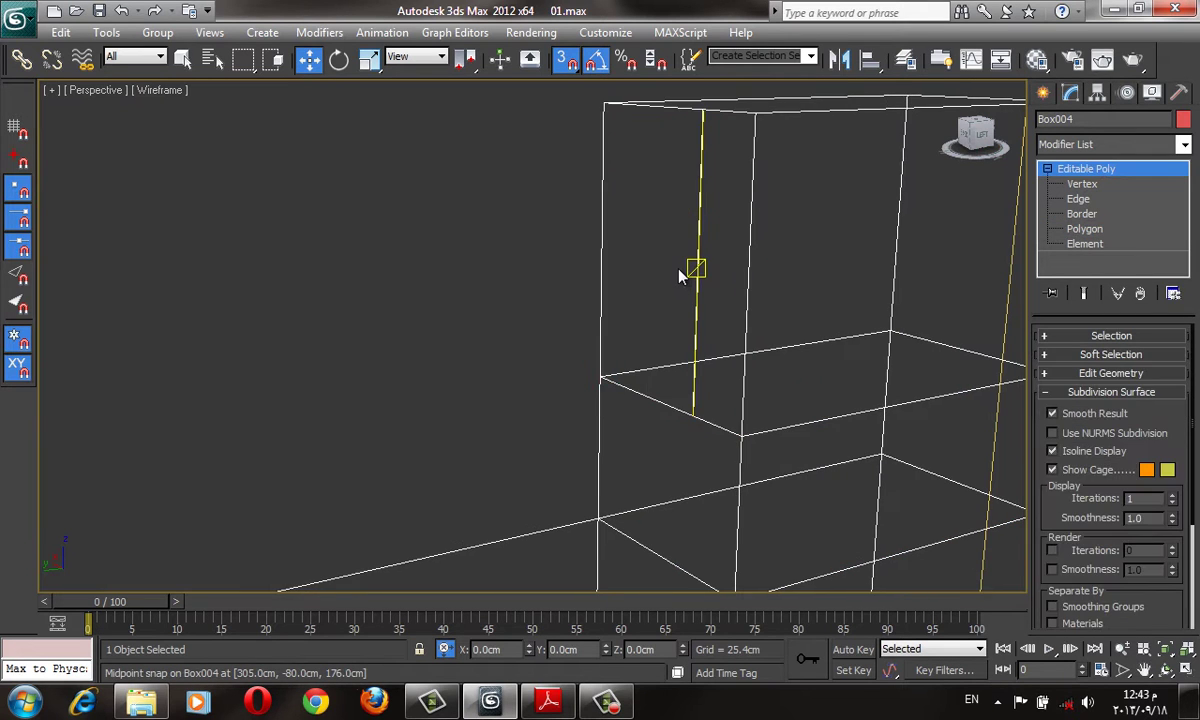
{"action": "left_click", "coordinate": [686, 278]}
{"action": "key", "text": "F3"}
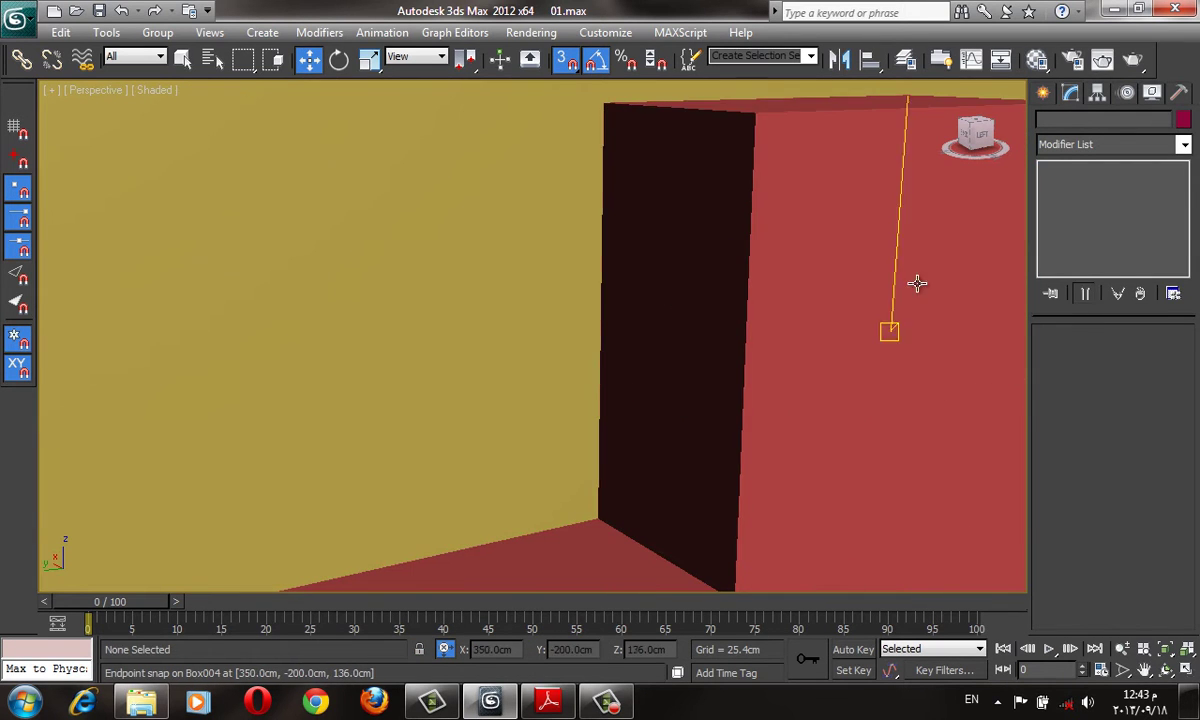
{"action": "left_click", "coordinate": [697, 280]}
{"action": "key", "text": "4"}
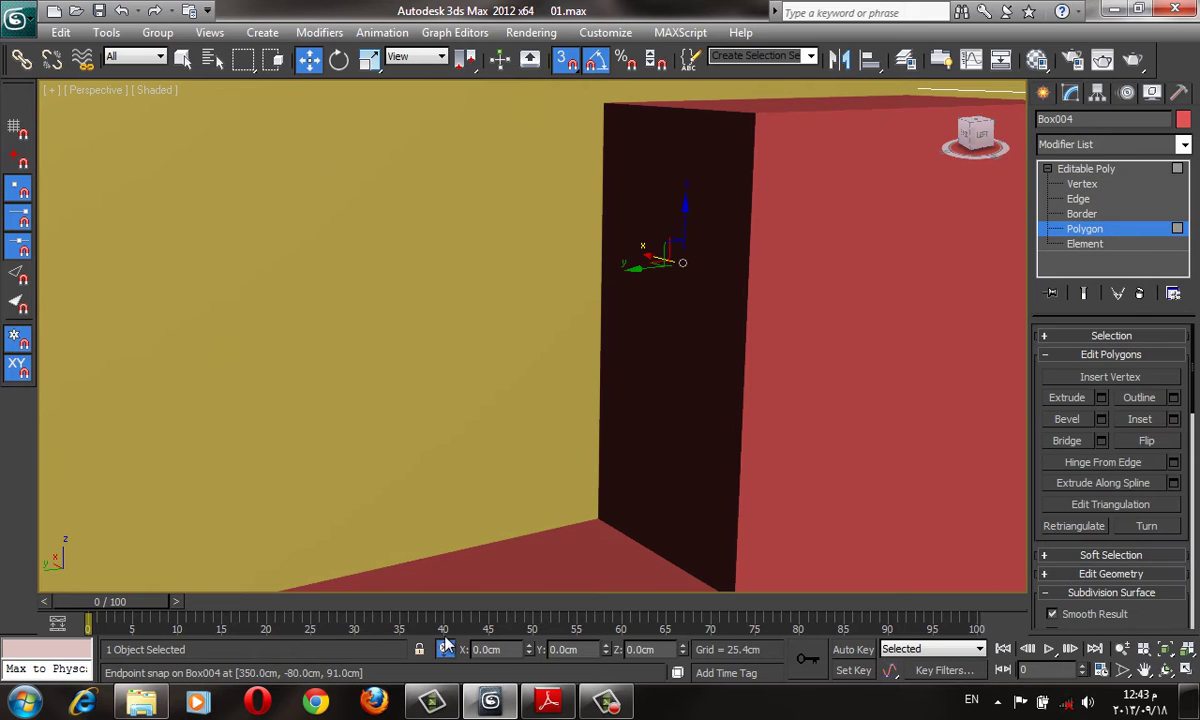
{"action": "key", "text": "F4"}
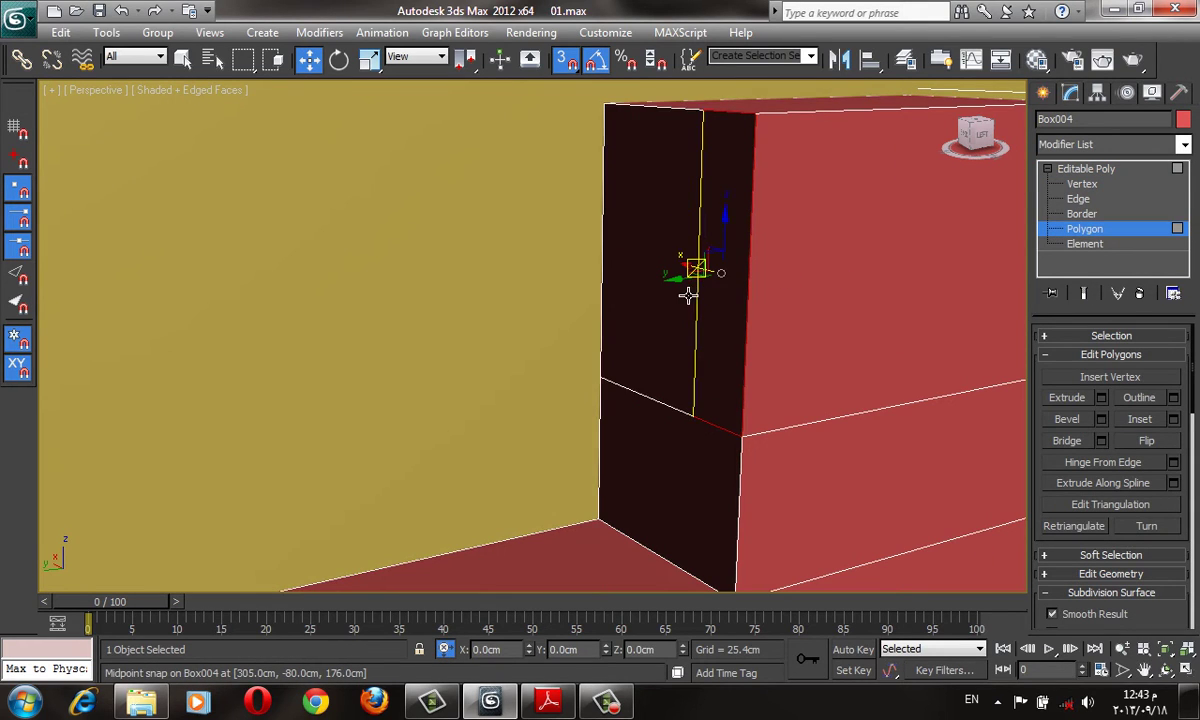
- Extrude the upper-left polygon 80 cm along the wall into a wall unit and orbit to inspect it
{"action": "left_click", "coordinate": [683, 303]}
{"action": "left_click", "coordinate": [1103, 398]}
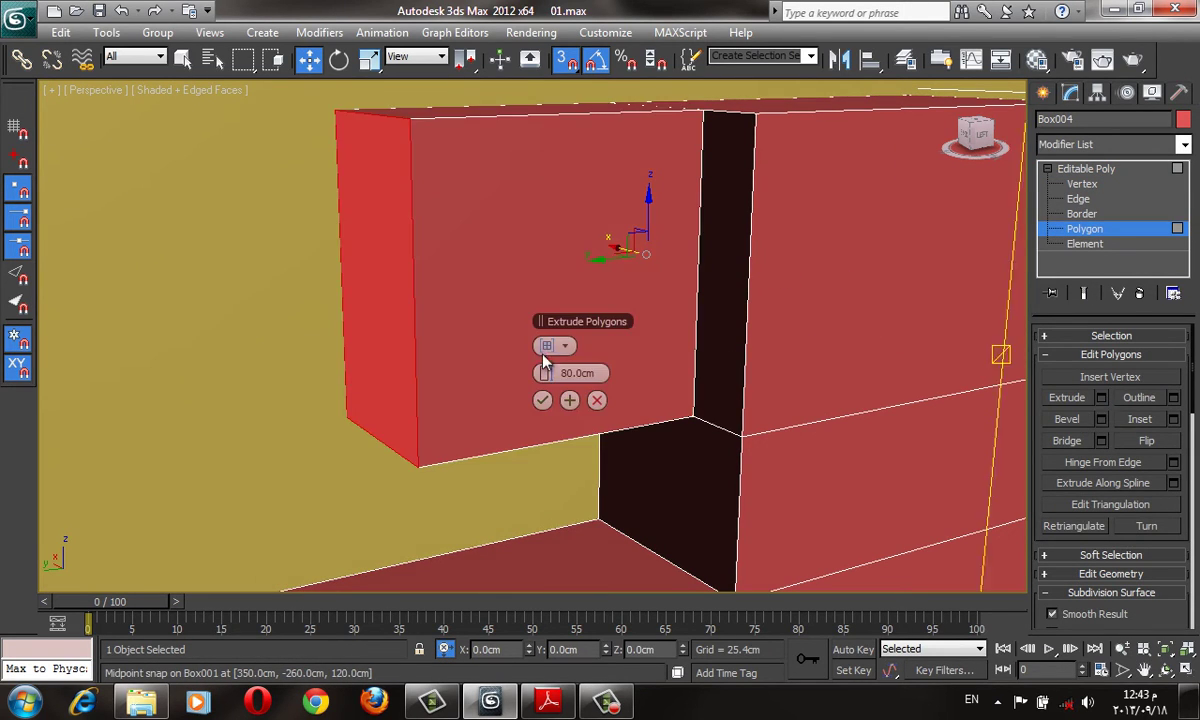
{"action": "left_click", "coordinate": [544, 396]}
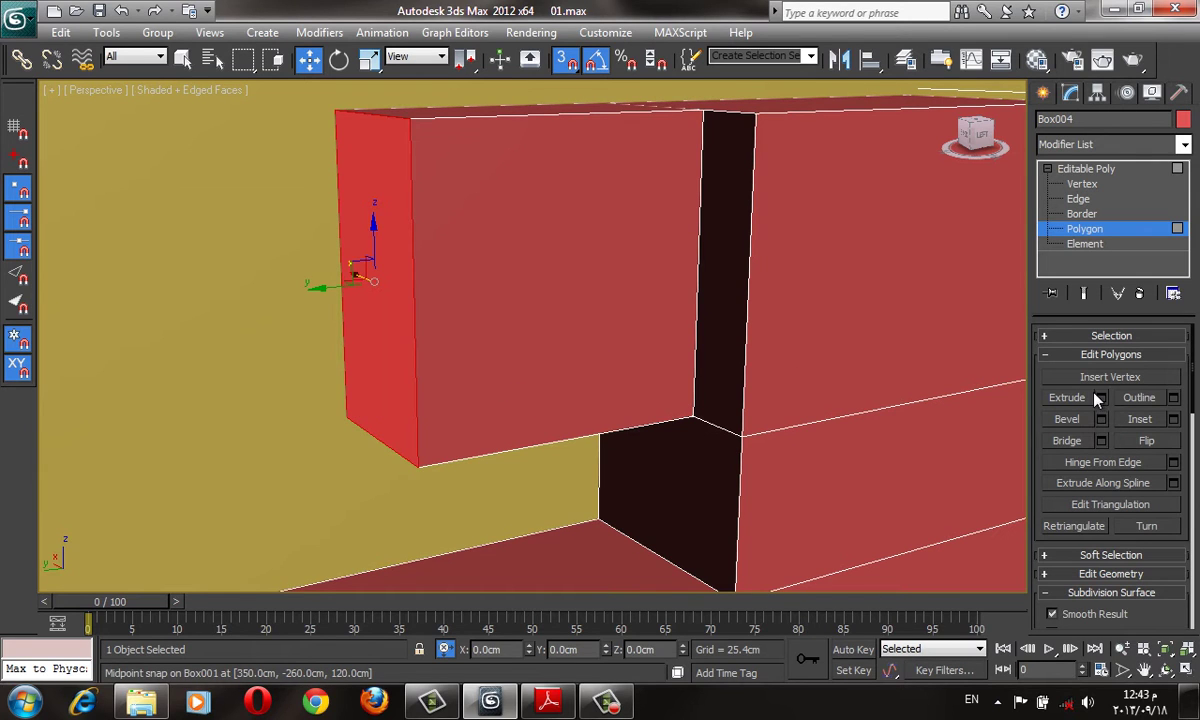
{"action": "left_click", "coordinate": [1101, 397]}
{"action": "left_click", "coordinate": [542, 400]}
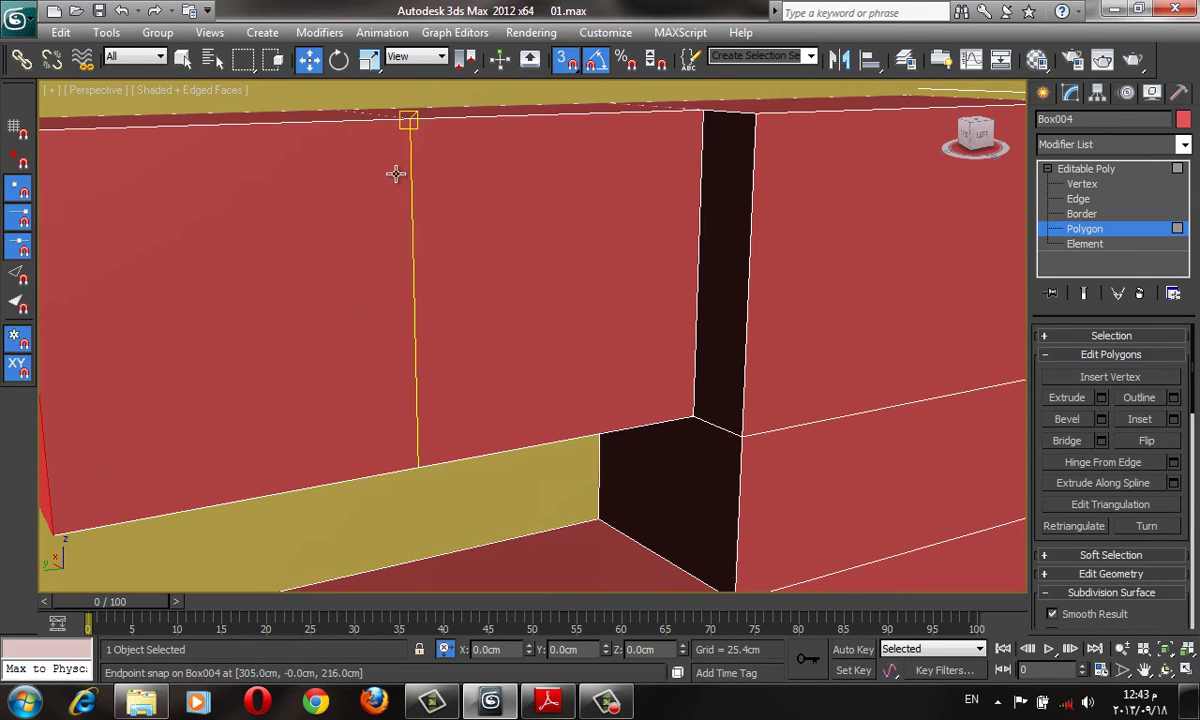
{"action": "key", "text": "s"}
{"action": "mouse_move", "coordinate": [396, 174]}
{"action": "middle_mouse_down", "text": "alt"}
{"action": "mouse_move", "coordinate": [473, 198]}
{"action": "mouse_move", "coordinate": [445, 300]}
{"action": "middle_mouse_up", "text": "alt"}
{"action": "scroll", "coordinate": [473, 198], "scroll_direction": "down", "scroll_amount": 5}
{"action": "scroll", "coordinate": [527, 246], "scroll_direction": "down", "scroll_amount": 3}
{"action": "scroll", "coordinate": [445, 300], "scroll_direction": "up", "scroll_amount": 3}
{"action": "mouse_move", "coordinate": [658, 230]}
{"action": "middle_mouse_down", "text": "alt"}
{"action": "mouse_move", "coordinate": [327, 270]}
{"action": "mouse_move", "coordinate": [447, 214]}
{"action": "mouse_move", "coordinate": [470, 252]}
{"action": "middle_mouse_up", "text": "alt"}
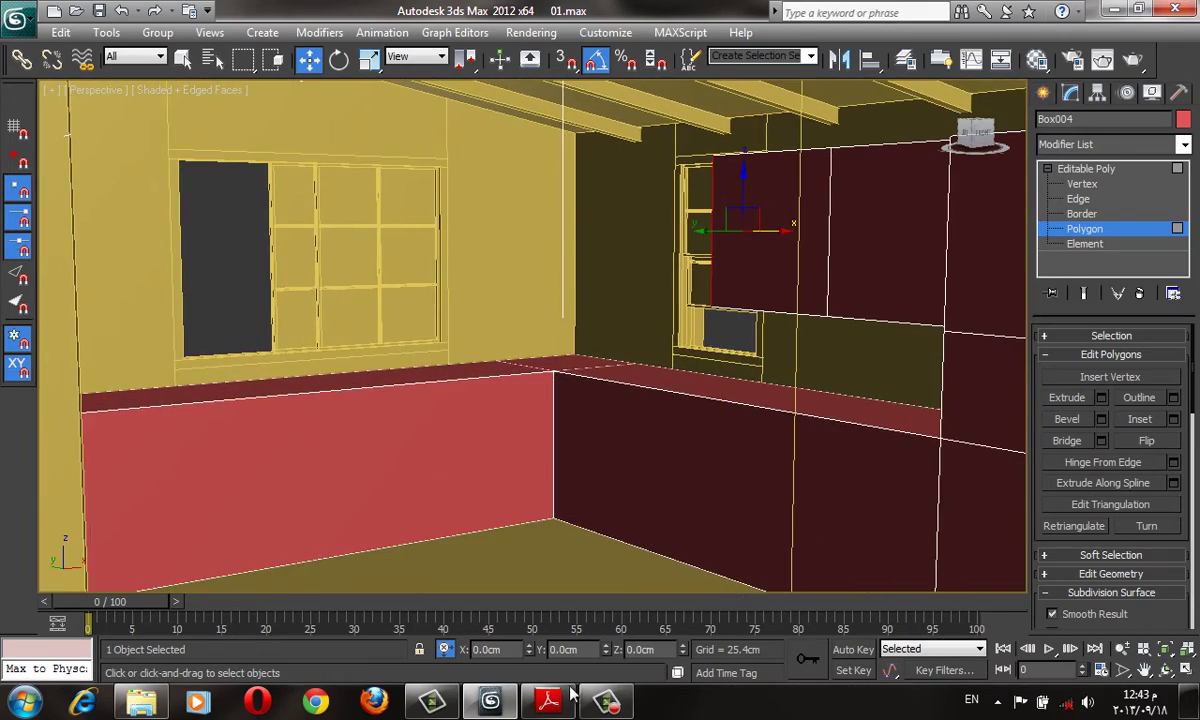
{"action": "mouse_move", "coordinate": [548, 701]}
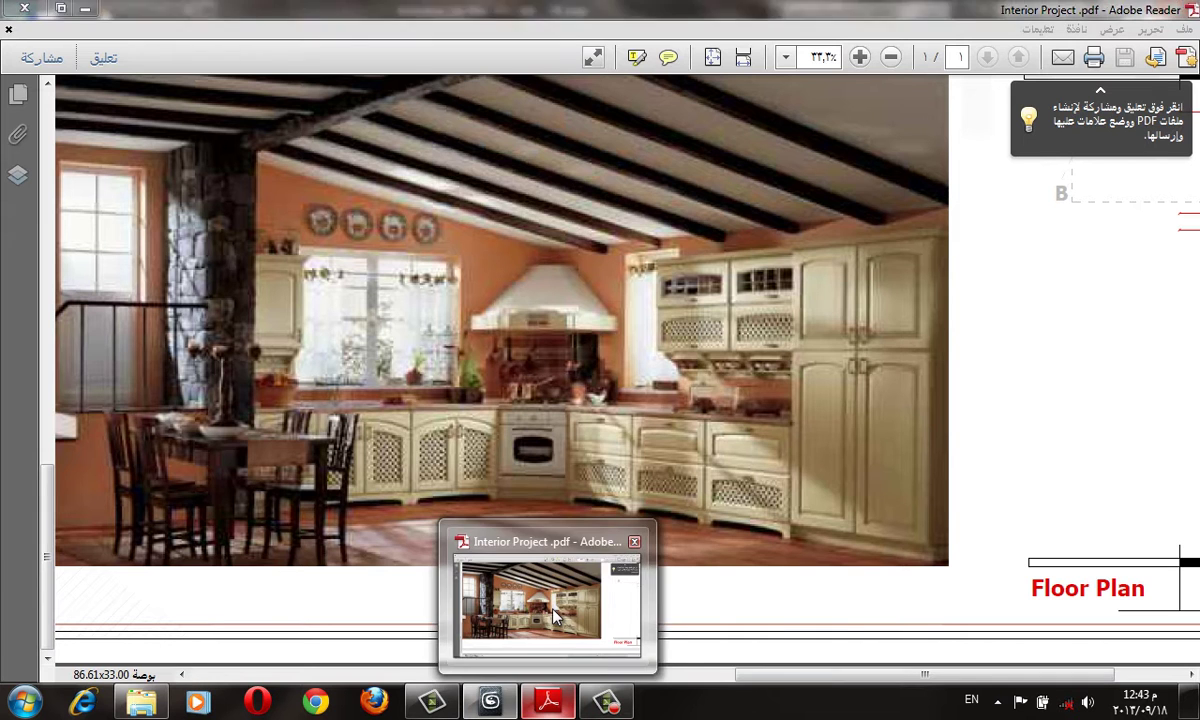
{"action": "left_click", "coordinate": [524, 585]}
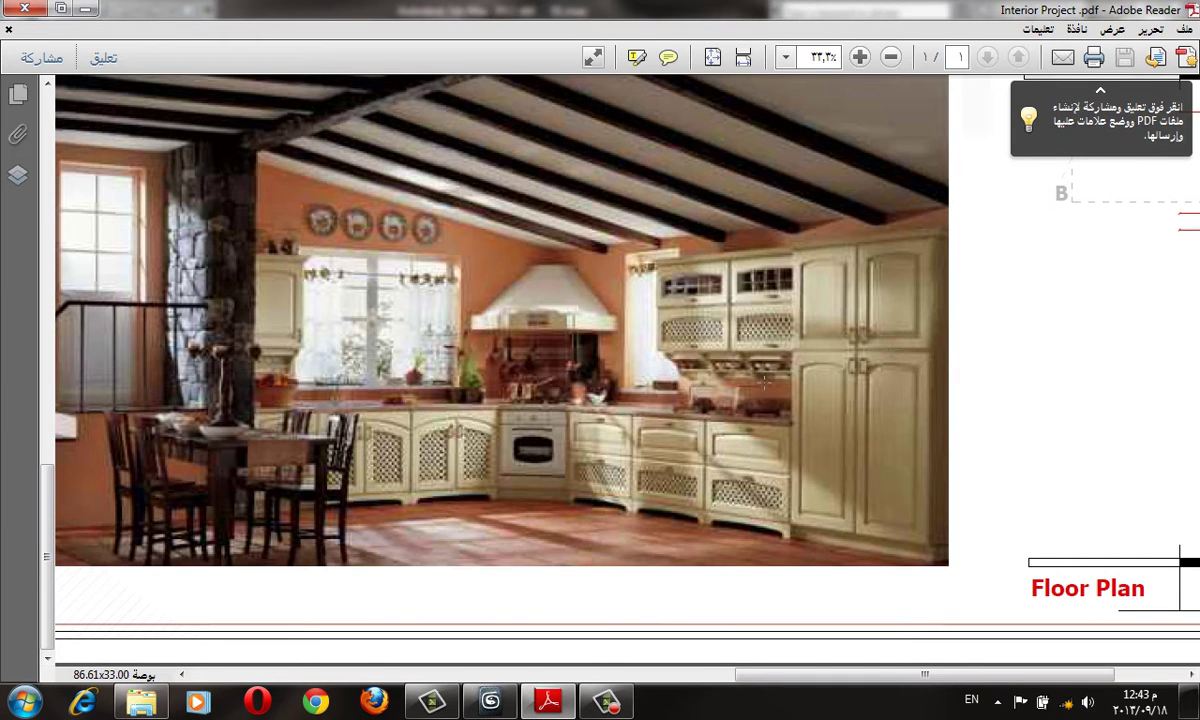
- Connect the two long counter-top edges of Box004 with a new edge
{"action": "left_click", "coordinate": [85, 8]}
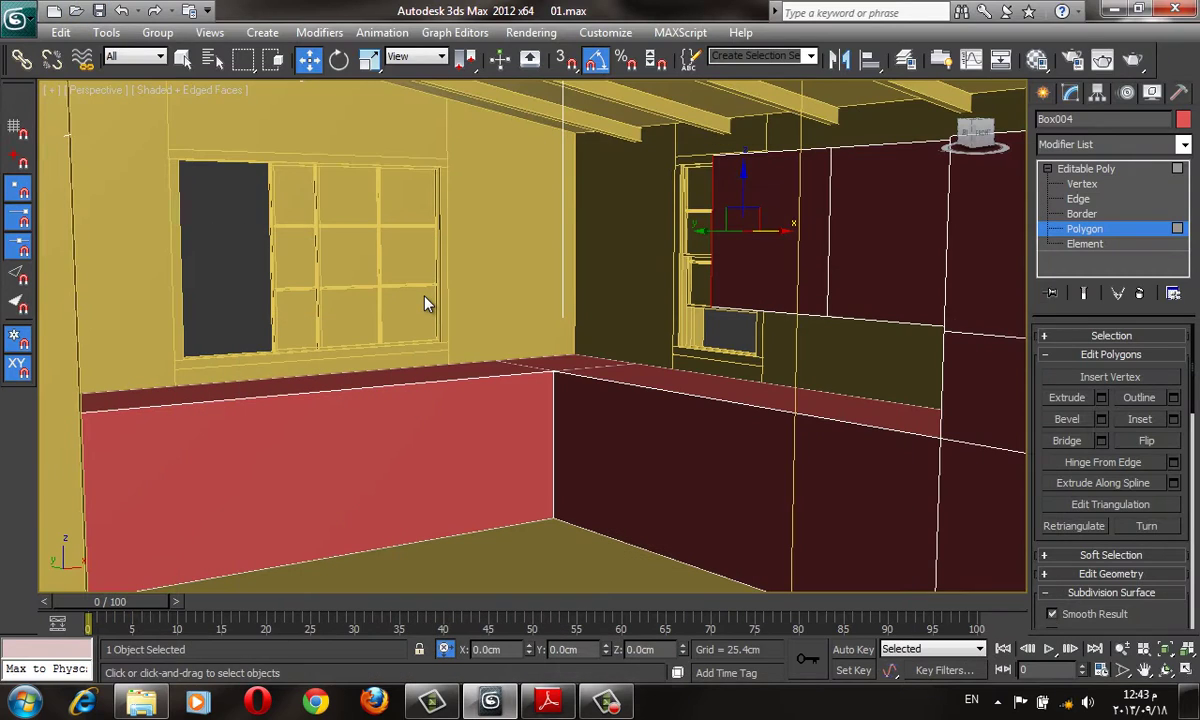
{"action": "left_click", "coordinate": [356, 384]}
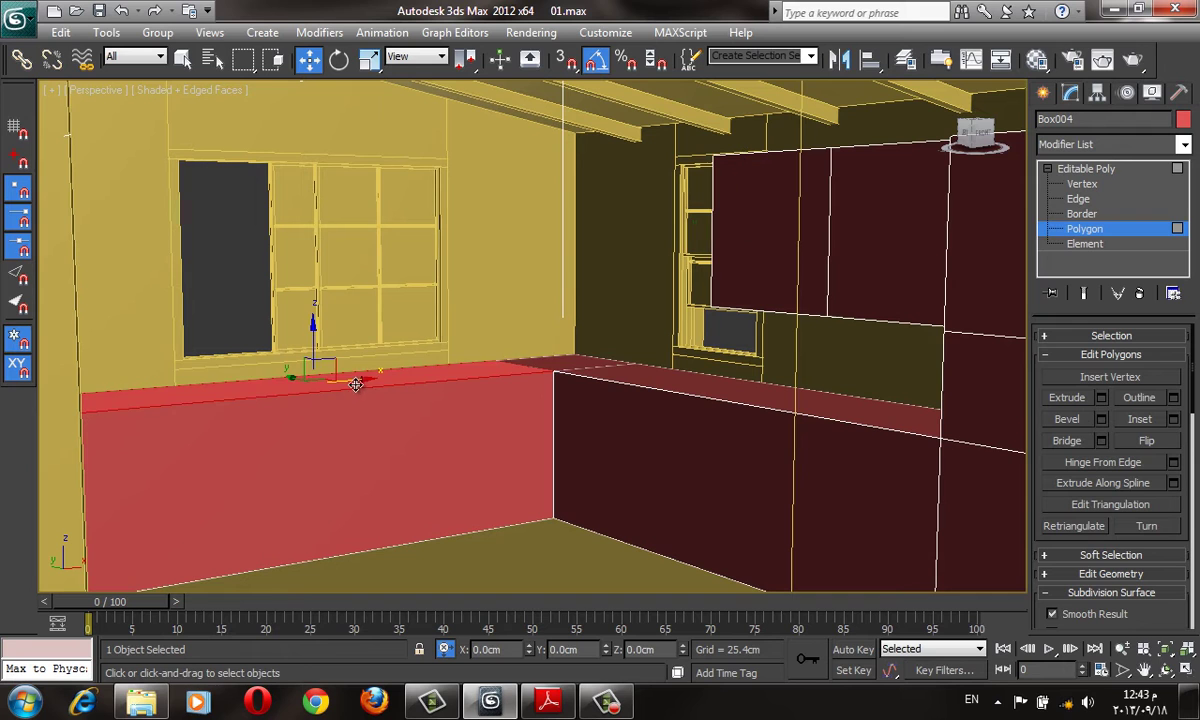
{"action": "left_click", "coordinate": [1080, 199]}
{"action": "middle_click_drag", "start_coordinate": [407, 447], "coordinate": [388, 290], "text": "alt"}
{"action": "key", "text": "F3"}
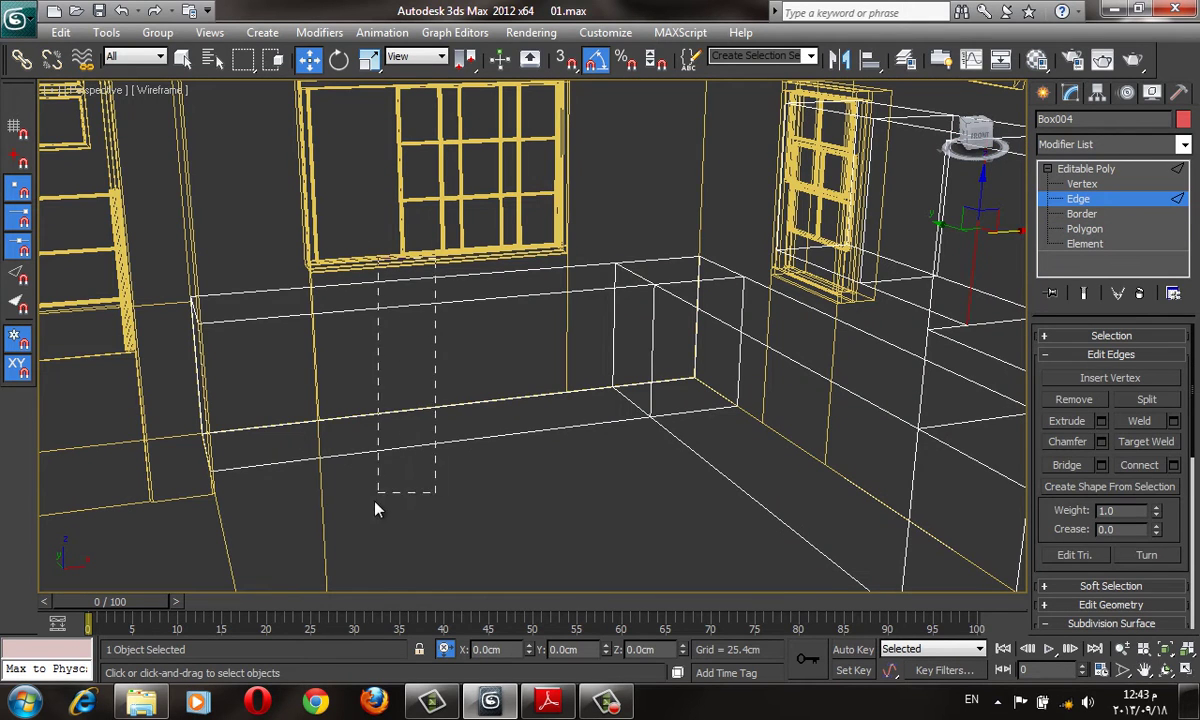
{"action": "left_click_drag", "start_coordinate": [376, 508], "coordinate": [378, 492]}
{"action": "left_click", "coordinate": [1173, 465]}
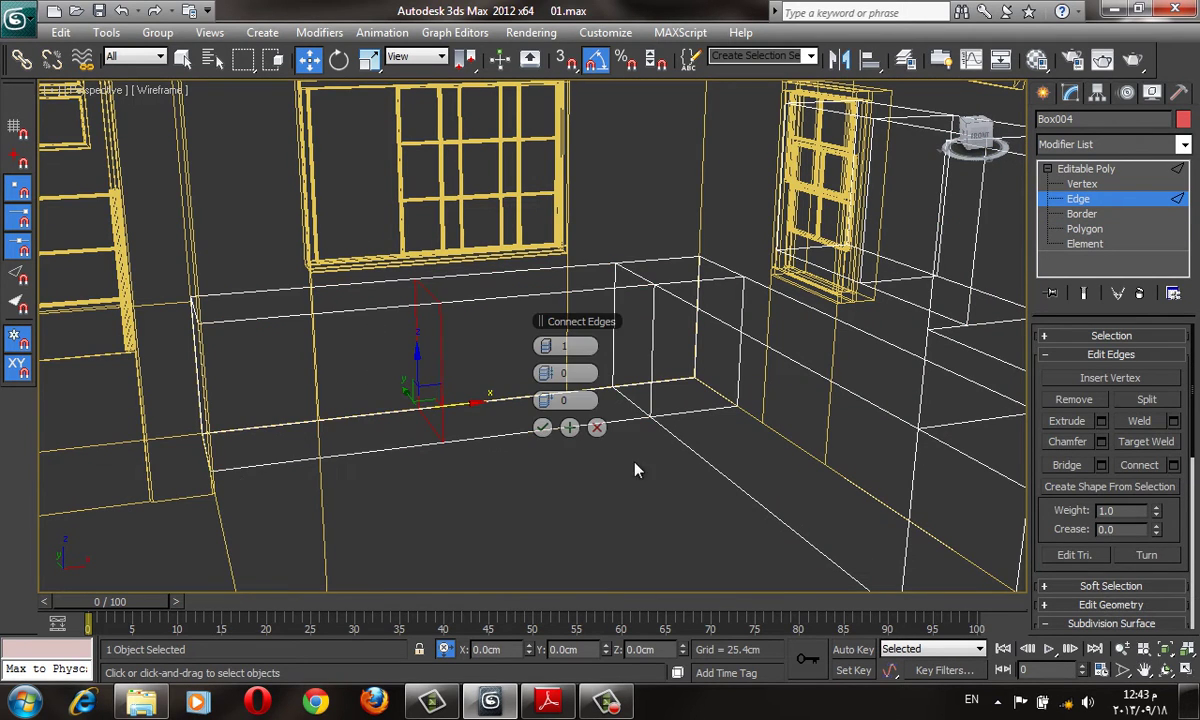
{"action": "left_click", "coordinate": [543, 428]}
- Snap the new edge to the counter's left wall end, 60 cm from the corner
{"action": "key", "text": "s"}
{"action": "mouse_move", "coordinate": [440, 442]}
{"action": "left_mouse_down"}
{"action": "mouse_move", "coordinate": [215, 505]}
{"action": "mouse_move", "coordinate": [213, 495]}
{"action": "left_mouse_up"}
{"action": "scroll", "coordinate": [1110, 470], "scroll_direction": "down", "scroll_amount": 1}
{"action": "scroll", "coordinate": [1110, 470], "scroll_direction": "down", "scroll_amount": 2}
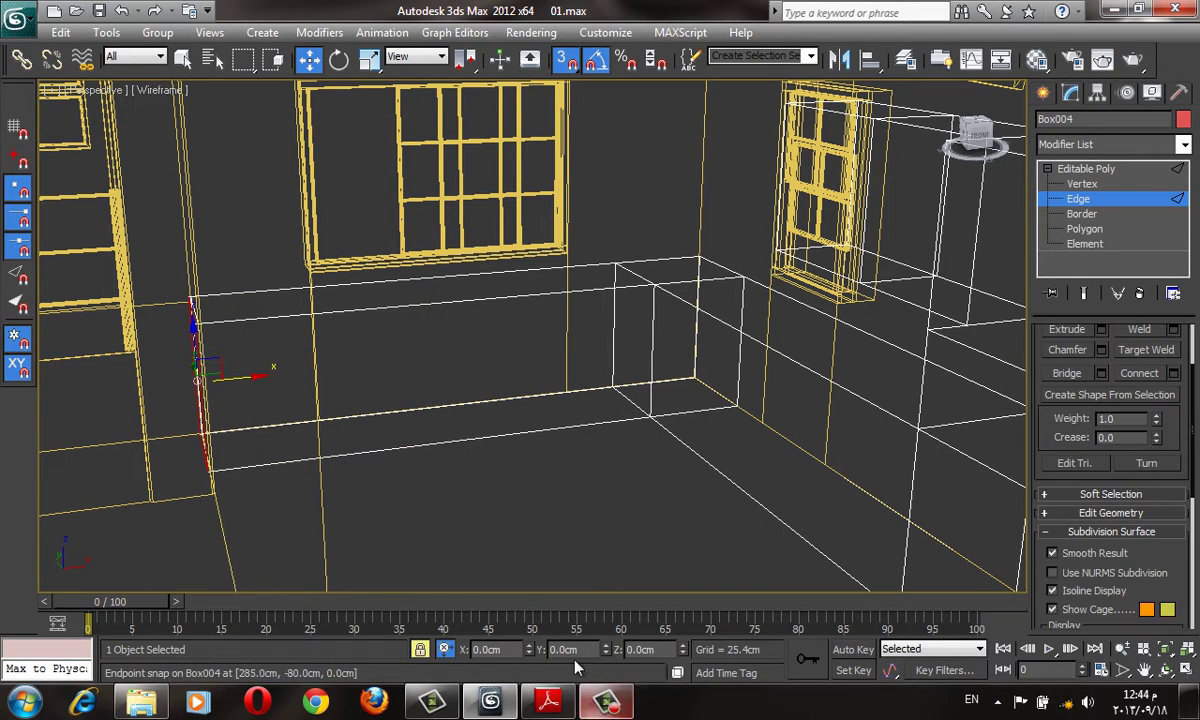
{"action": "left_click", "coordinate": [487, 649]}
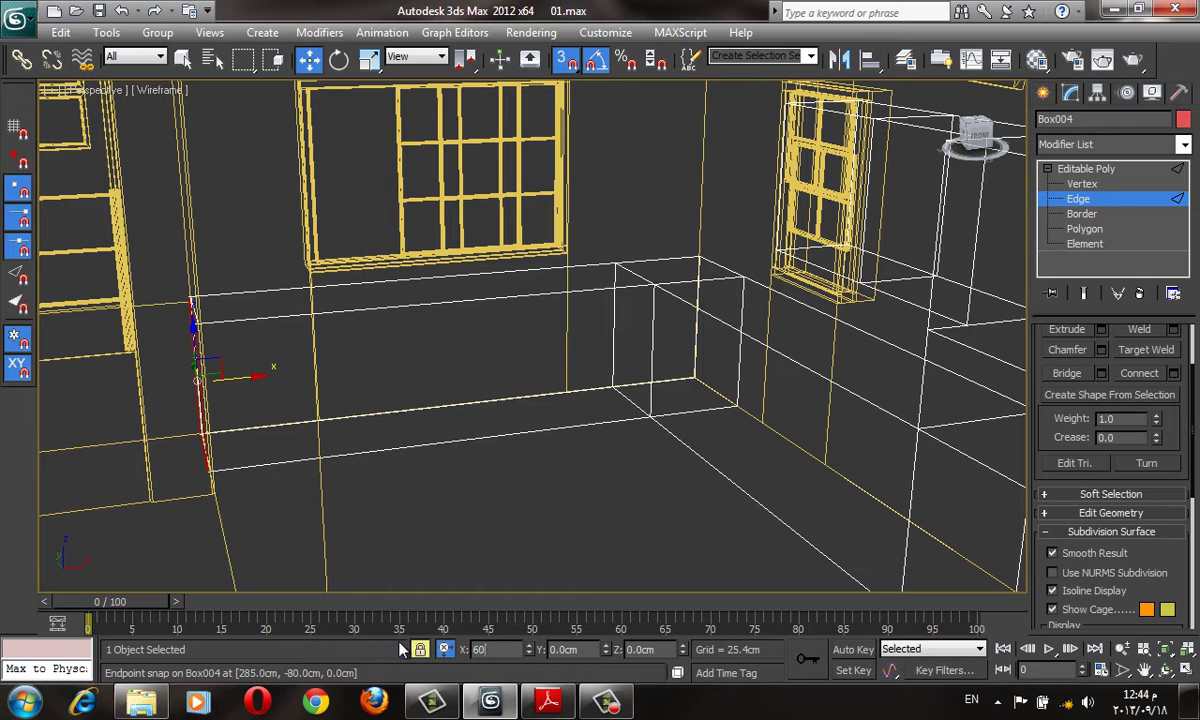
{"action": "middle_click_drag", "start_coordinate": [581, 431], "coordinate": [1016, 268], "text": "alt"}
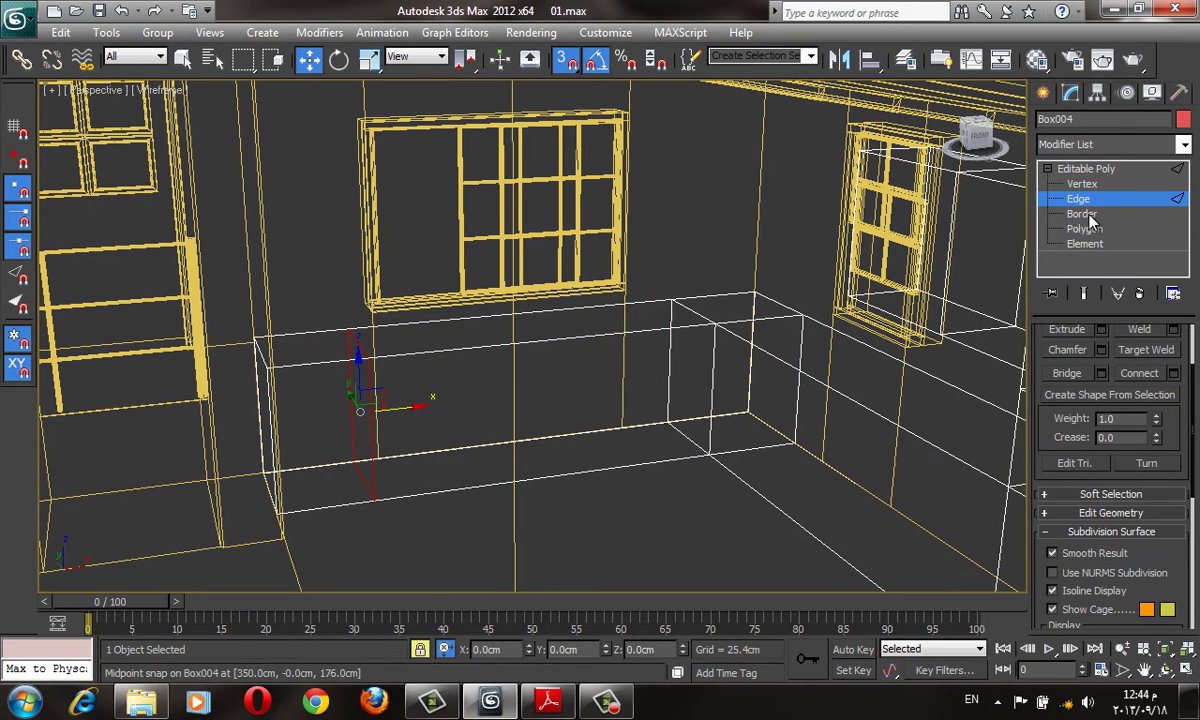
{"action": "left_click", "coordinate": [1085, 228]}
{"action": "key", "text": "4"}
{"action": "key", "text": "4"}
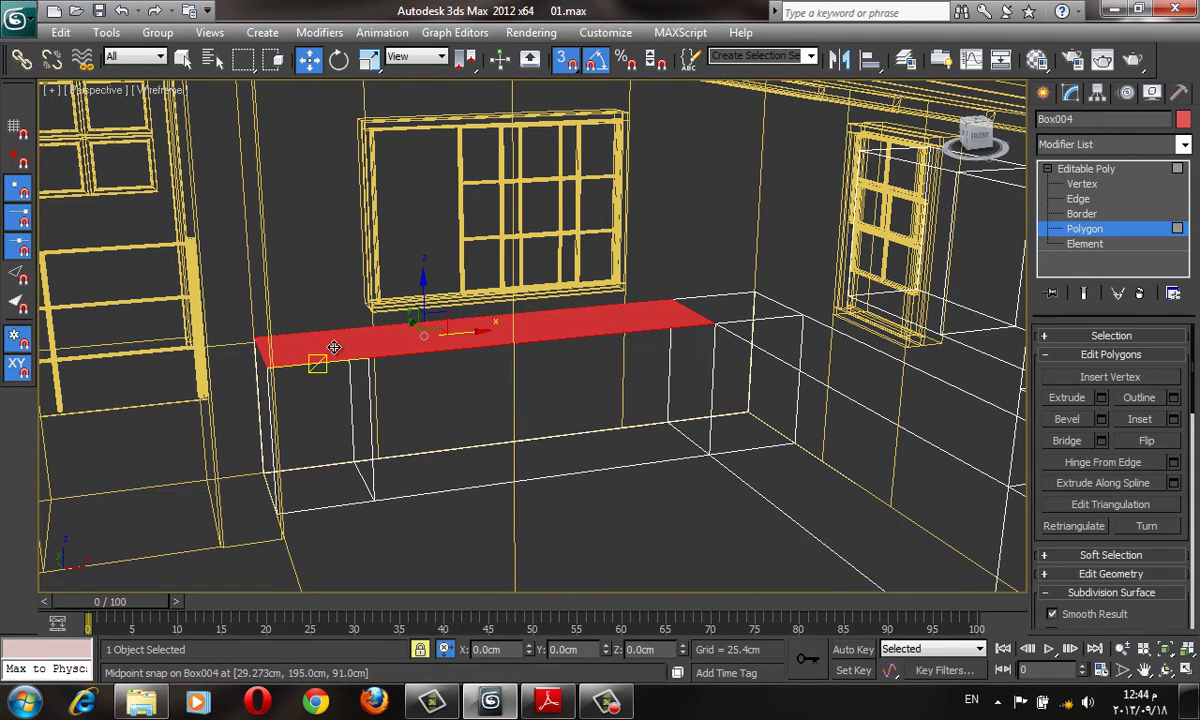
- Extrude the small left end of the counter top upward twice by 45 cm
{"action": "left_click_drag", "start_coordinate": [334, 347], "coordinate": [316, 356]}
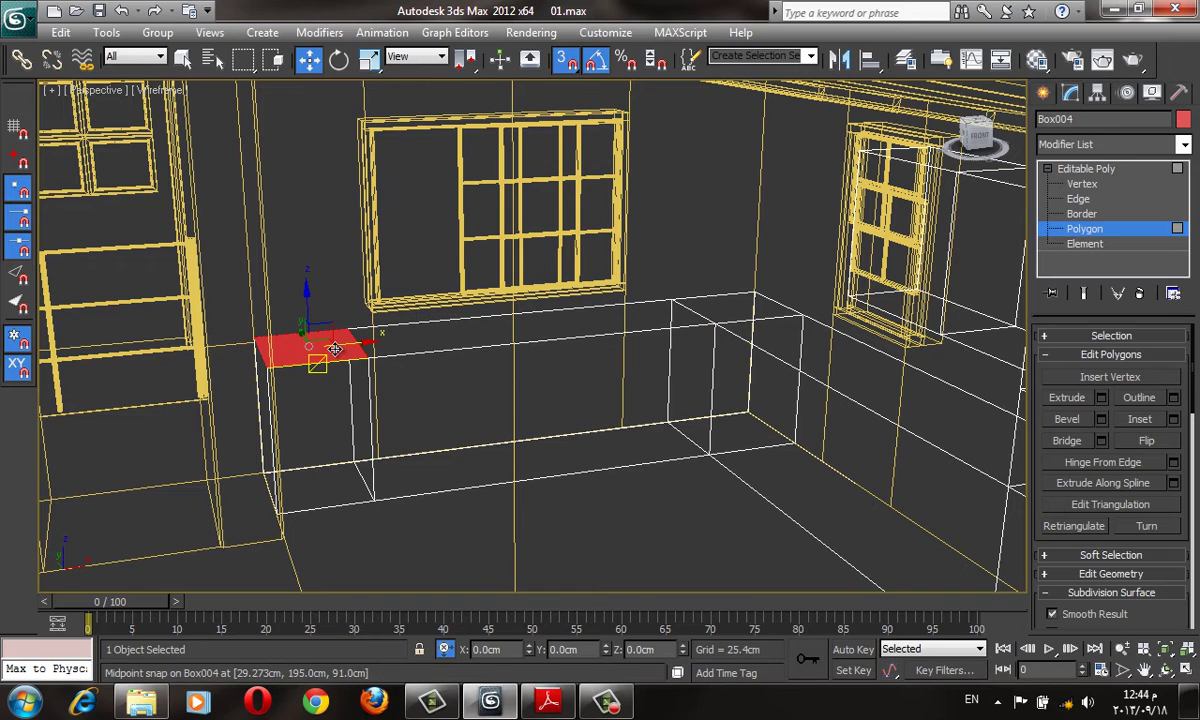
{"action": "left_click", "coordinate": [1101, 397]}
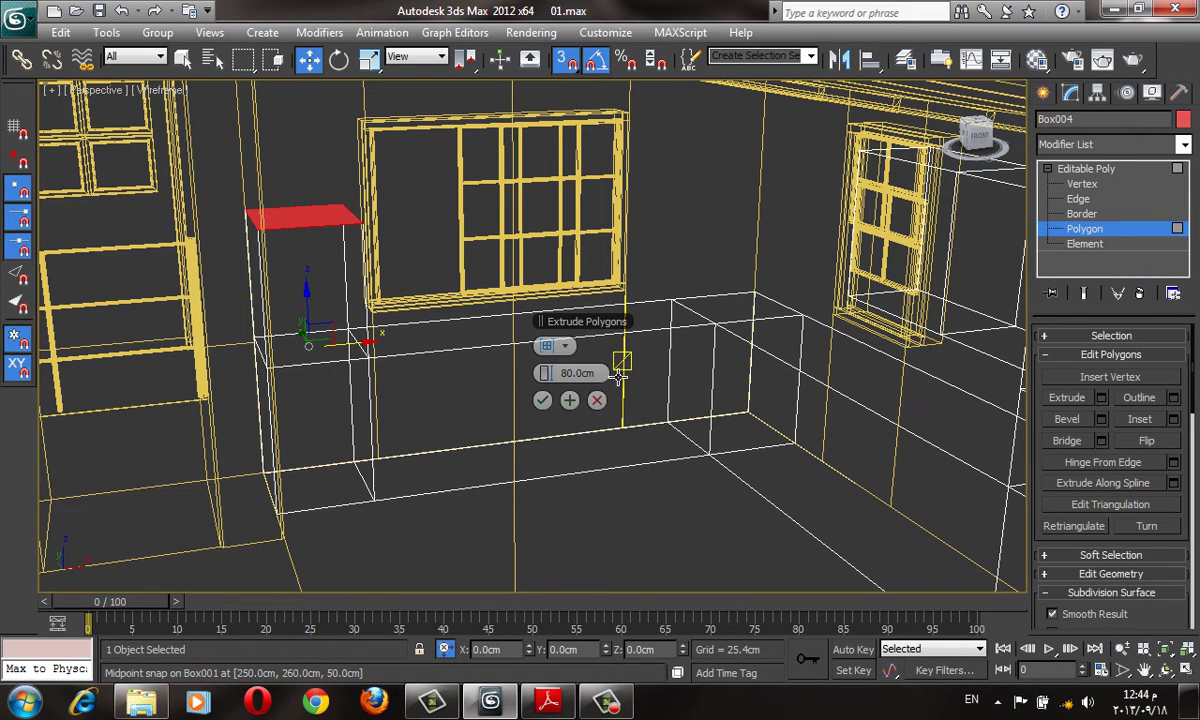
{"action": "type", "text": "45"}
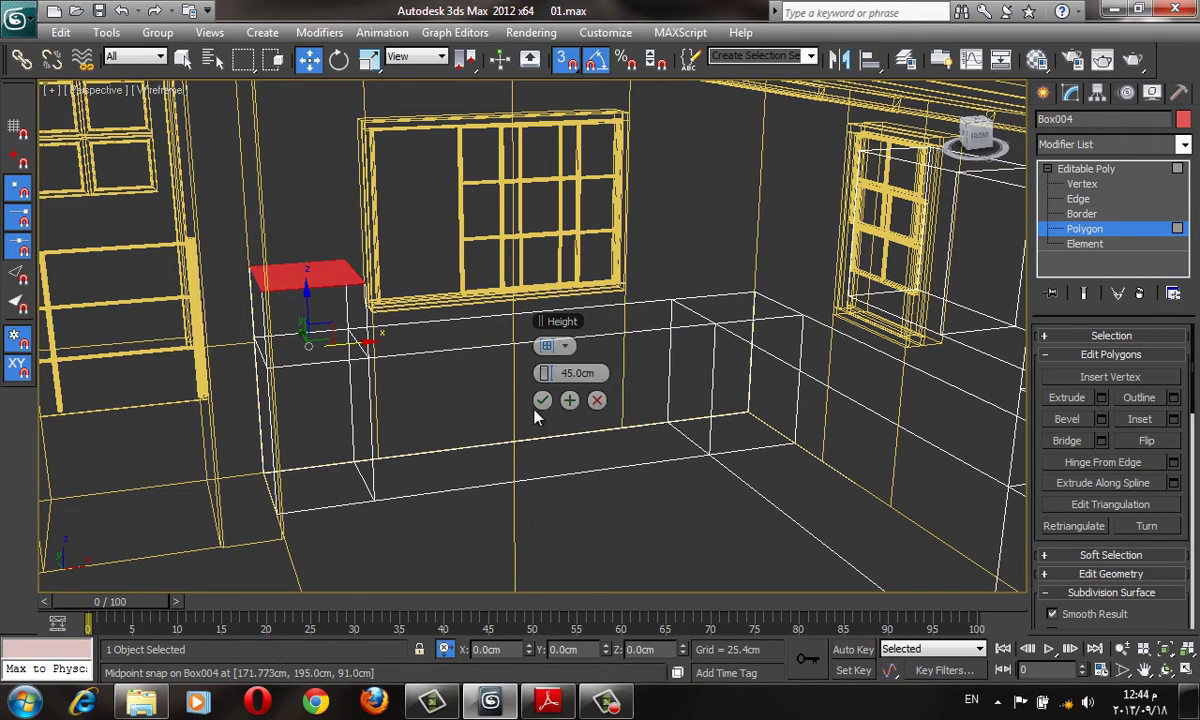
{"action": "left_click", "coordinate": [542, 400]}
{"action": "left_click", "coordinate": [1101, 397]}
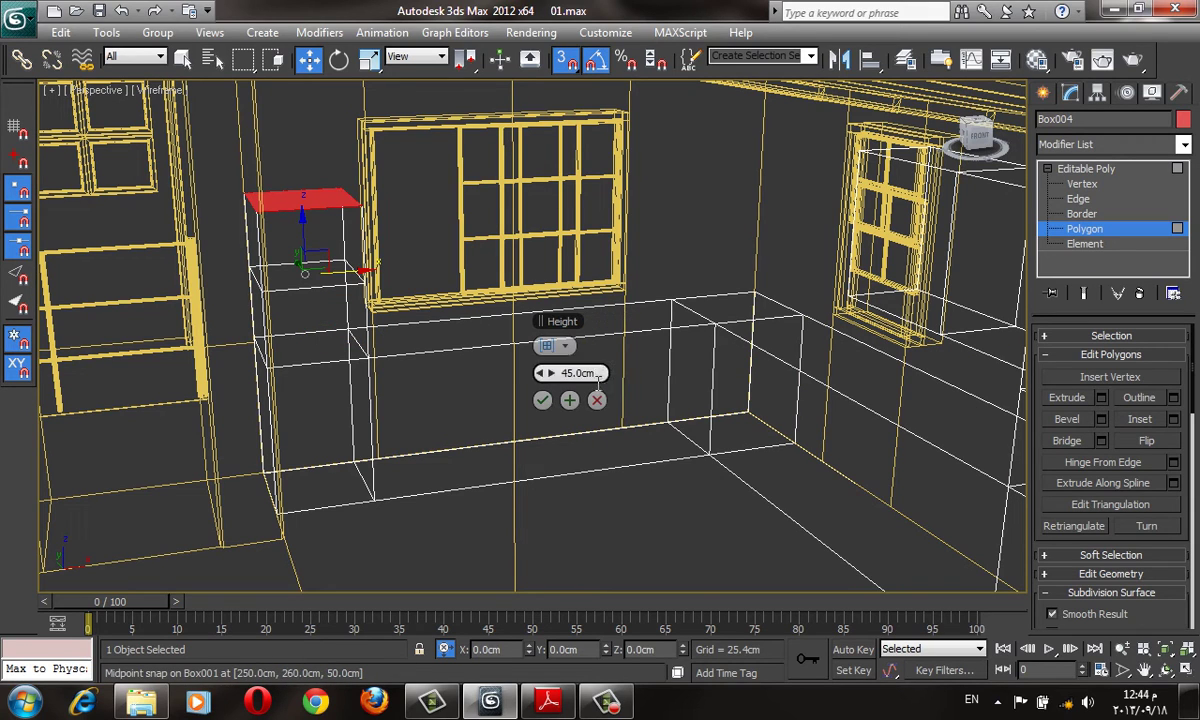
{"action": "type", "text": "80"}
{"action": "left_click", "coordinate": [542, 400]}
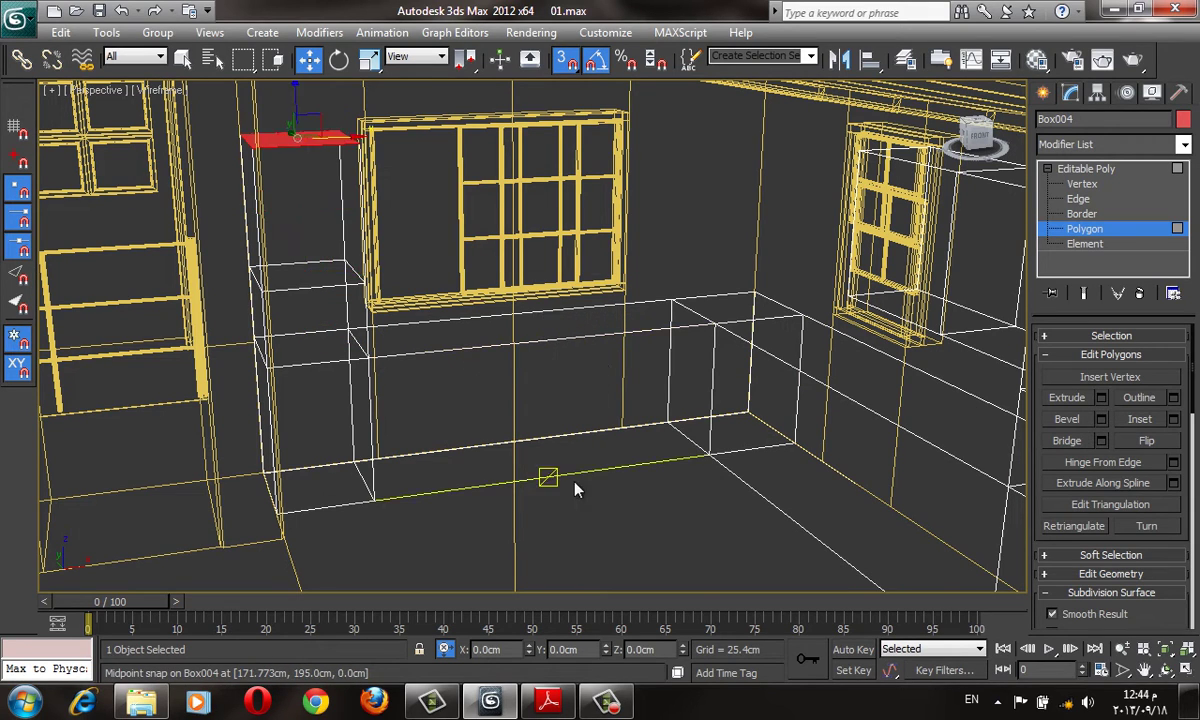
- Clear the polygon selection and orbit toward the cabinet wall in shaded view
{"action": "key", "text": "F3"}
{"action": "mouse_move", "coordinate": [576, 560]}
{"action": "middle_mouse_down", "text": "alt"}
{"action": "mouse_move", "coordinate": [579, 487]}
{"action": "mouse_move", "coordinate": [536, 415]}
{"action": "middle_mouse_up", "text": "alt"}
{"action": "key", "text": "F3"}
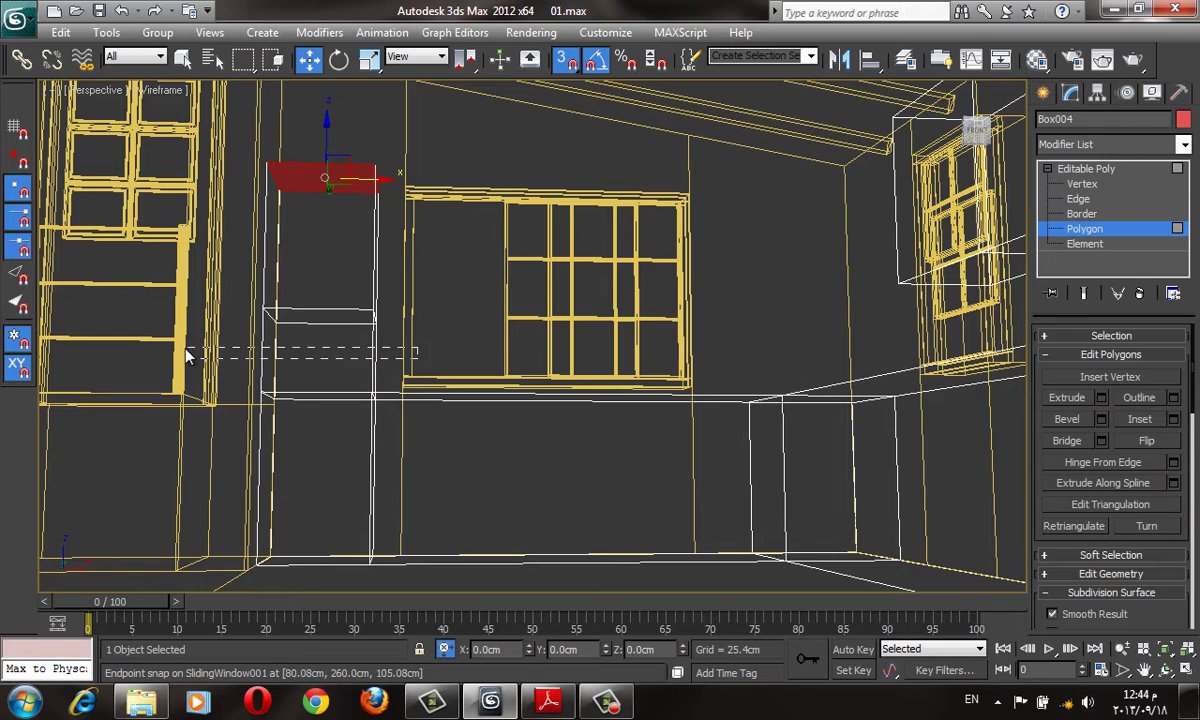
{"action": "key", "text": "ctrl+z"}
{"action": "left_click", "coordinate": [187, 361]}
{"action": "mouse_move", "coordinate": [187, 361]}
{"action": "middle_mouse_down", "text": "alt"}
{"action": "mouse_move", "coordinate": [420, 377]}
{"action": "mouse_move", "coordinate": [437, 418]}
{"action": "mouse_move", "coordinate": [428, 383]}
{"action": "mouse_move", "coordinate": [463, 300]}
{"action": "middle_mouse_up", "text": "alt"}
{"action": "key", "text": "F3"}
{"action": "scroll", "coordinate": [463, 300], "scroll_direction": "up", "scroll_amount": 3}
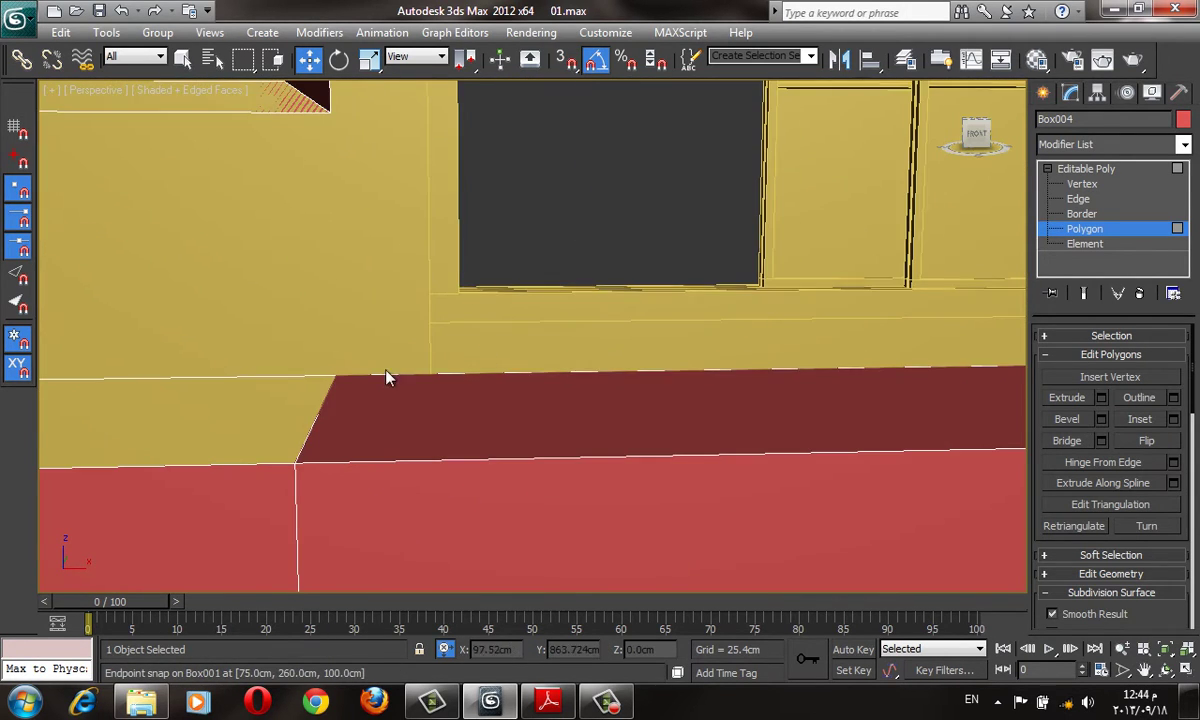
{"action": "scroll", "coordinate": [388, 377], "scroll_direction": "up", "scroll_amount": 2}
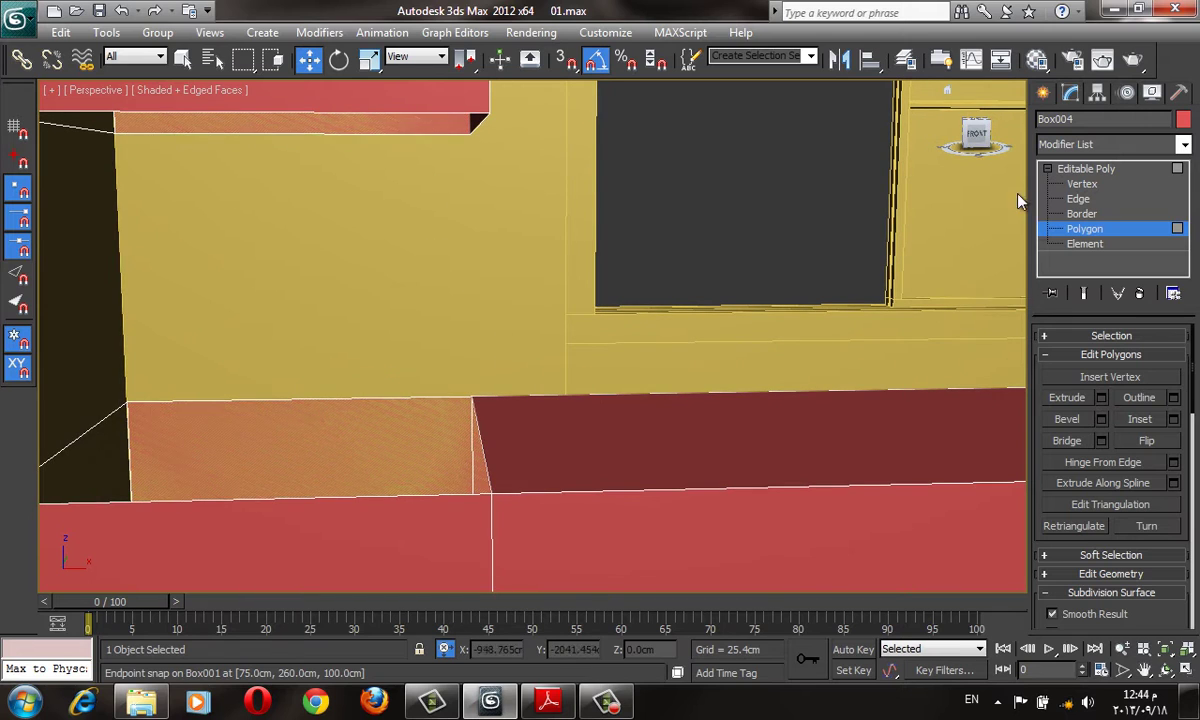
{"action": "left_click", "coordinate": [1097, 218]}
{"action": "key", "text": "F3"}
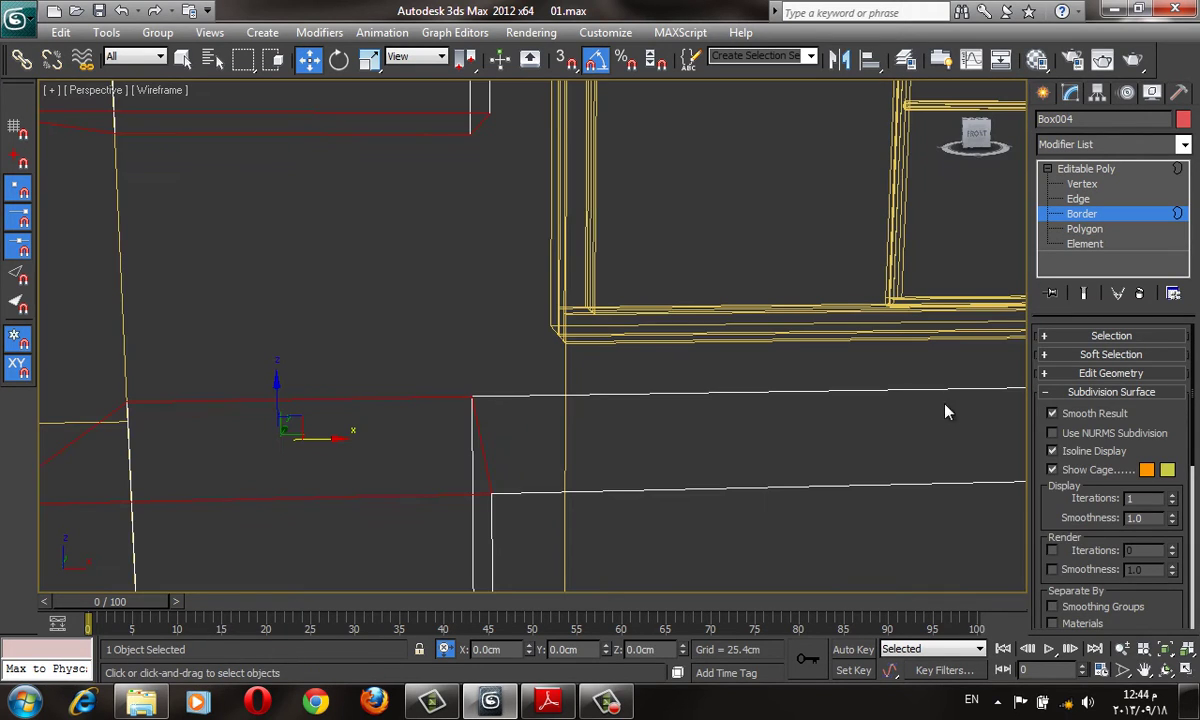
{"action": "scroll", "coordinate": [1100, 440], "scroll_direction": "down", "scroll_amount": 3}
{"action": "scroll", "coordinate": [1158, 507], "scroll_direction": "down", "scroll_amount": 2}
{"action": "scroll", "coordinate": [1158, 507], "scroll_direction": "down", "scroll_amount": 2}
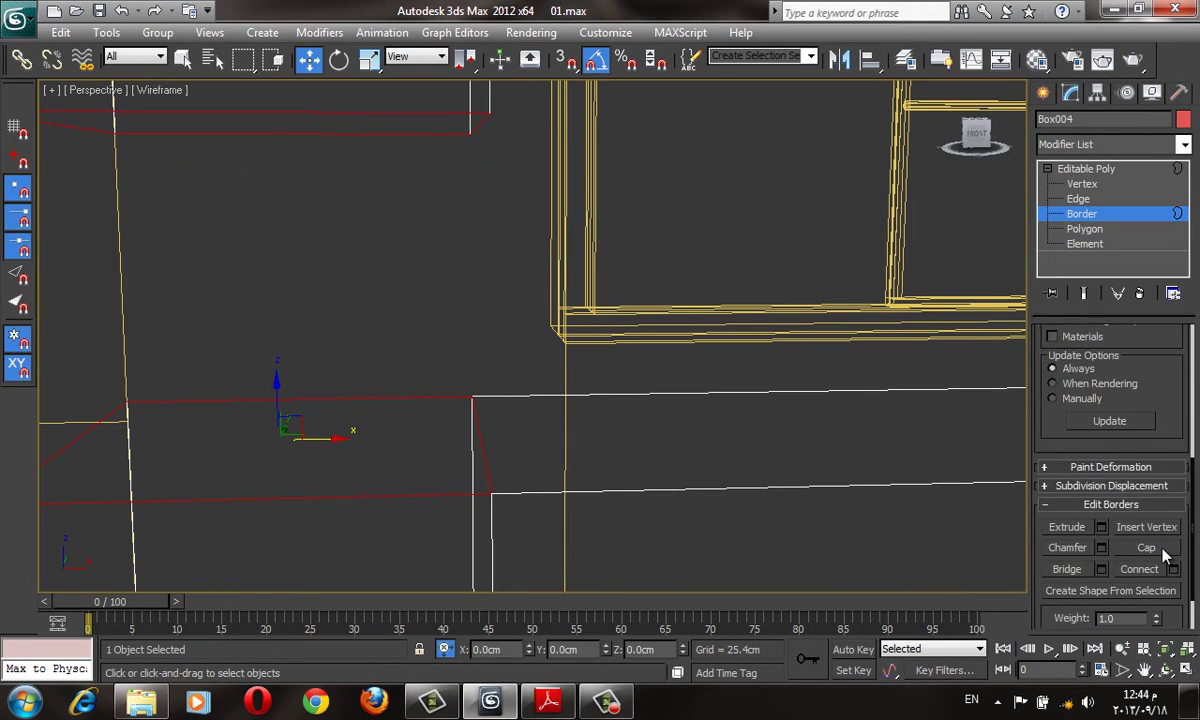
{"action": "key", "text": "F3"}
{"action": "middle_click_drag", "start_coordinate": [608, 349], "coordinate": [570, 353], "text": "alt"}
{"action": "key", "text": "F3"}
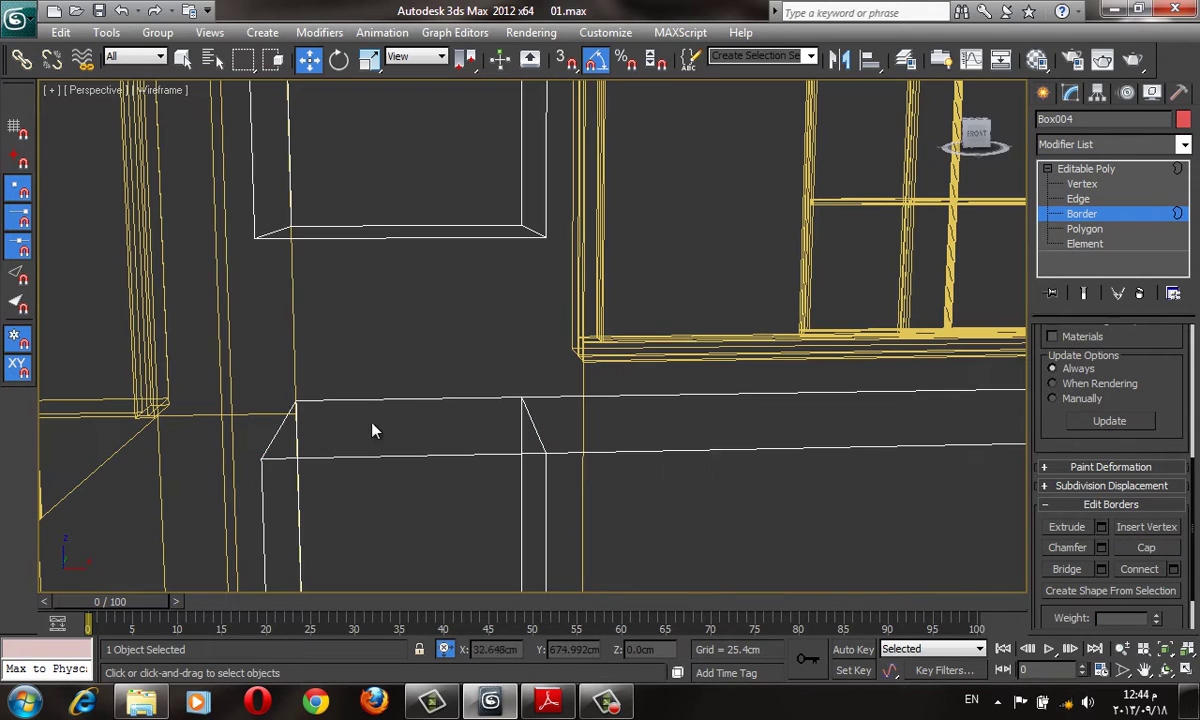
{"action": "scroll", "coordinate": [536, 407], "scroll_direction": "down", "scroll_amount": 2}
{"action": "scroll", "coordinate": [605, 405], "scroll_direction": "down", "scroll_amount": 3}
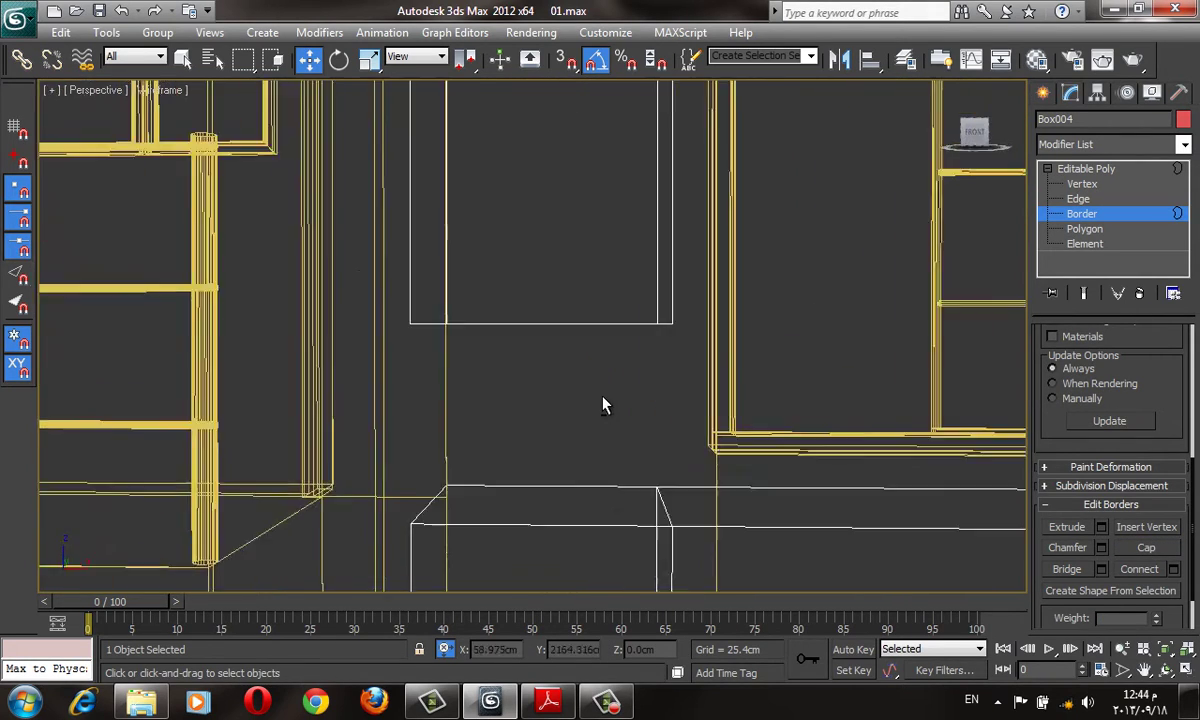
{"action": "scroll", "coordinate": [640, 383], "scroll_direction": "down", "scroll_amount": 3}
{"action": "middle_click_drag", "start_coordinate": [640, 383], "coordinate": [700, 376], "text": "alt"}
- Return to Polygon level and select the box's front face in shaded view
{"action": "left_click", "coordinate": [1084, 228]}
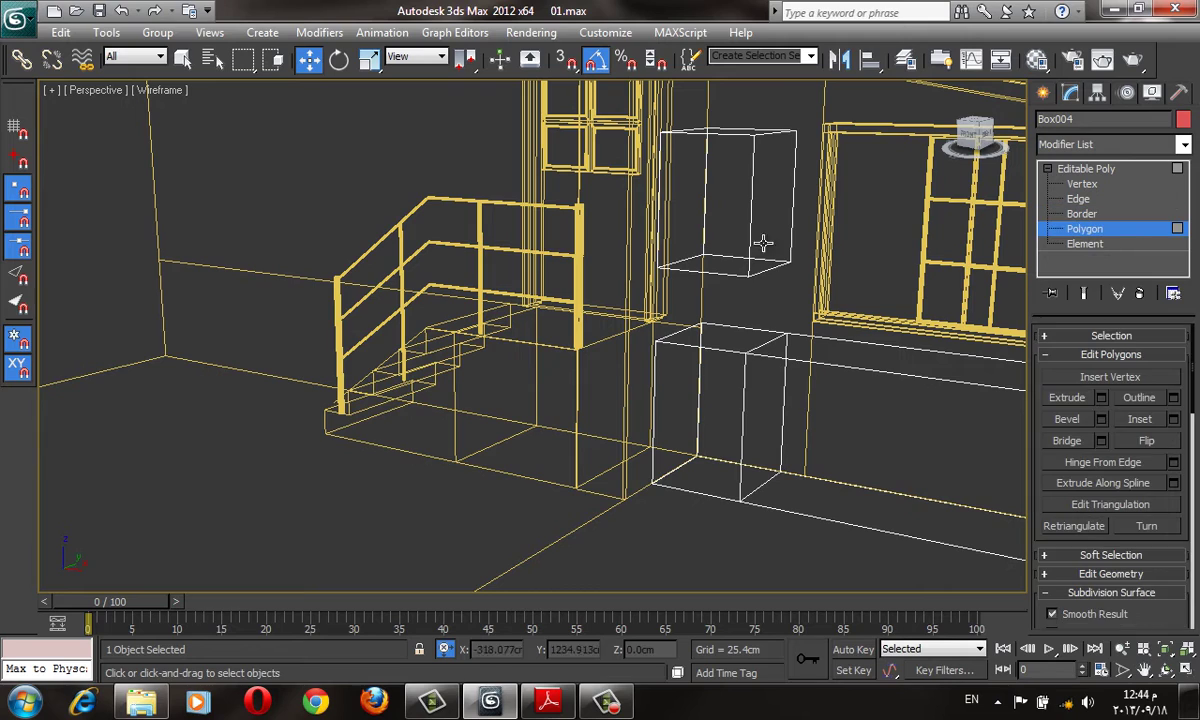
{"action": "left_click", "coordinate": [733, 234]}
{"action": "key", "text": "F3"}
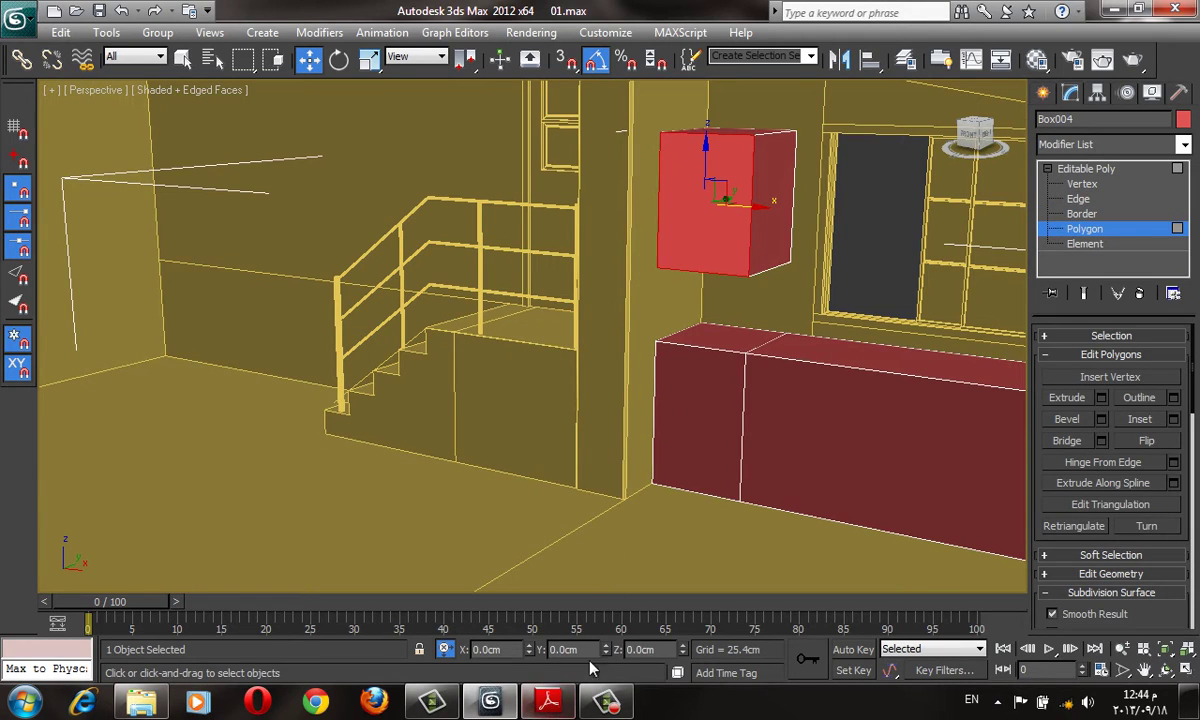
{"action": "left_click", "coordinate": [563, 649]}
- Orbit and zoom around the stairs and cabinets, then switch to Edge level in Front view
{"action": "mouse_move", "coordinate": [699, 375]}
{"action": "middle_mouse_down", "text": "alt"}
{"action": "mouse_move", "coordinate": [632, 369]}
{"action": "mouse_move", "coordinate": [680, 375]}
{"action": "mouse_move", "coordinate": [755, 355]}
{"action": "mouse_move", "coordinate": [474, 351]}
{"action": "middle_mouse_up", "text": "alt"}
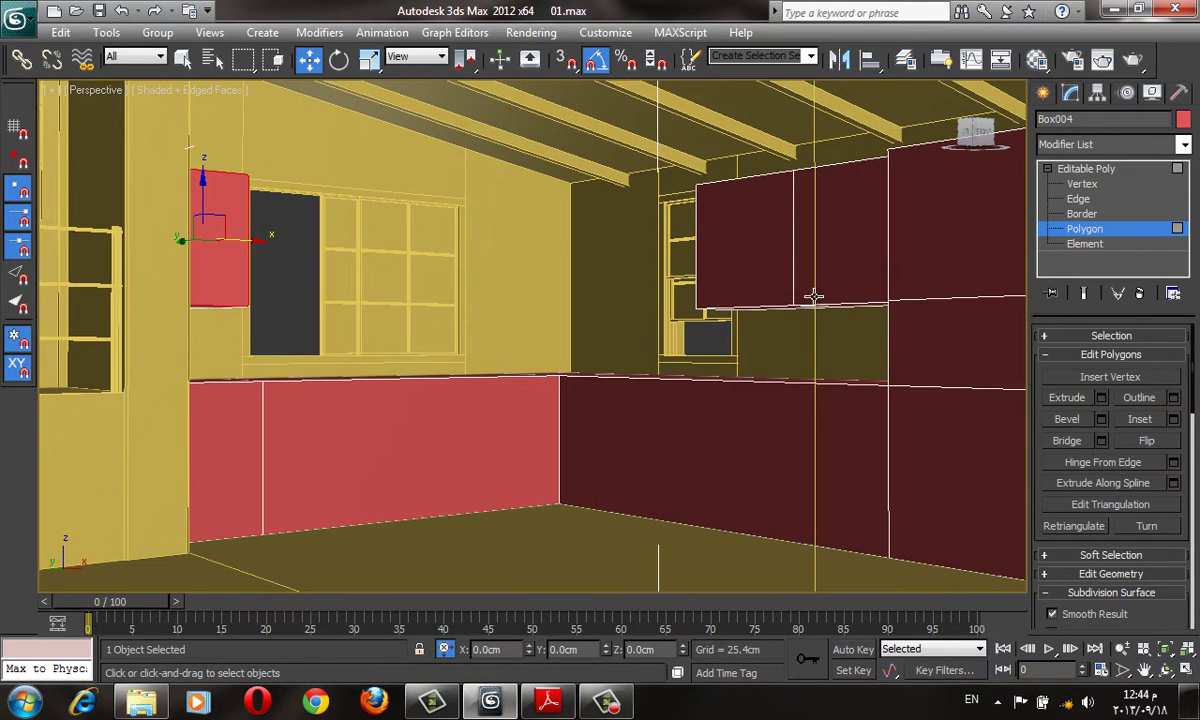
{"action": "scroll", "coordinate": [718, 383], "scroll_direction": "up", "scroll_amount": 2}
{"action": "scroll", "coordinate": [795, 337], "scroll_direction": "up", "scroll_amount": 2}
{"action": "scroll", "coordinate": [820, 228], "scroll_direction": "down", "scroll_amount": 3}
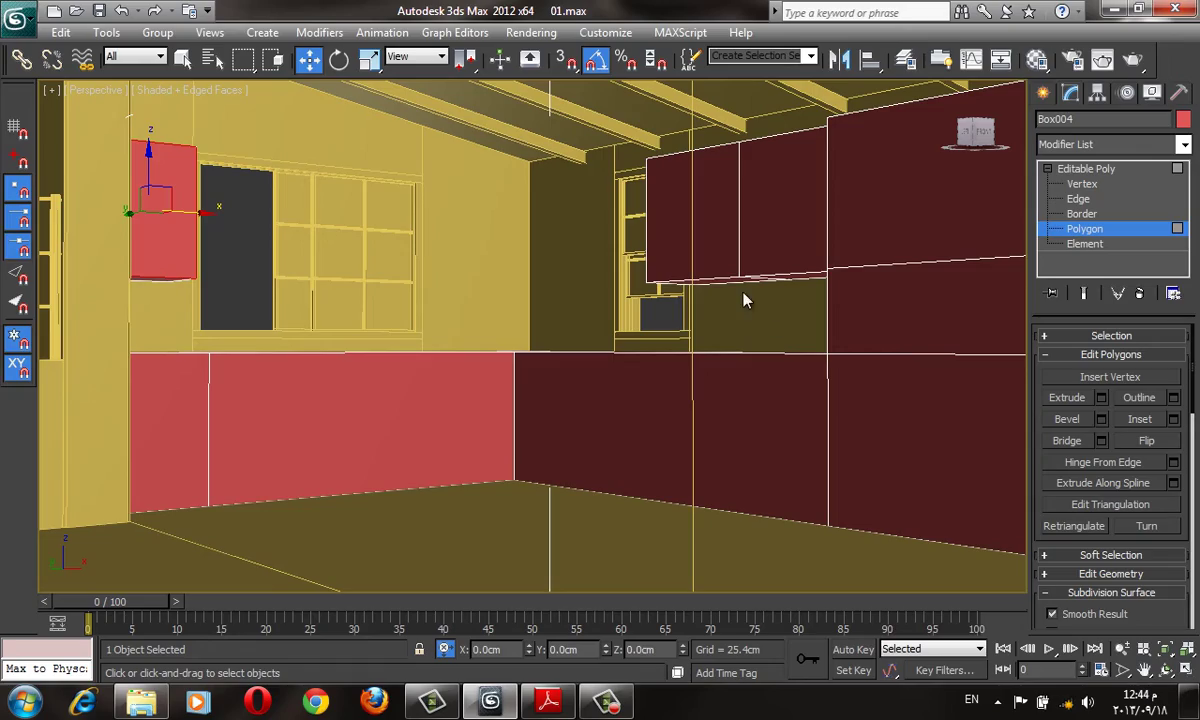
{"action": "mouse_move", "coordinate": [780, 410]}
{"action": "middle_mouse_down", "text": "alt"}
{"action": "mouse_move", "coordinate": [590, 327]}
{"action": "mouse_move", "coordinate": [557, 356]}
{"action": "mouse_move", "coordinate": [485, 311]}
{"action": "mouse_move", "coordinate": [444, 322]}
{"action": "mouse_move", "coordinate": [498, 305]}
{"action": "mouse_move", "coordinate": [480, 287]}
{"action": "mouse_move", "coordinate": [645, 315]}
{"action": "mouse_move", "coordinate": [607, 335]}
{"action": "middle_mouse_up", "text": "alt"}
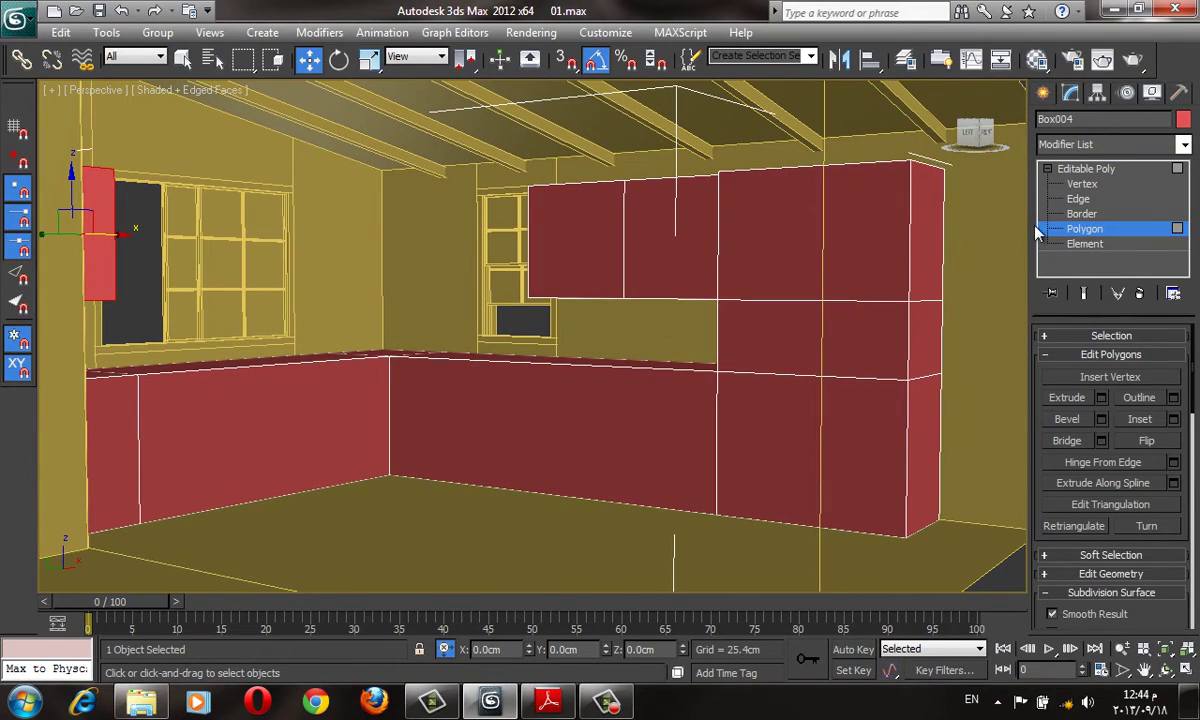
{"action": "left_click", "coordinate": [1077, 199]}
{"action": "key", "text": "f"}
{"action": "scroll", "coordinate": [662, 308], "scroll_direction": "up", "scroll_amount": 3}
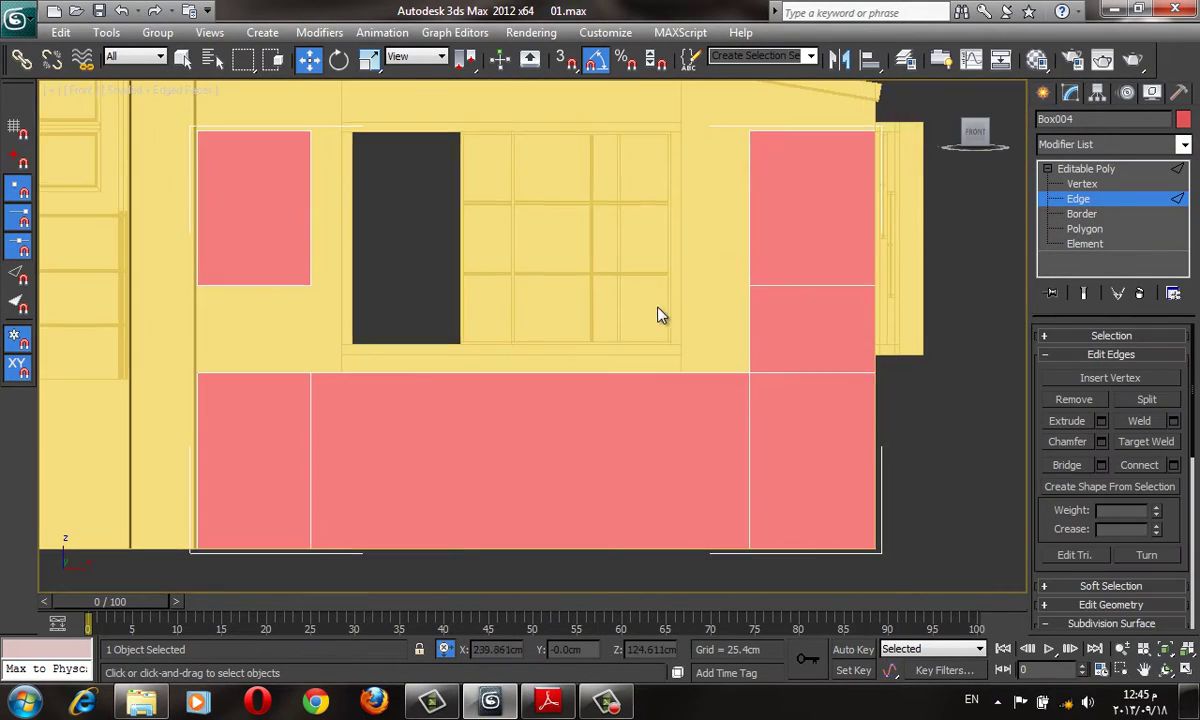
{"action": "key", "text": "F3"}
{"action": "scroll", "coordinate": [658, 315], "scroll_direction": "down", "scroll_amount": 3}
{"action": "left_click", "coordinate": [850, 298]}
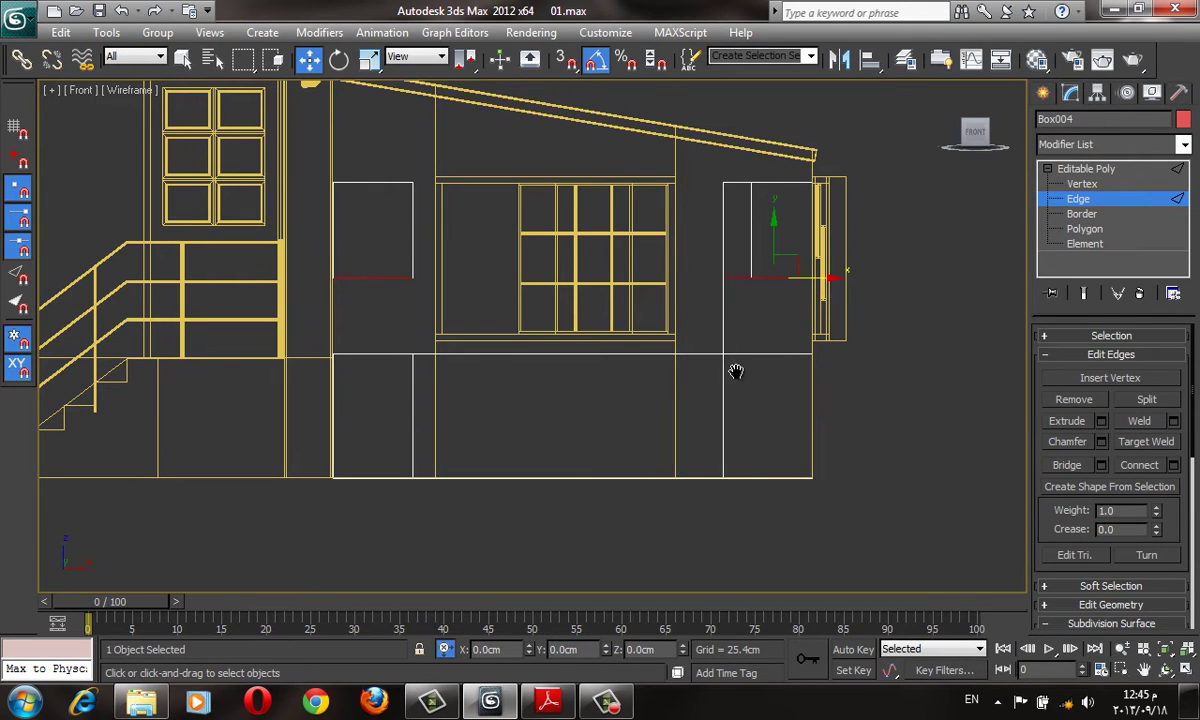
{"action": "scroll", "coordinate": [732, 413], "scroll_direction": "down", "scroll_amount": 2}
{"action": "key", "text": "p"}
{"action": "scroll", "coordinate": [758, 394], "scroll_direction": "up", "scroll_amount": 3}
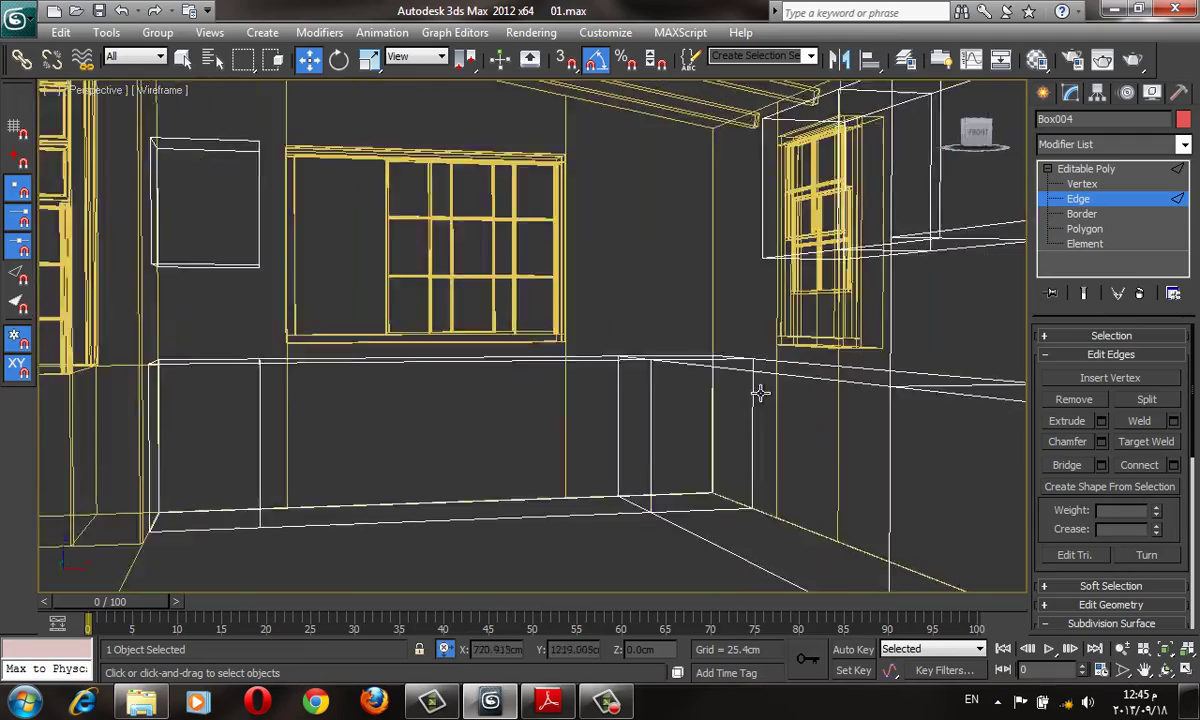
{"action": "key", "text": "F3"}
{"action": "mouse_move", "coordinate": [840, 402]}
{"action": "middle_mouse_down", "text": "alt"}
{"action": "mouse_move", "coordinate": [790, 375]}
{"action": "mouse_move", "coordinate": [788, 354]}
{"action": "mouse_move", "coordinate": [825, 338]}
{"action": "mouse_move", "coordinate": [873, 353]}
{"action": "mouse_move", "coordinate": [855, 362]}
{"action": "middle_mouse_up", "text": "alt"}
{"action": "scroll", "coordinate": [812, 359], "scroll_direction": "up", "scroll_amount": 3}
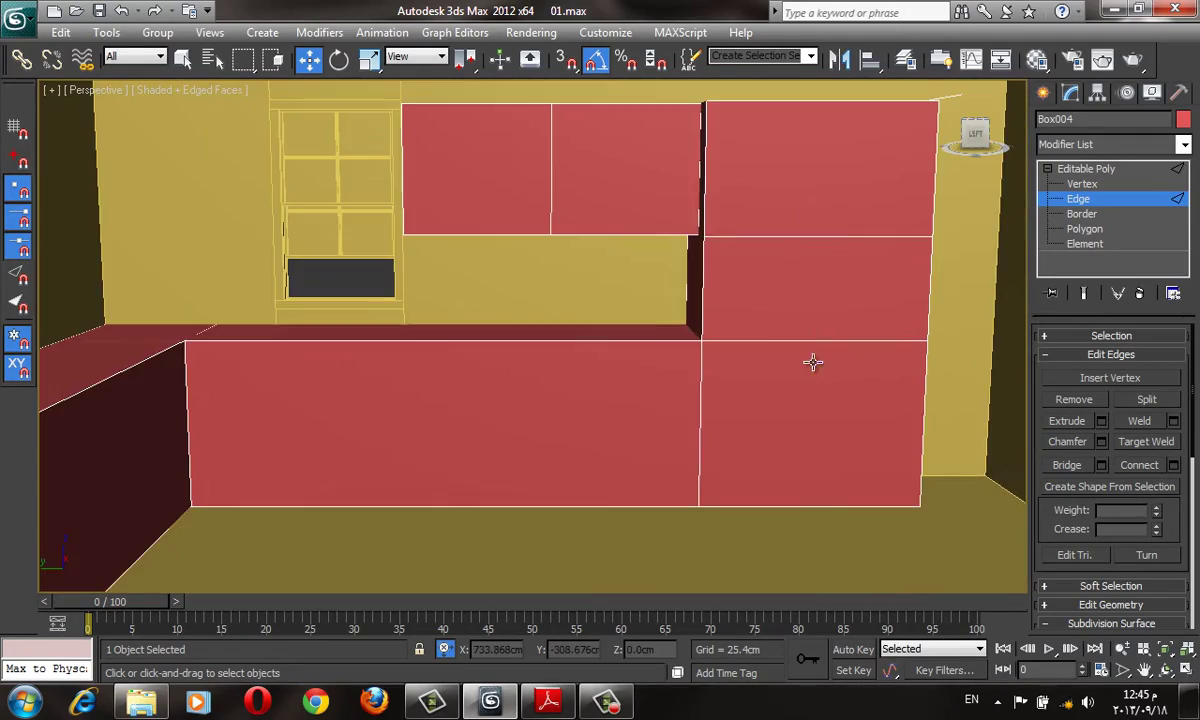
{"action": "scroll", "coordinate": [650, 441], "scroll_direction": "down", "scroll_amount": 3}
{"action": "scroll", "coordinate": [571, 455], "scroll_direction": "down", "scroll_amount": 3}
{"action": "mouse_move", "coordinate": [571, 474]}
{"action": "middle_mouse_down", "text": "alt"}
{"action": "mouse_move", "coordinate": [538, 445]}
{"action": "mouse_move", "coordinate": [576, 480]}
{"action": "middle_mouse_up", "text": "alt"}
{"action": "scroll", "coordinate": [553, 484], "scroll_direction": "up", "scroll_amount": 2}
{"action": "scroll", "coordinate": [576, 461], "scroll_direction": "up", "scroll_amount": 2}
{"action": "scroll", "coordinate": [563, 450], "scroll_direction": "up", "scroll_amount": 2}
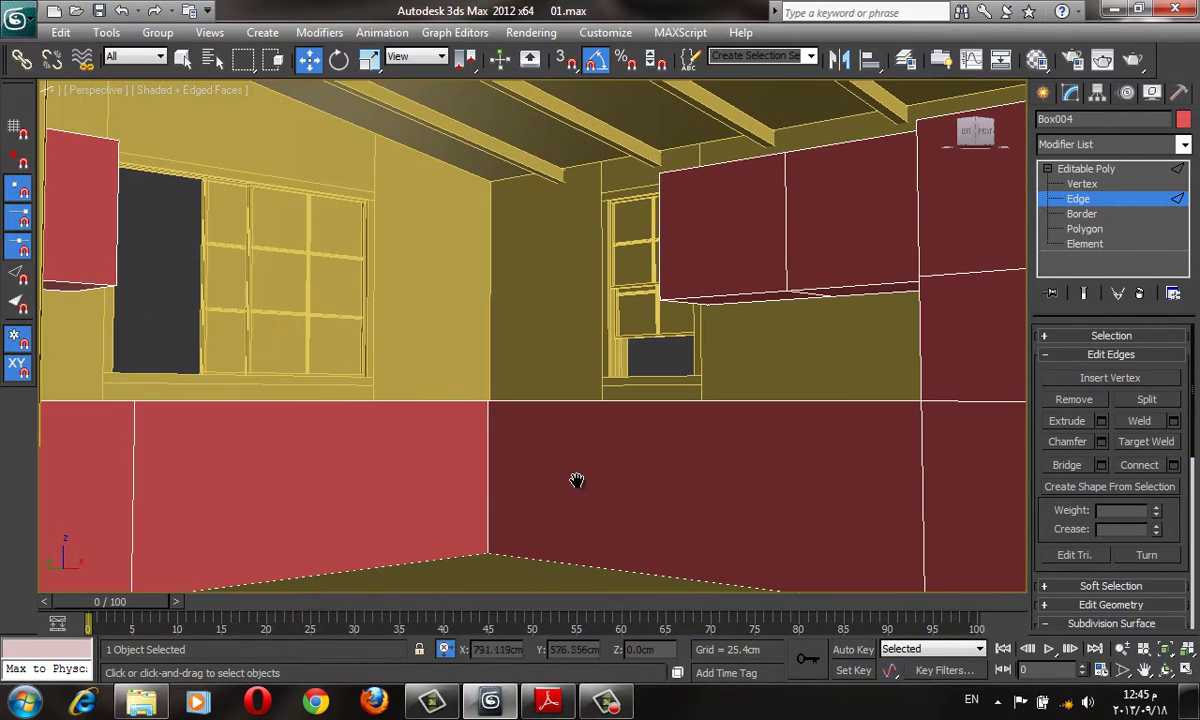
{"action": "left_click", "coordinate": [548, 697]}
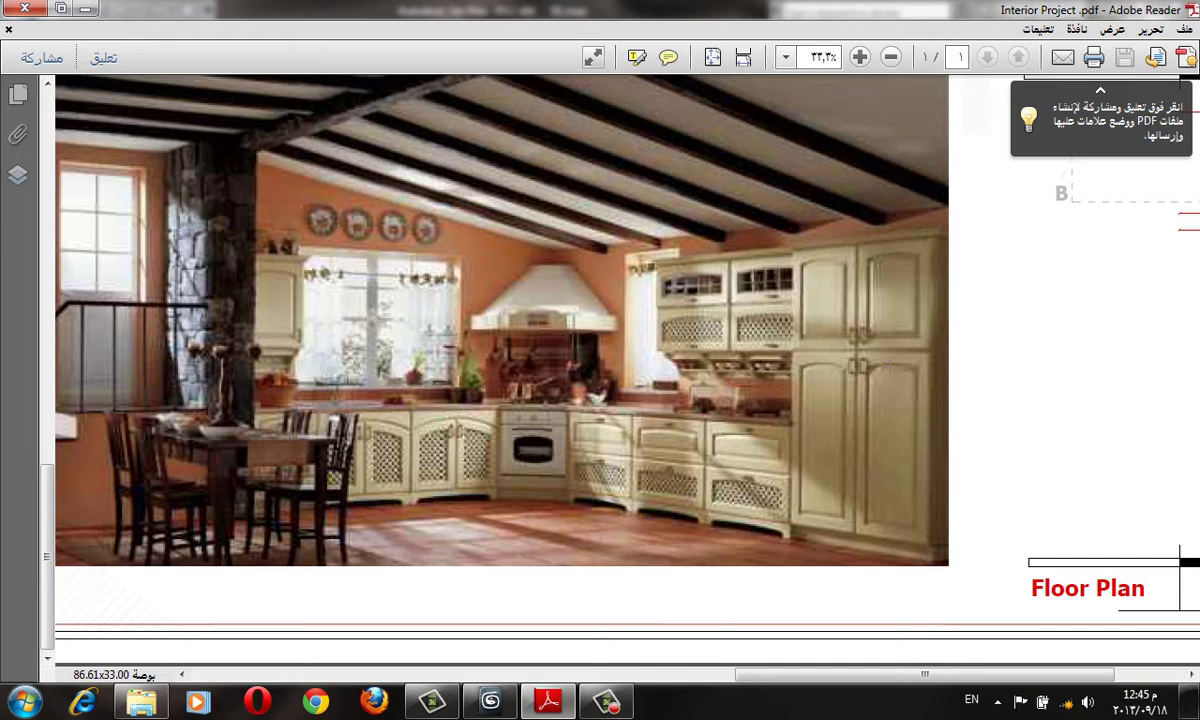
{"action": "scroll", "coordinate": [984, 200], "scroll_direction": "up", "scroll_amount": 5}
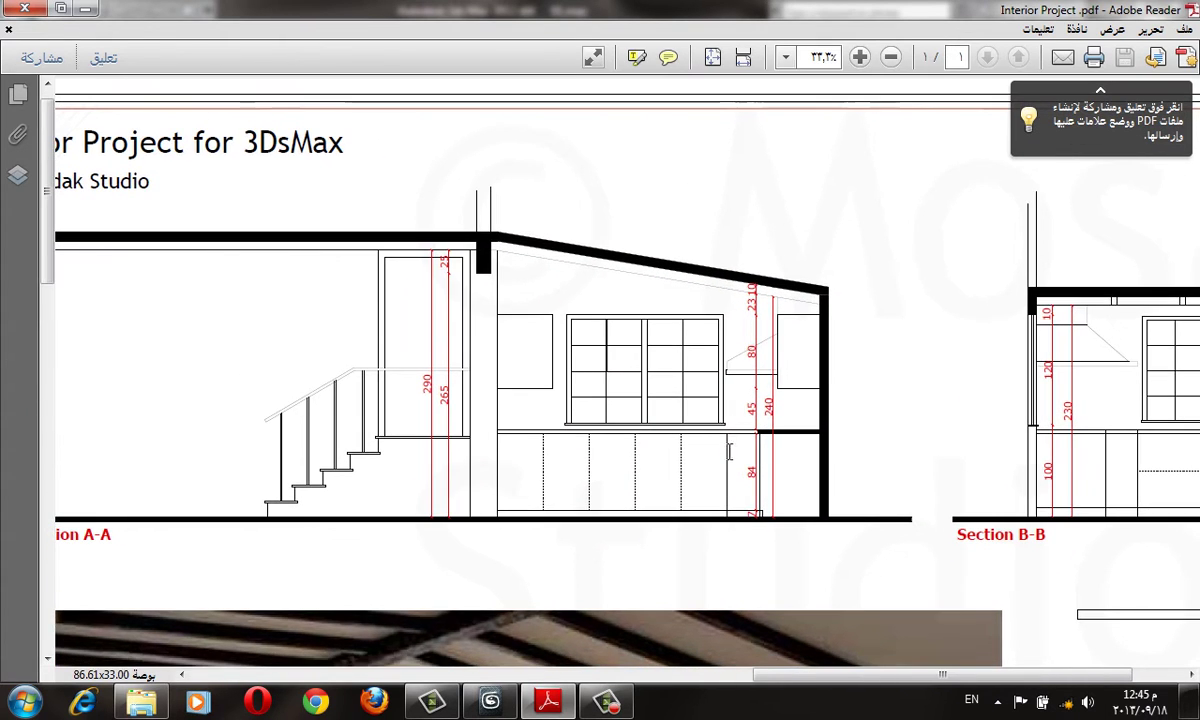
{"action": "scroll", "coordinate": [720, 287], "scroll_direction": "down", "scroll_amount": 3}
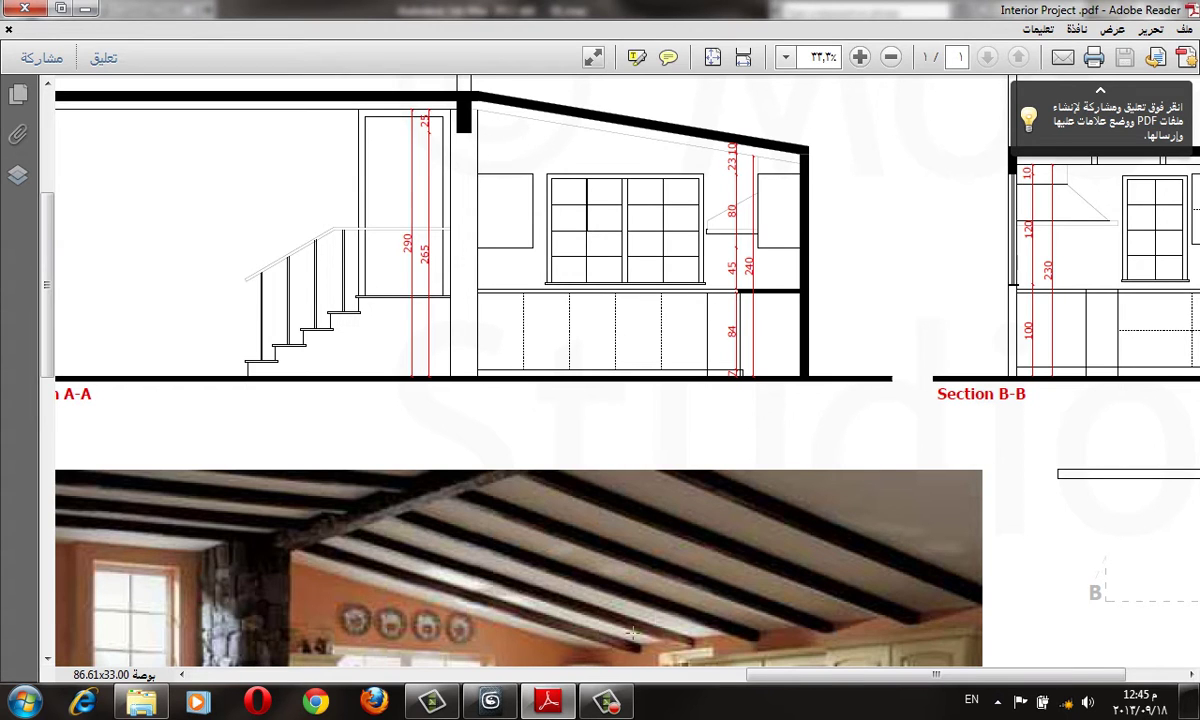
{"action": "left_click", "coordinate": [432, 700]}
- Select the inner corner edge of the L-shaped base cabinets and orbit onto the countertop corner
{"action": "left_click", "coordinate": [1085, 215]}
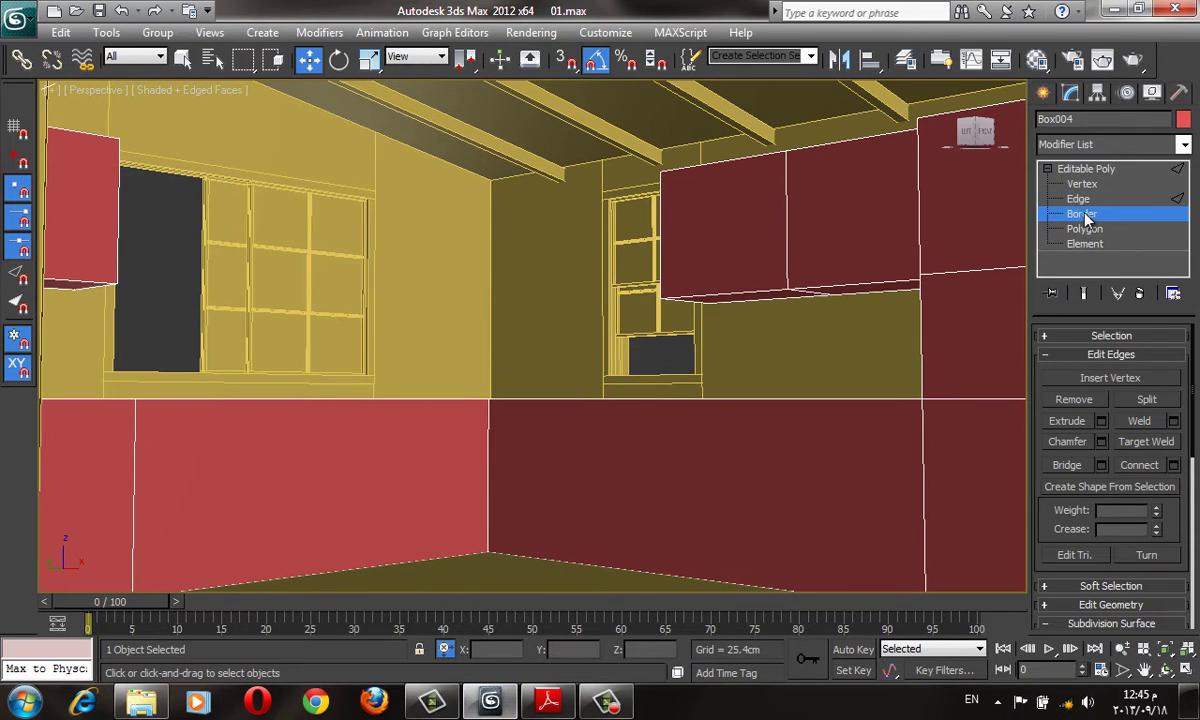
{"action": "left_click", "coordinate": [1082, 199]}
{"action": "key", "text": "F3"}
{"action": "key", "text": "F3"}
{"action": "left_click", "coordinate": [486, 444]}
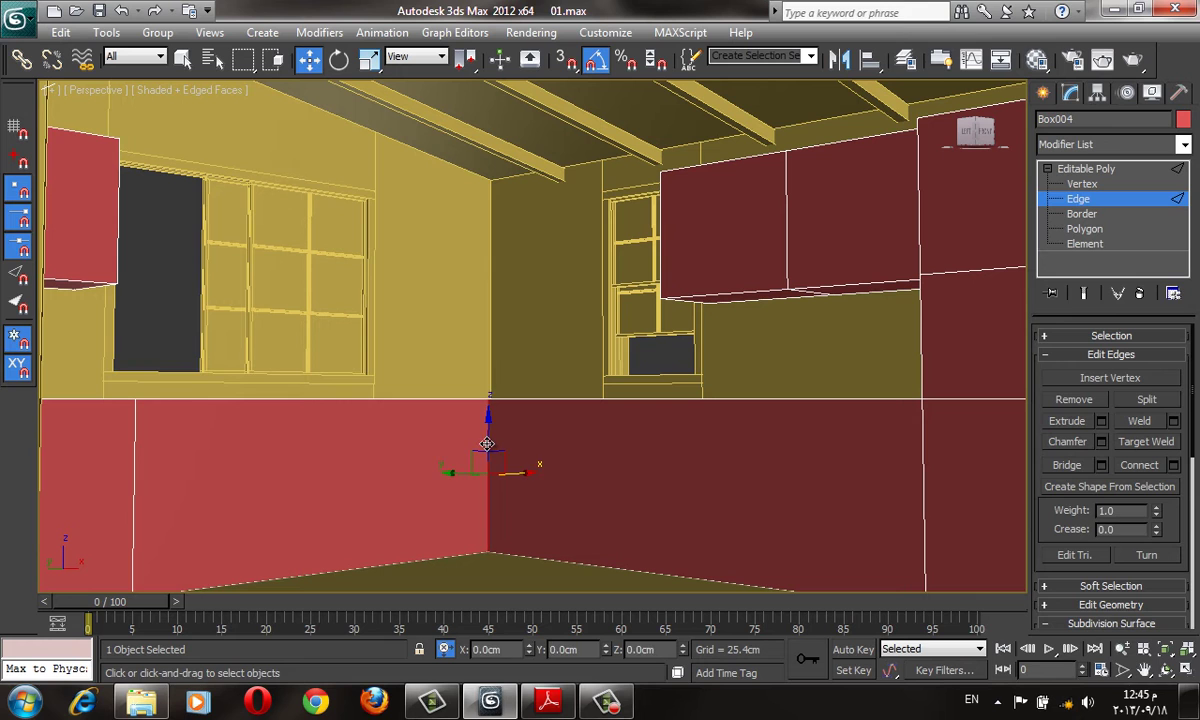
{"action": "scroll", "coordinate": [590, 380], "scroll_direction": "up", "scroll_amount": 5}
{"action": "mouse_move", "coordinate": [597, 378]}
{"action": "middle_mouse_down", "text": "alt"}
{"action": "mouse_move", "coordinate": [631, 483]}
{"action": "mouse_move", "coordinate": [445, 279]}
{"action": "mouse_move", "coordinate": [498, 300]}
{"action": "middle_mouse_up", "text": "alt"}
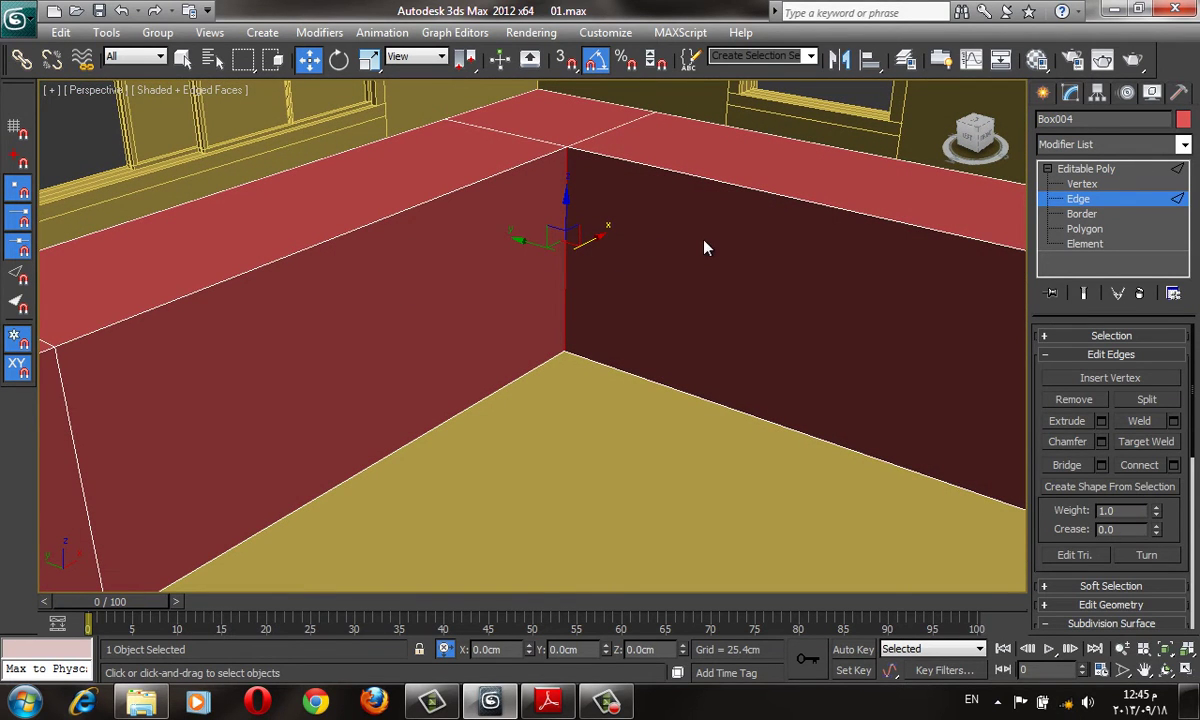
{"action": "mouse_move", "coordinate": [630, 300]}
{"action": "middle_mouse_down", "text": "alt"}
{"action": "mouse_move", "coordinate": [640, 284]}
{"action": "mouse_move", "coordinate": [590, 287]}
{"action": "middle_mouse_up", "text": "alt"}
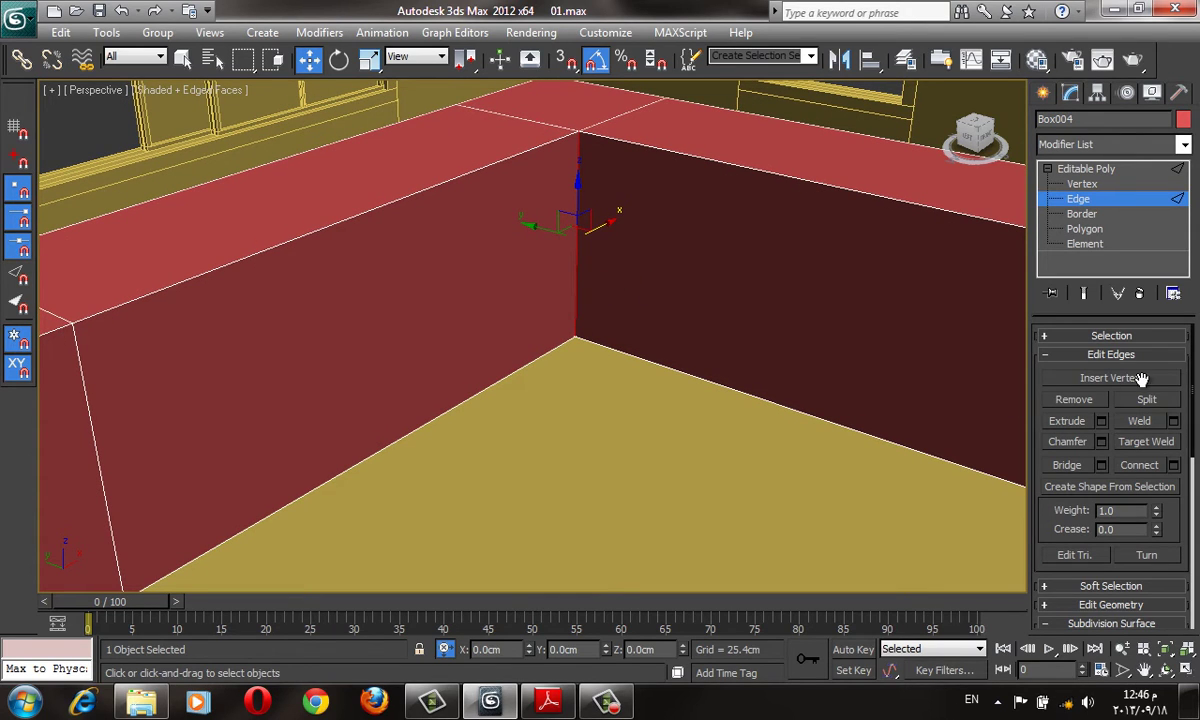
- Chamfer the selected corner edge with an amount of 20 and confirm it
{"action": "left_click", "coordinate": [1101, 442]}
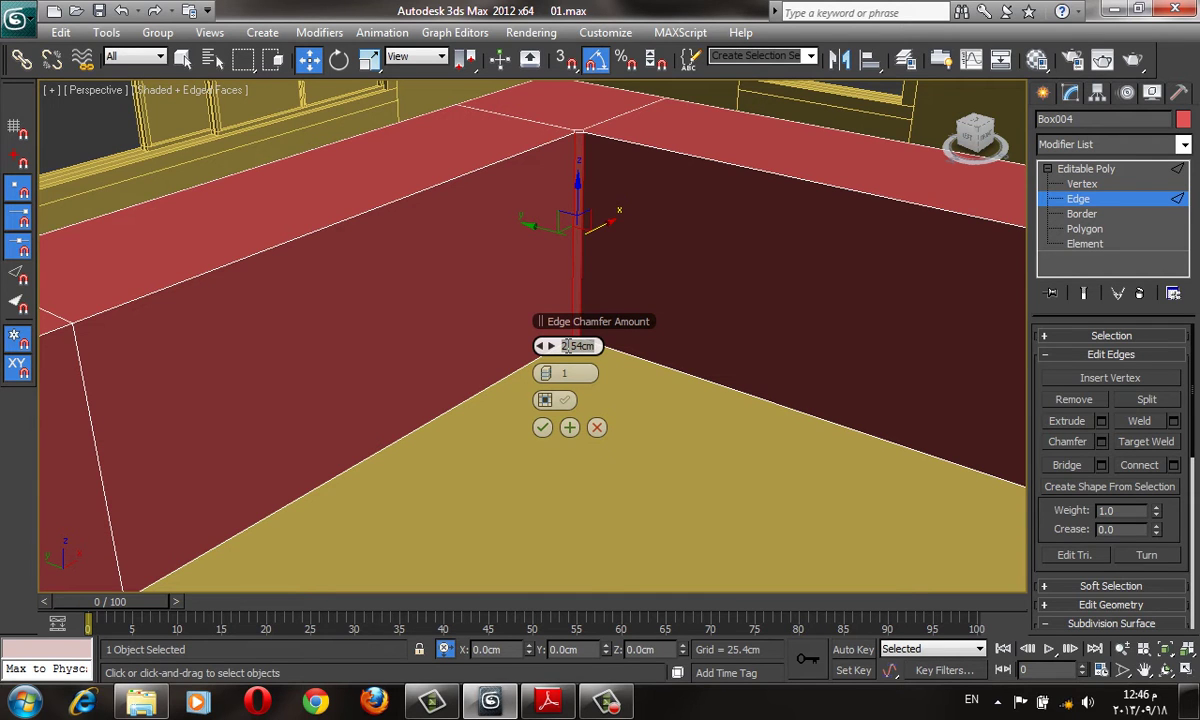
{"action": "type", "text": "20"}
{"action": "key", "text": "Return"}
{"action": "middle_click_drag", "start_coordinate": [683, 324], "coordinate": [553, 352], "text": "alt"}
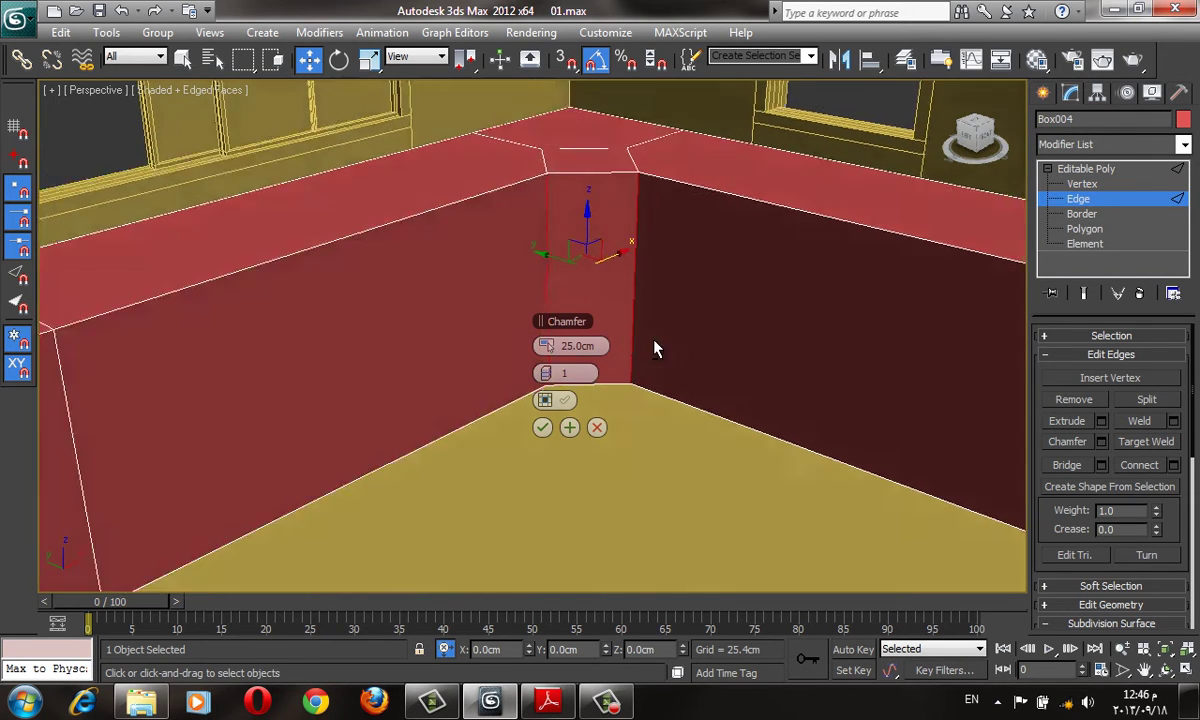
{"action": "left_click_drag", "start_coordinate": [551, 346], "coordinate": [553, 320]}
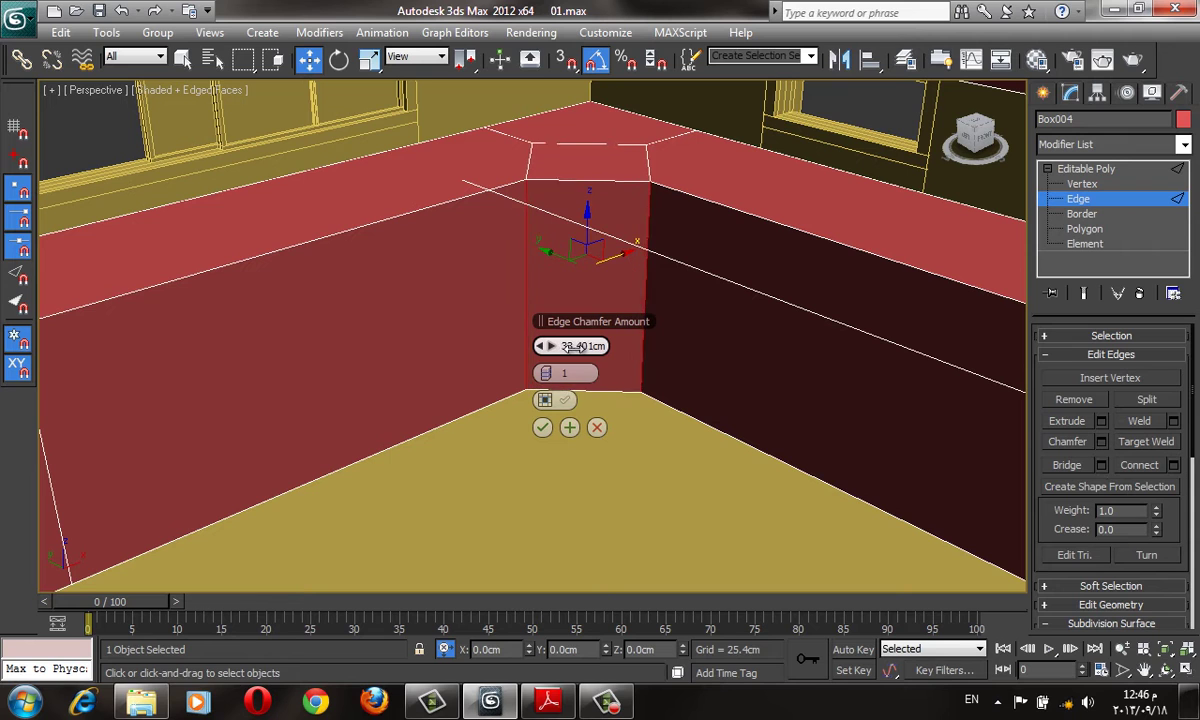
{"action": "type", "text": "20"}
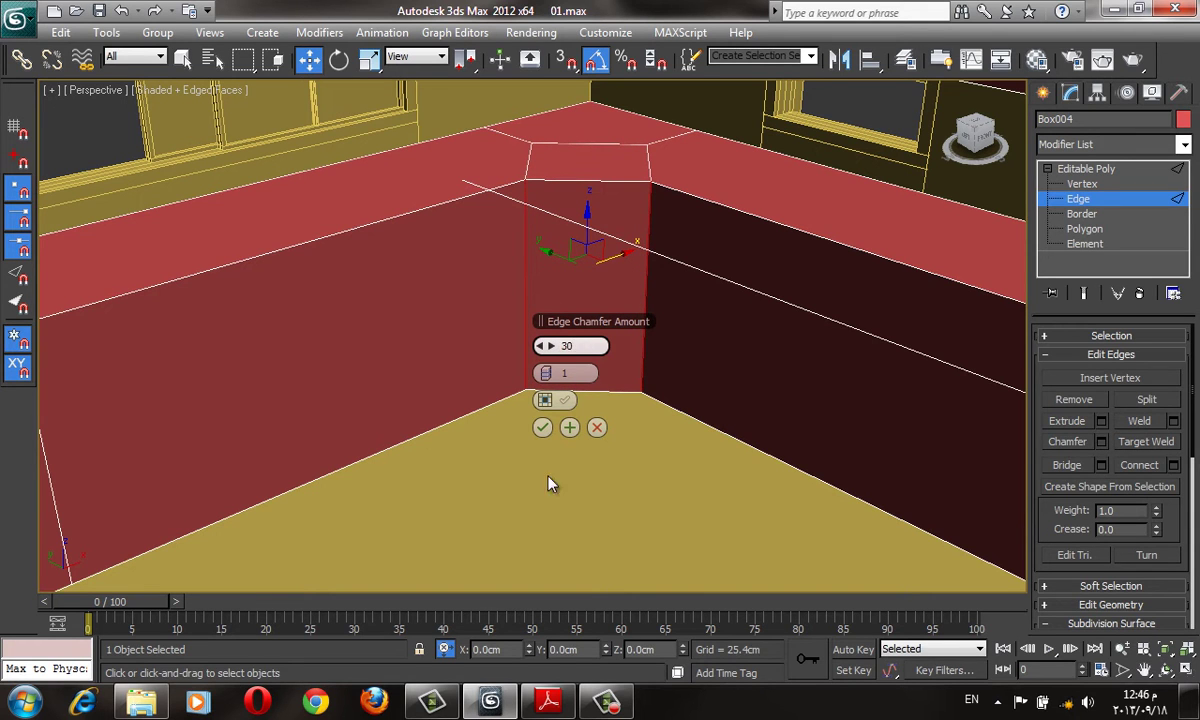
{"action": "key", "text": "Return"}
{"action": "left_click", "coordinate": [542, 427]}
- Orbit out to see the whole kitchen corner, then bring up the Interior Project PDF
{"action": "key", "text": "F4"}
{"action": "scroll", "coordinate": [545, 500], "scroll_direction": "down", "scroll_amount": 5}
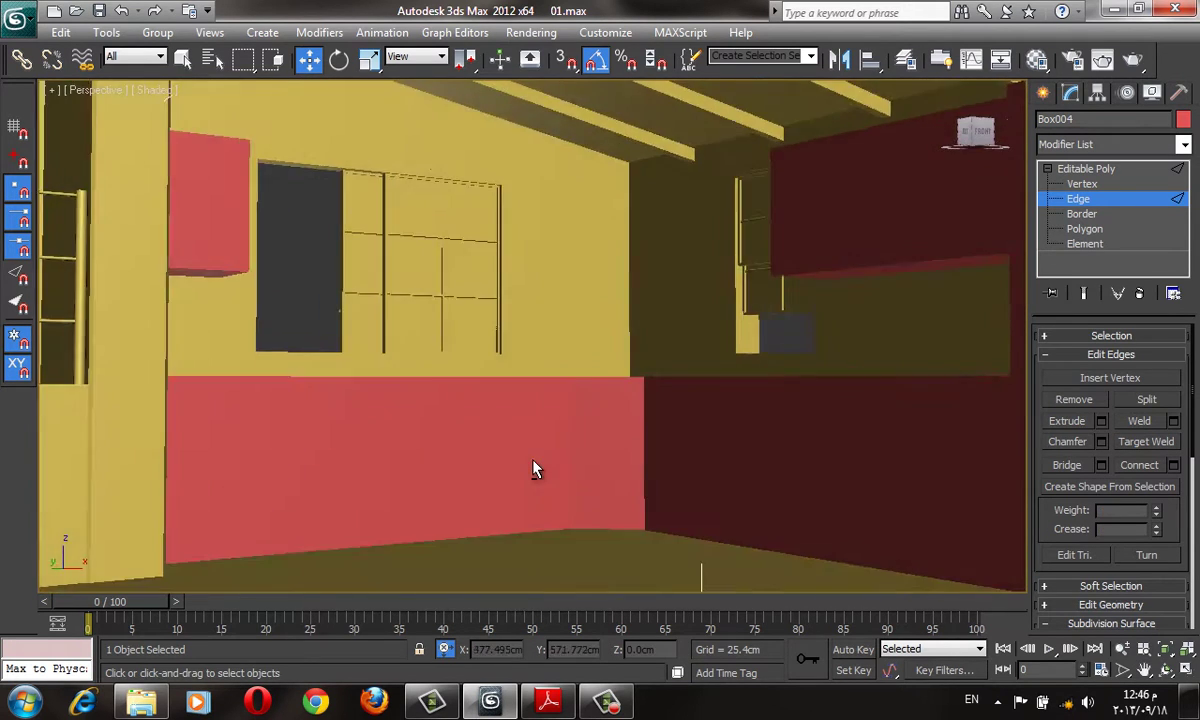
{"action": "mouse_move", "coordinate": [533, 469]}
{"action": "middle_mouse_down", "text": "alt"}
{"action": "mouse_move", "coordinate": [605, 490]}
{"action": "mouse_move", "coordinate": [681, 462]}
{"action": "middle_mouse_up", "text": "alt"}
{"action": "key", "text": "F4"}
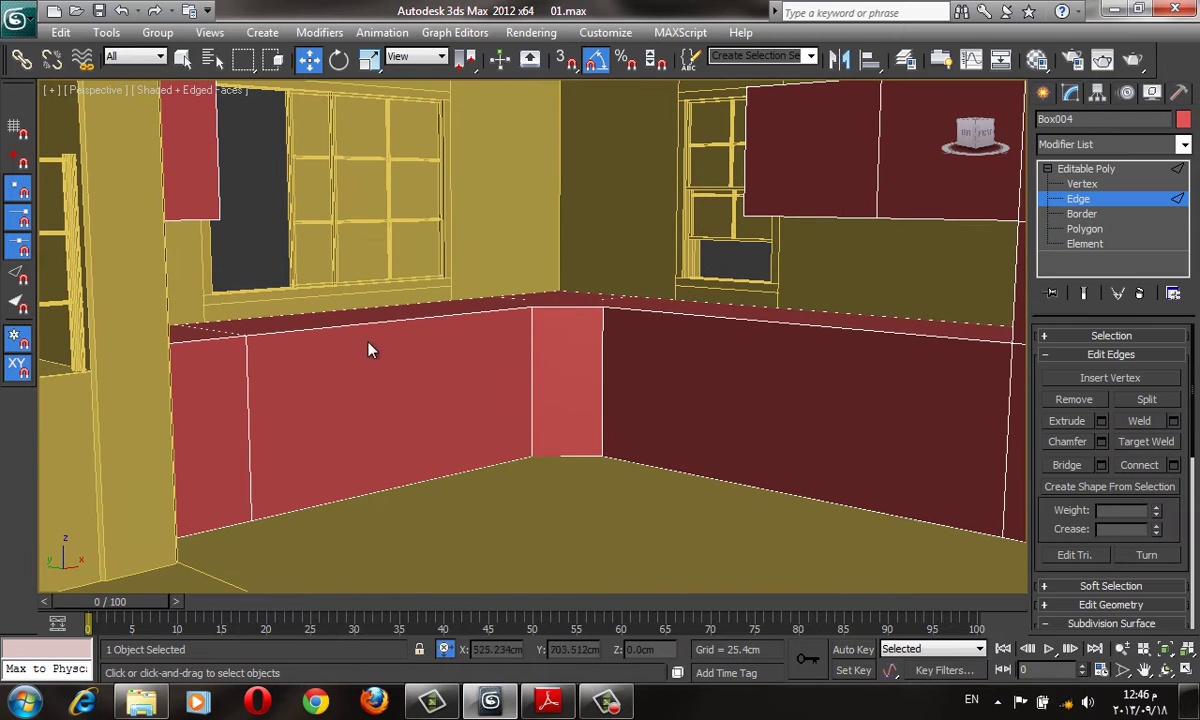
{"action": "left_click", "coordinate": [548, 701]}
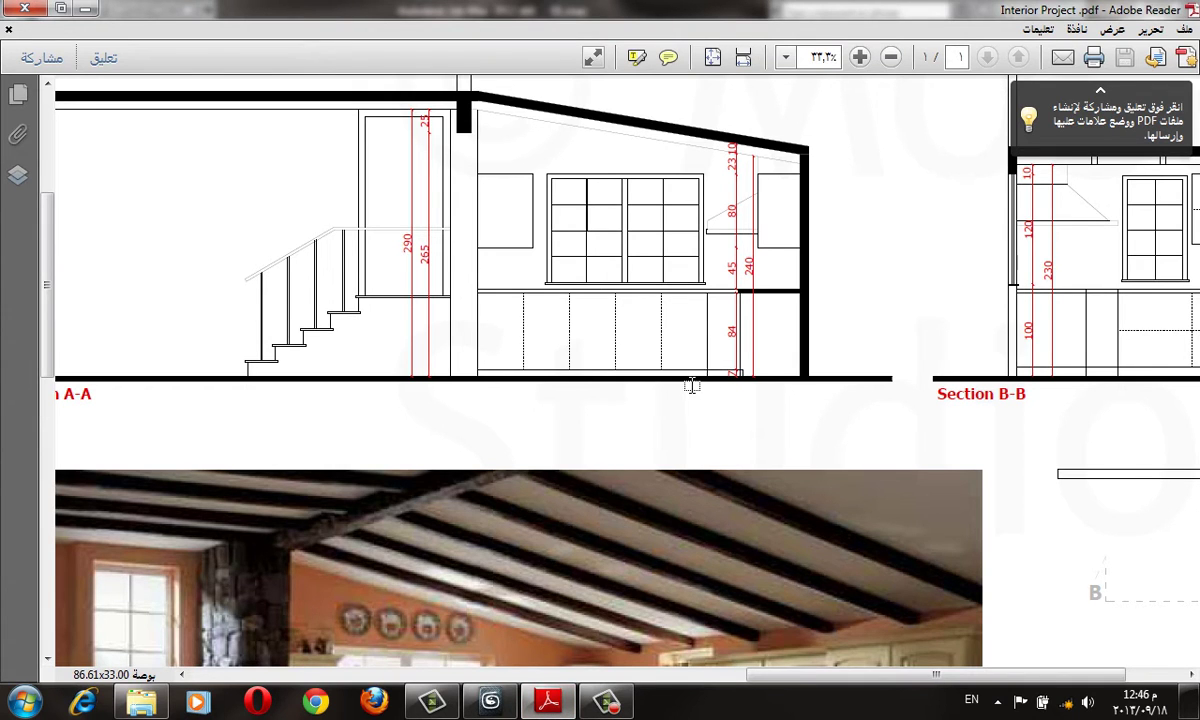
- Zoom the PDF onto Section A-A's 84 cm base cabinet height, then go back to 3ds Max
{"action": "scroll", "coordinate": [691, 386], "scroll_direction": "up", "scroll_amount": 2, "text": "ctrl"}
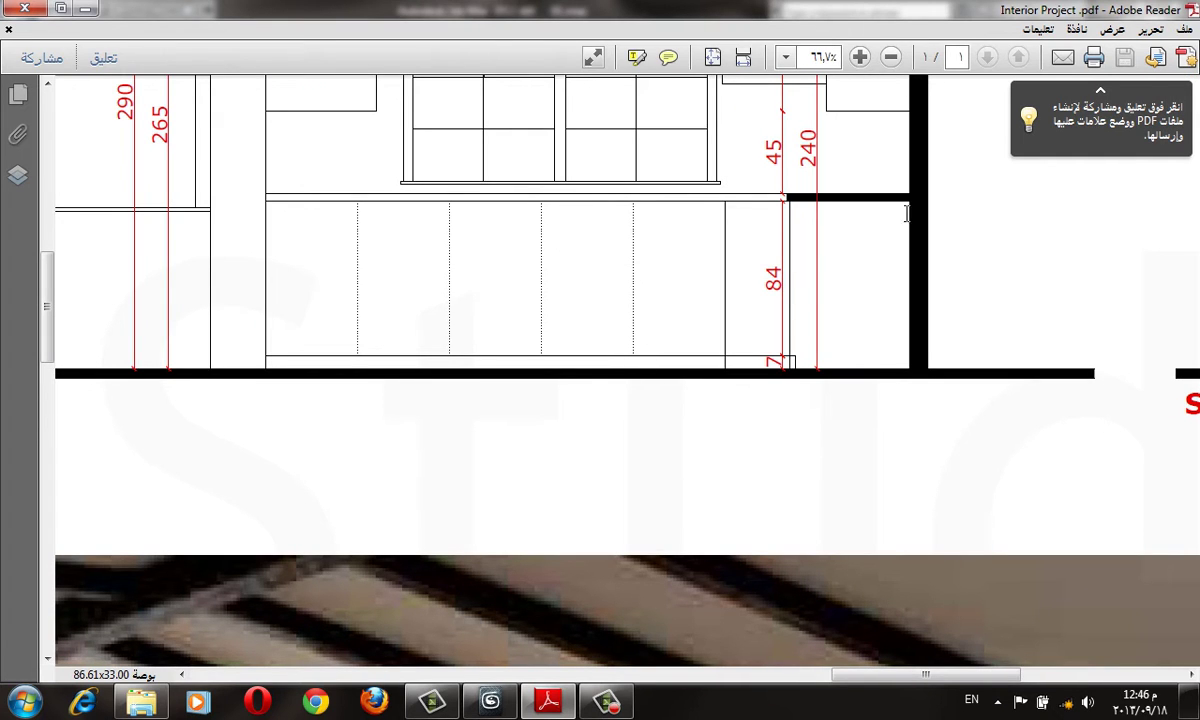
{"action": "scroll", "coordinate": [843, 322], "scroll_direction": "down", "scroll_amount": 1}
{"action": "scroll", "coordinate": [407, 185], "scroll_direction": "down", "scroll_amount": 2}
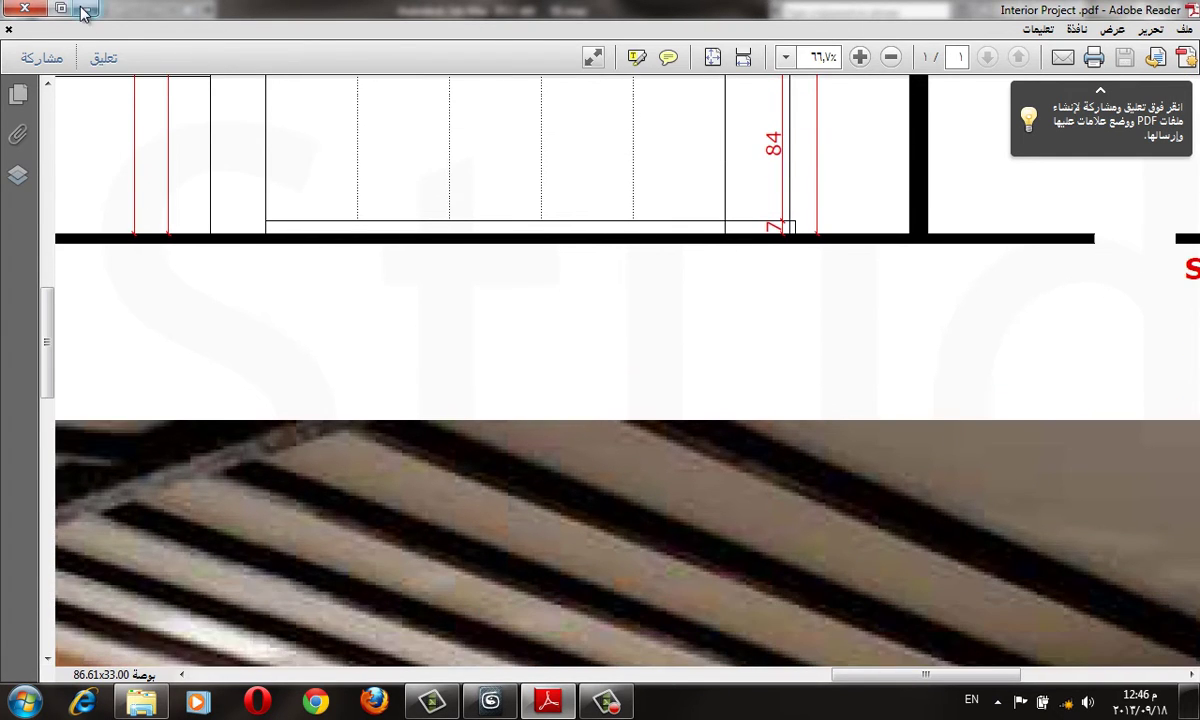
{"action": "left_click", "coordinate": [490, 701]}
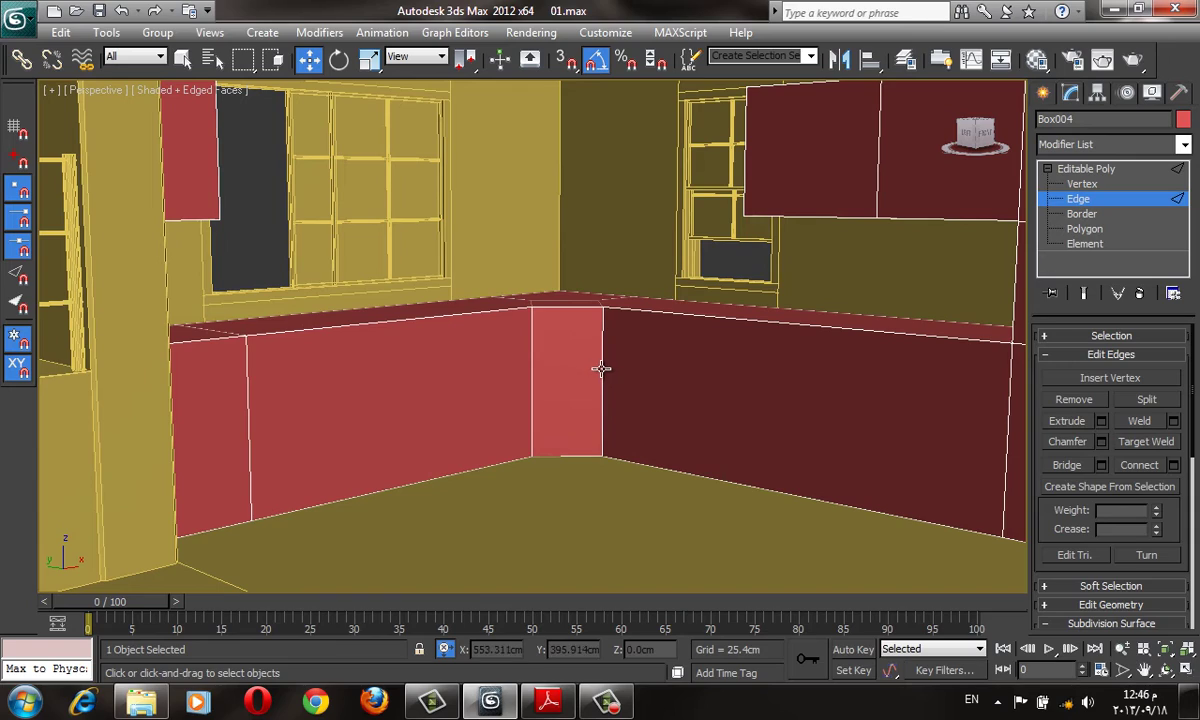
- Connect the ring of vertical cabinet edges into a new horizontal edge loop
{"action": "left_click", "coordinate": [1007, 401]}
{"action": "key", "text": "F3"}
{"action": "middle_click_drag", "start_coordinate": [995, 490], "coordinate": [890, 450], "text": "alt"}
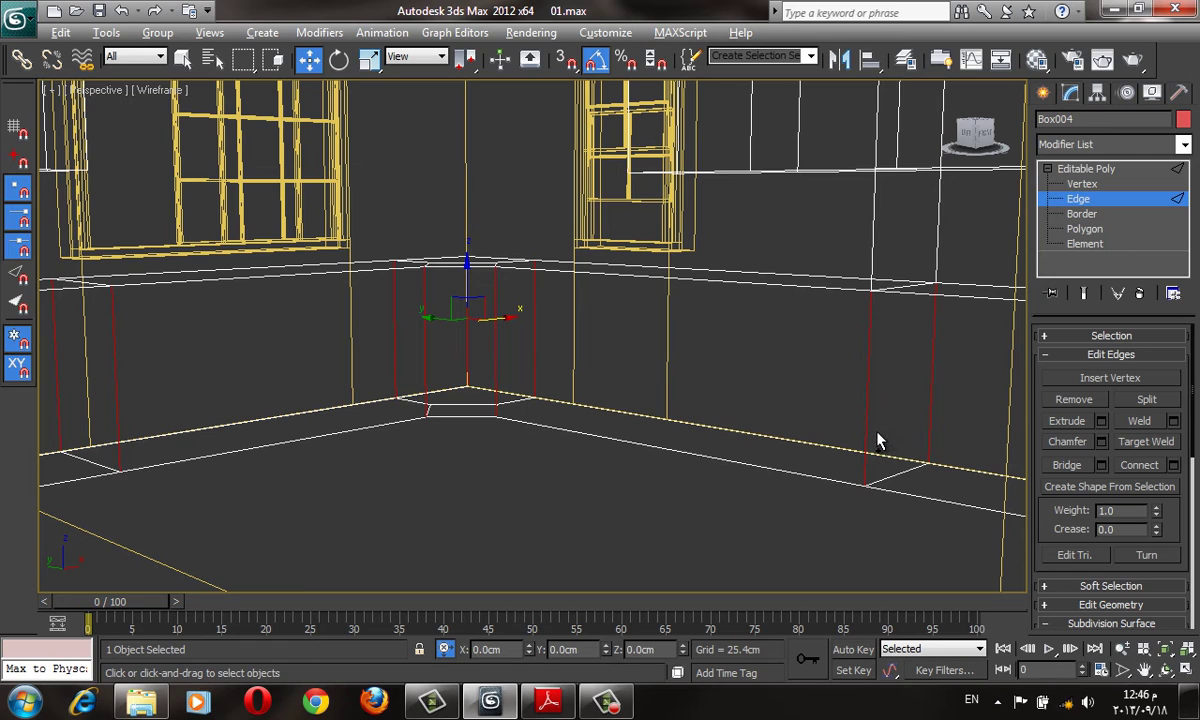
{"action": "left_click", "coordinate": [1172, 465]}
{"action": "left_click", "coordinate": [541, 428]}
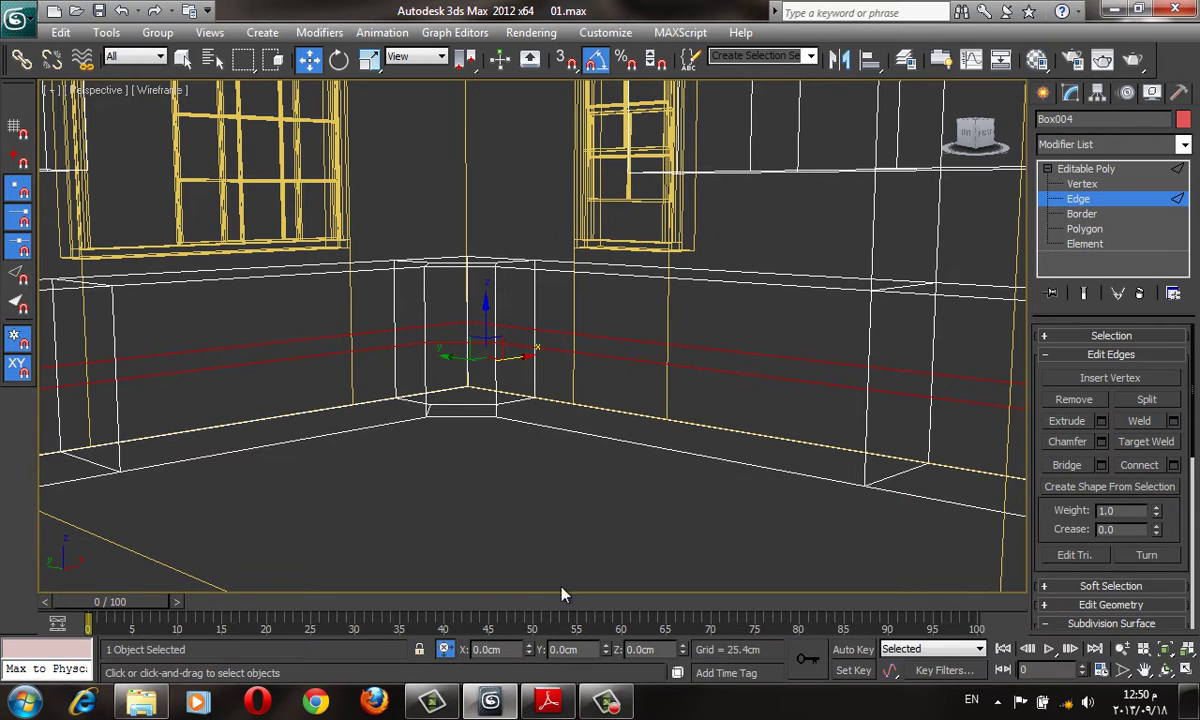
- Snap the new edge loop to the wall bottom, then offset it 10 in Z
{"action": "middle_click_drag", "start_coordinate": [543, 511], "coordinate": [675, 546]}
{"action": "key", "text": "F3"}
{"action": "key", "text": "F3"}
{"action": "key", "text": "F3"}
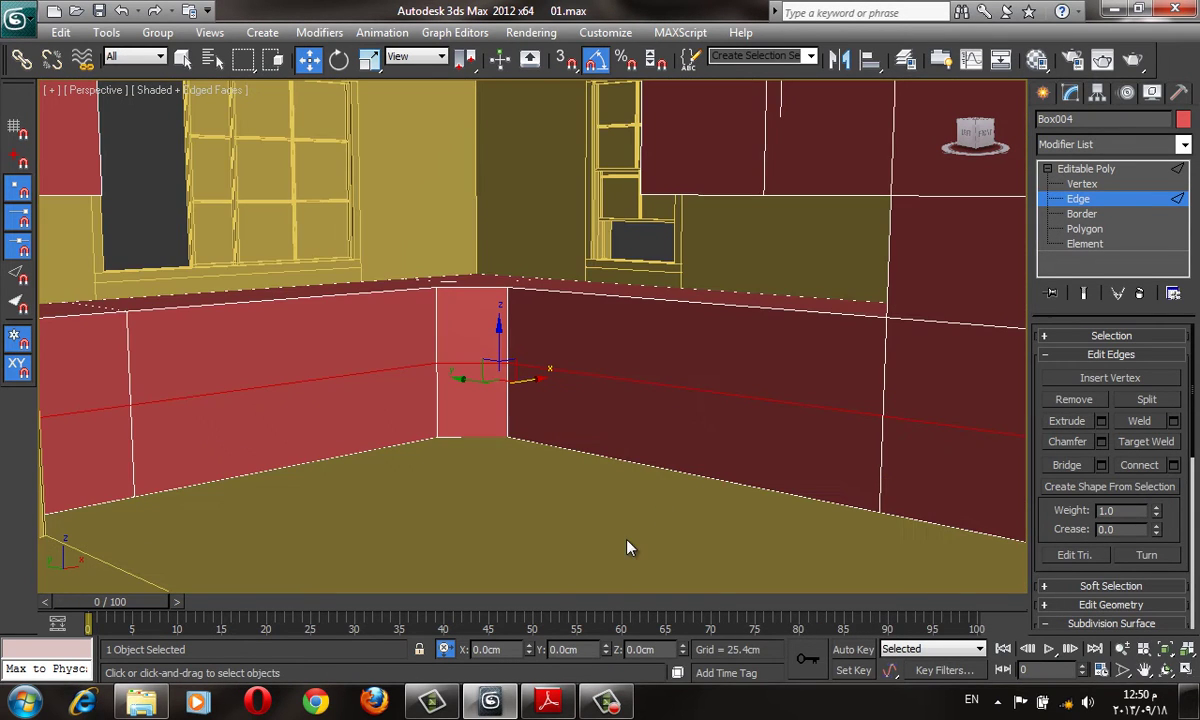
{"action": "key", "text": "space"}
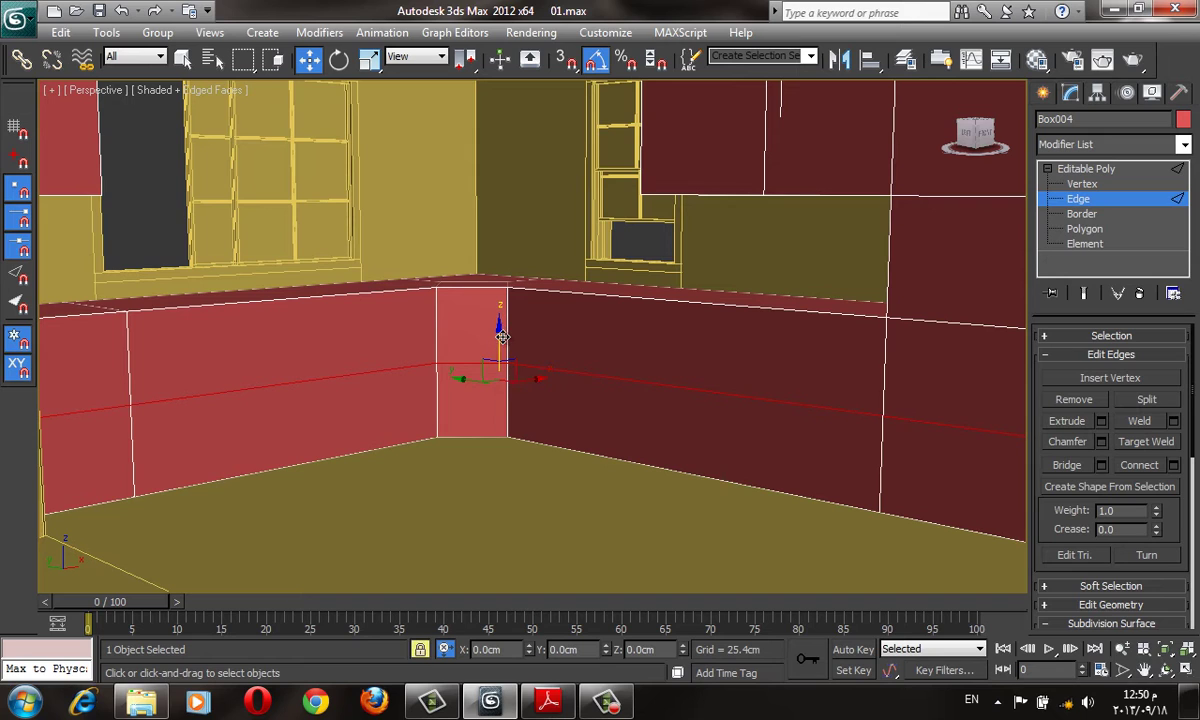
{"action": "middle_click_drag", "start_coordinate": [878, 418], "coordinate": [873, 410]}
{"action": "key", "text": "s"}
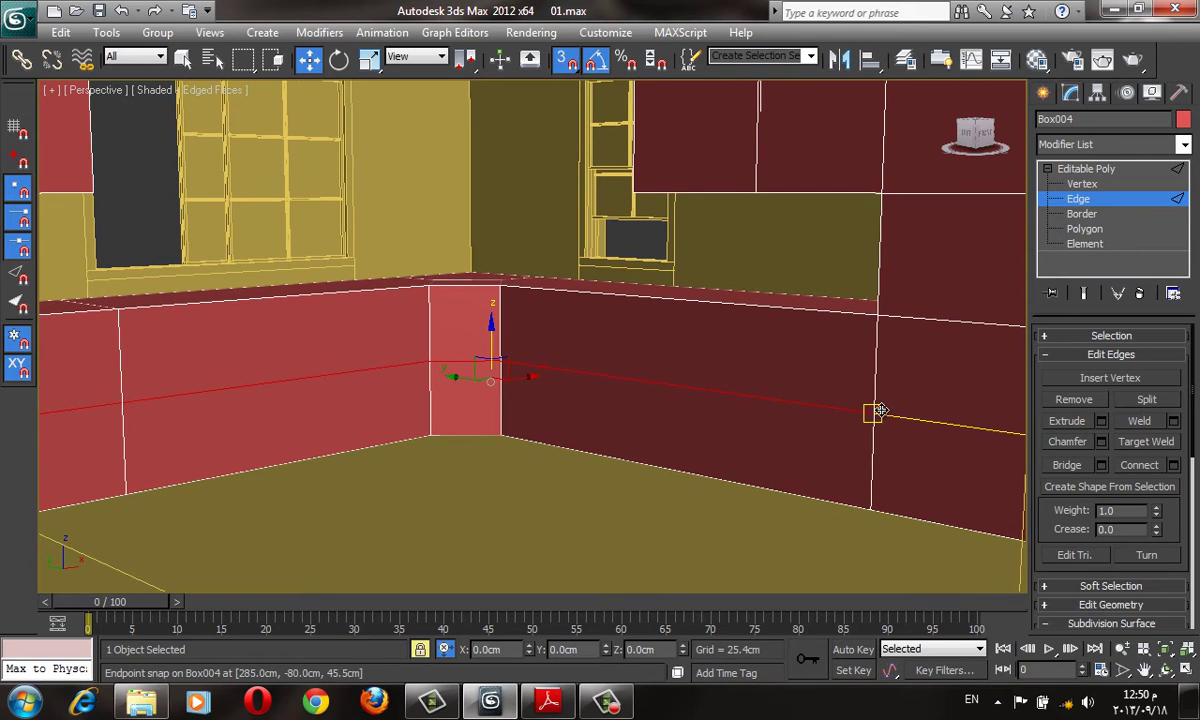
{"action": "left_click_drag", "start_coordinate": [873, 410], "coordinate": [862, 518]}
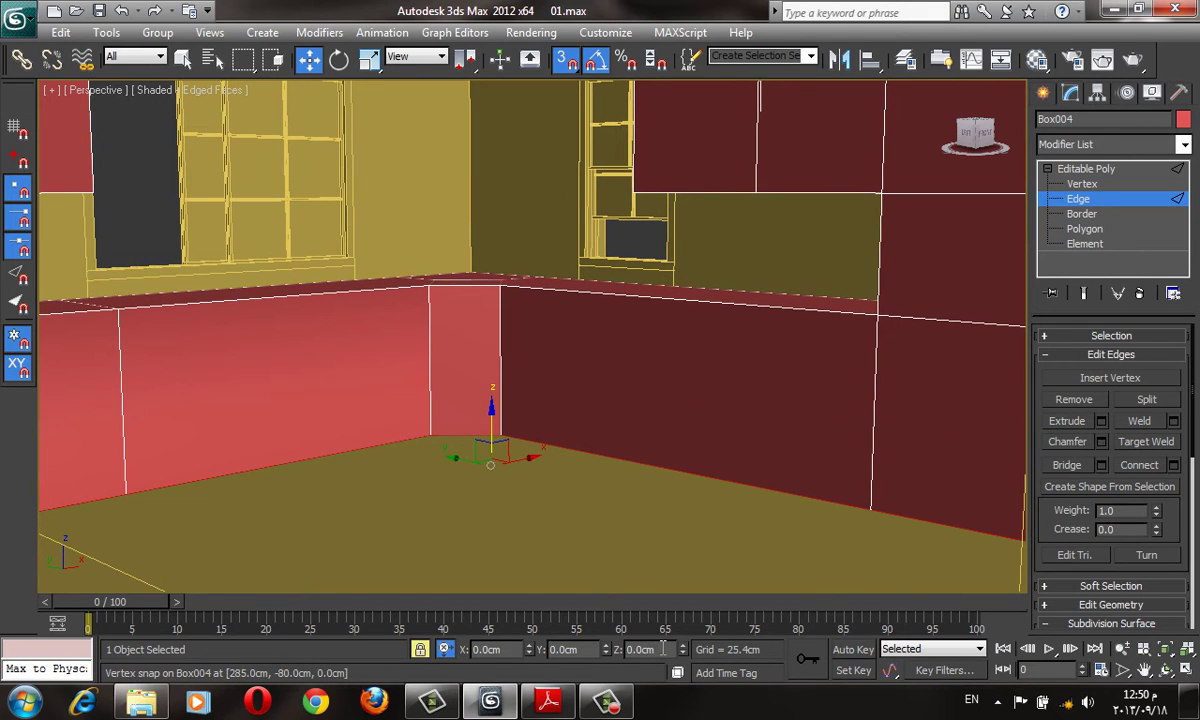
{"action": "left_click", "coordinate": [662, 649]}
{"action": "type", "text": "10"}
{"action": "key", "text": "Return"}
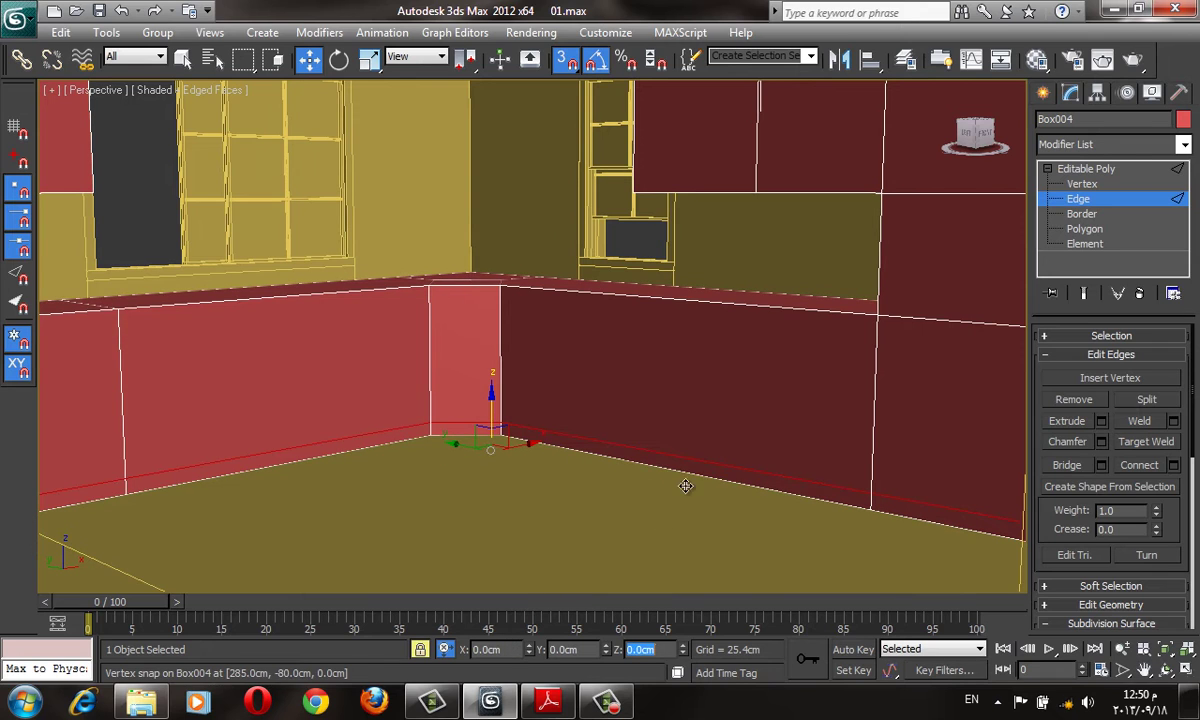
- Pan across the cabinet corner to review the new edge loop
{"action": "middle_click_drag", "start_coordinate": [730, 502], "coordinate": [770, 524]}
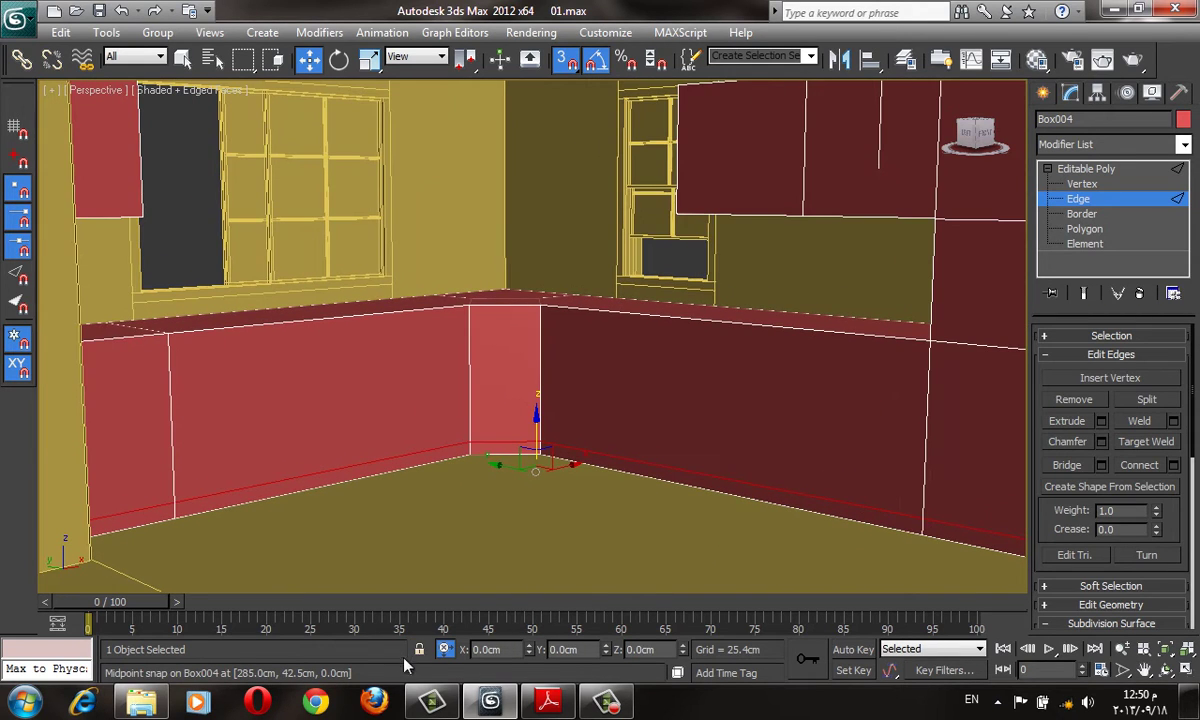
{"action": "left_click", "coordinate": [612, 703]}
{"action": "left_click", "coordinate": [612, 703]}
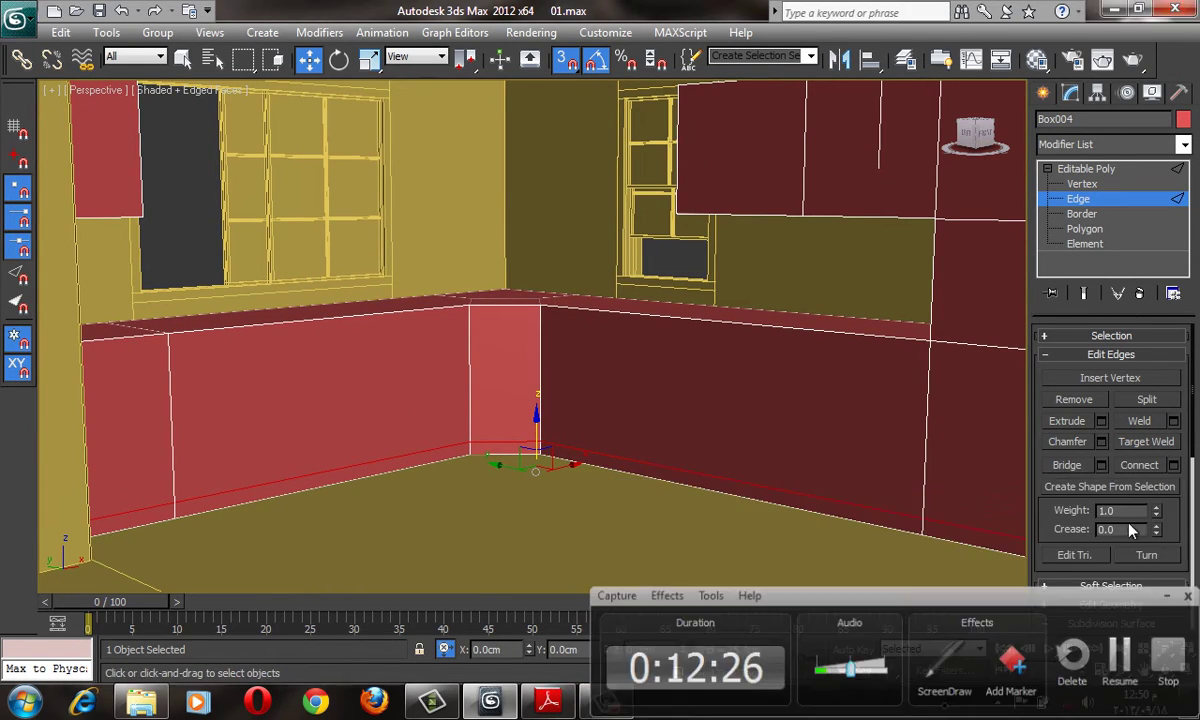
{"action": "middle_click_drag", "start_coordinate": [750, 242], "coordinate": [772, 383]}
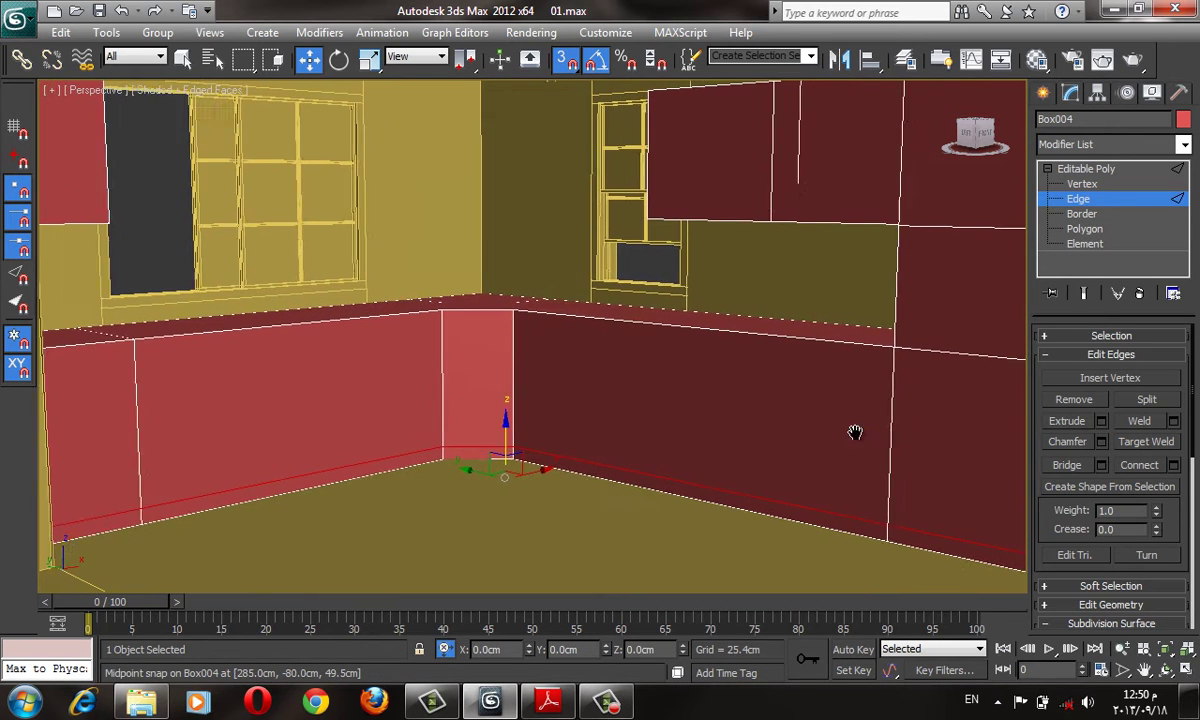
- Zoom the PDF out to 25% to show the kitchen photo, then restore down Adobe Reader
{"action": "left_click", "coordinate": [548, 703]}
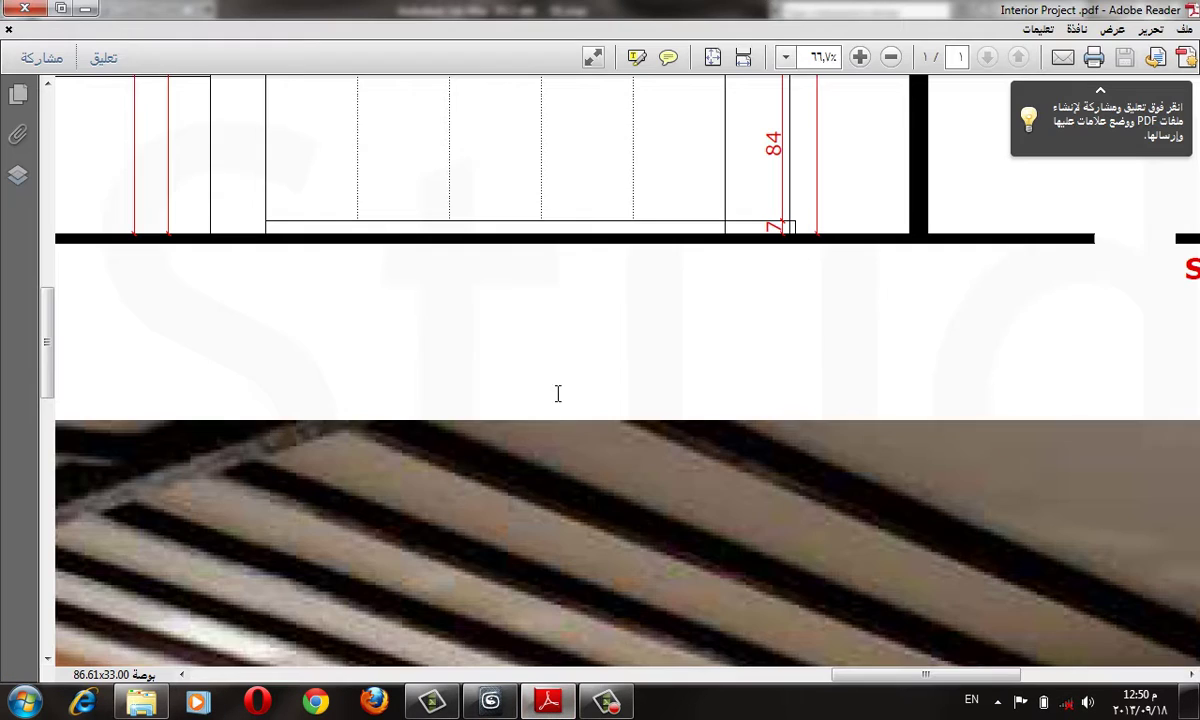
{"action": "scroll", "coordinate": [570, 470], "scroll_direction": "down", "scroll_amount": 1}
{"action": "scroll", "coordinate": [570, 470], "scroll_direction": "down", "scroll_amount": 3, "text": "ctrl"}
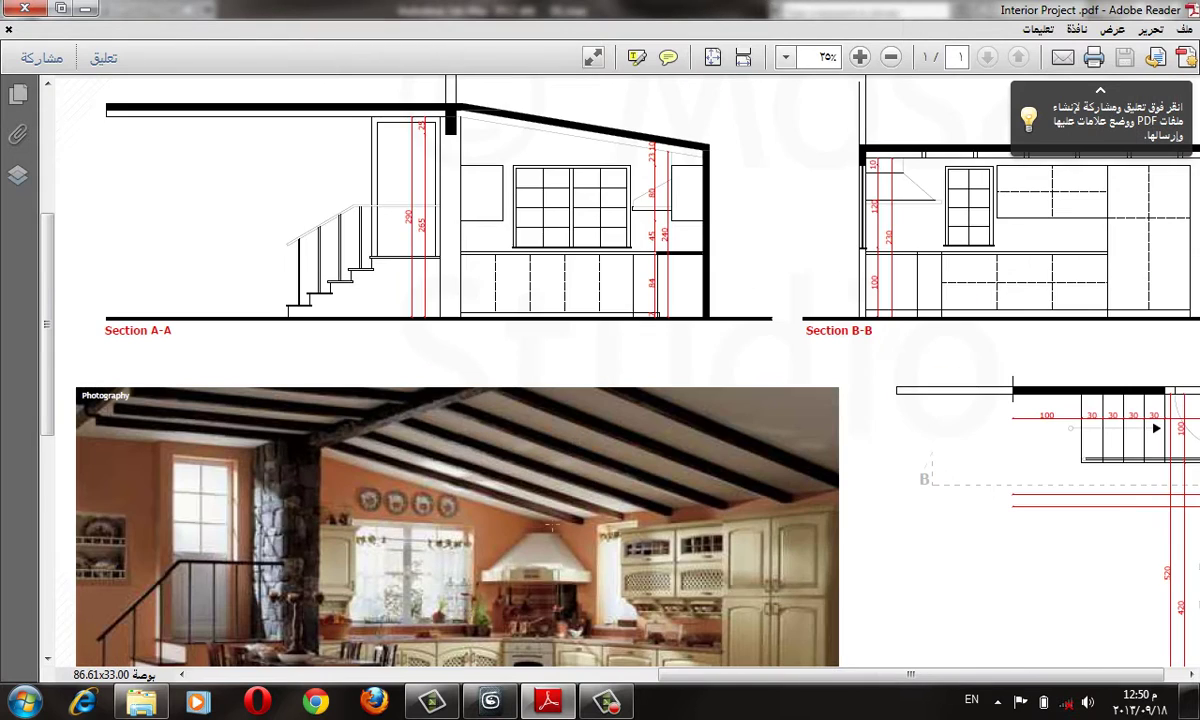
{"action": "mouse_move", "coordinate": [411, 590]}
{"action": "left_mouse_down"}
{"action": "mouse_move", "coordinate": [434, 421]}
{"action": "mouse_move", "coordinate": [452, 421]}
{"action": "left_mouse_up"}
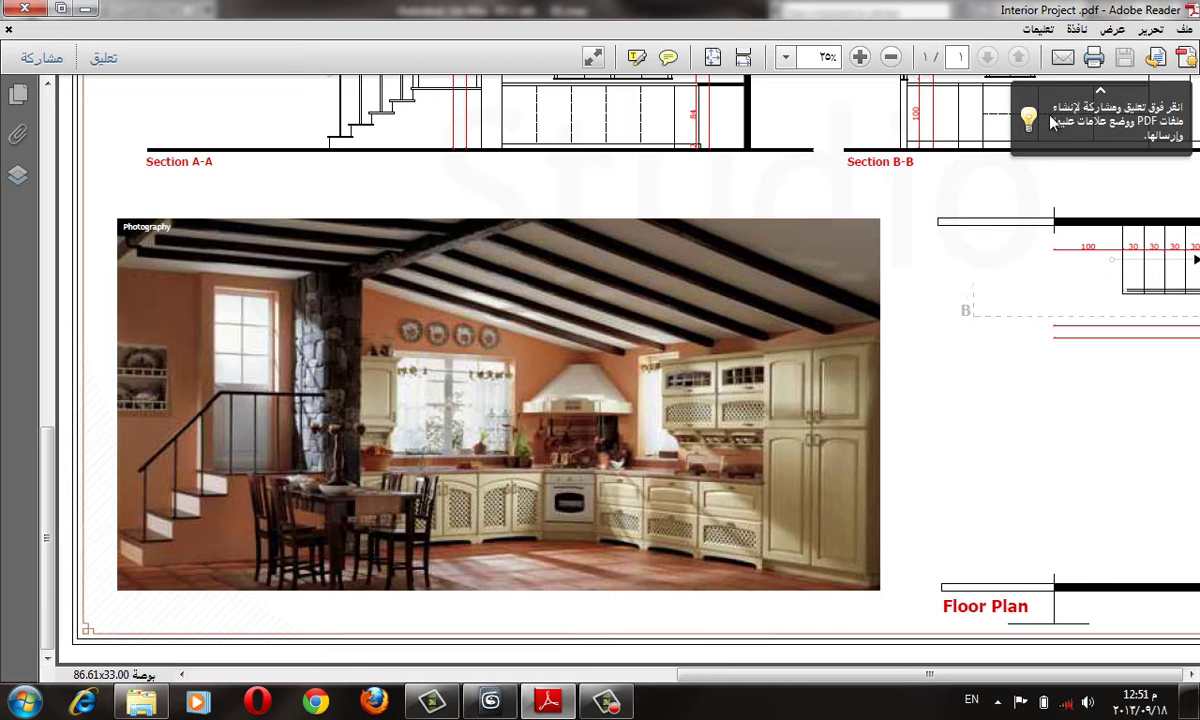
{"action": "left_click", "coordinate": [61, 8]}
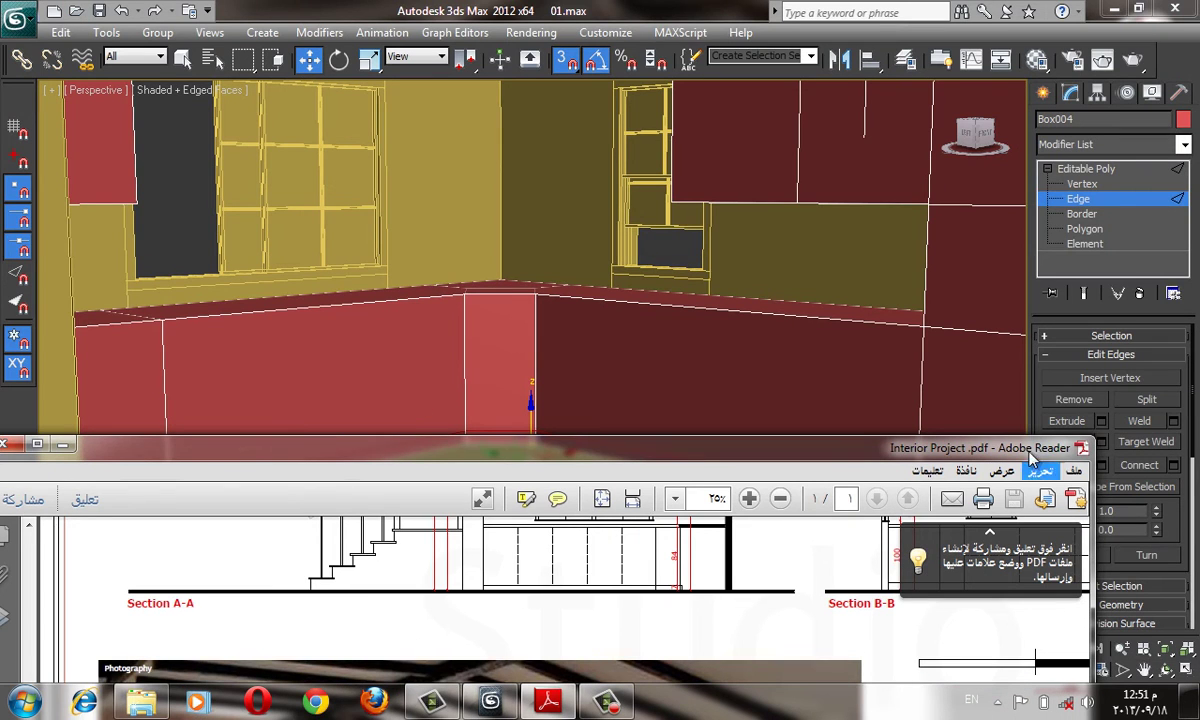
- Zoom in on the counter front with snapping off and delete a vertical edge there
{"action": "left_click", "coordinate": [62, 443]}
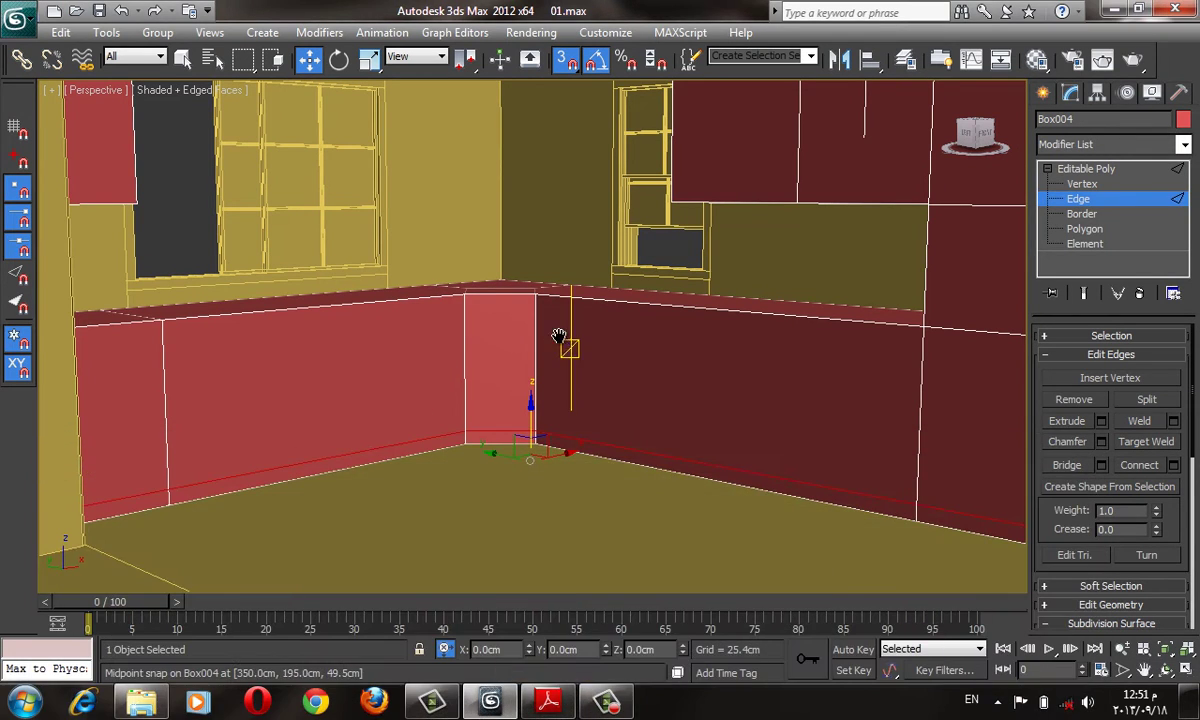
{"action": "mouse_move", "coordinate": [560, 340]}
{"action": "middle_mouse_down", "text": "alt"}
{"action": "mouse_move", "coordinate": [622, 362]}
{"action": "mouse_move", "coordinate": [600, 360]}
{"action": "middle_mouse_up", "text": "alt"}
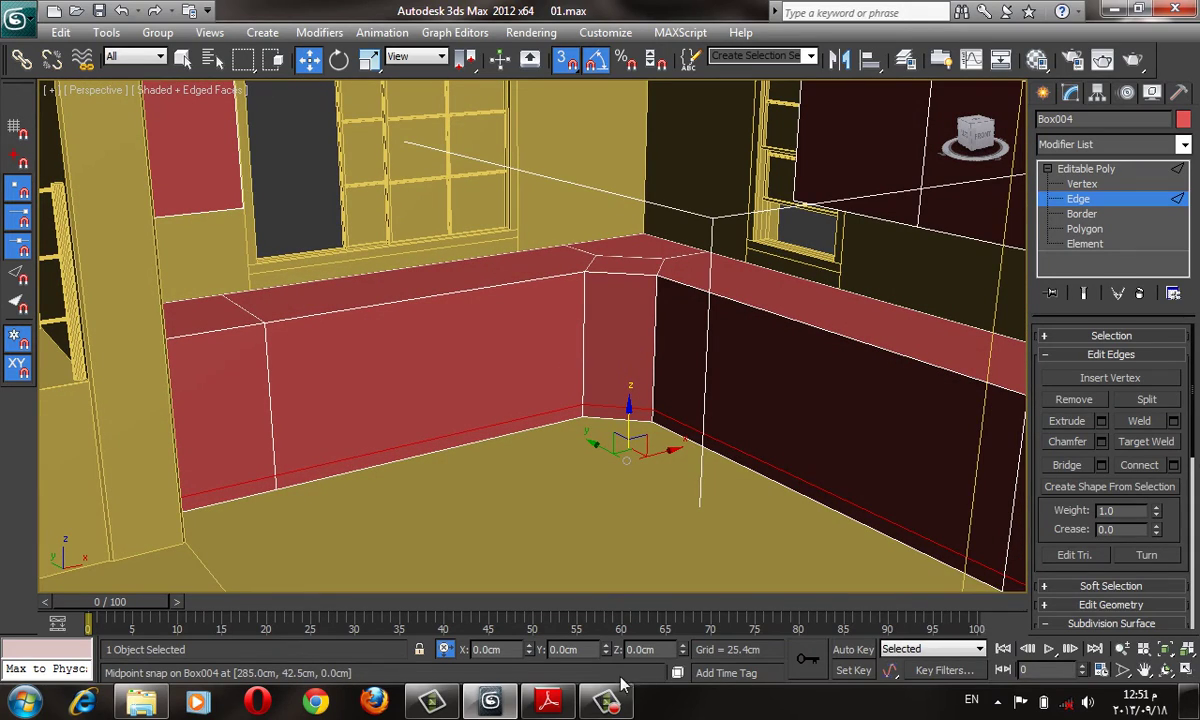
{"action": "middle_click_drag", "start_coordinate": [537, 500], "coordinate": [455, 327], "text": "alt"}
{"action": "key", "text": "F3"}
{"action": "scroll", "coordinate": [400, 394], "scroll_direction": "up", "scroll_amount": 3}
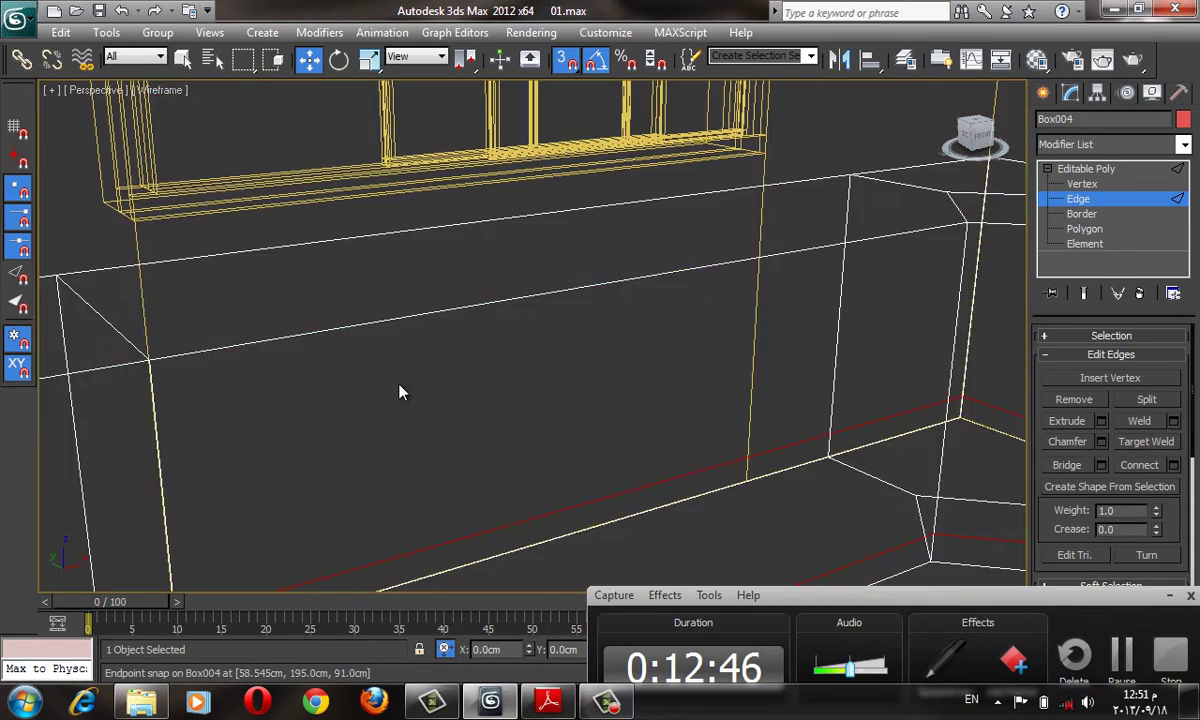
{"action": "middle_click_drag", "start_coordinate": [400, 394], "coordinate": [565, 343], "text": "alt"}
{"action": "key", "text": "s"}
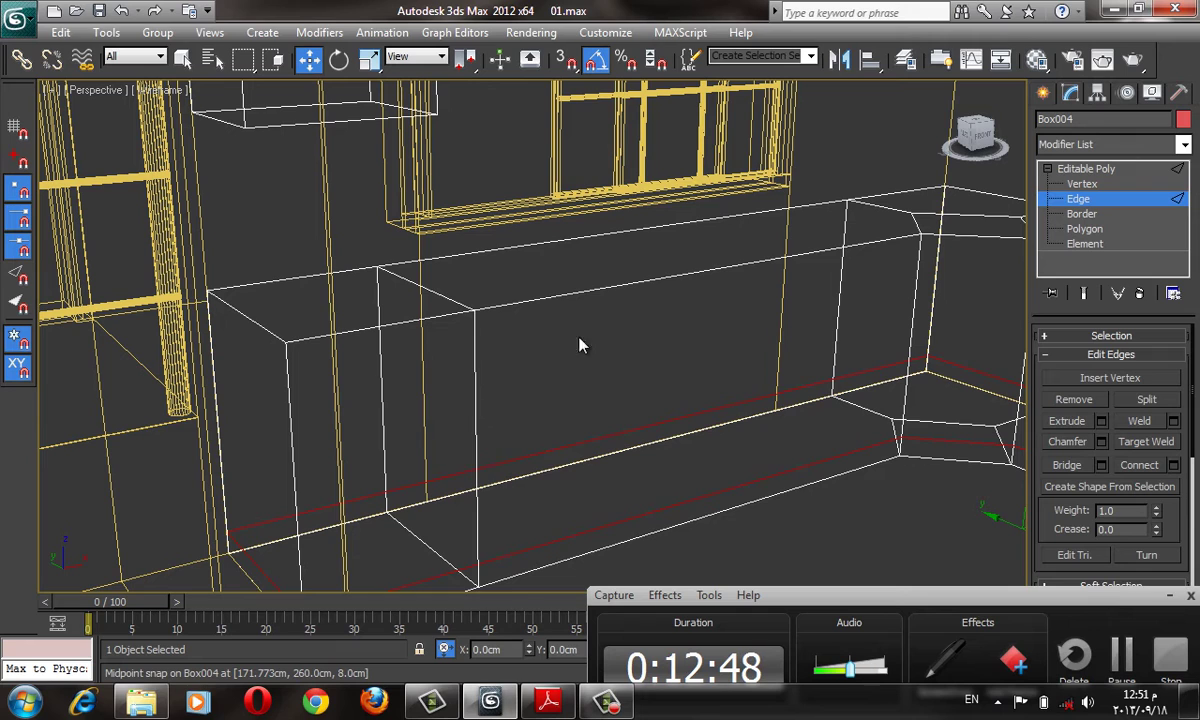
{"action": "left_click", "coordinate": [474, 356]}
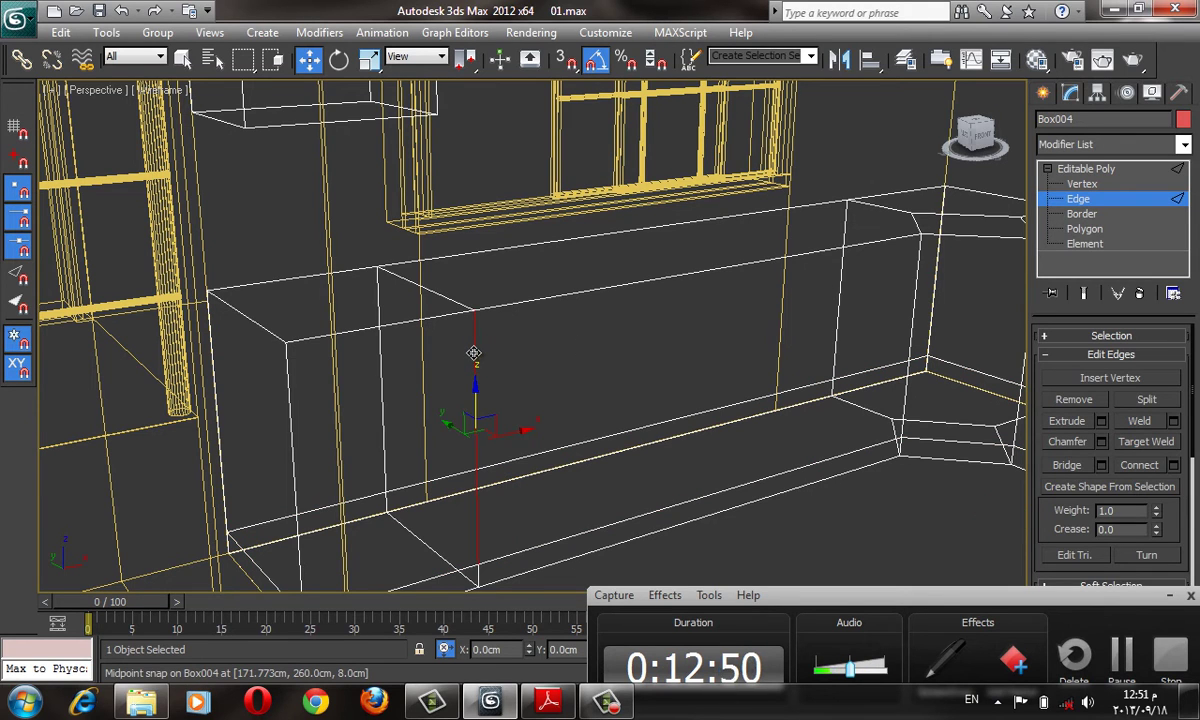
{"action": "key", "text": "BackSpace"}
{"action": "key", "text": "F3"}
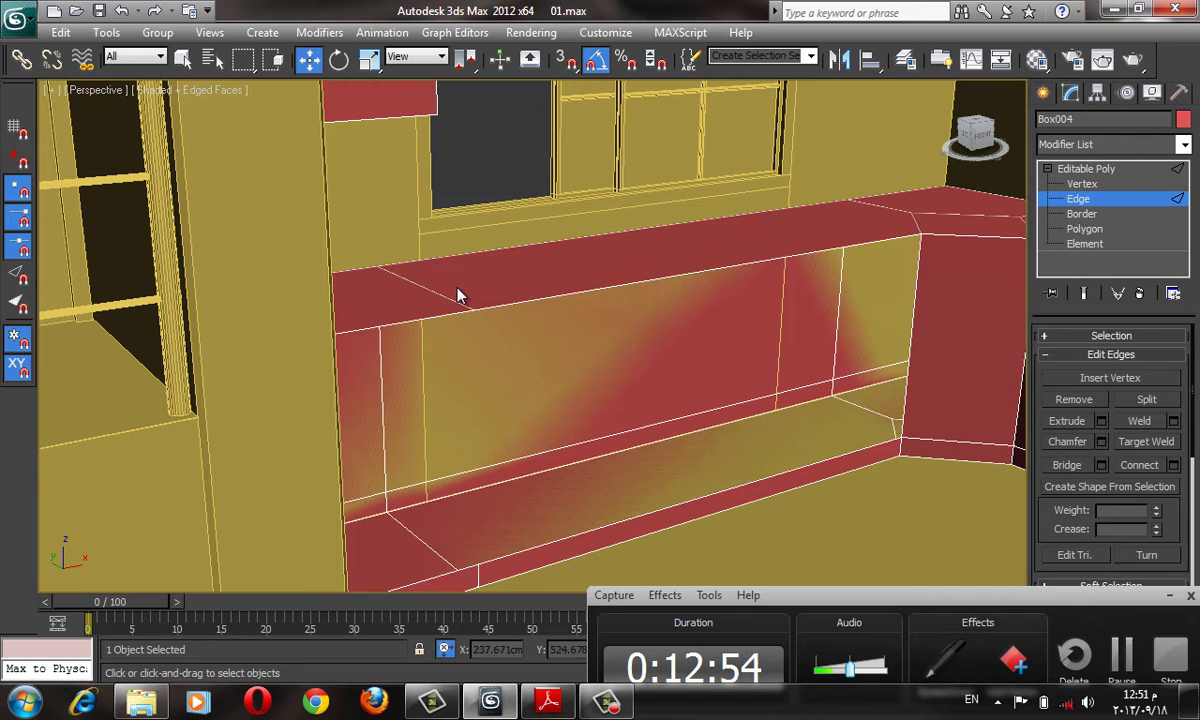
- Select the front vertical edge, extend it to a full loop, and Remove it
{"action": "left_click", "coordinate": [470, 307]}
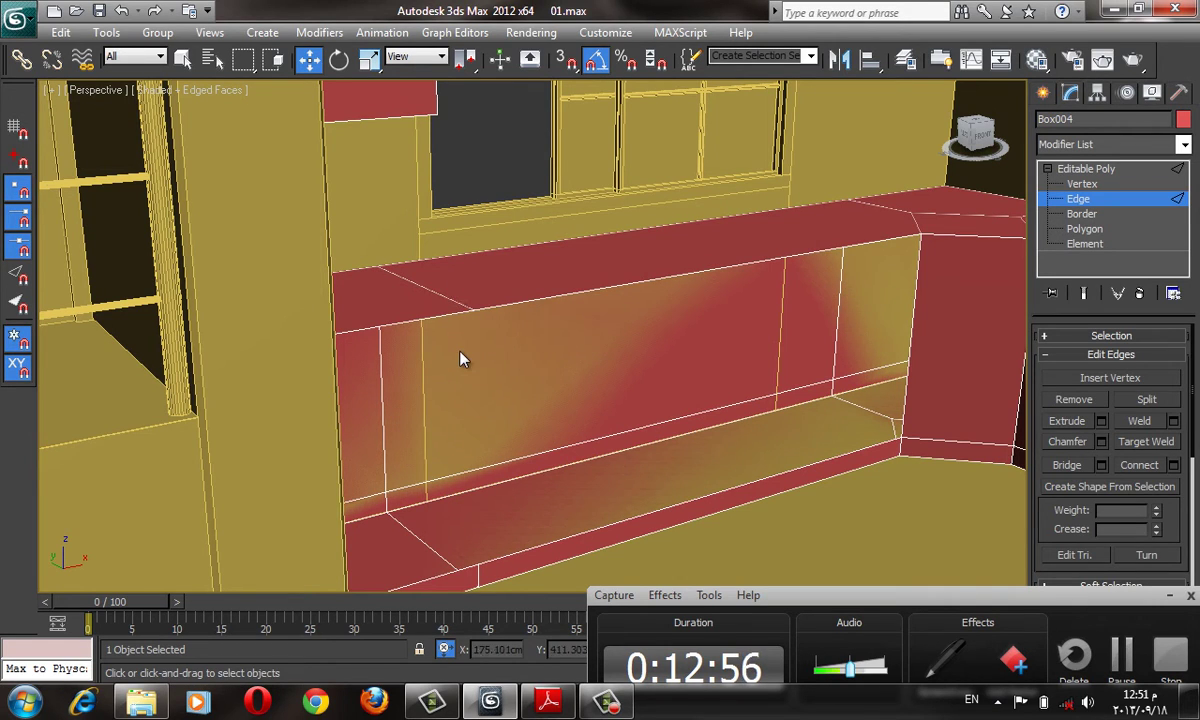
{"action": "left_click", "coordinate": [472, 358]}
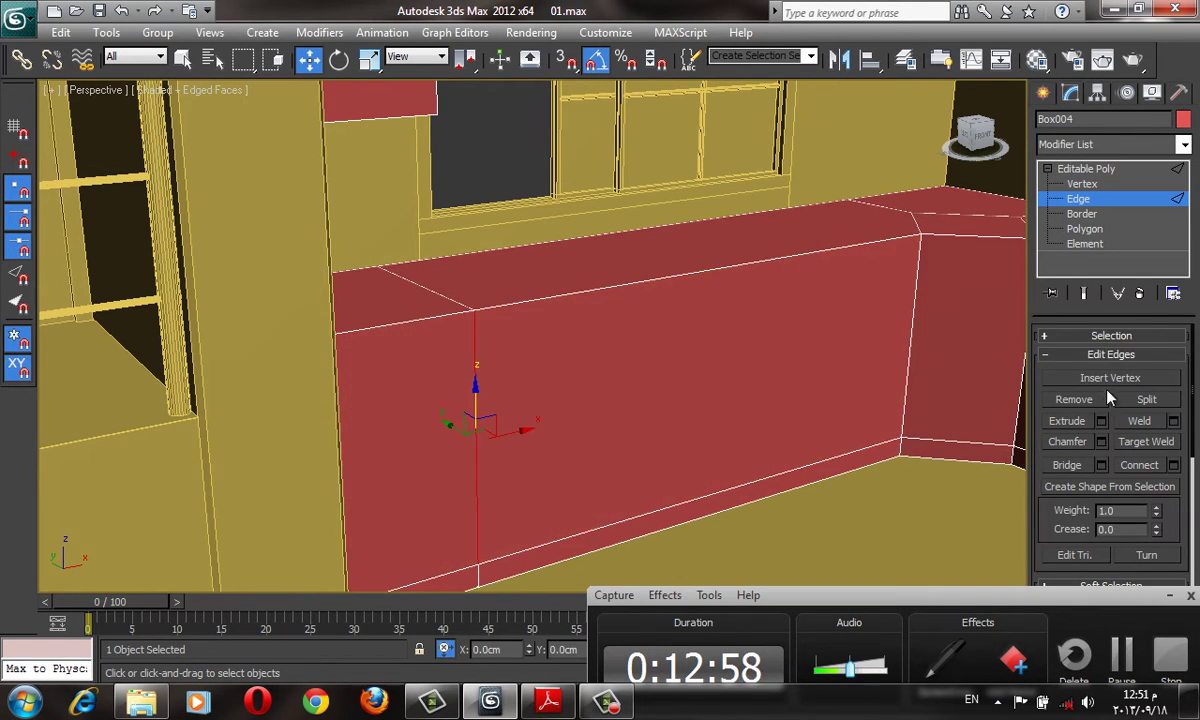
{"action": "scroll", "coordinate": [1065, 372], "scroll_direction": "down", "scroll_amount": 1}
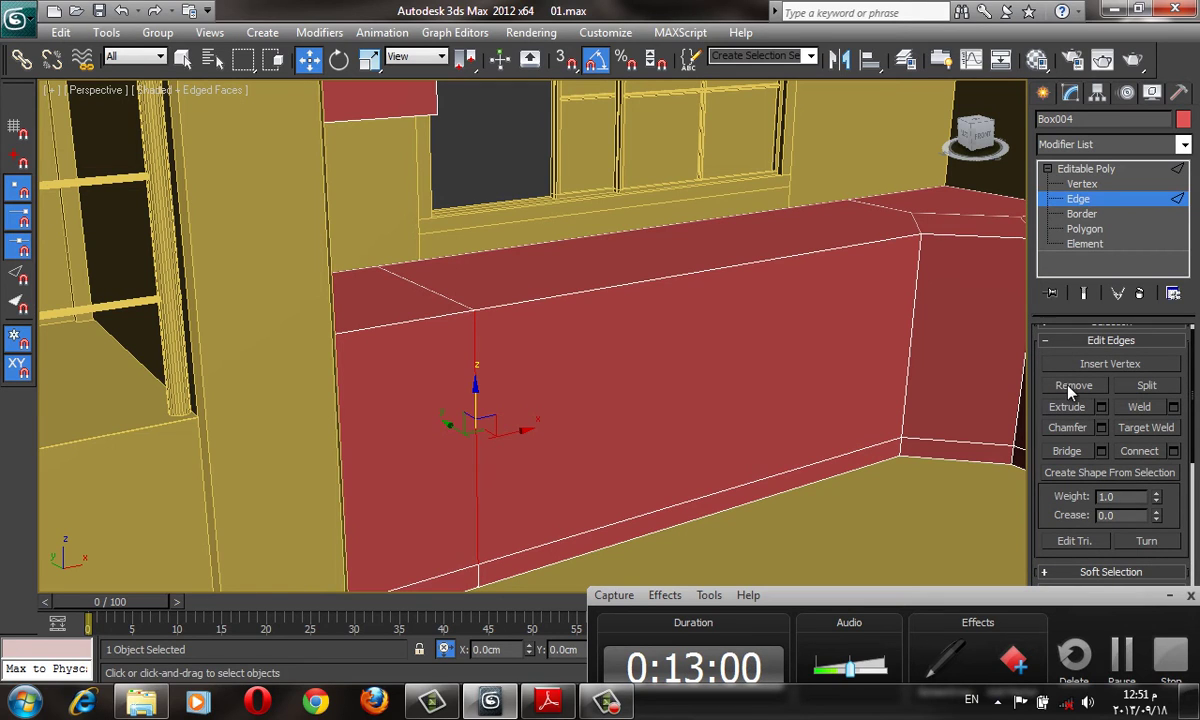
{"action": "left_click", "coordinate": [1068, 388]}
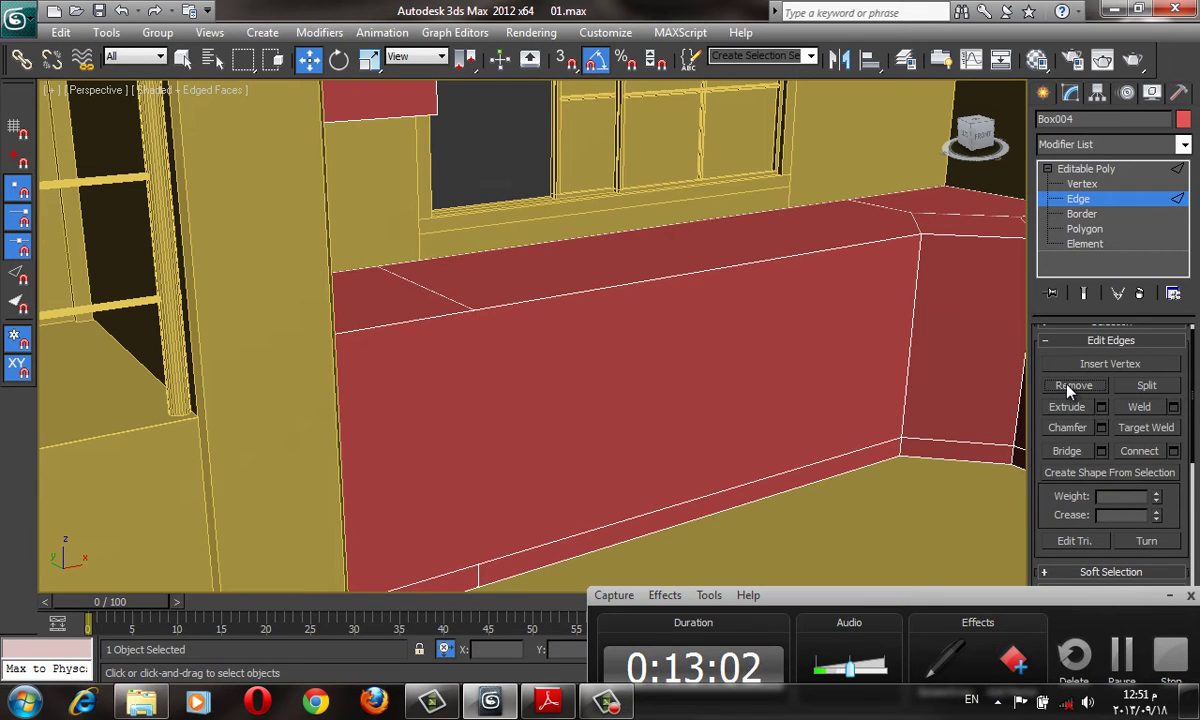
{"action": "key", "text": "ctrl+z"}
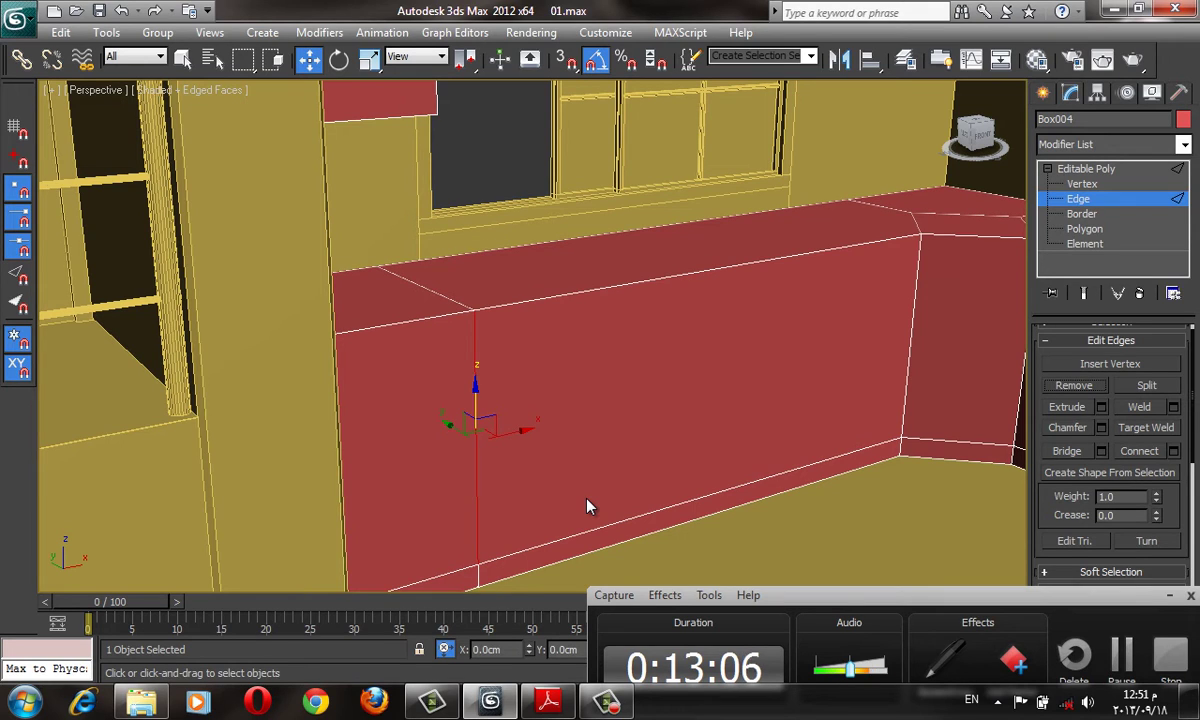
{"action": "key", "text": "alt+r"}
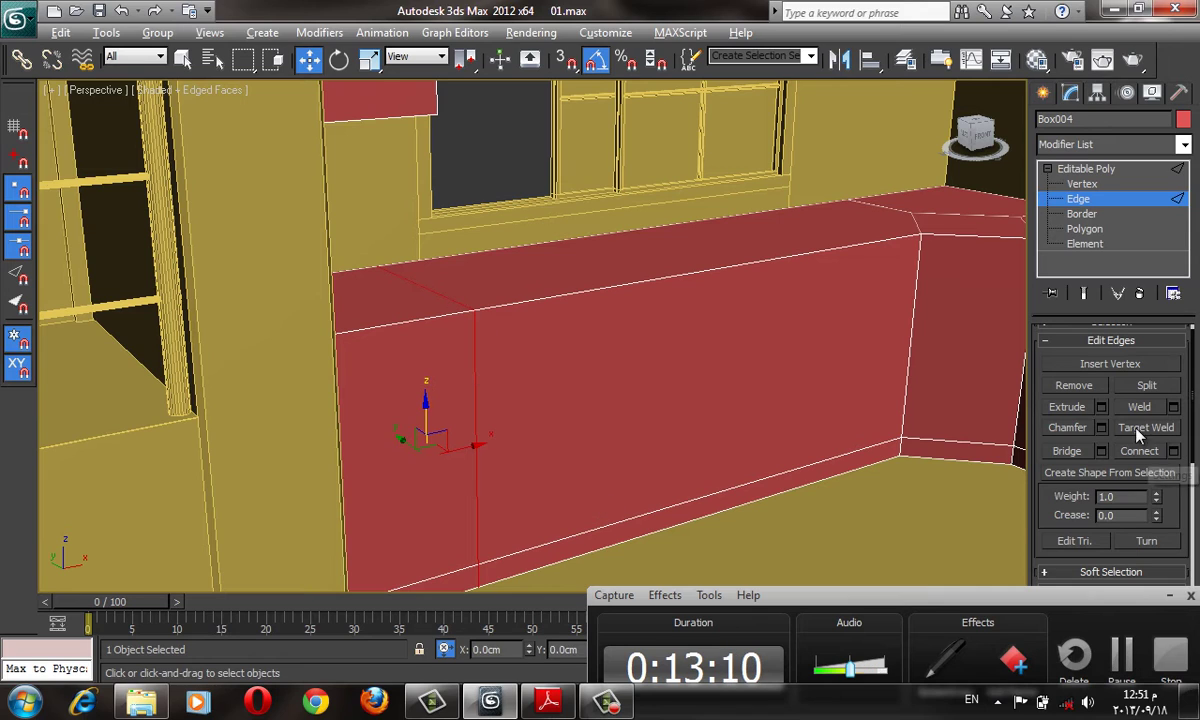
{"action": "left_click", "coordinate": [1091, 390]}
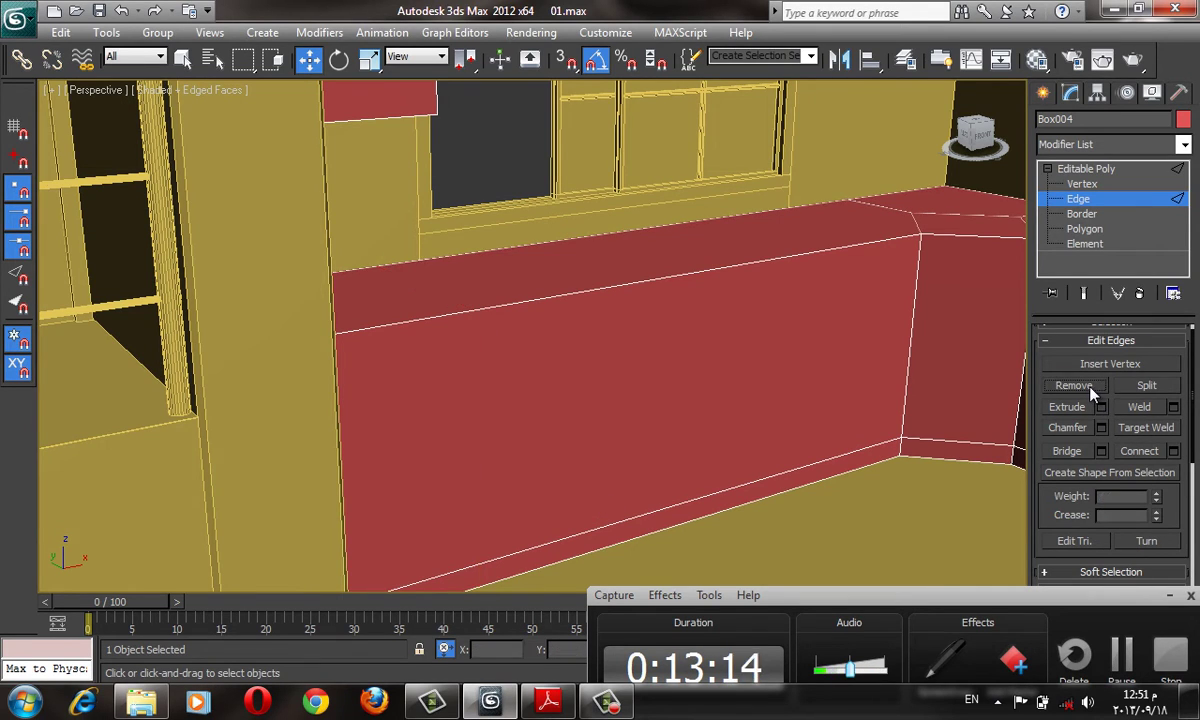
{"action": "left_click", "coordinate": [1080, 184]}
- Undo to restore the vertical edge, then Remove it again at Edge level
{"action": "left_click", "coordinate": [474, 311]}
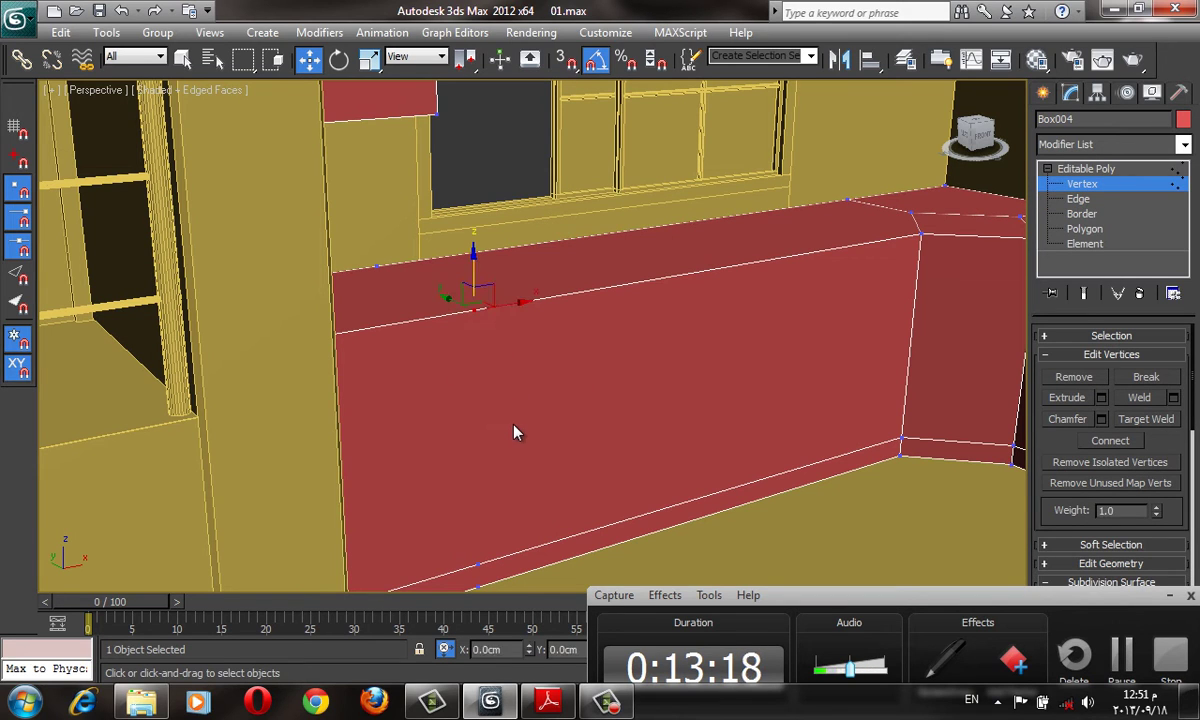
{"action": "key", "text": "F3"}
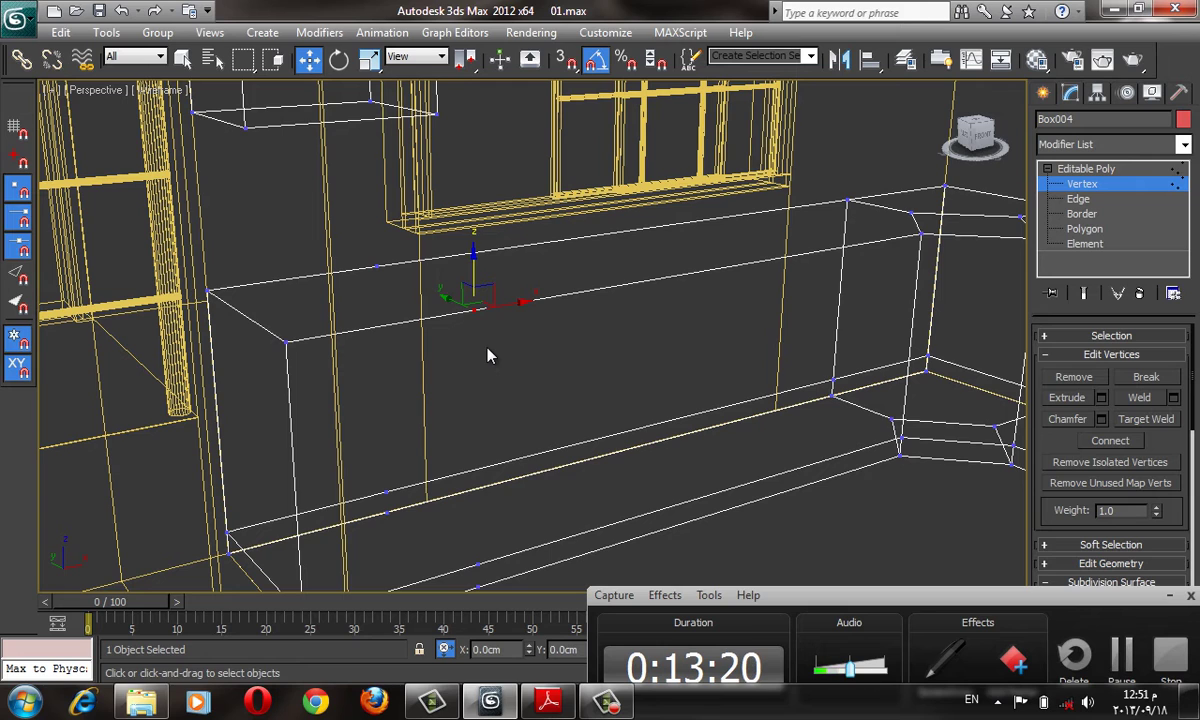
{"action": "key", "text": "F3"}
{"action": "key", "text": "F3"}
{"action": "key", "text": "F3"}
{"action": "key", "text": "ctrl+z"}
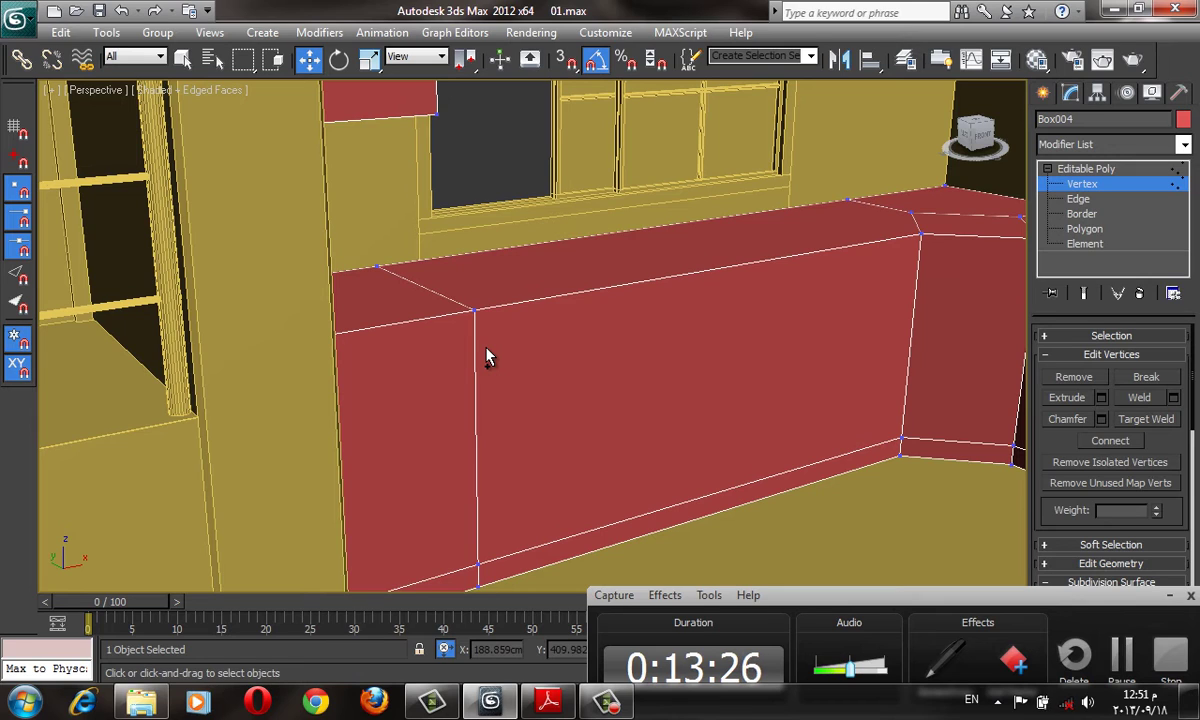
{"action": "left_click", "coordinate": [1076, 199]}
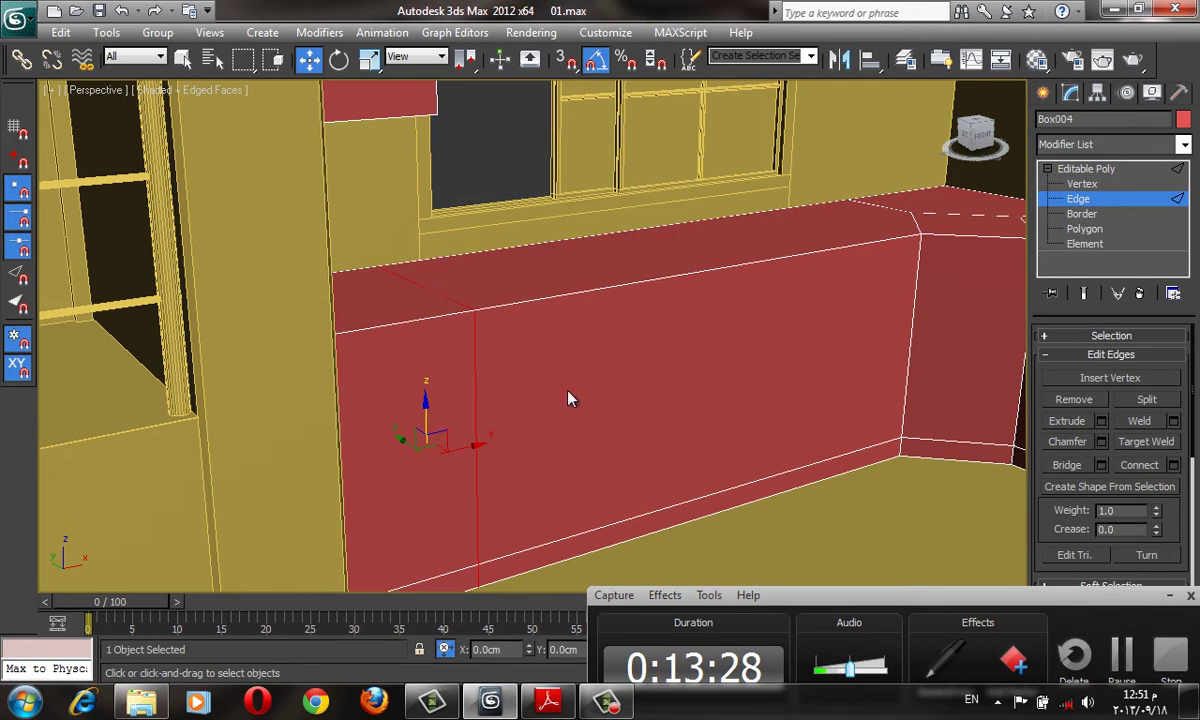
{"action": "left_click", "coordinate": [557, 407]}
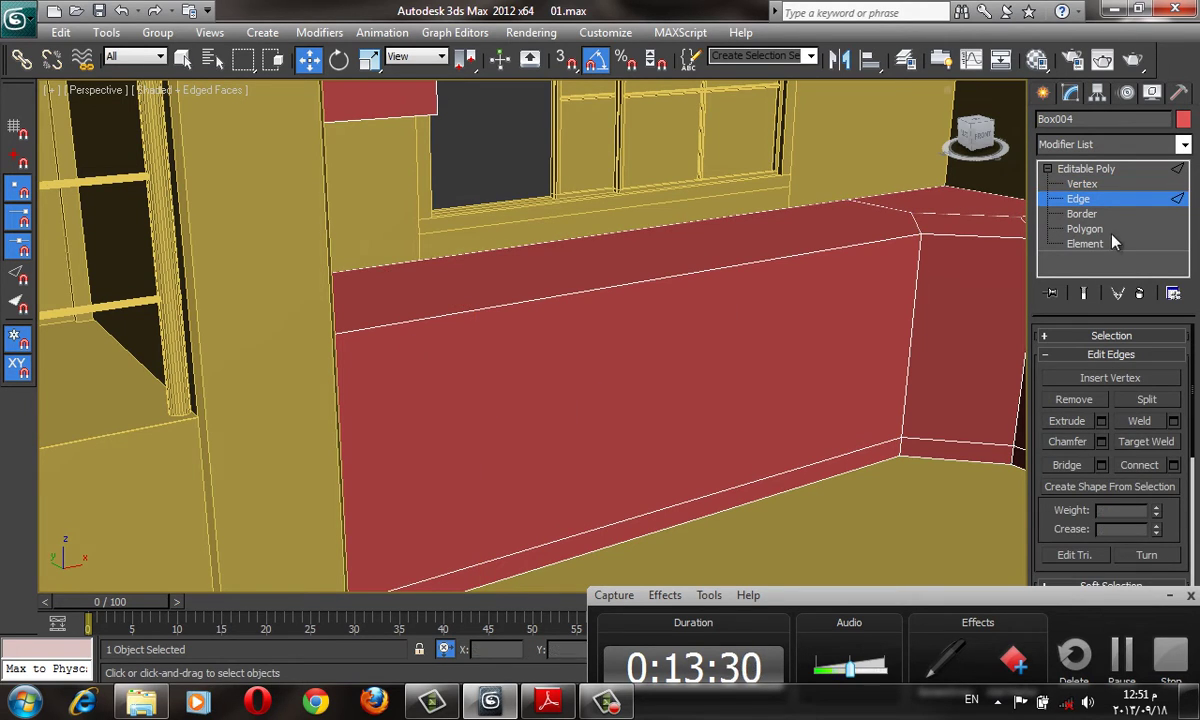
- Check the clean front panel in wireframe and orbit to the chamfered cabinet corner
{"action": "key", "text": "F3"}
{"action": "left_click", "coordinate": [1082, 184]}
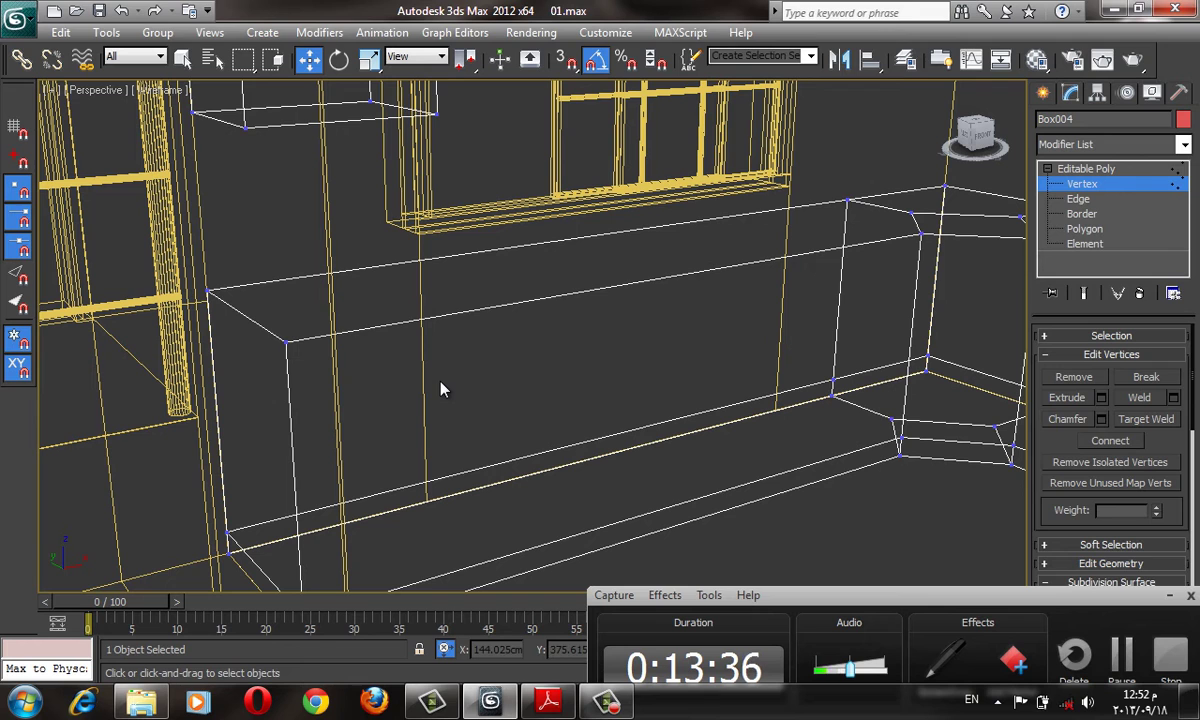
{"action": "middle_click_drag", "start_coordinate": [501, 501], "coordinate": [496, 483]}
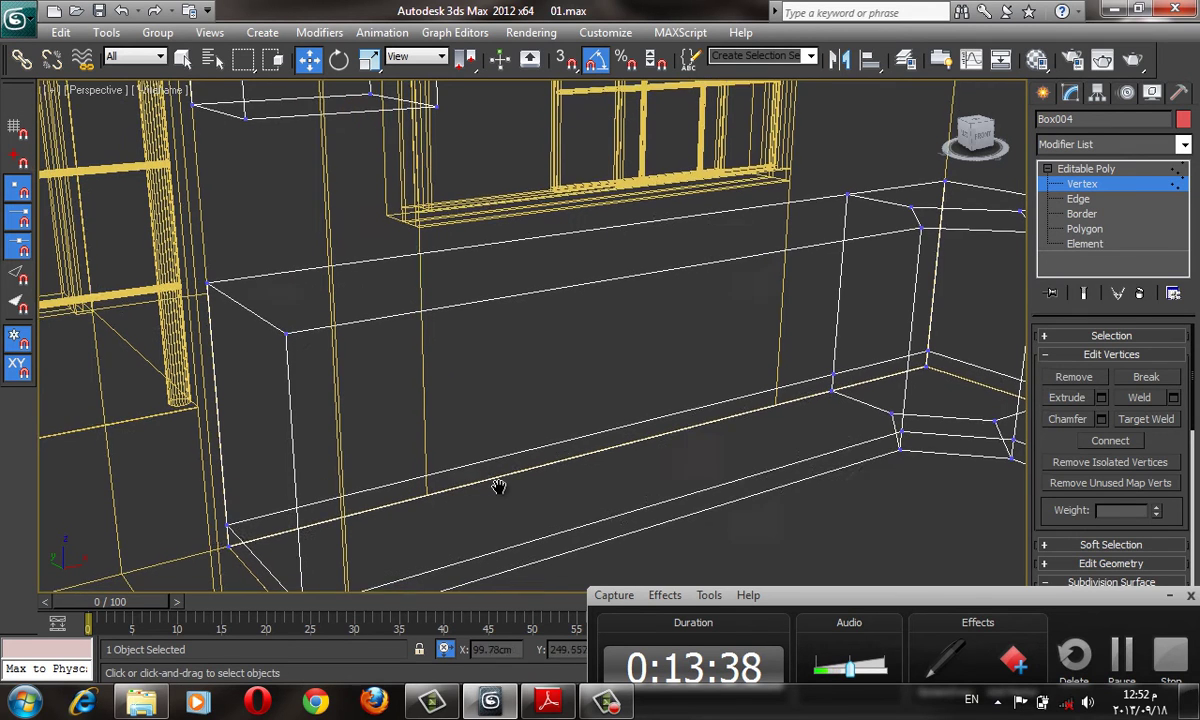
{"action": "key", "text": "F3"}
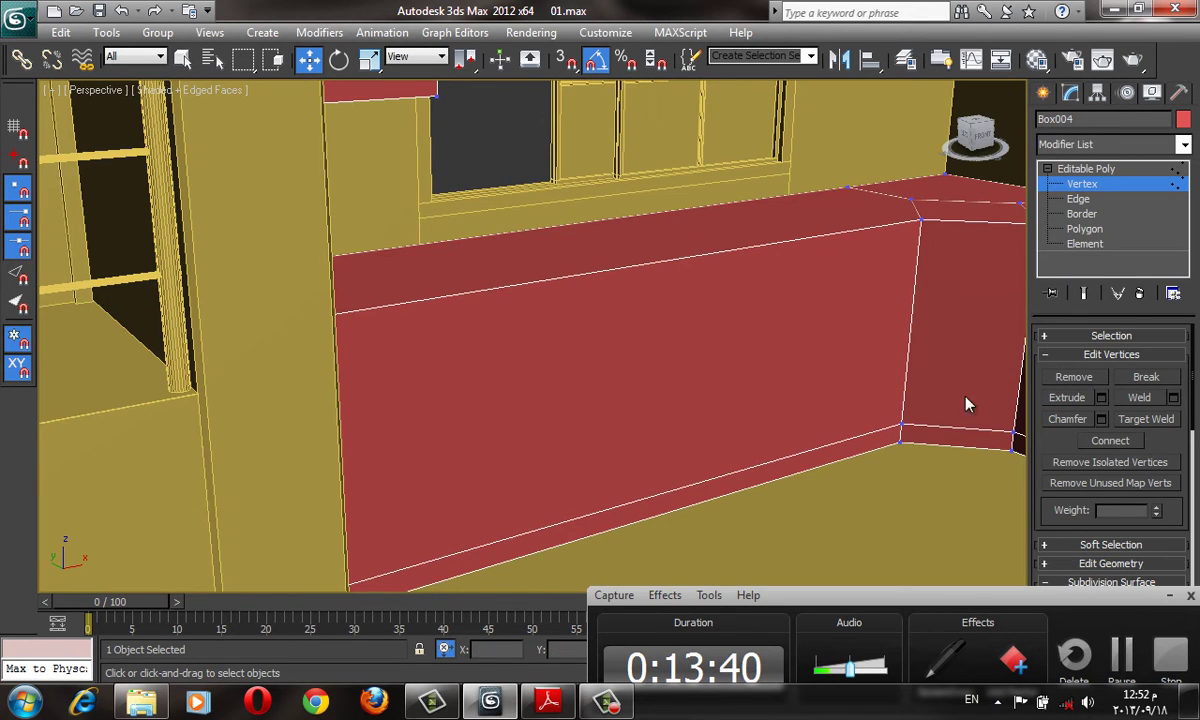
{"action": "middle_click_drag", "start_coordinate": [540, 445], "coordinate": [825, 396], "text": "alt"}
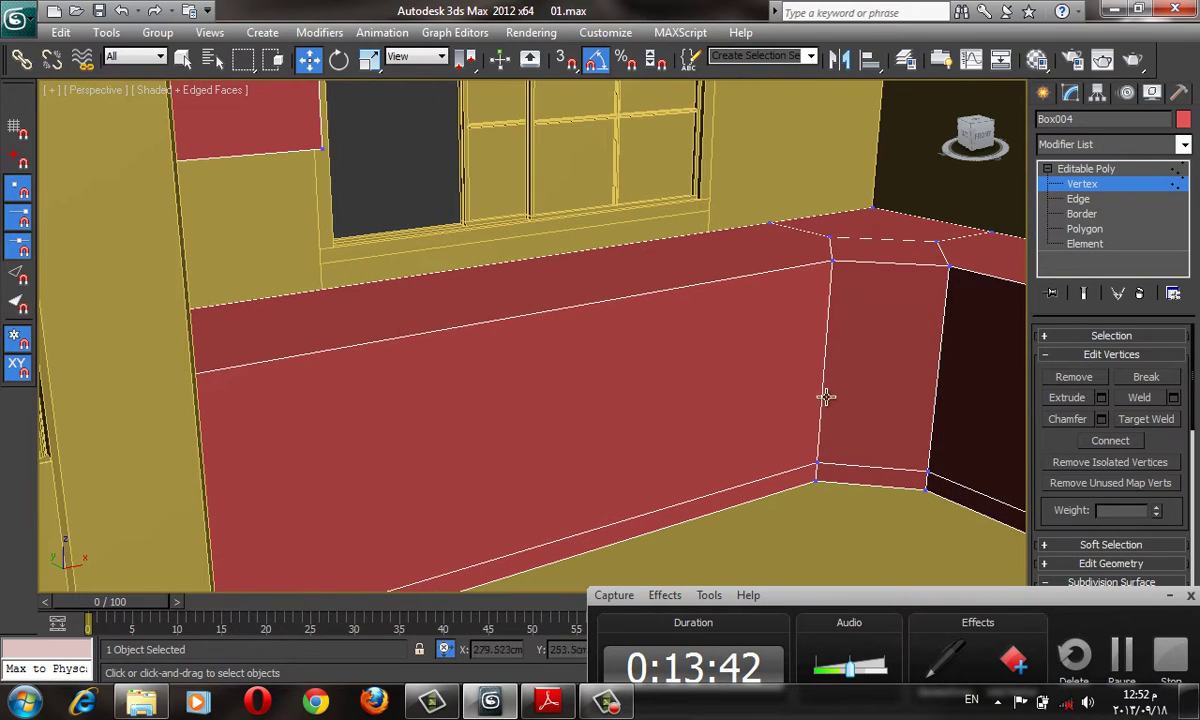
- At Edge level, select the vertical corner edge of the base cabinet
{"action": "left_click", "coordinate": [1078, 199]}
{"action": "left_click", "coordinate": [829, 292]}
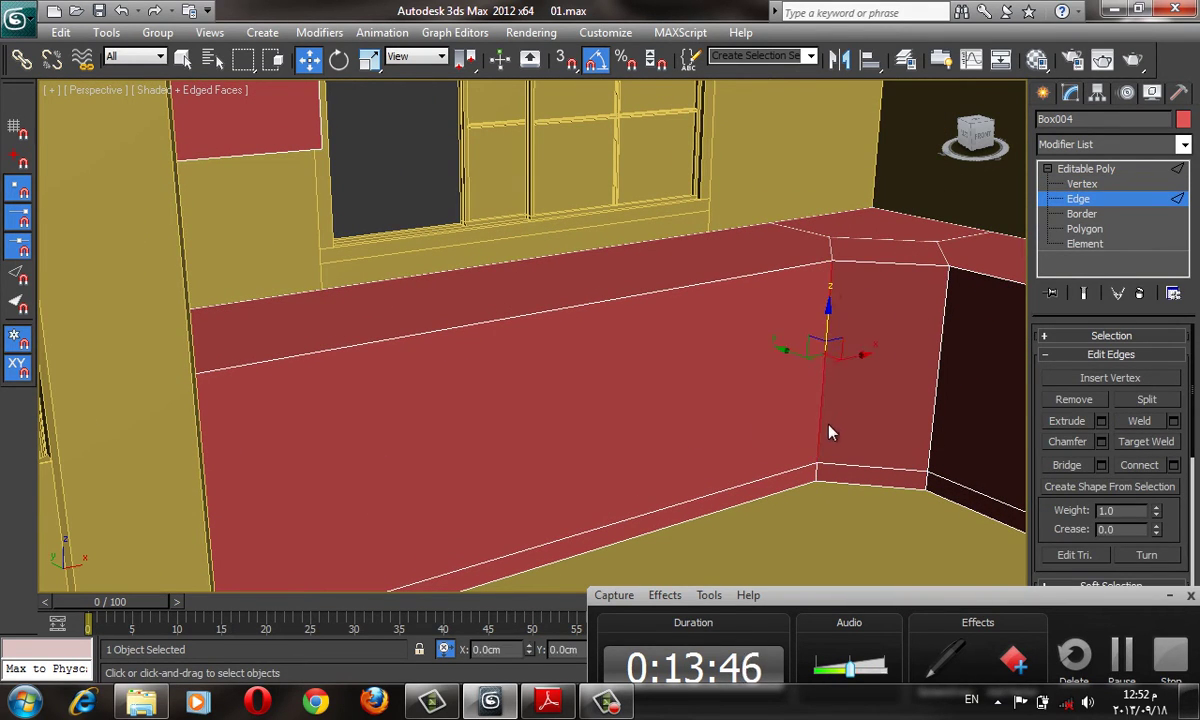
{"action": "left_click", "coordinate": [828, 430]}
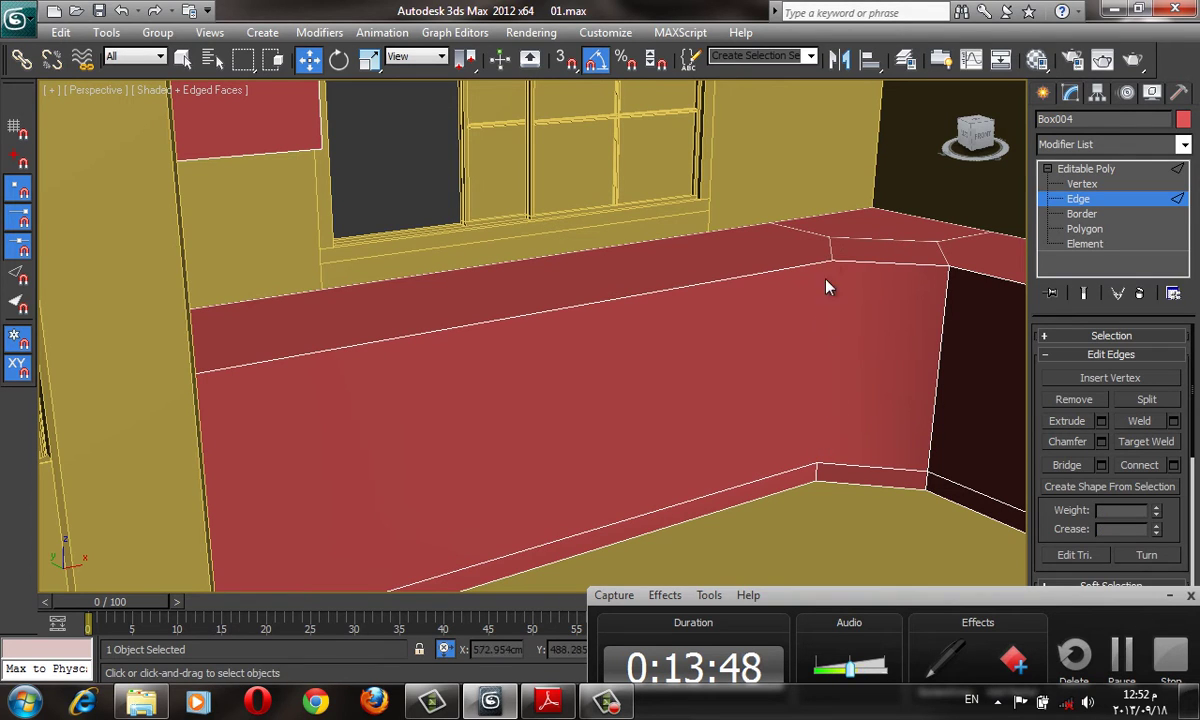
{"action": "left_click", "coordinate": [820, 340]}
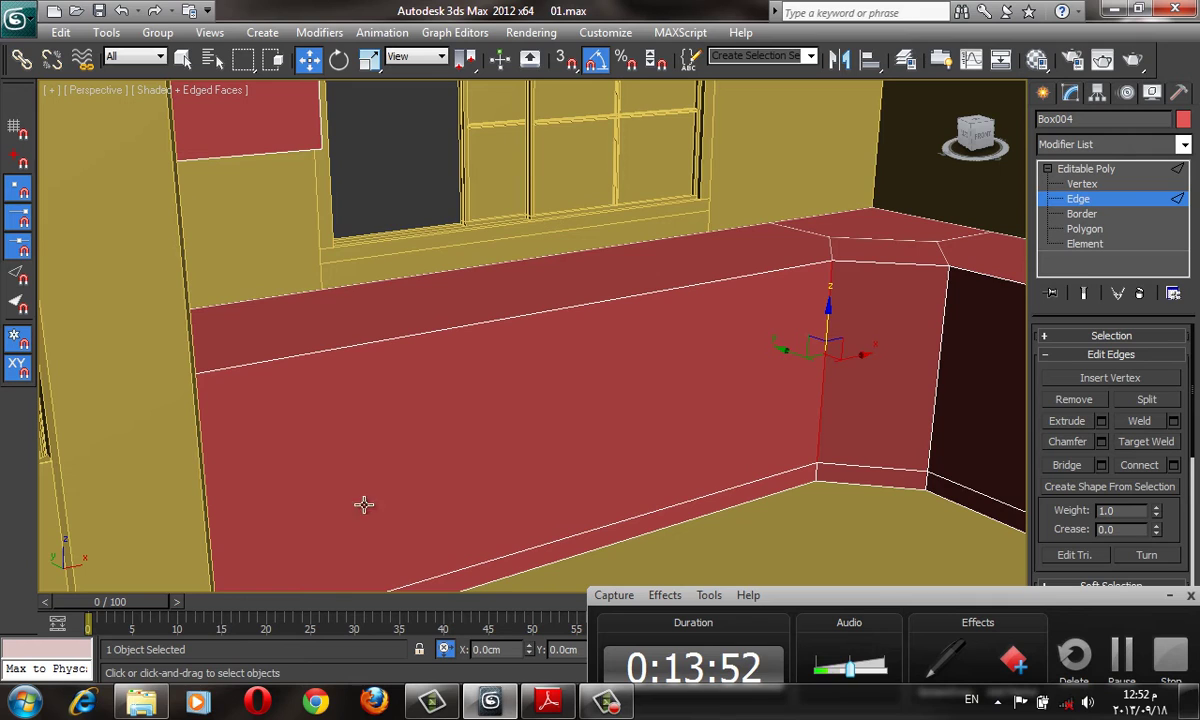
- Zoom in wireframe and select the vertical edge near the front's left end
{"action": "key", "text": "F3"}
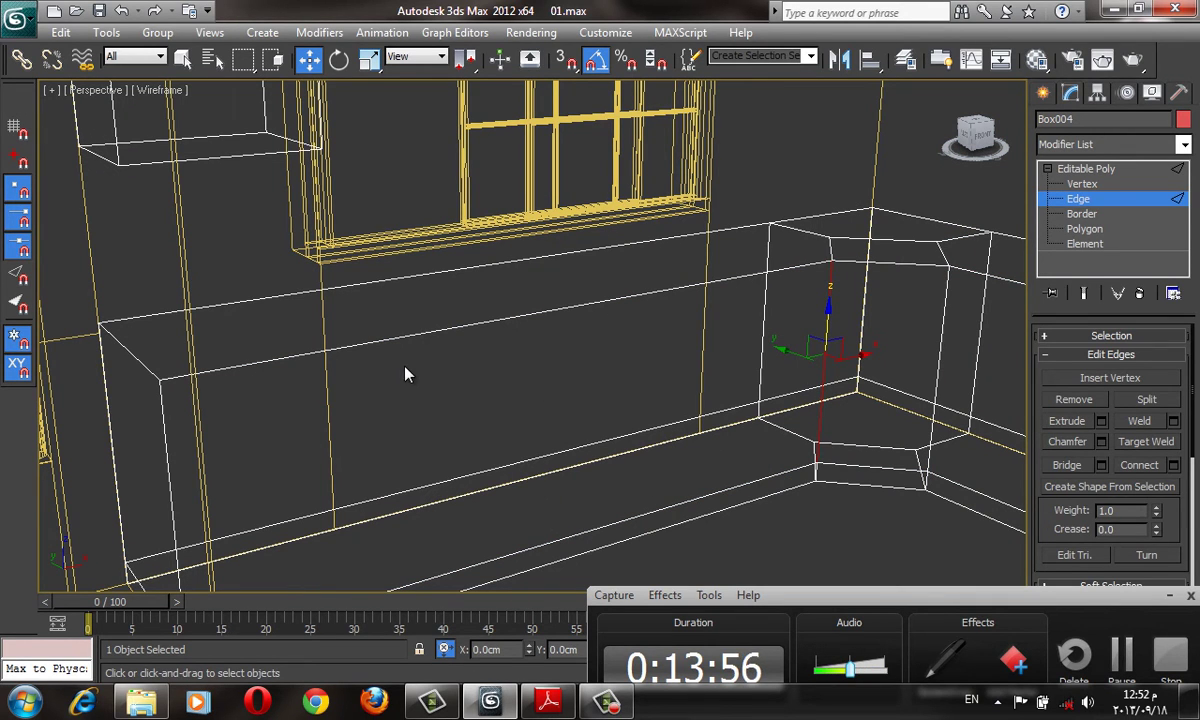
{"action": "scroll", "coordinate": [440, 358], "scroll_direction": "up", "scroll_amount": 3}
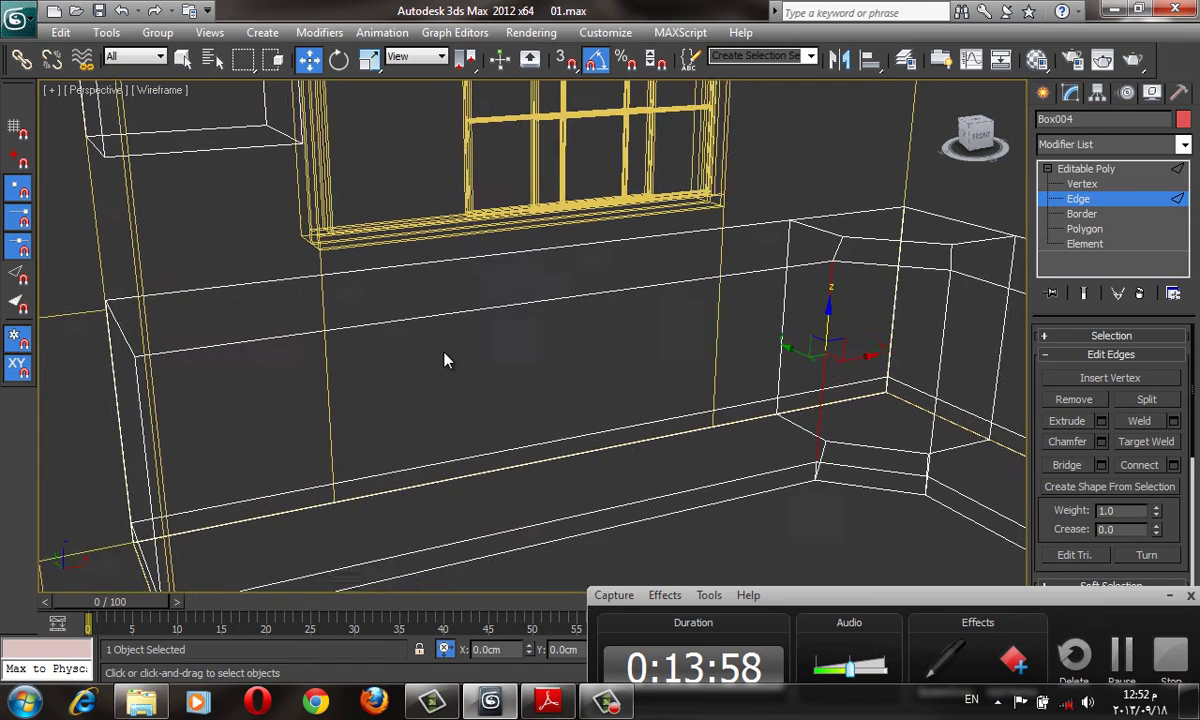
{"action": "scroll", "coordinate": [430, 365], "scroll_direction": "up", "scroll_amount": 1}
{"action": "left_click", "coordinate": [308, 395]}
{"action": "middle_click_drag", "start_coordinate": [362, 419], "coordinate": [322, 313]}
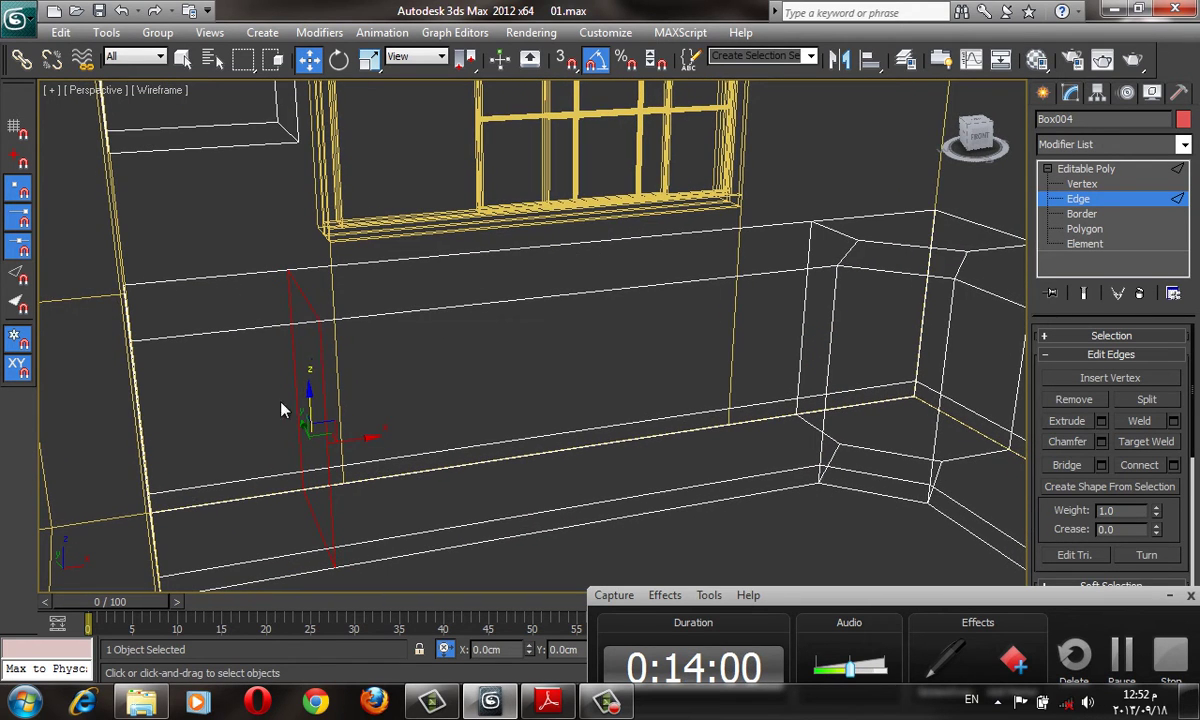
{"action": "key", "text": "F3"}
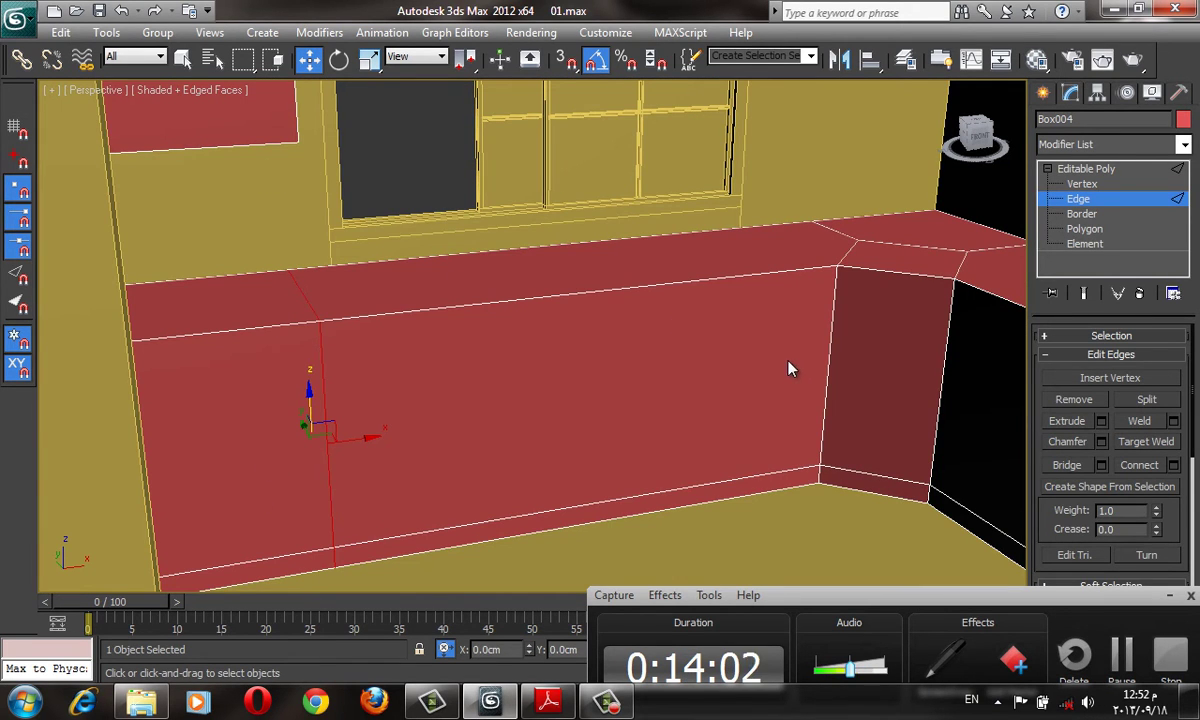
{"action": "middle_click_drag", "start_coordinate": [789, 369], "coordinate": [794, 388]}
{"action": "key", "text": "F3"}
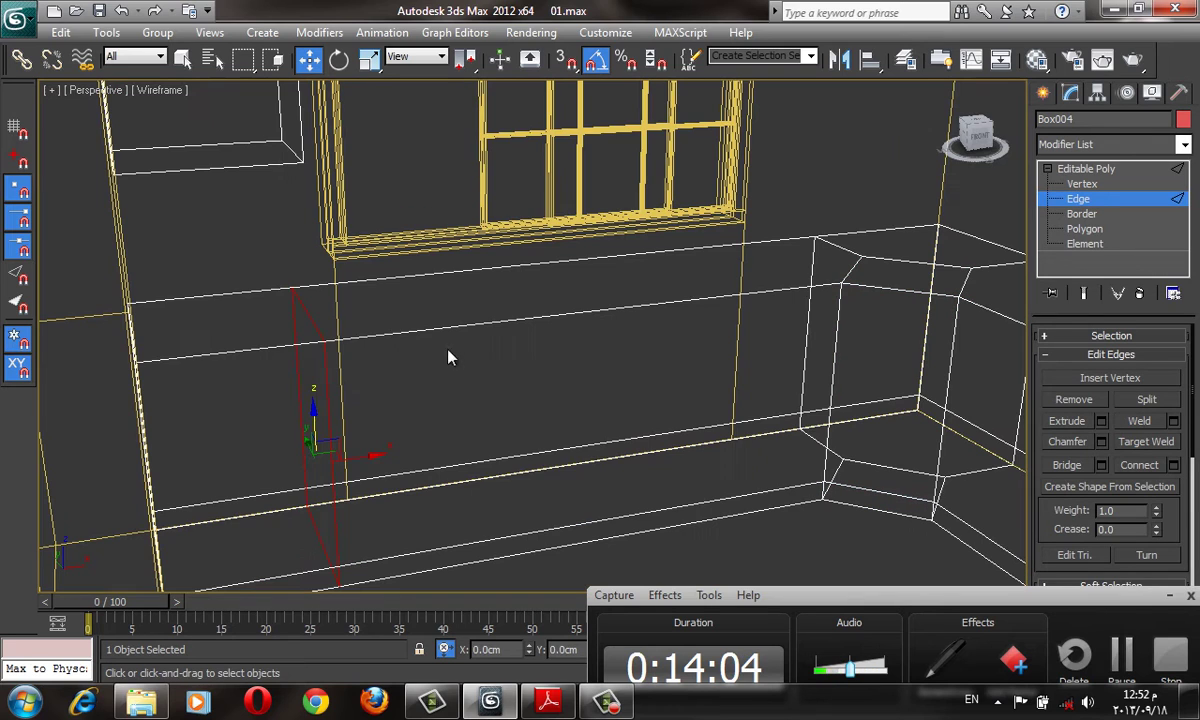
- Select the front's upper horizontal edge, Ring in its parallel edge, and add the top back edge
{"action": "left_click", "coordinate": [616, 308]}
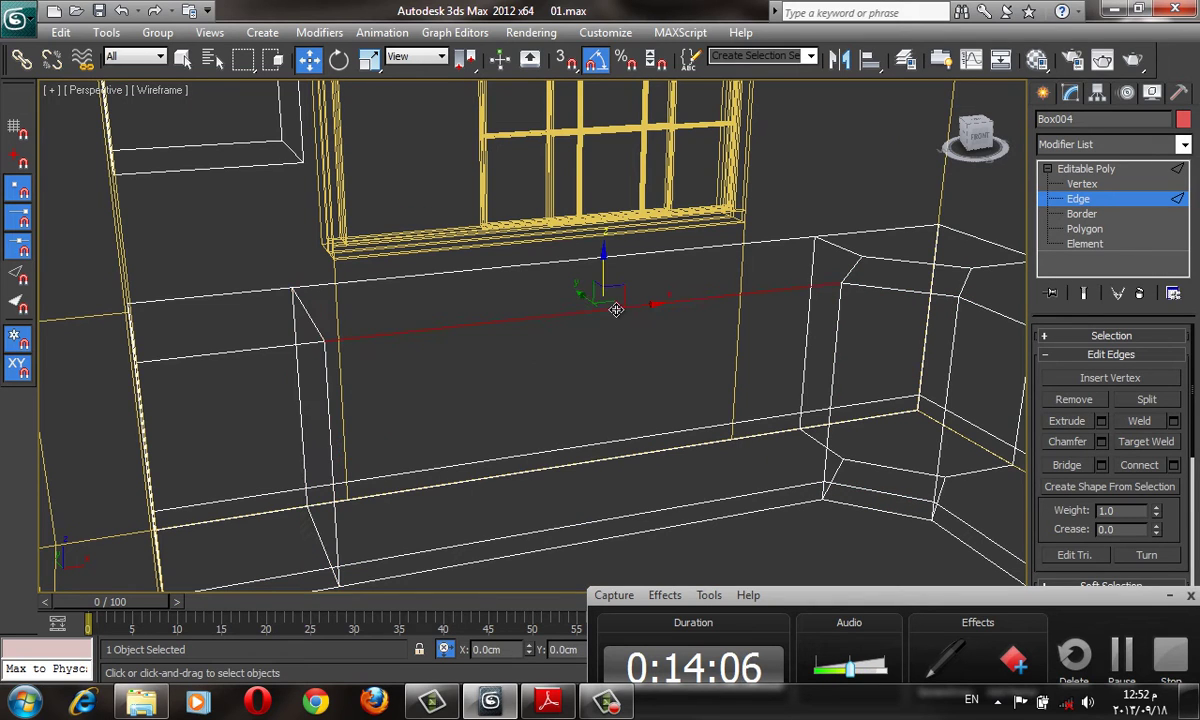
{"action": "key", "text": "alt+r"}
{"action": "scroll", "coordinate": [700, 390], "scroll_direction": "up", "scroll_amount": 2}
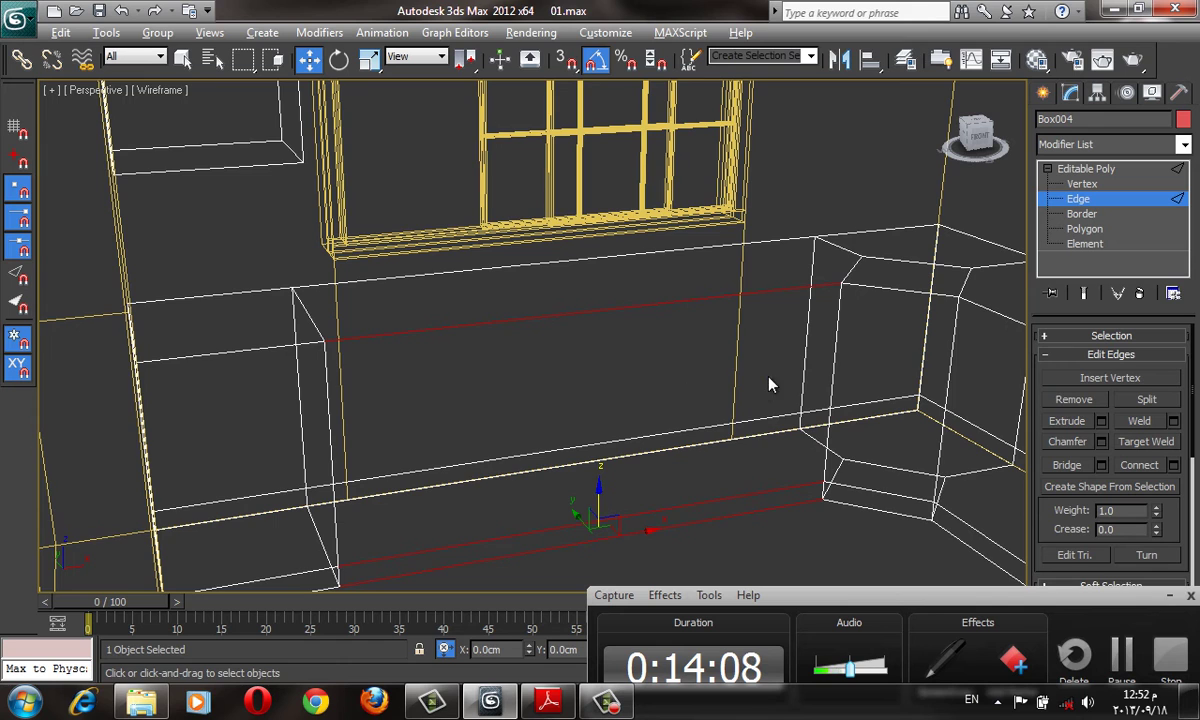
{"action": "scroll", "coordinate": [702, 391], "scroll_direction": "up", "scroll_amount": 2}
{"action": "key", "text": "F3"}
{"action": "key", "text": "F3"}
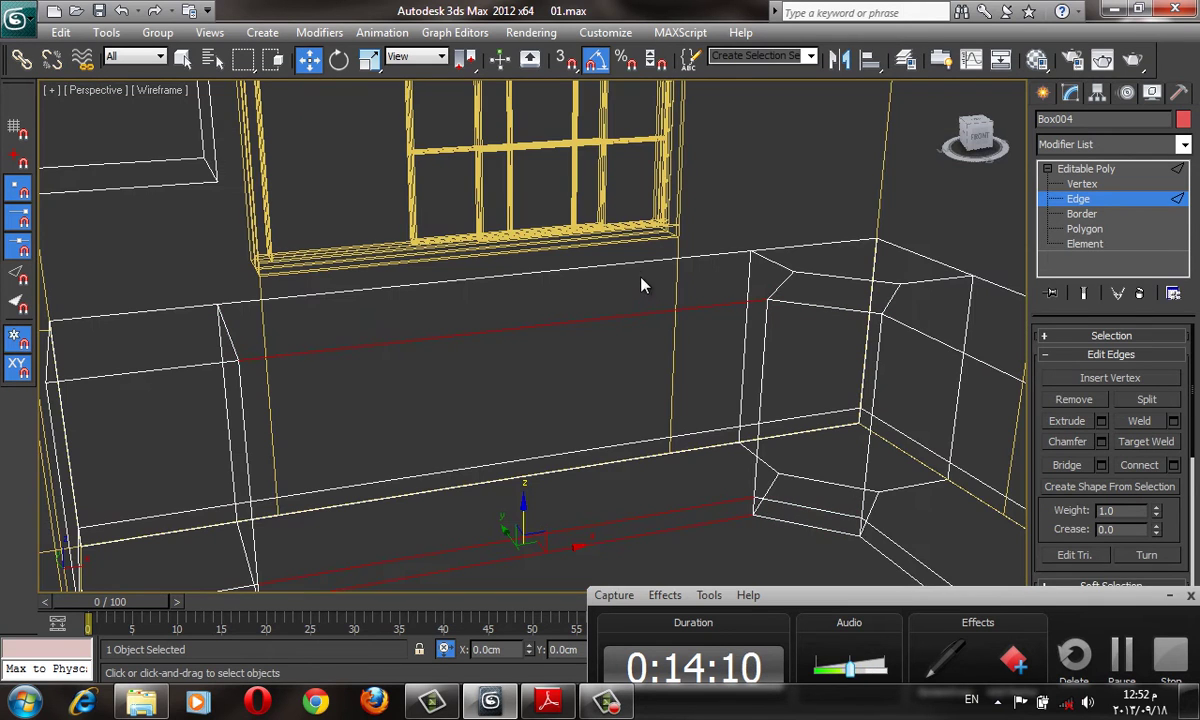
{"action": "key", "text": "F3"}
{"action": "scroll", "coordinate": [739, 308], "scroll_direction": "up", "scroll_amount": 2}
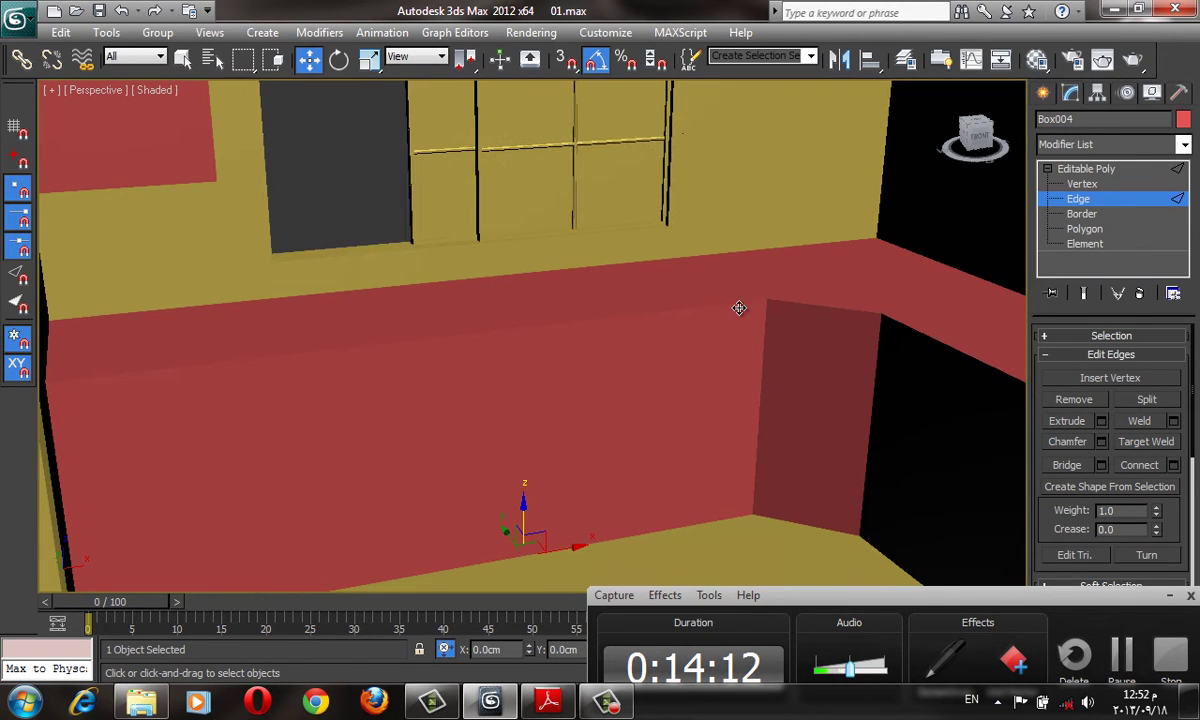
{"action": "scroll", "coordinate": [744, 313], "scroll_direction": "down", "scroll_amount": 2}
{"action": "key", "text": "F3"}
{"action": "key", "text": "F3"}
{"action": "key", "text": "F3"}
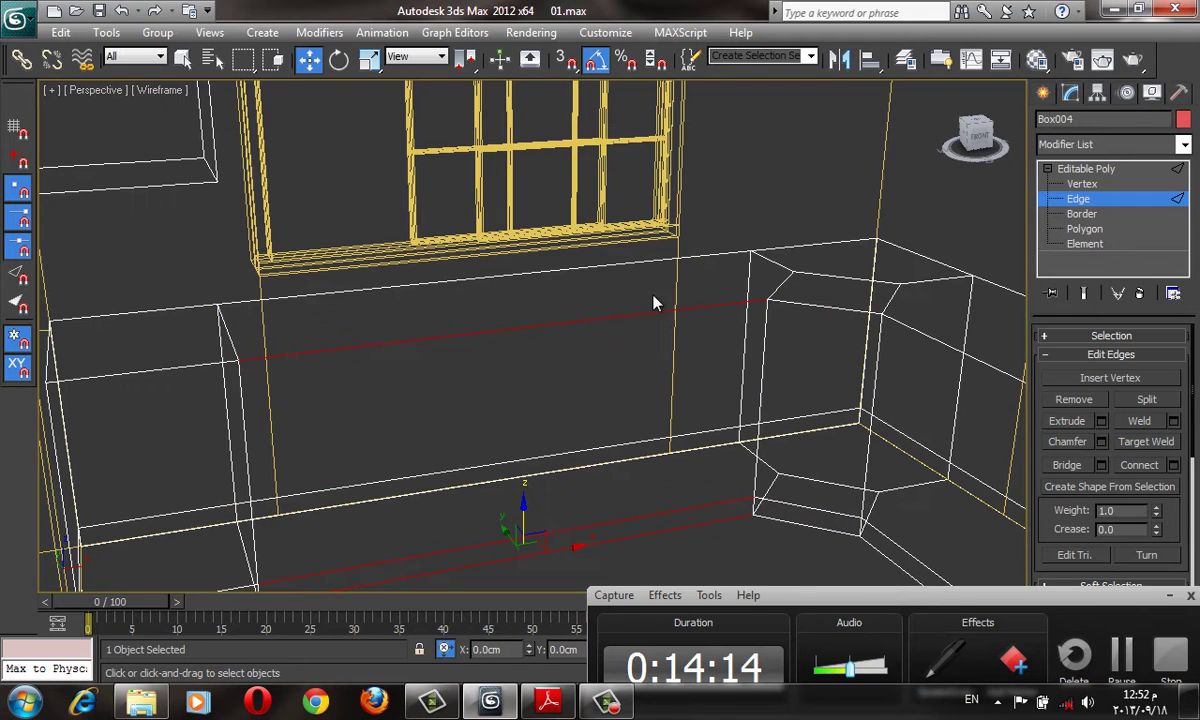
{"action": "left_click", "coordinate": [716, 254], "text": "ctrl"}
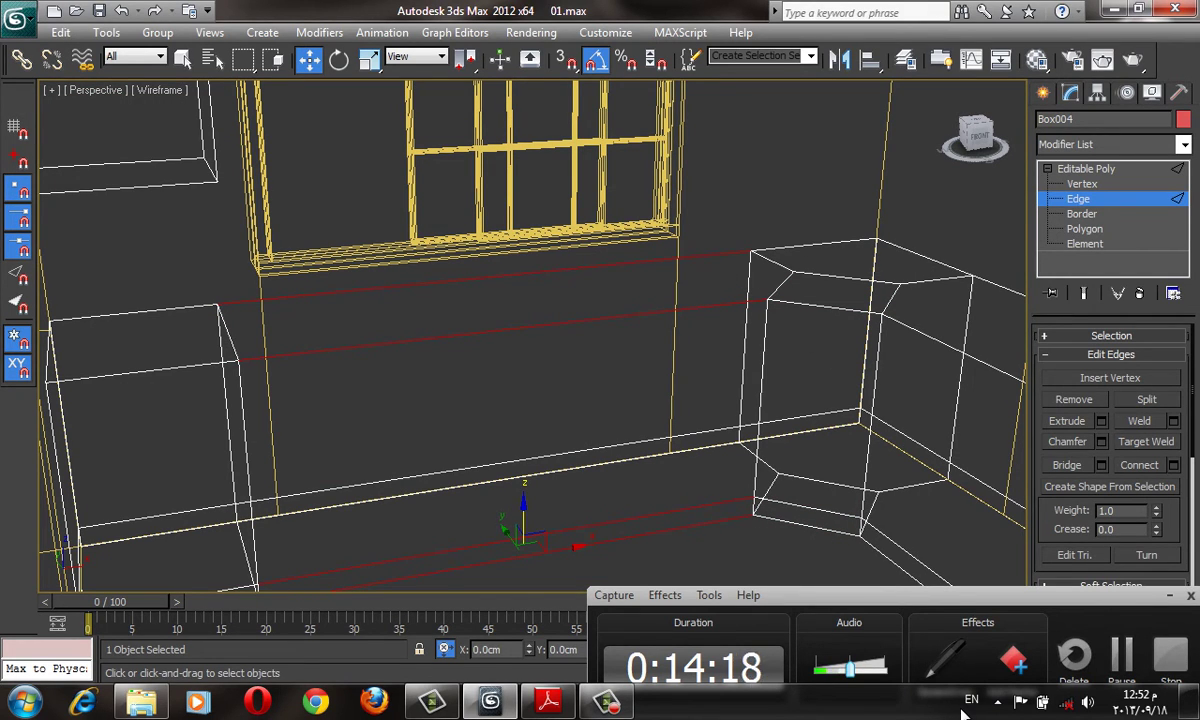
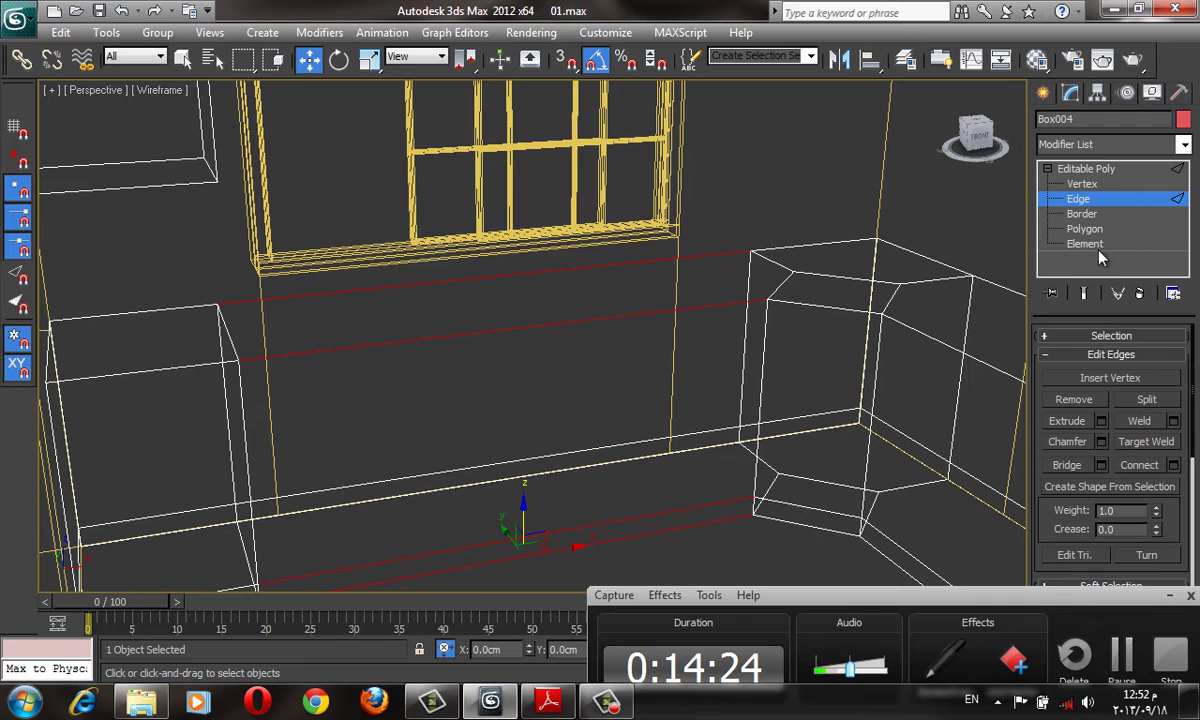
- At Element level, select the L-shaped cabinet and switch to a wireframe Top view
{"action": "left_click", "coordinate": [1060, 244]}
{"action": "key", "text": "F3"}
{"action": "left_click", "coordinate": [867, 311]}
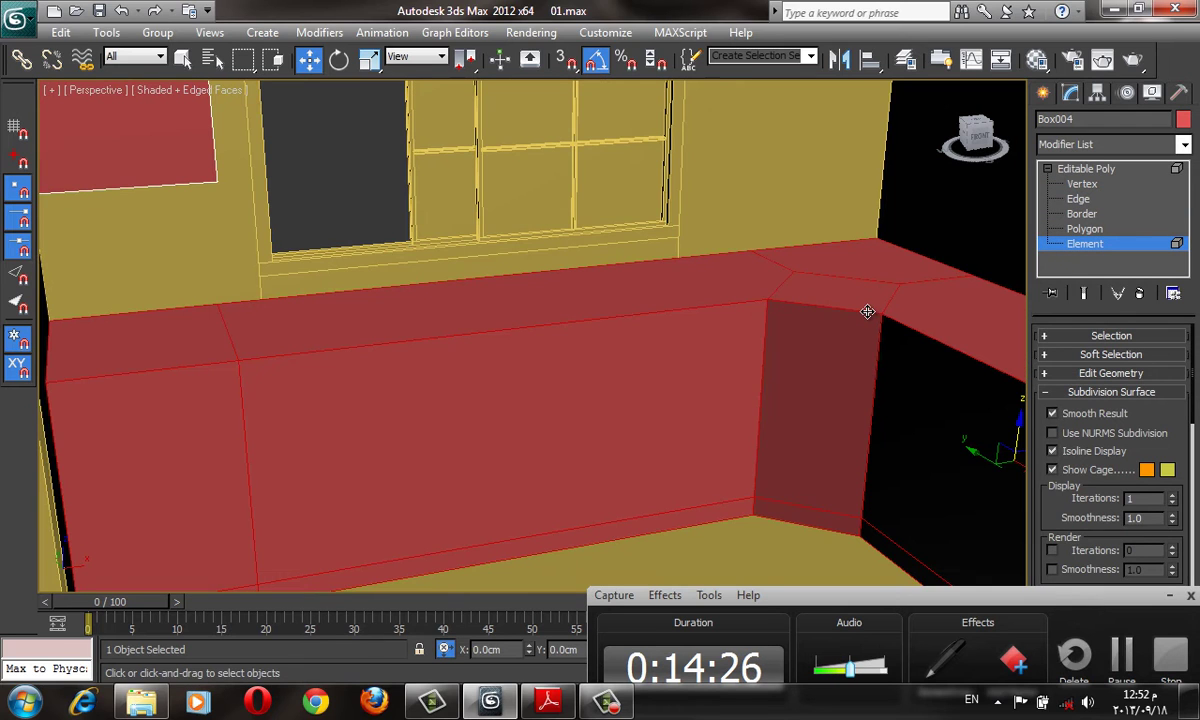
{"action": "key", "text": "t"}
{"action": "key", "text": "F3"}
{"action": "scroll", "coordinate": [477, 380], "scroll_direction": "up", "scroll_amount": 2}
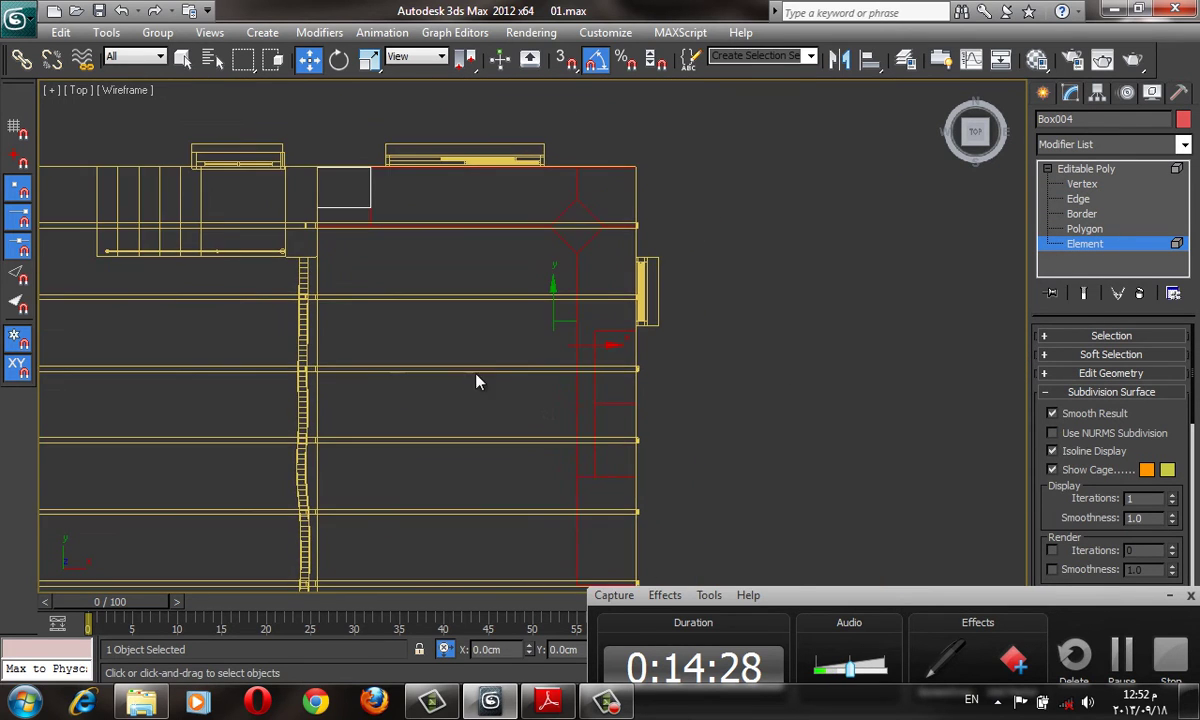
{"action": "scroll", "coordinate": [722, 398], "scroll_direction": "up", "scroll_amount": 3}
{"action": "middle_click_drag", "start_coordinate": [722, 398], "coordinate": [718, 369]}
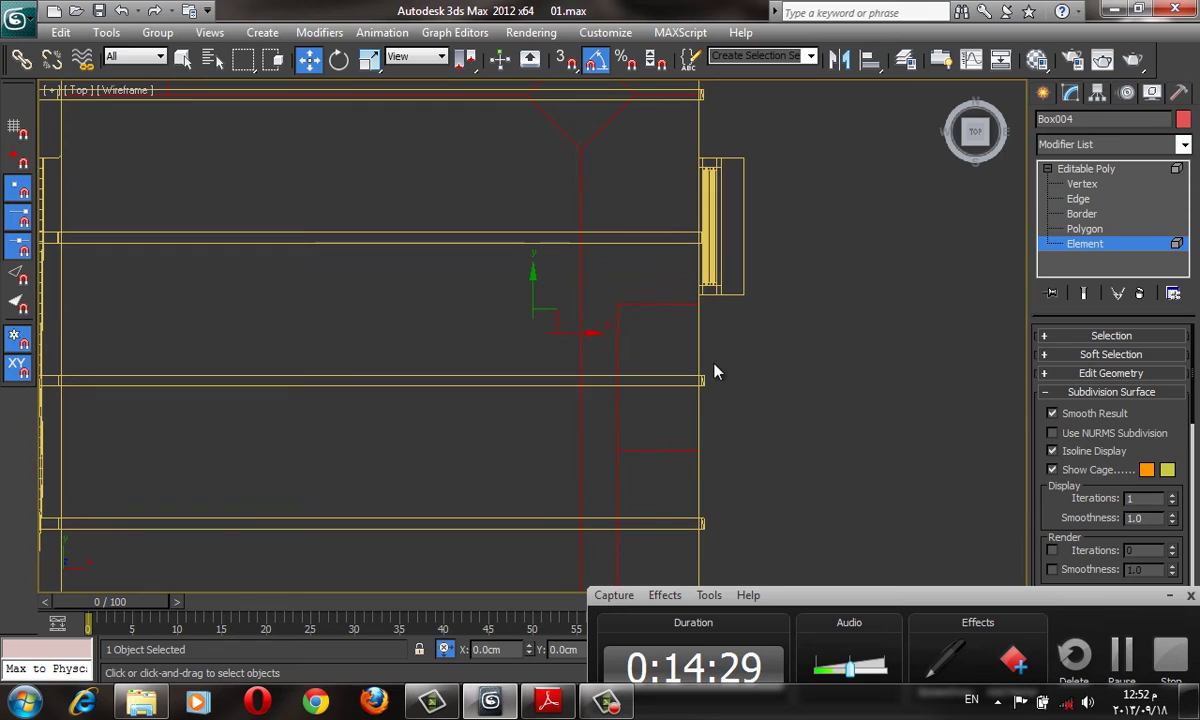
- Collapse the subdivision settings, expand Edit Geometry and centre the cabinets in view
{"action": "left_click", "coordinate": [1100, 392]}
{"action": "left_click", "coordinate": [1085, 373]}
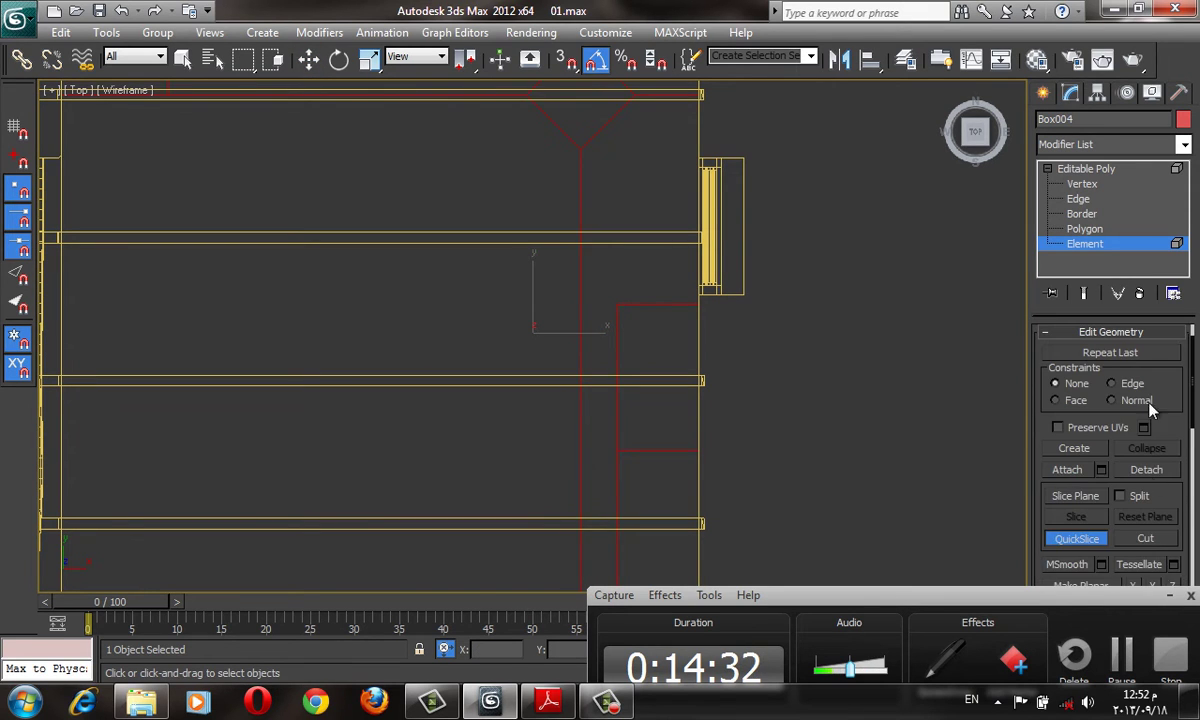
{"action": "middle_click_drag", "start_coordinate": [559, 337], "coordinate": [548, 357]}
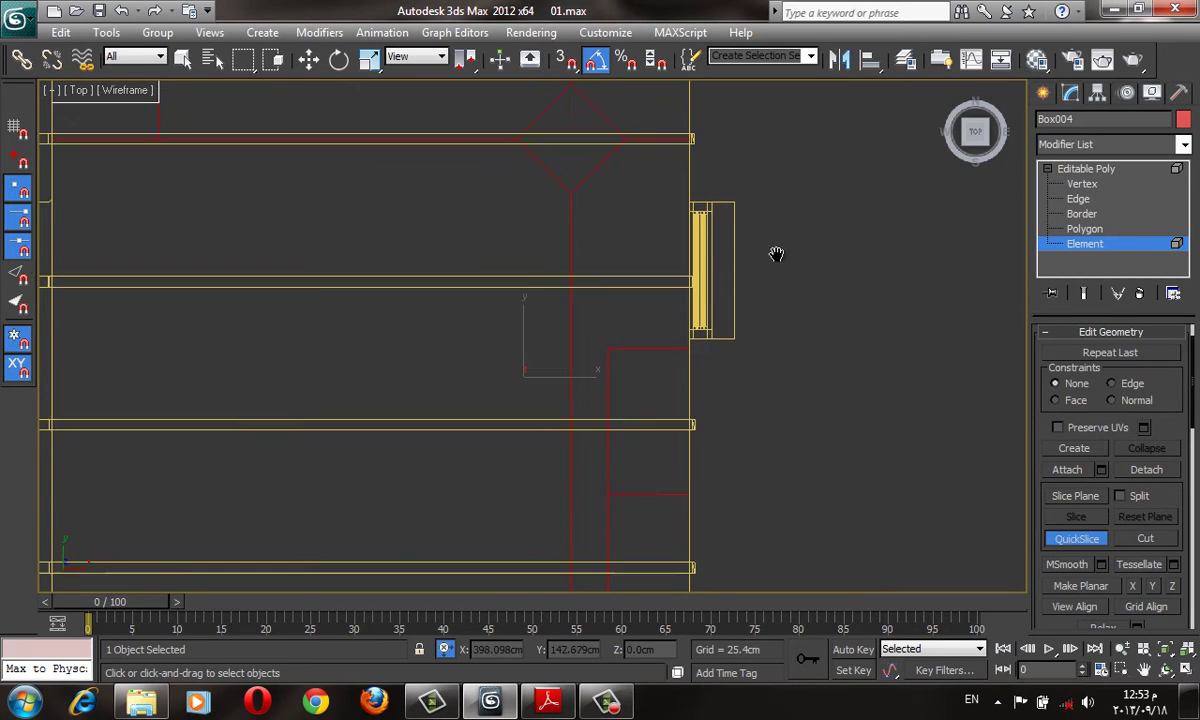
{"action": "middle_click_drag", "start_coordinate": [777, 205], "coordinate": [777, 273]}
- Make a first QuickSlice attempt across the cabinet in the Top view
{"action": "right_click", "coordinate": [6, 442]}
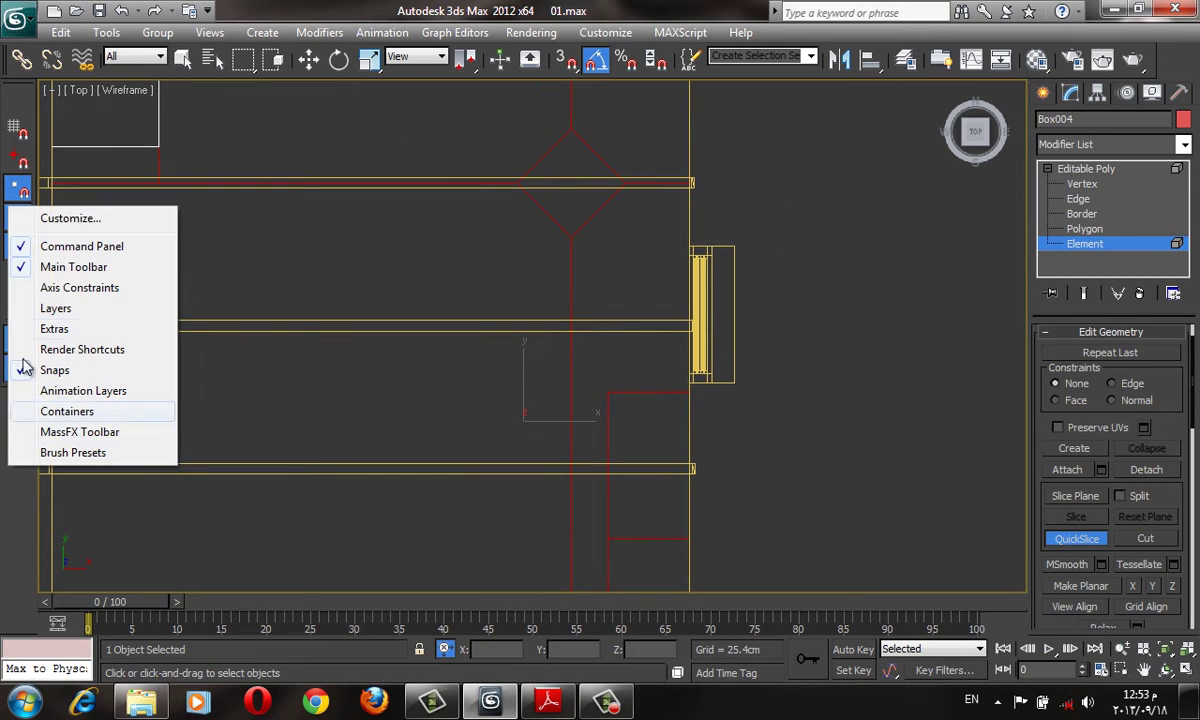
{"action": "right_click", "coordinate": [21, 94]}
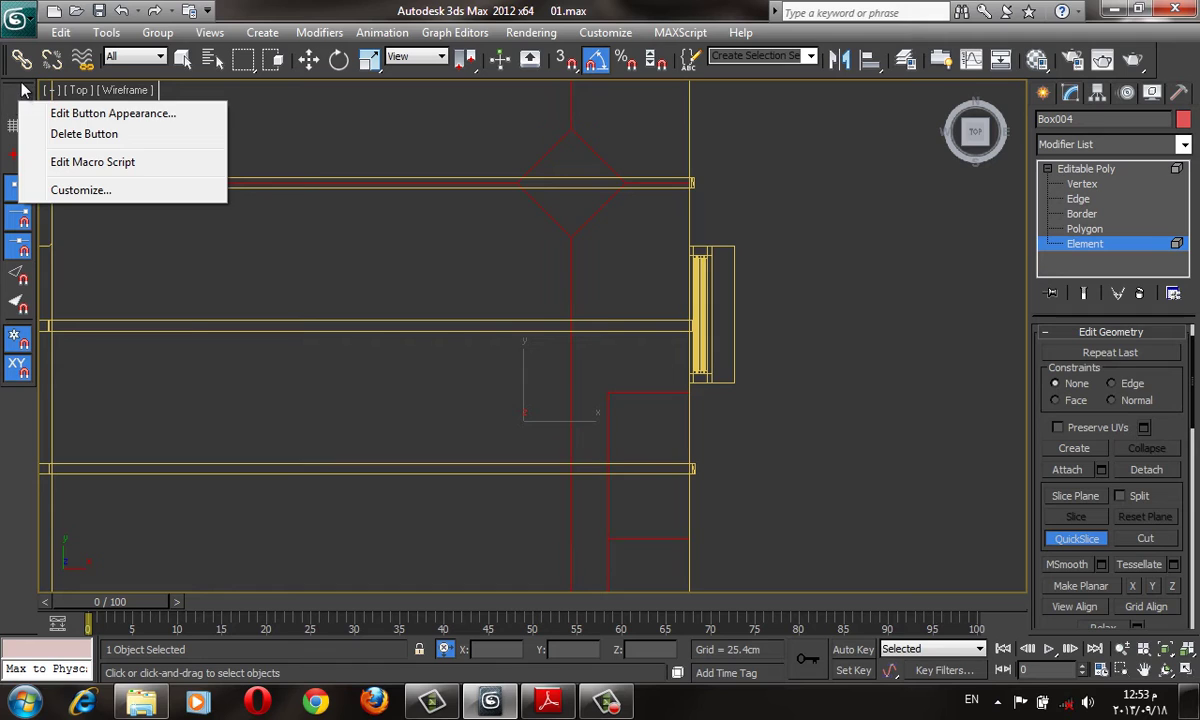
{"action": "right_click", "coordinate": [24, 90]}
{"action": "right_click", "coordinate": [8, 440]}
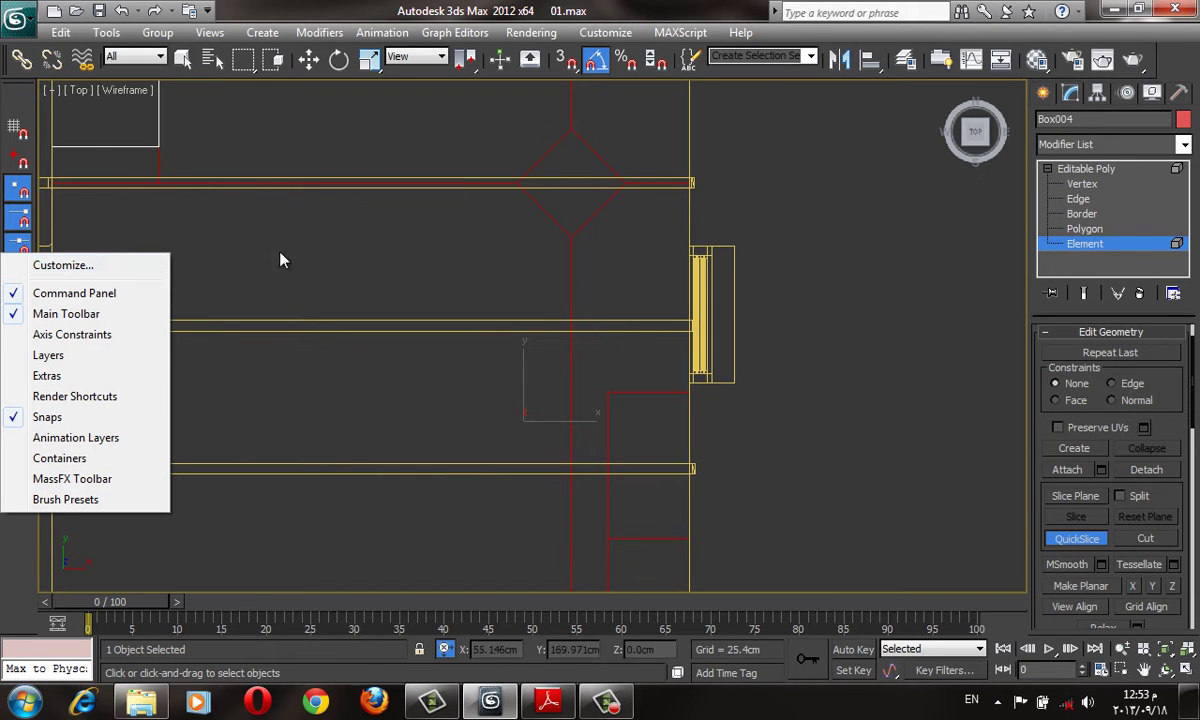
{"action": "left_click", "coordinate": [876, 388]}
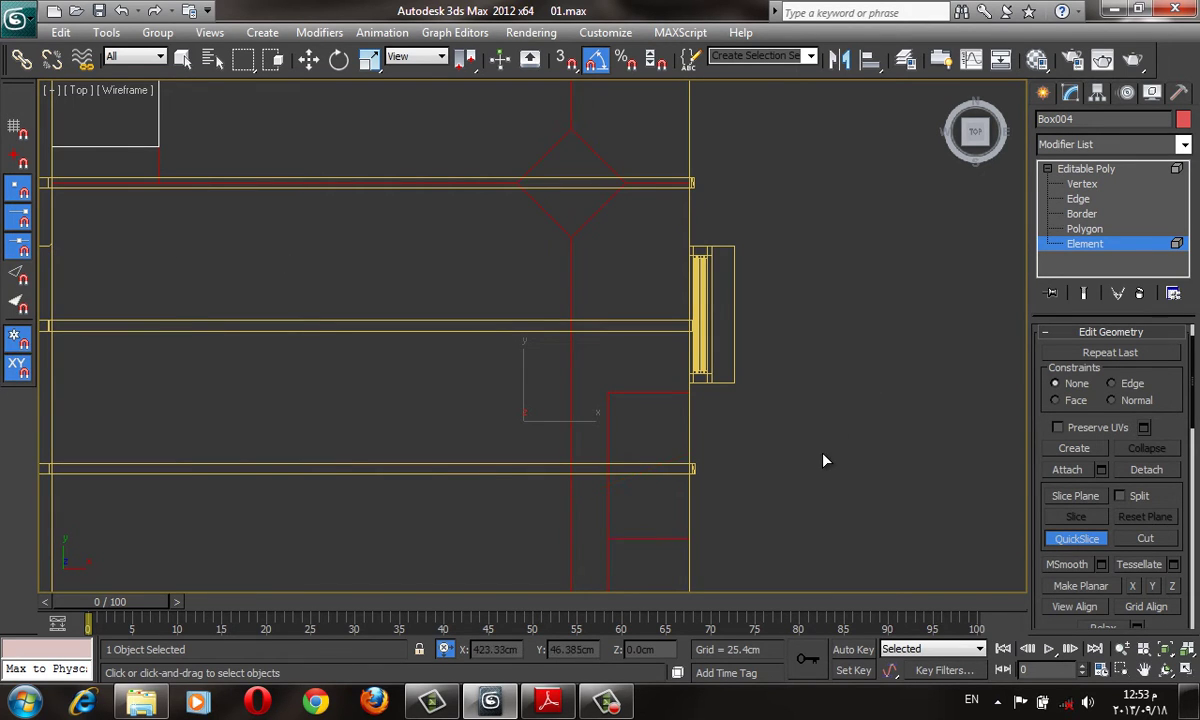
{"action": "left_click", "coordinate": [943, 380]}
{"action": "scroll", "coordinate": [603, 288], "scroll_direction": "up", "scroll_amount": 5}
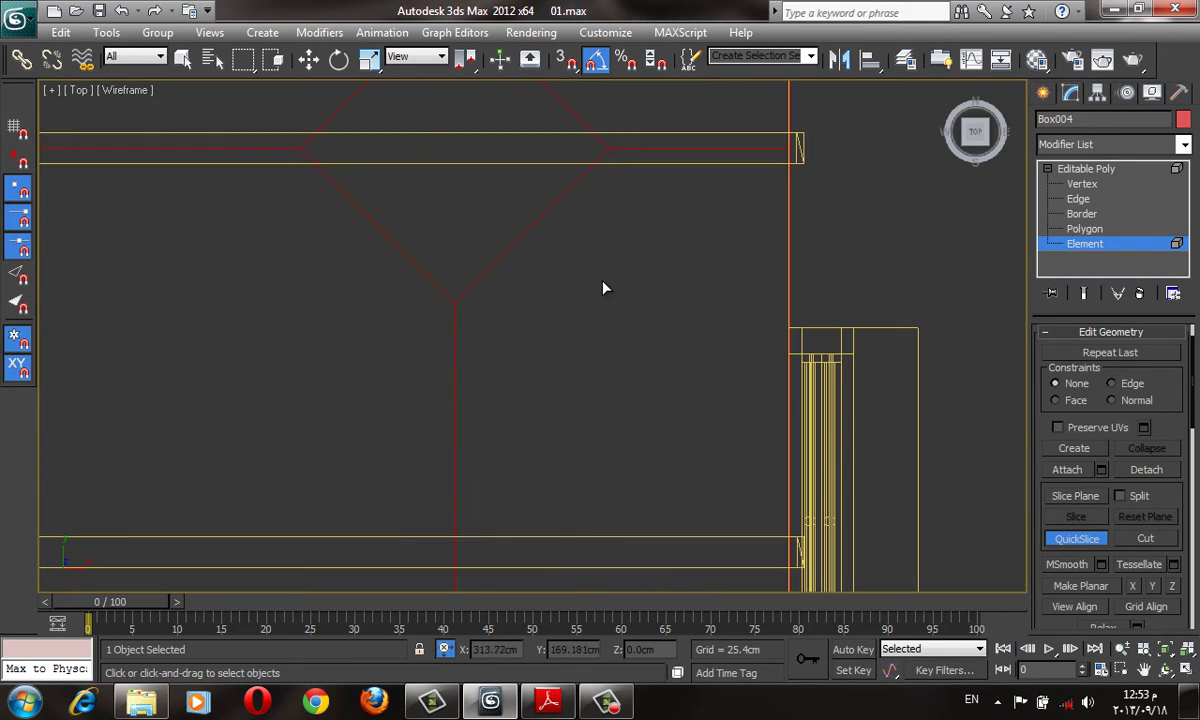
- With 3D snap on, slice horizontally from the corner vertex across the cabinet
{"action": "key", "text": "s"}
{"action": "left_click", "coordinate": [455, 302]}
{"action": "left_click", "coordinate": [1000, 294]}
{"action": "mouse_move", "coordinate": [519, 384]}
{"action": "middle_mouse_down"}
{"action": "mouse_move", "coordinate": [635, 517]}
{"action": "mouse_move", "coordinate": [646, 561]}
{"action": "middle_mouse_up"}
{"action": "left_click", "coordinate": [427, 322]}
- Exit QuickSlice and return to a shaded Perspective view showing the window
{"action": "scroll", "coordinate": [405, 316], "scroll_direction": "down", "scroll_amount": 5}
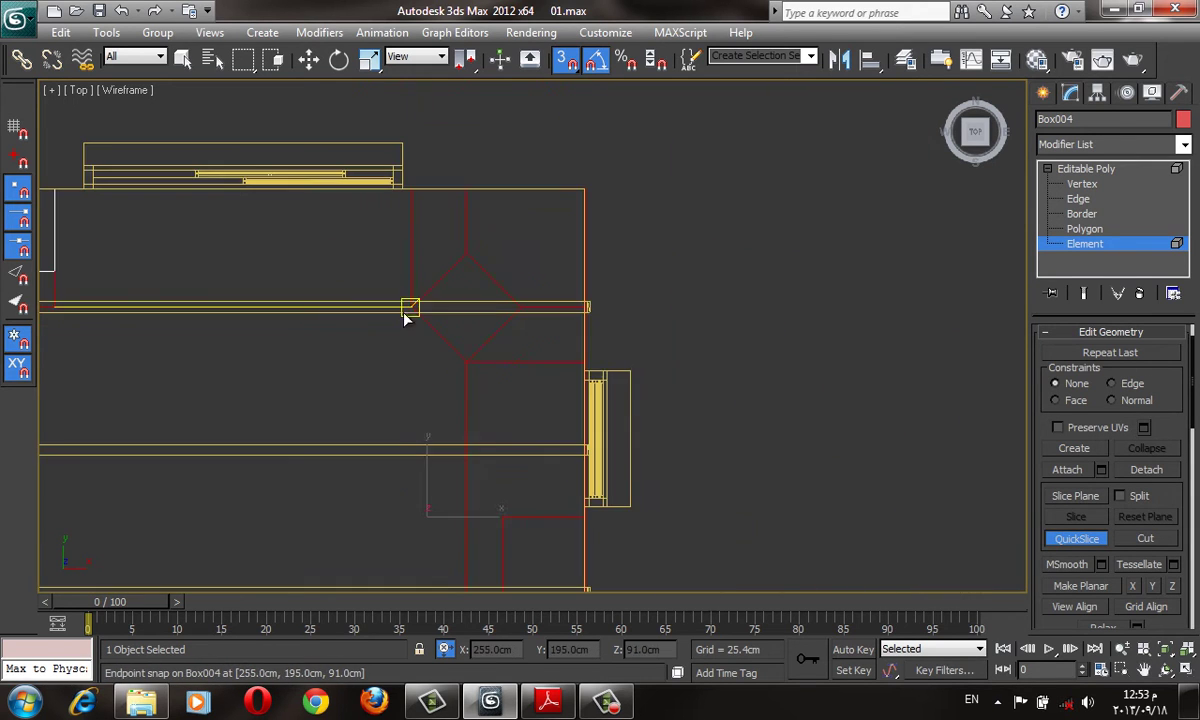
{"action": "mouse_move", "coordinate": [405, 316]}
{"action": "middle_mouse_down", "text": "alt"}
{"action": "mouse_move", "coordinate": [469, 439]}
{"action": "mouse_move", "coordinate": [549, 442]}
{"action": "mouse_move", "coordinate": [540, 301]}
{"action": "middle_mouse_up", "text": "alt"}
{"action": "key", "text": "p"}
{"action": "scroll", "coordinate": [540, 433], "scroll_direction": "up", "scroll_amount": 2}
{"action": "scroll", "coordinate": [544, 429], "scroll_direction": "up", "scroll_amount": 3}
{"action": "key", "text": "F3"}
{"action": "scroll", "coordinate": [573, 295], "scroll_direction": "up", "scroll_amount": 3}
{"action": "scroll", "coordinate": [573, 295], "scroll_direction": "up", "scroll_amount": 3}
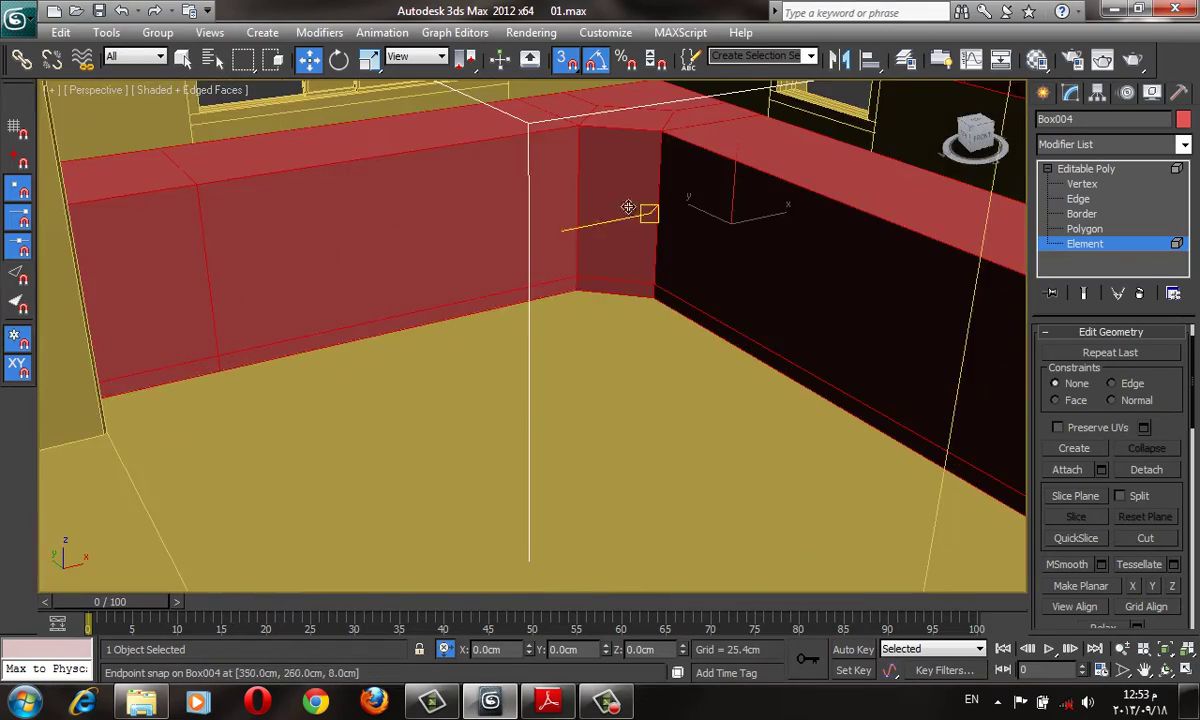
{"action": "middle_click_drag", "start_coordinate": [643, 209], "coordinate": [560, 230], "text": "alt"}
{"action": "left_click", "coordinate": [1062, 200]}
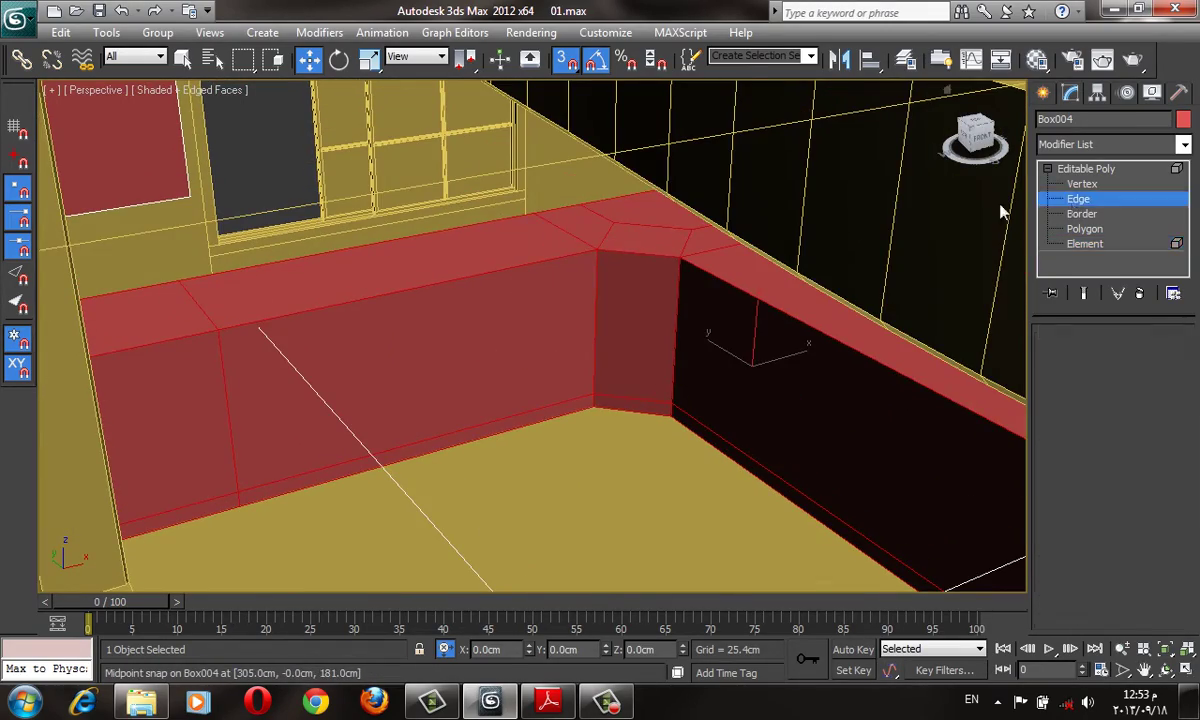
{"action": "left_click", "coordinate": [558, 258]}
{"action": "middle_click_drag", "start_coordinate": [558, 258], "coordinate": [527, 261], "text": "alt"}
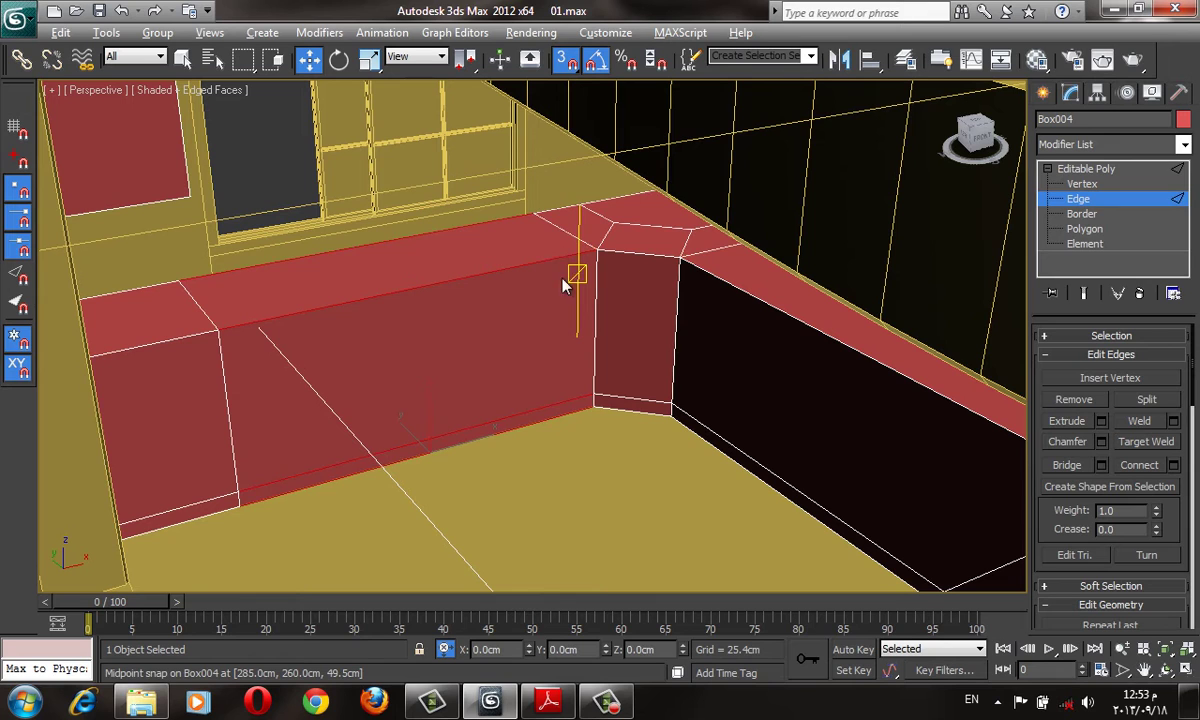
{"action": "key", "text": "F3"}
{"action": "scroll", "coordinate": [522, 219], "scroll_direction": "down", "scroll_amount": 2}
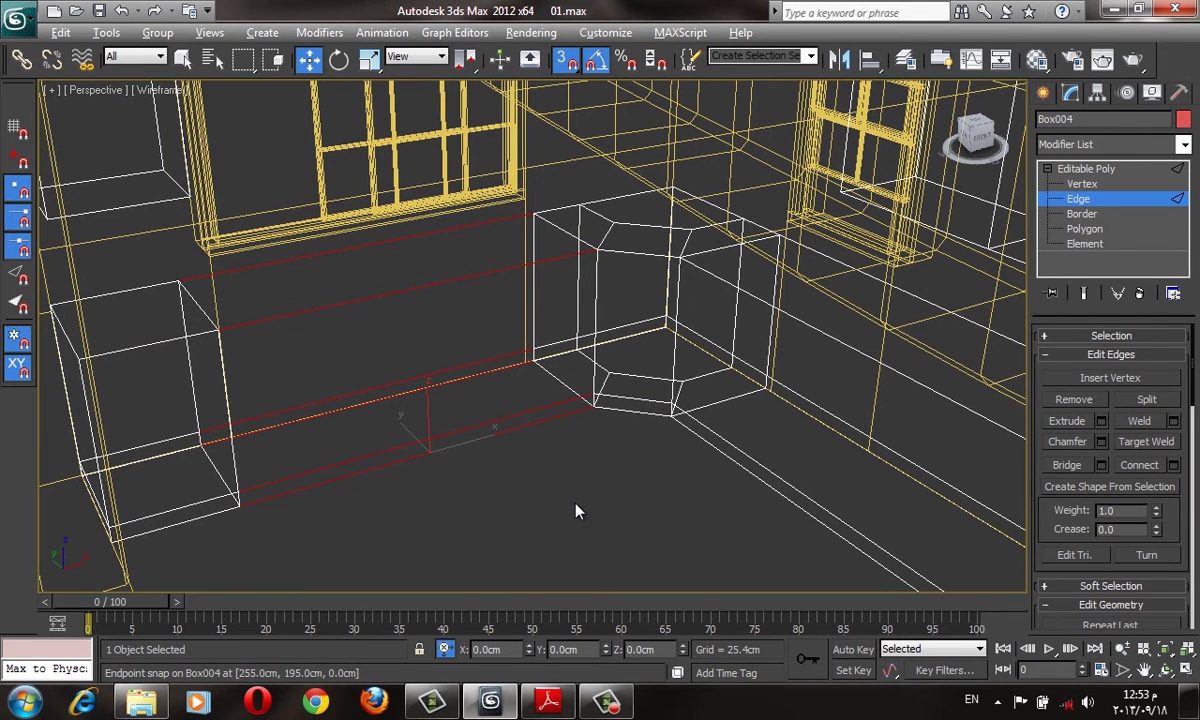
{"action": "key", "text": "s"}
{"action": "scroll", "coordinate": [546, 517], "scroll_direction": "up", "scroll_amount": 2}
{"action": "scroll", "coordinate": [503, 485], "scroll_direction": "up", "scroll_amount": 2}
{"action": "scroll", "coordinate": [487, 471], "scroll_direction": "down", "scroll_amount": 3}
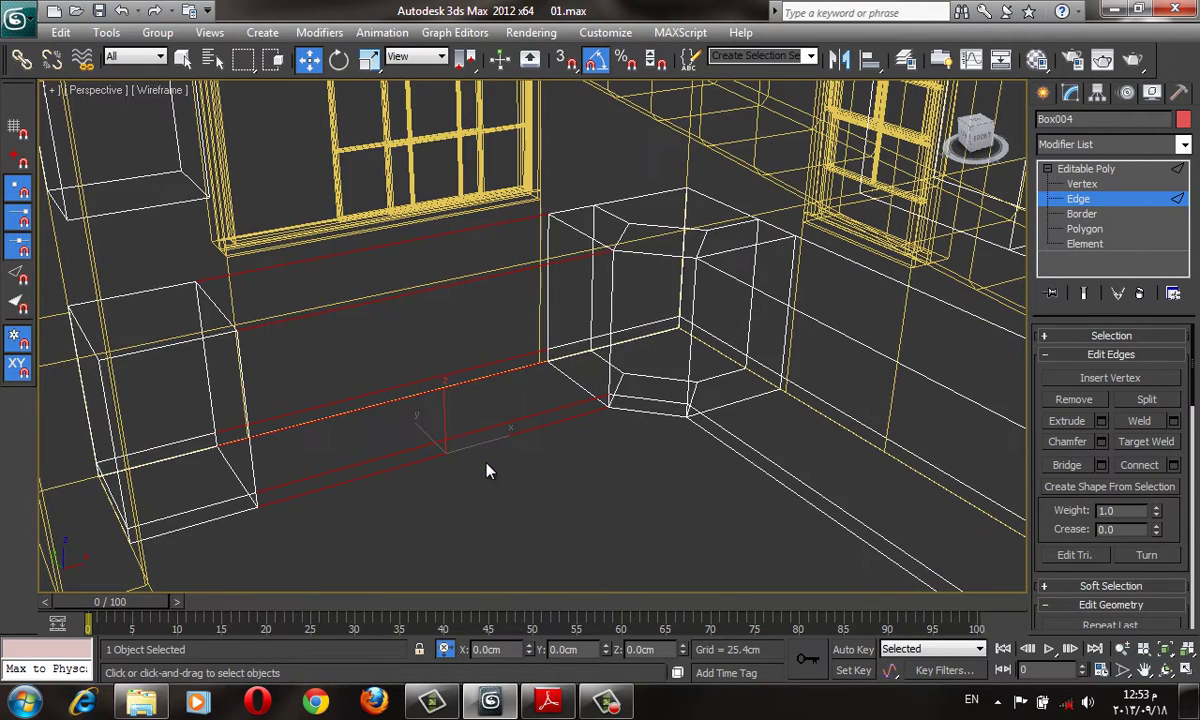
{"action": "mouse_move", "coordinate": [488, 471]}
{"action": "middle_mouse_down", "text": "alt"}
{"action": "mouse_move", "coordinate": [477, 447]}
{"action": "mouse_move", "coordinate": [540, 304]}
{"action": "middle_mouse_up", "text": "alt"}
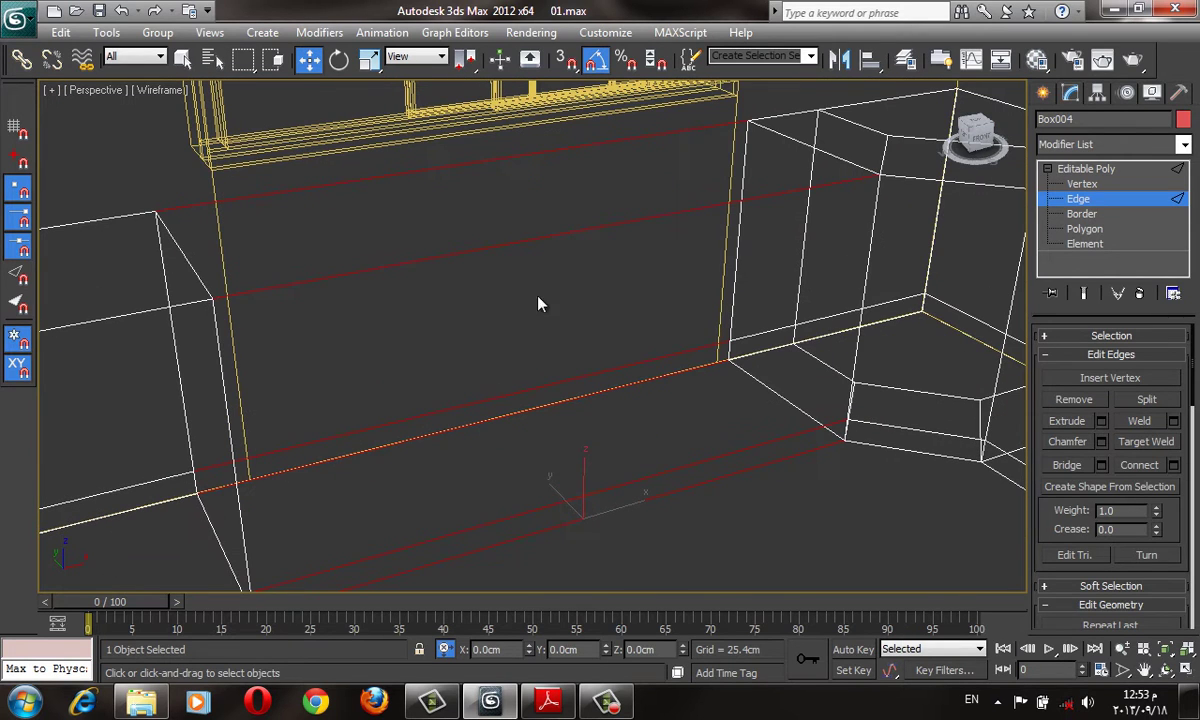
{"action": "left_click", "coordinate": [559, 233]}
{"action": "left_click", "coordinate": [645, 477], "text": "ctrl"}
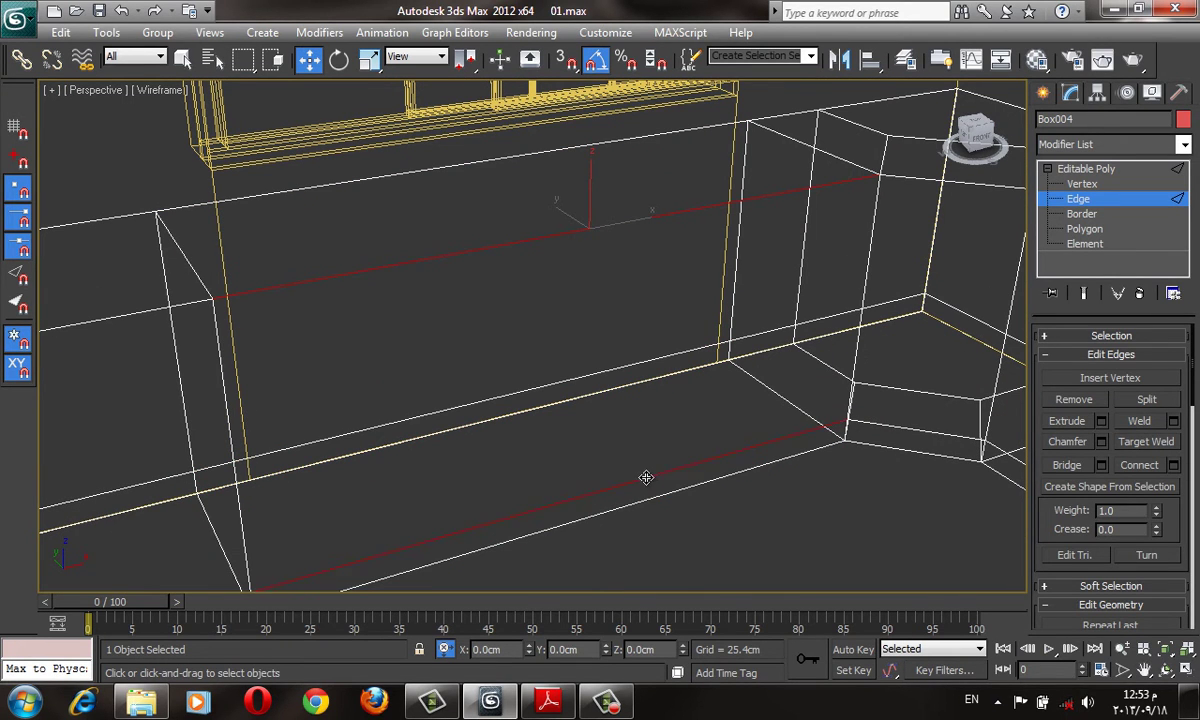
{"action": "key", "text": "F3"}
{"action": "left_click", "coordinate": [1174, 465]}
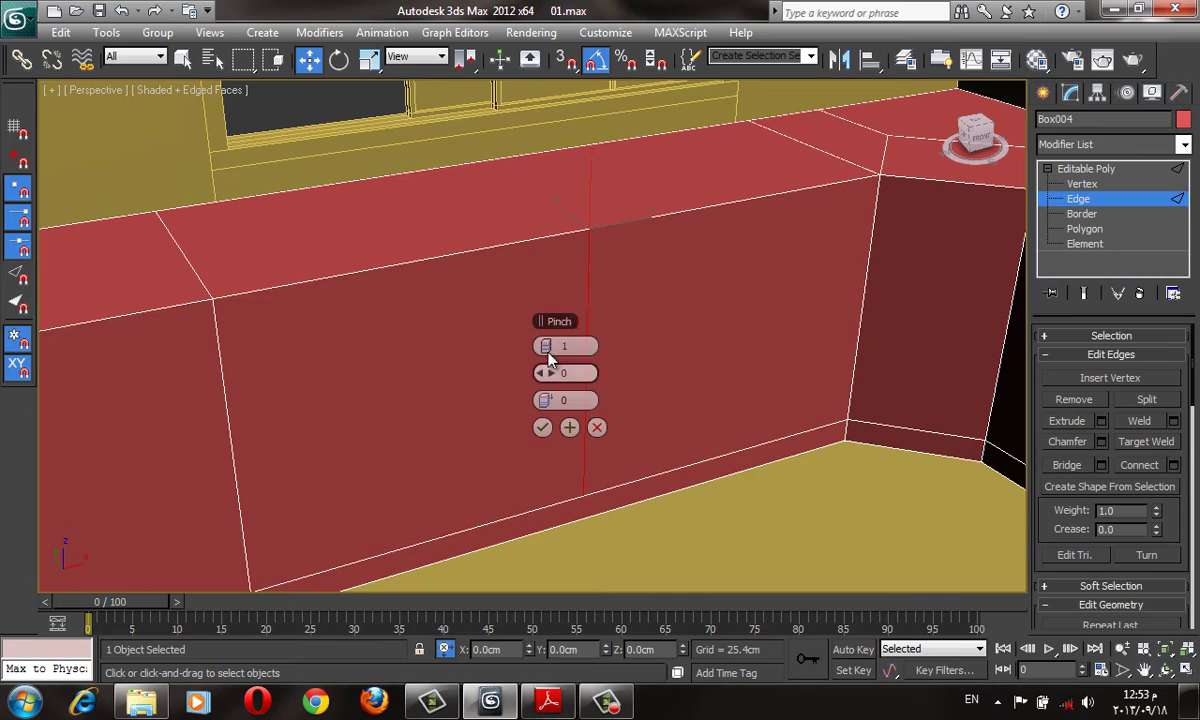
{"action": "scroll", "coordinate": [548, 346], "scroll_direction": "up", "scroll_amount": 2}
{"action": "left_click", "coordinate": [541, 428]}
{"action": "scroll", "coordinate": [678, 474], "scroll_direction": "down", "scroll_amount": 5}
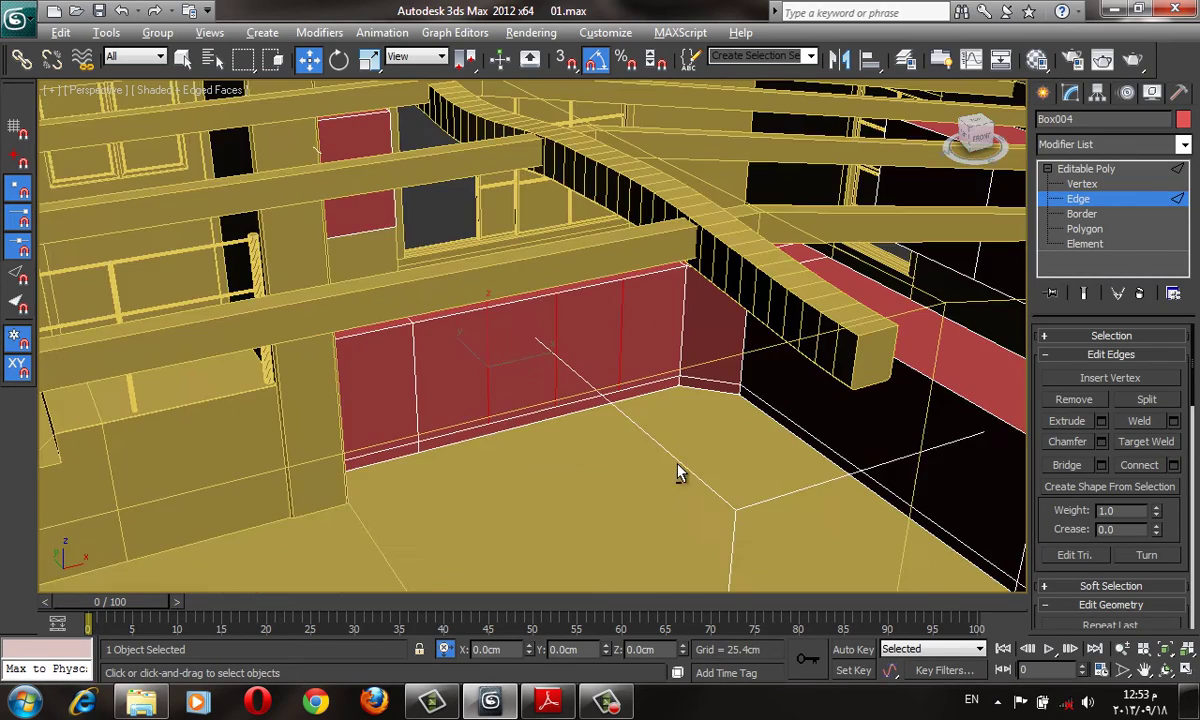
{"action": "mouse_move", "coordinate": [713, 420]}
{"action": "middle_mouse_down", "text": "alt"}
{"action": "mouse_move", "coordinate": [758, 370]}
{"action": "mouse_move", "coordinate": [719, 392]}
{"action": "mouse_move", "coordinate": [720, 428]}
{"action": "middle_mouse_up", "text": "alt"}
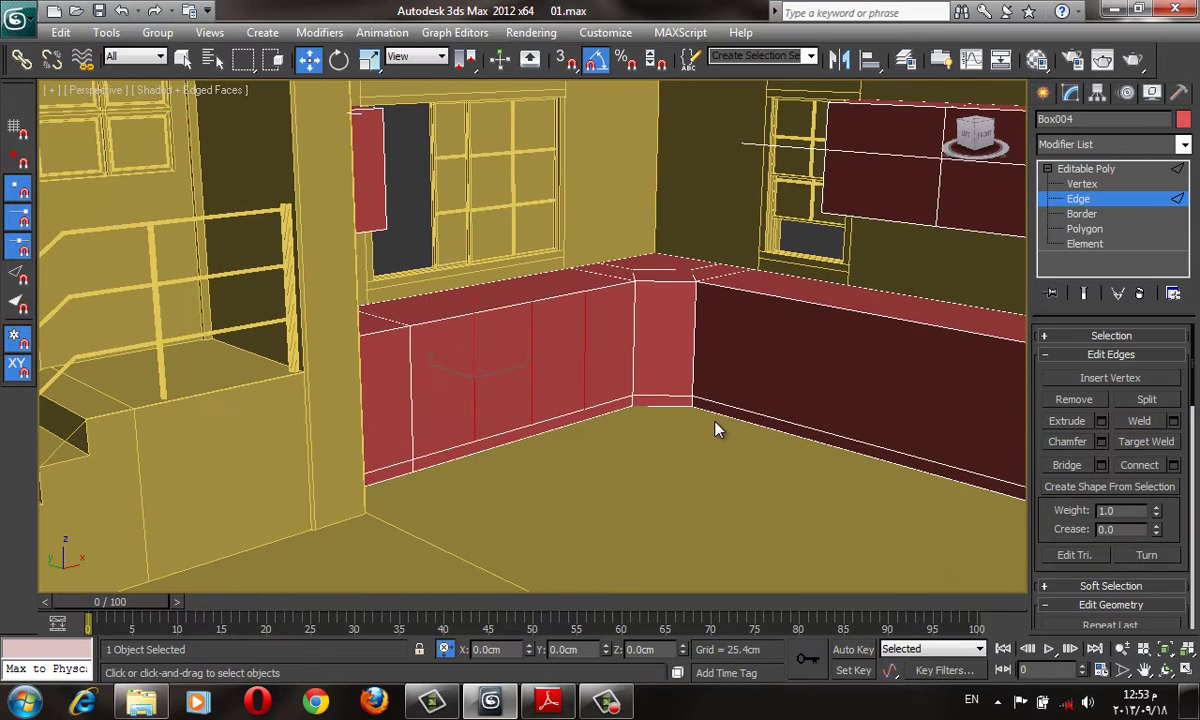
{"action": "scroll", "coordinate": [715, 442], "scroll_direction": "up", "scroll_amount": 2}
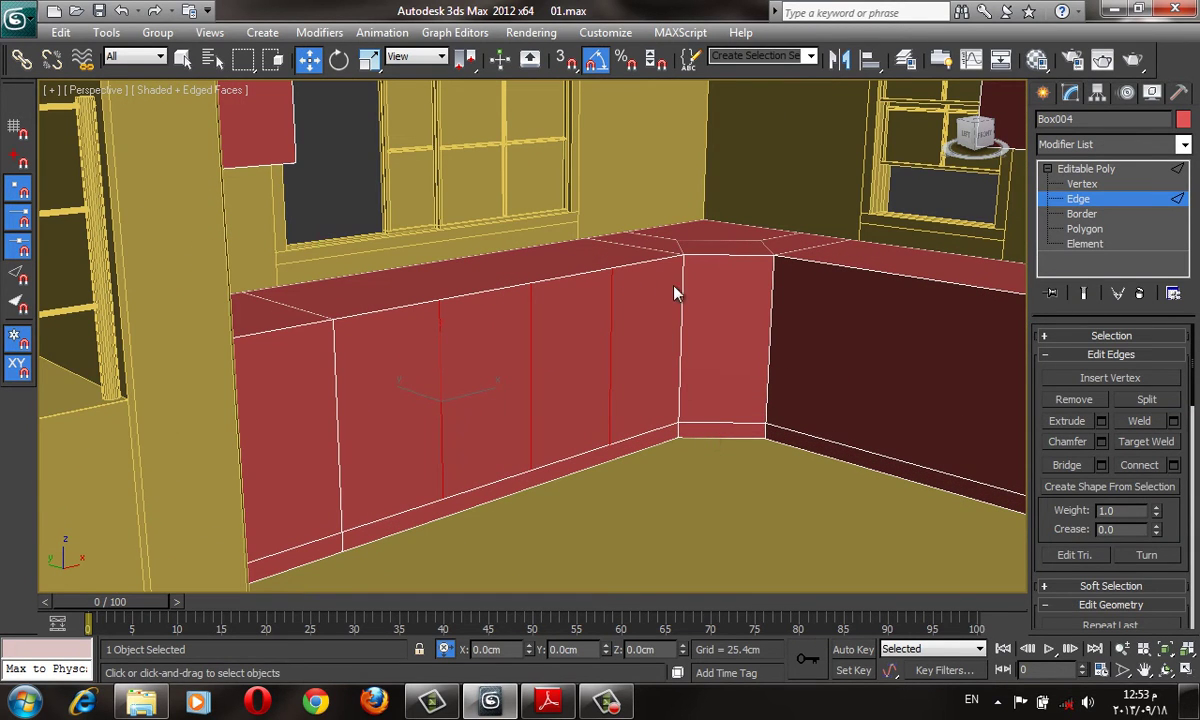
{"action": "key", "text": "BackSpace"}
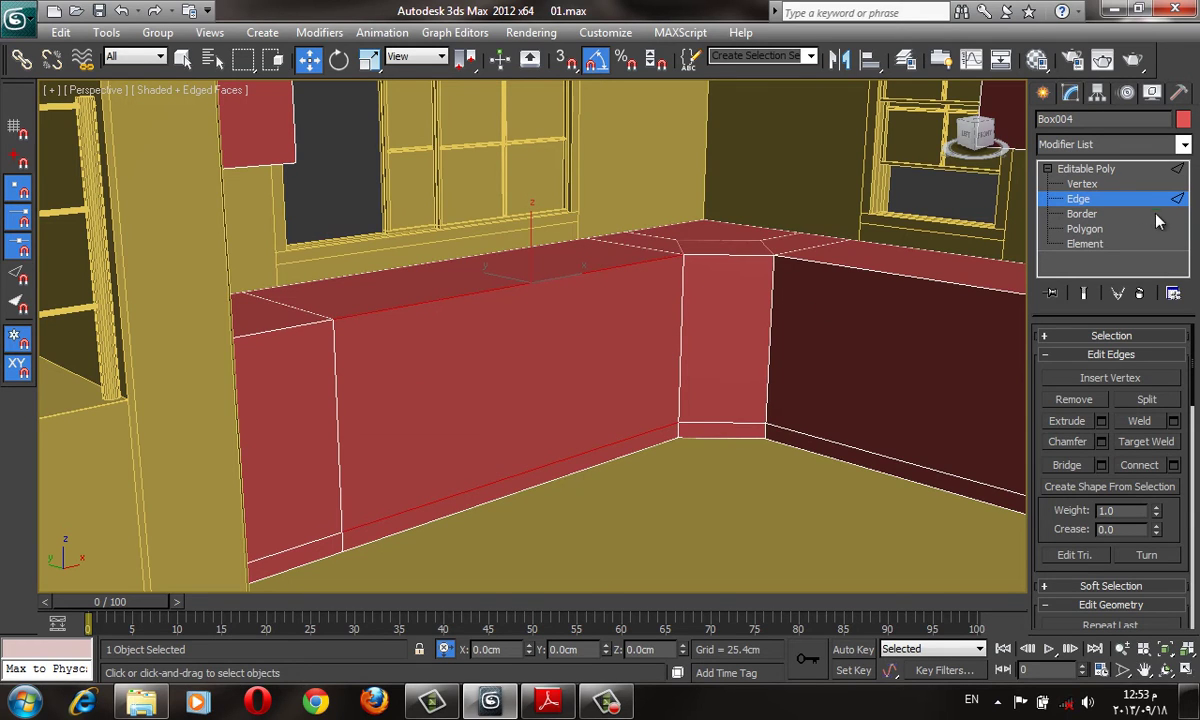
- At Polygon level, select the top faces of the L-shaped cabinets
{"action": "left_click", "coordinate": [1084, 229]}
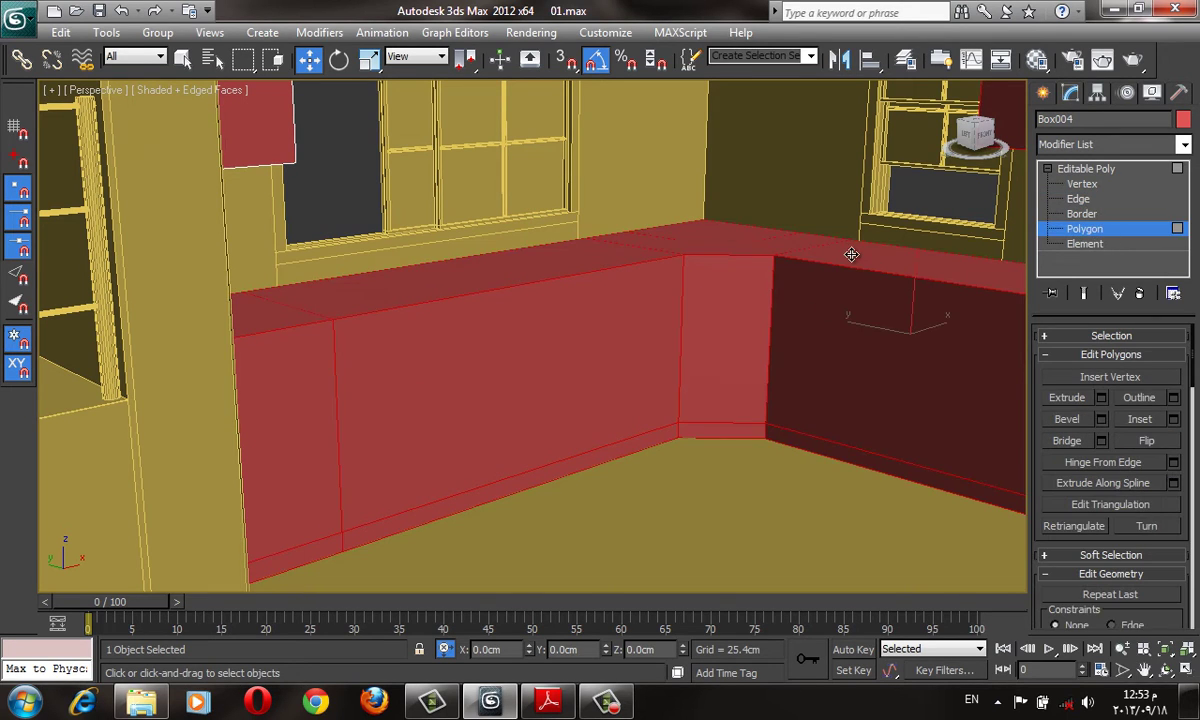
{"action": "left_click", "coordinate": [788, 245]}
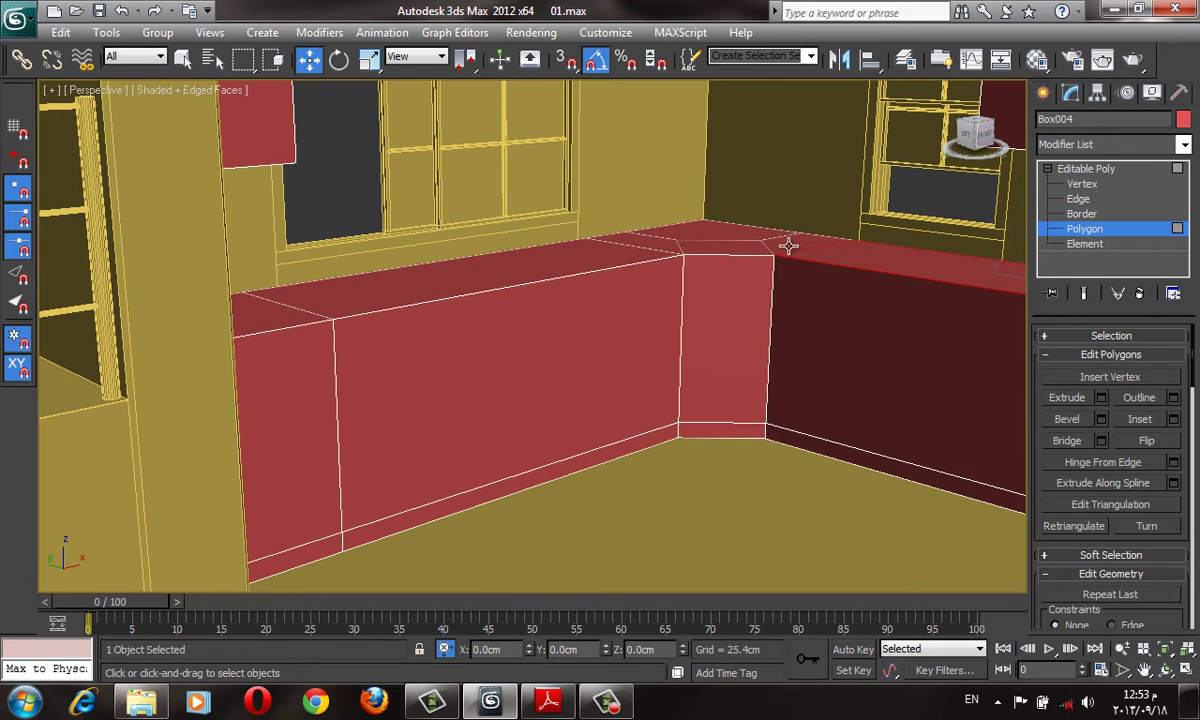
{"action": "left_click", "coordinate": [722, 244], "text": "ctrl"}
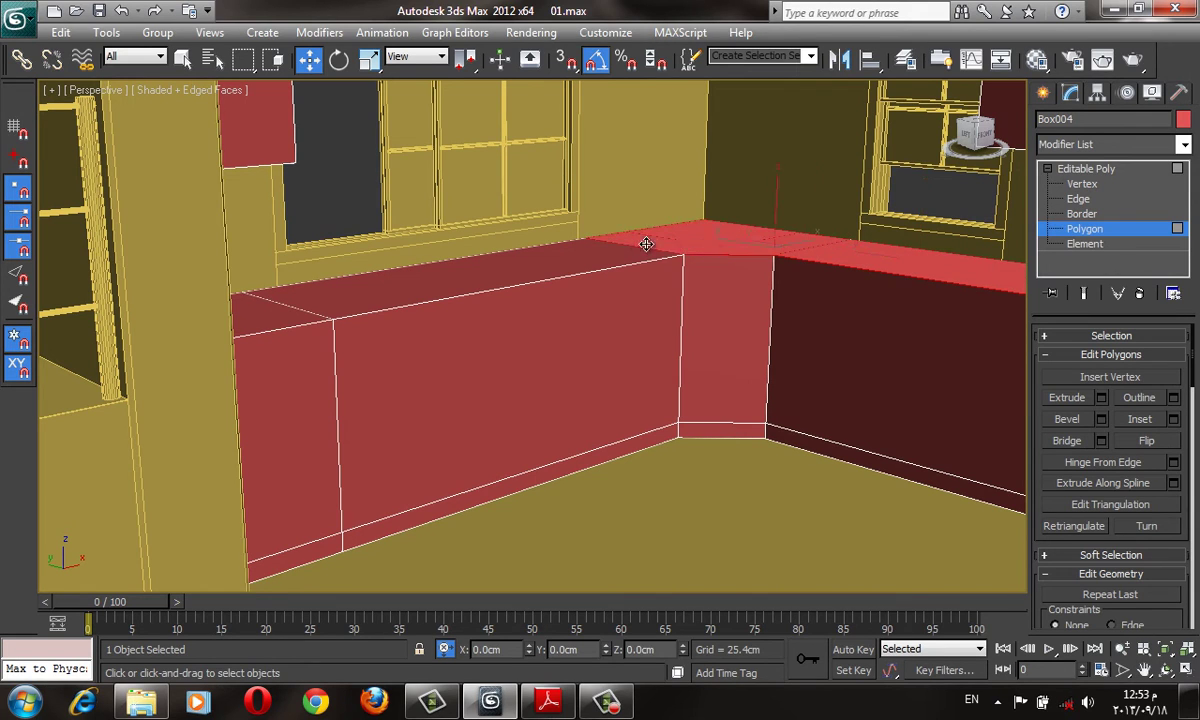
{"action": "left_click", "coordinate": [400, 320], "text": "ctrl"}
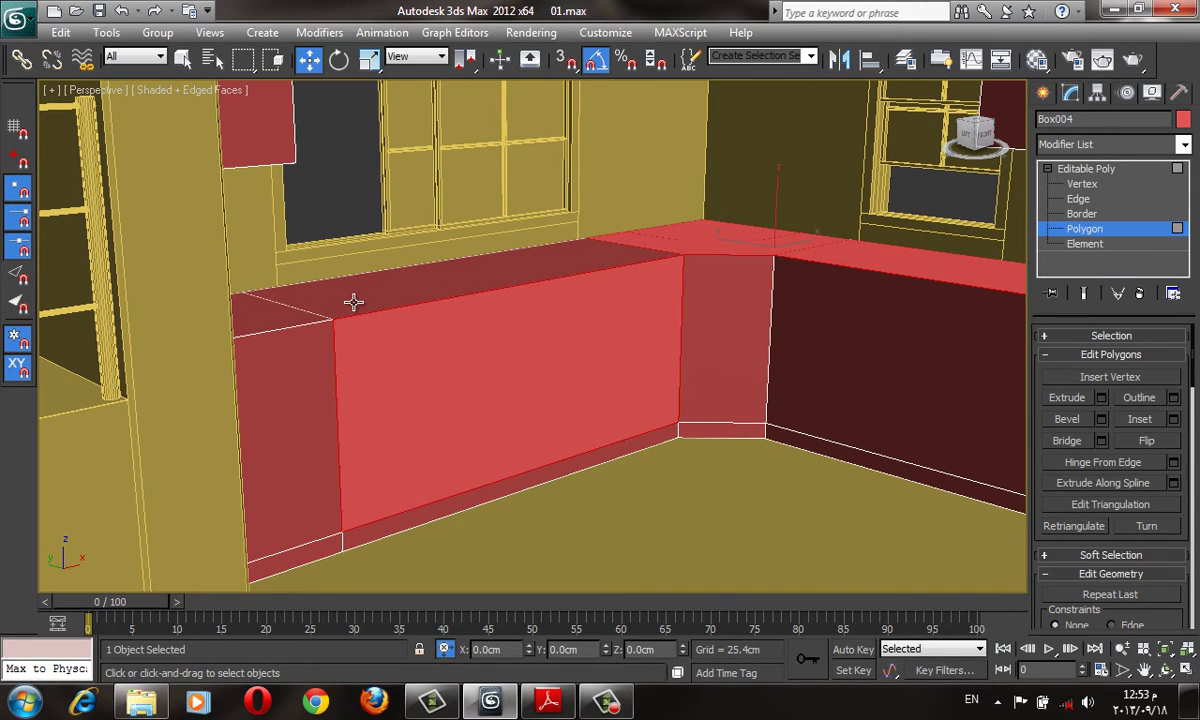
{"action": "left_click", "coordinate": [287, 321], "text": "ctrl"}
{"action": "mouse_move", "coordinate": [884, 289]}
{"action": "middle_mouse_down", "text": "alt"}
{"action": "mouse_move", "coordinate": [697, 348]}
{"action": "mouse_move", "coordinate": [785, 344]}
{"action": "mouse_move", "coordinate": [651, 351]}
{"action": "mouse_move", "coordinate": [686, 343]}
{"action": "middle_mouse_up", "text": "alt"}
{"action": "scroll", "coordinate": [680, 350], "scroll_direction": "up", "scroll_amount": 4}
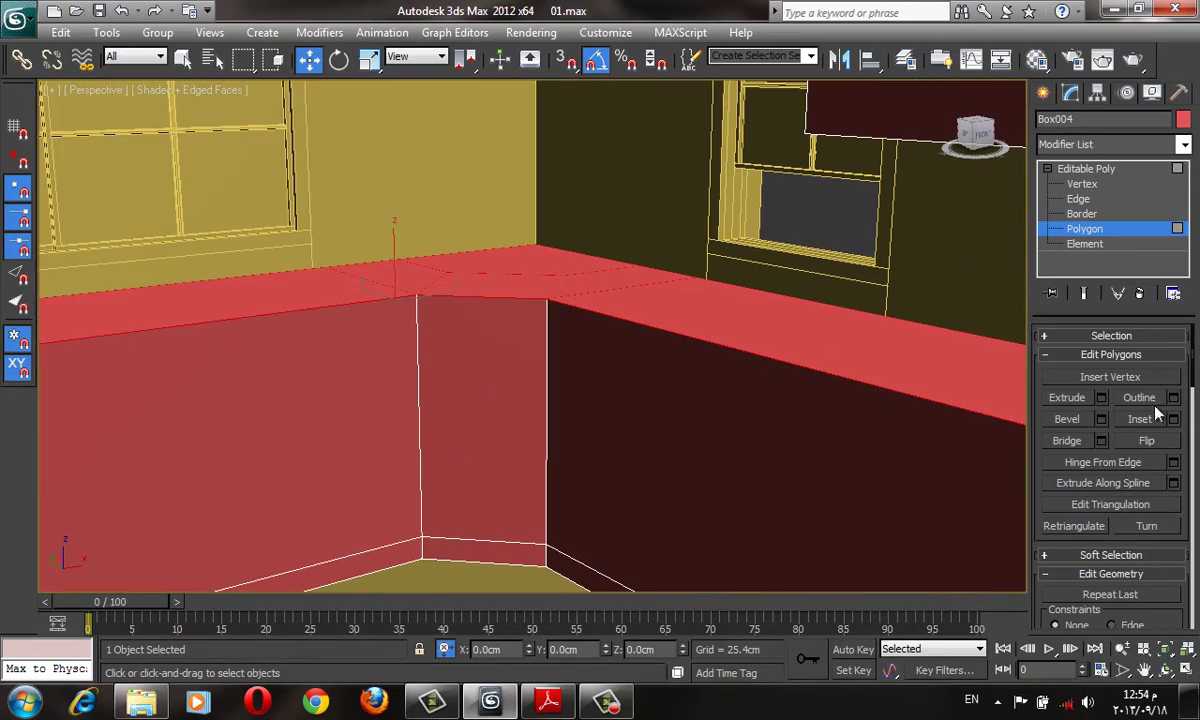
- Extrude the selected top faces by 0.5cm
{"action": "left_click", "coordinate": [1100, 398]}
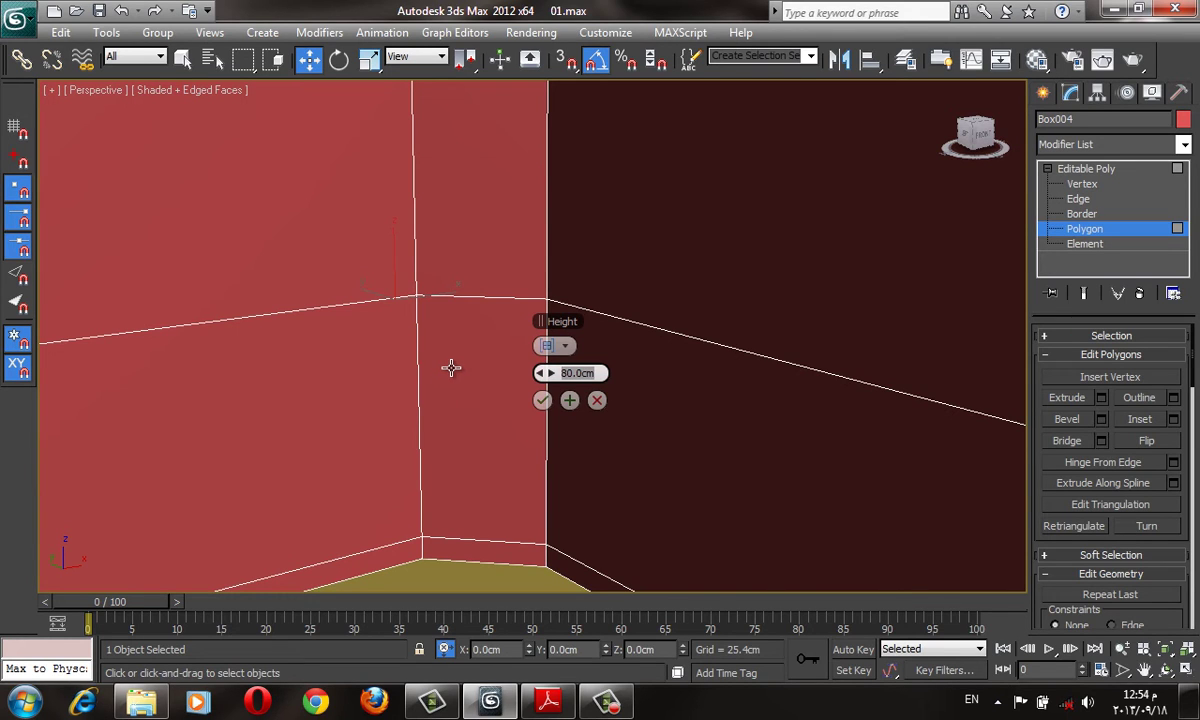
{"action": "type", "text": "0.5"}
{"action": "key", "text": "Return"}
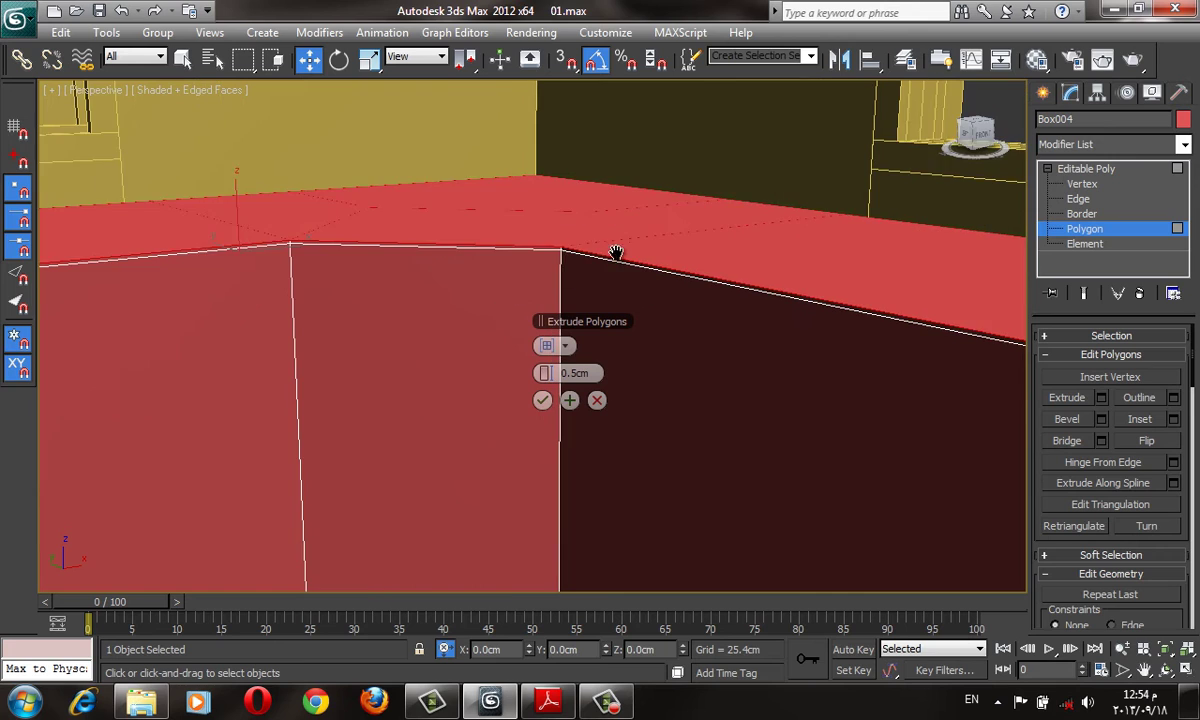
{"action": "left_click", "coordinate": [542, 400]}
- Extrude the top faces again with a height of 2.5cm
{"action": "left_click", "coordinate": [1100, 398]}
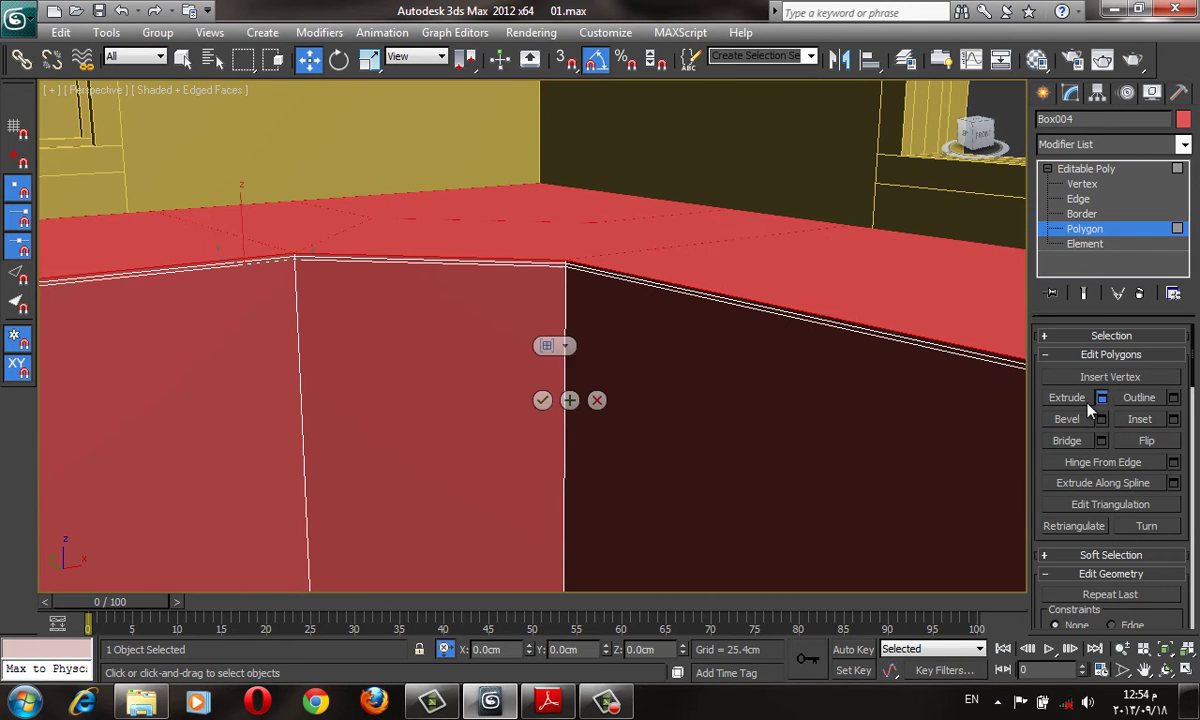
{"action": "type", "text": "2"}
{"action": "key", "text": "Return"}
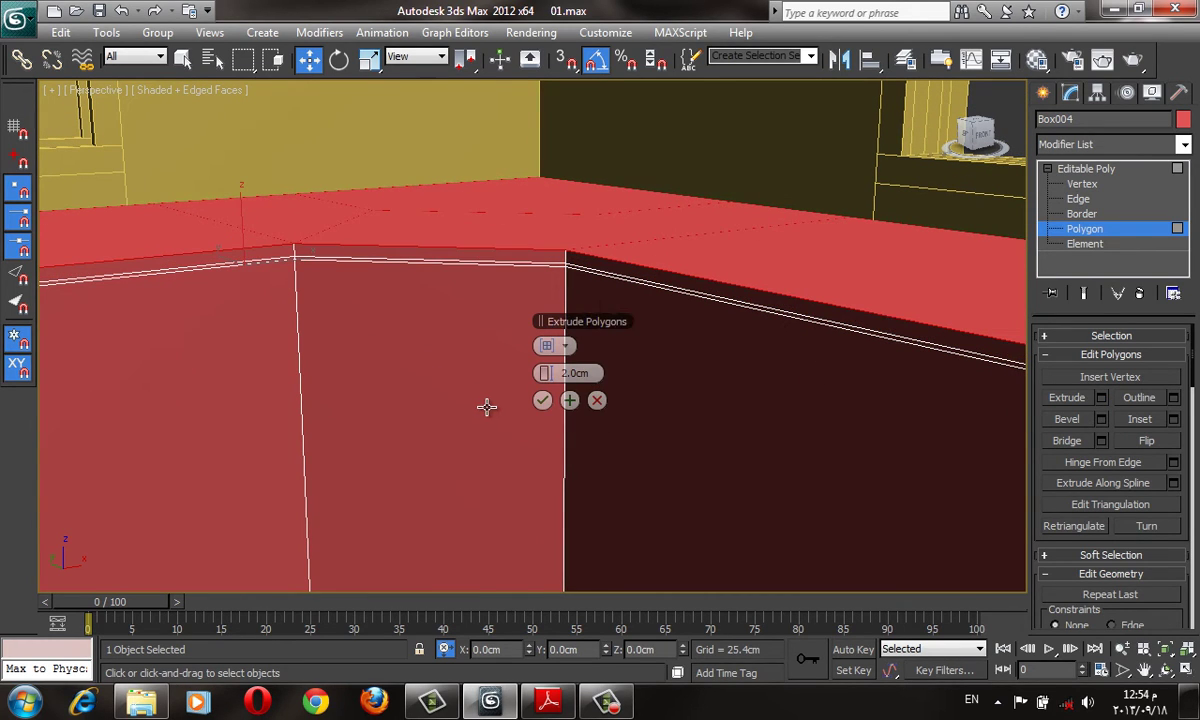
{"action": "type", "text": "2.5"}
{"action": "key", "text": "Return"}
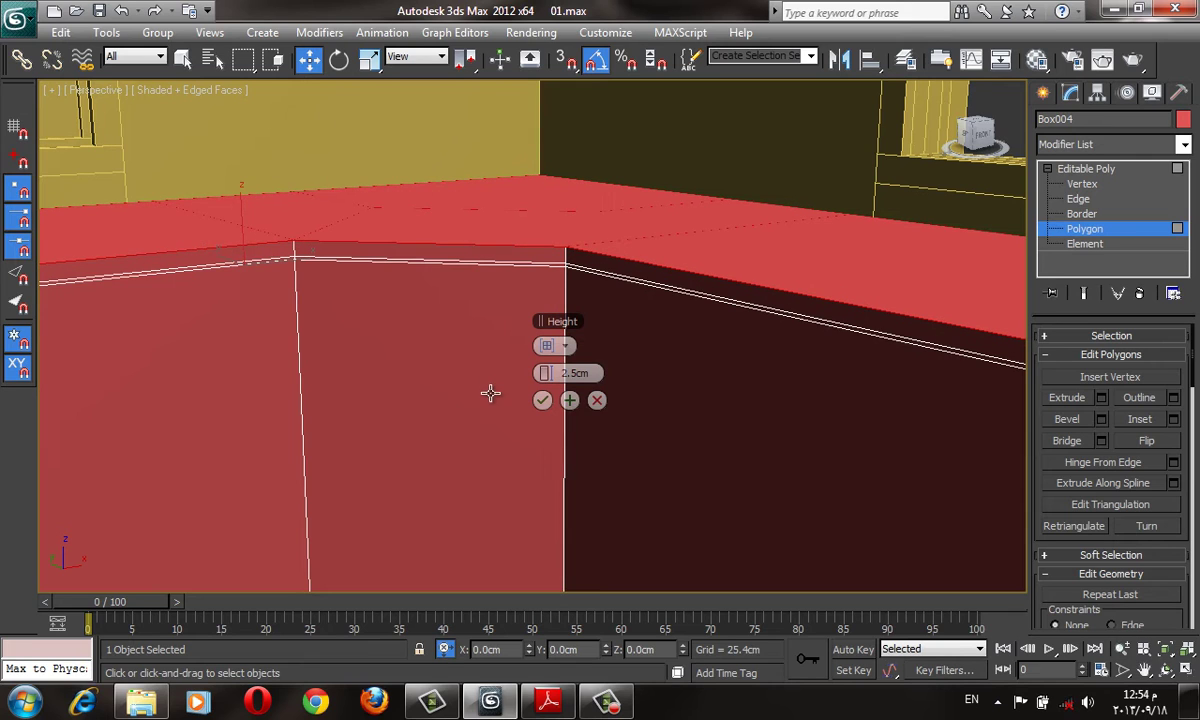
{"action": "left_click", "coordinate": [550, 400]}
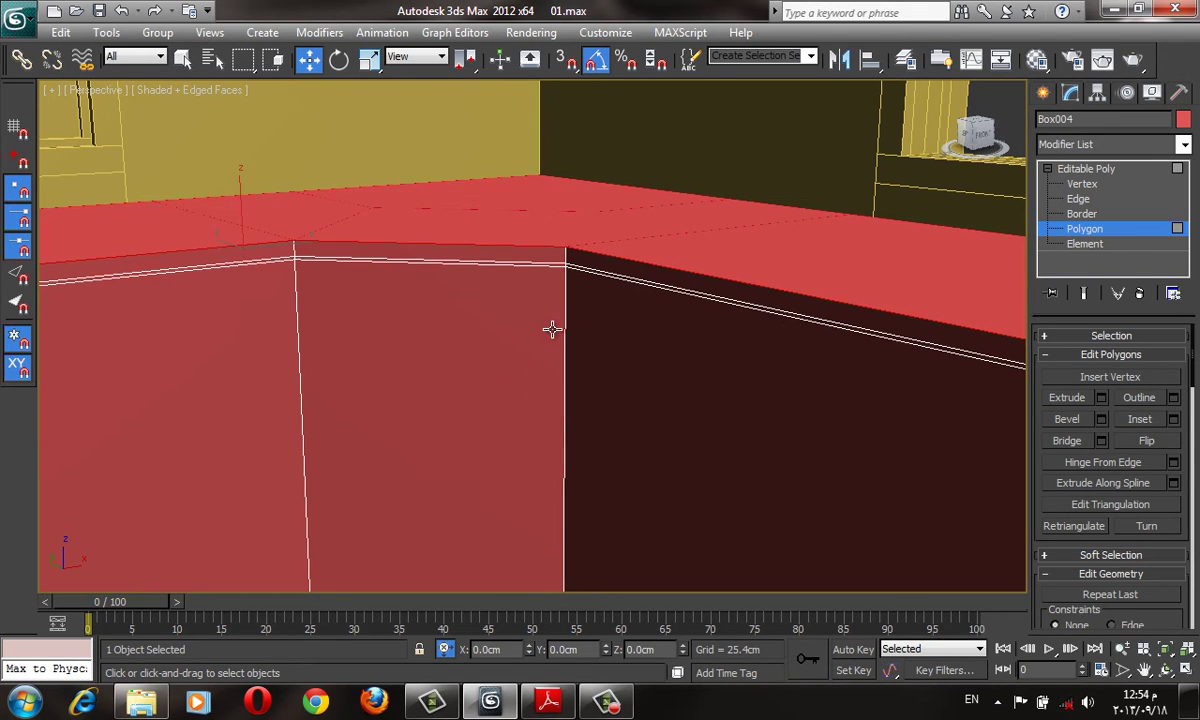
{"action": "scroll", "coordinate": [903, 238], "scroll_direction": "up", "scroll_amount": 3}
{"action": "scroll", "coordinate": [903, 238], "scroll_direction": "up", "scroll_amount": 2}
- At Edge level, select the right cabinet's long top edge and the short corner edge
{"action": "left_click", "coordinate": [1078, 199]}
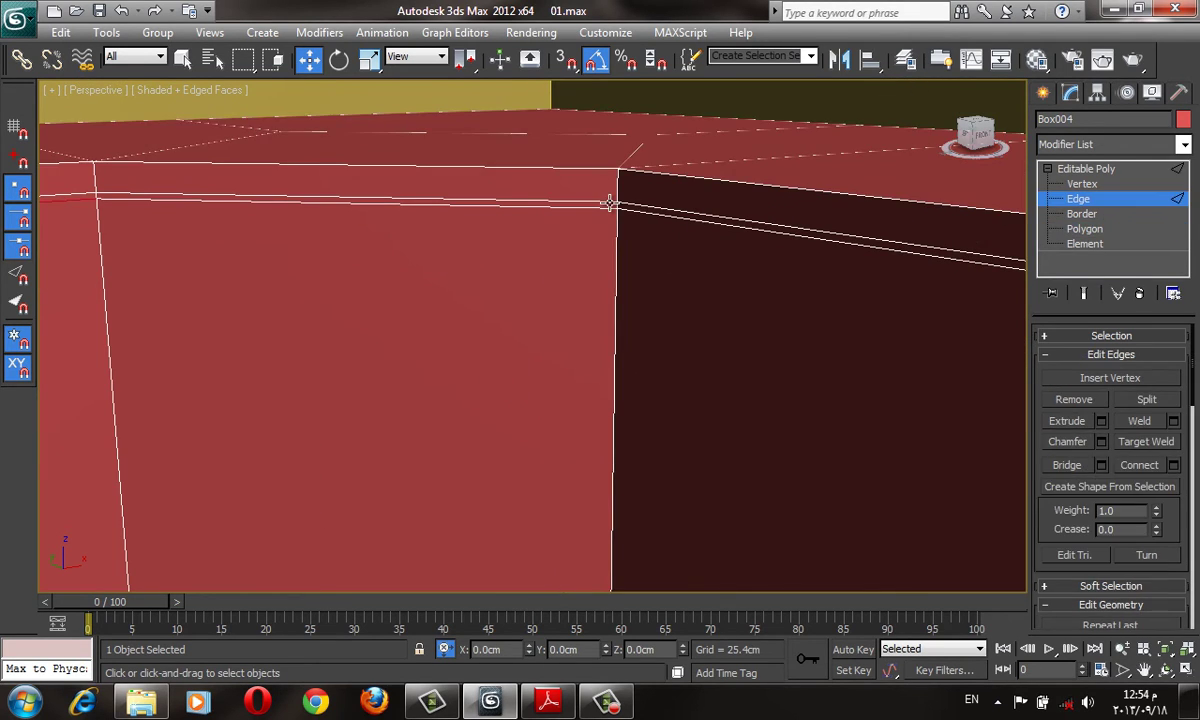
{"action": "left_click", "coordinate": [618, 207]}
{"action": "key", "text": "F3"}
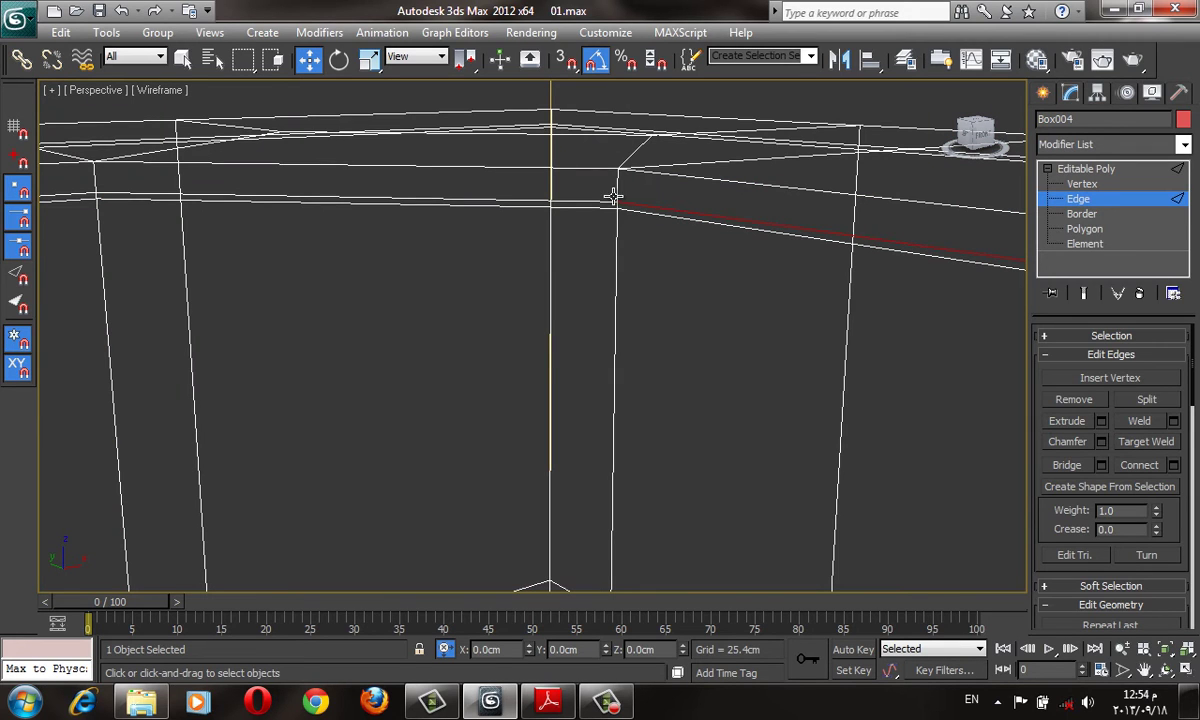
{"action": "left_click", "coordinate": [618, 165]}
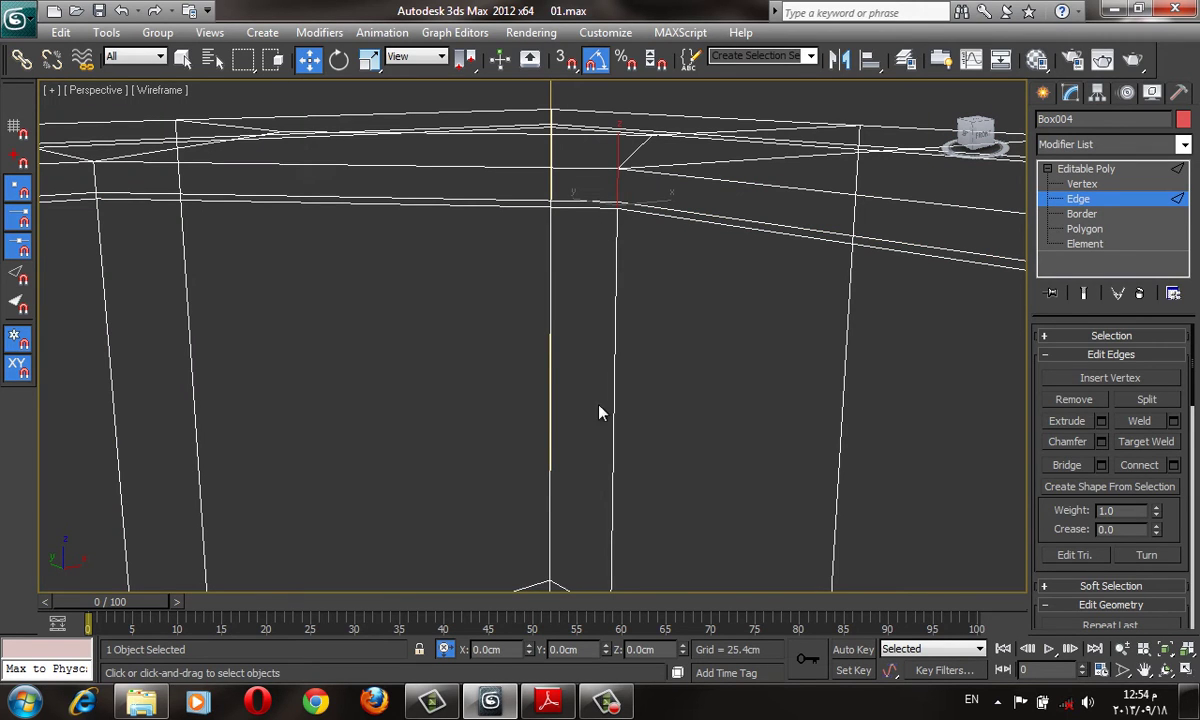
{"action": "key", "text": "F3"}
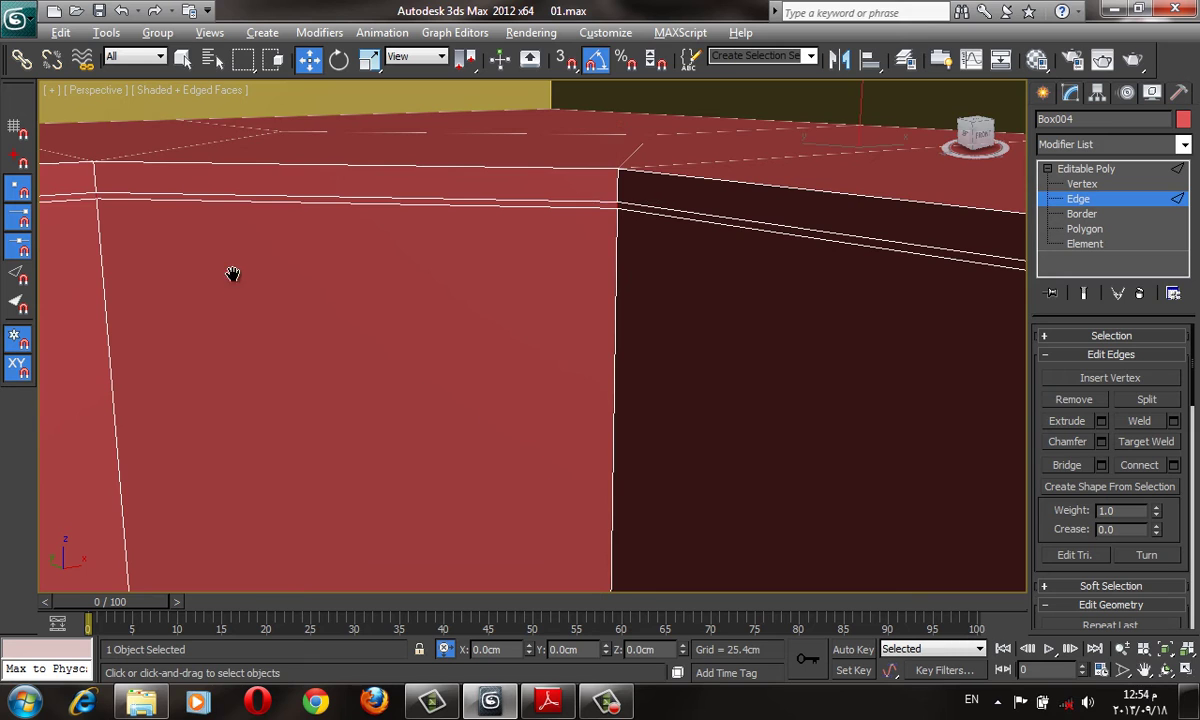
{"action": "middle_click_drag", "start_coordinate": [232, 274], "coordinate": [286, 224]}
{"action": "key", "text": "F3"}
{"action": "scroll", "coordinate": [546, 268], "scroll_direction": "down", "scroll_amount": 5}
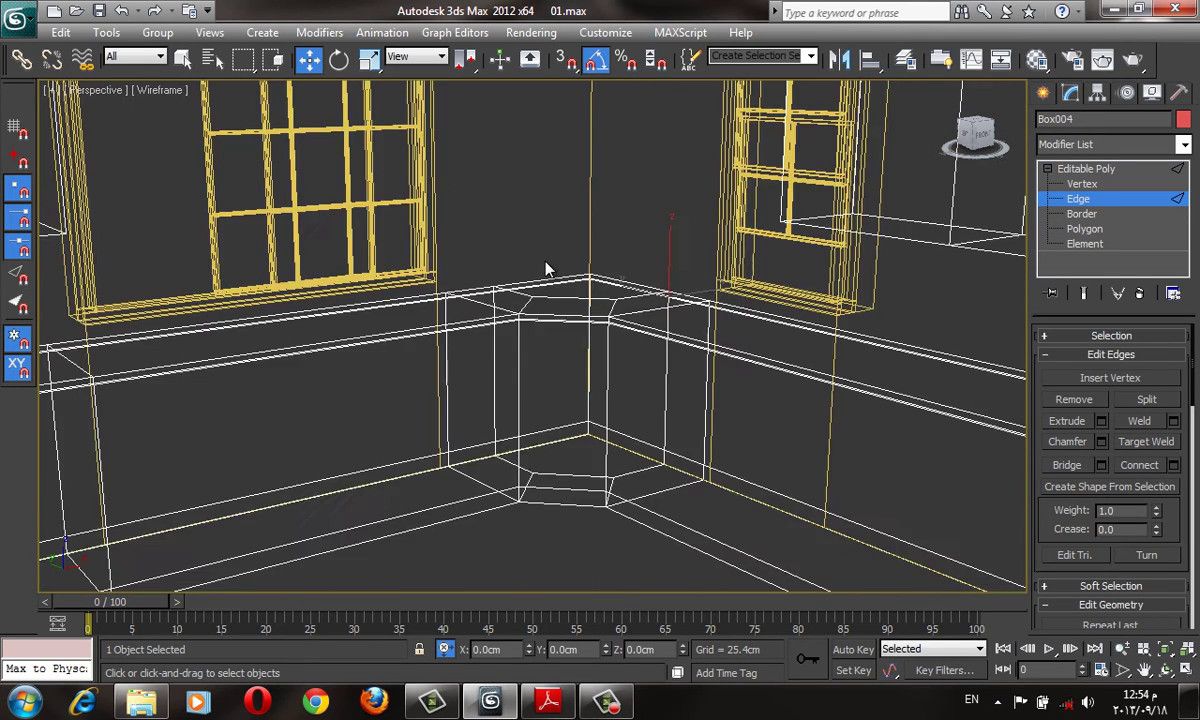
{"action": "key", "text": "F3"}
{"action": "scroll", "coordinate": [546, 268], "scroll_direction": "up", "scroll_amount": 5}
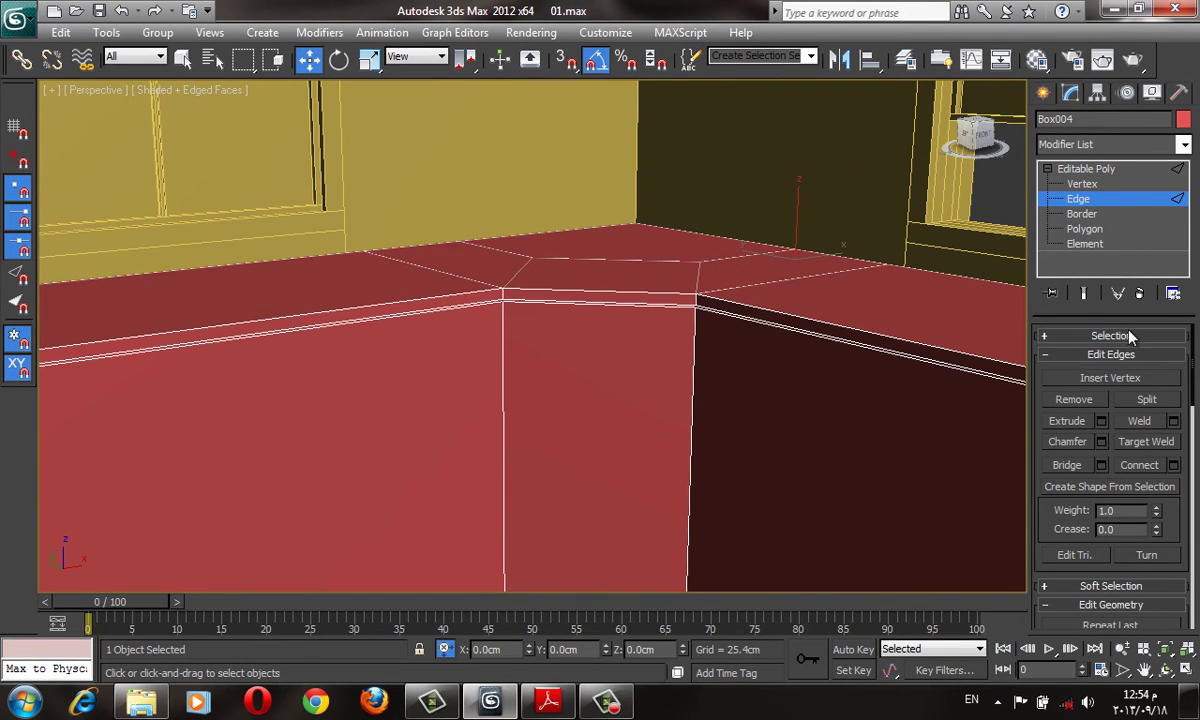
- Convert the edge selection to the 13 band polygons around the countertop
{"action": "left_click", "coordinate": [1111, 336]}
{"action": "left_click", "coordinate": [1131, 357]}
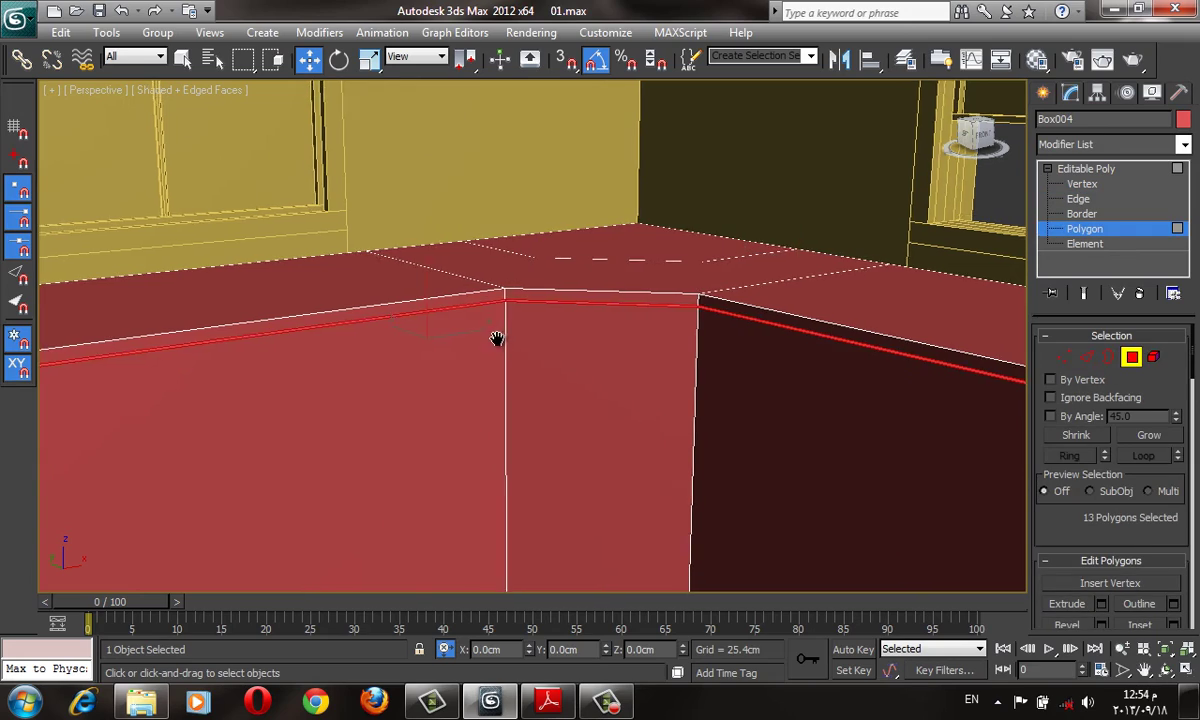
{"action": "scroll", "coordinate": [555, 268], "scroll_direction": "up", "scroll_amount": 3}
{"action": "scroll", "coordinate": [812, 268], "scroll_direction": "up", "scroll_amount": 3}
{"action": "scroll", "coordinate": [686, 265], "scroll_direction": "down", "scroll_amount": 3}
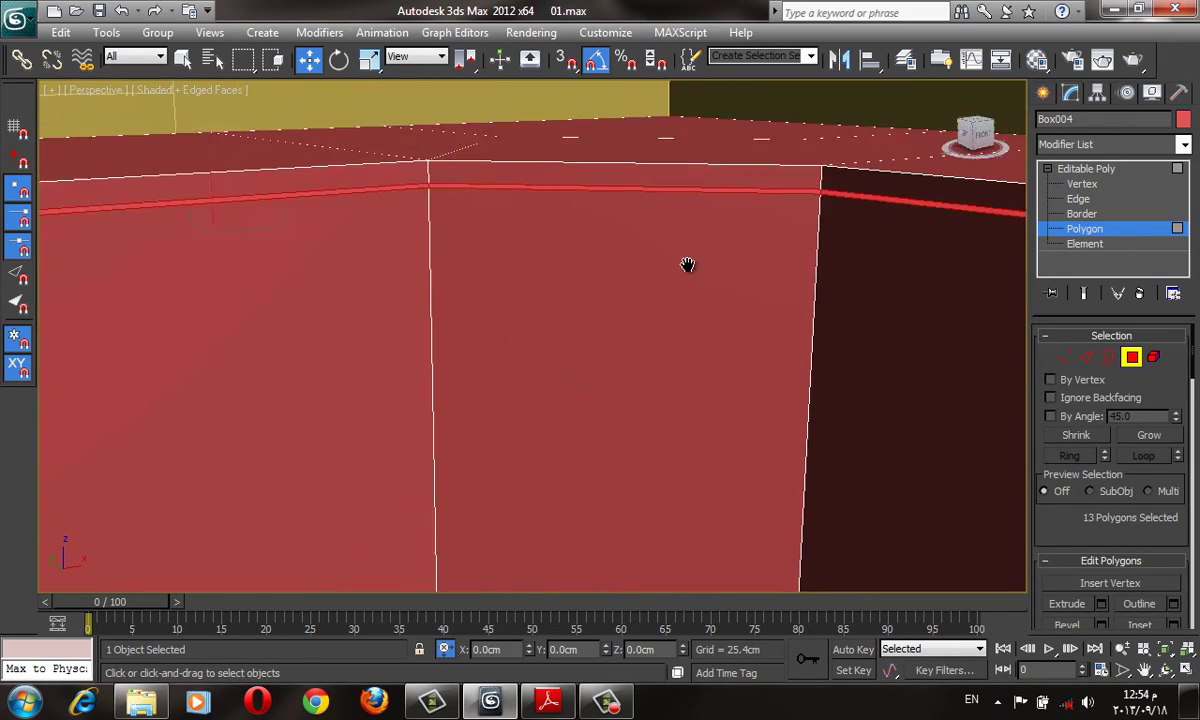
{"action": "scroll", "coordinate": [686, 279], "scroll_direction": "down", "scroll_amount": 3}
{"action": "key", "text": "F3"}
{"action": "middle_click_drag", "start_coordinate": [817, 420], "coordinate": [515, 320]}
{"action": "scroll", "coordinate": [605, 356], "scroll_direction": "up", "scroll_amount": 2}
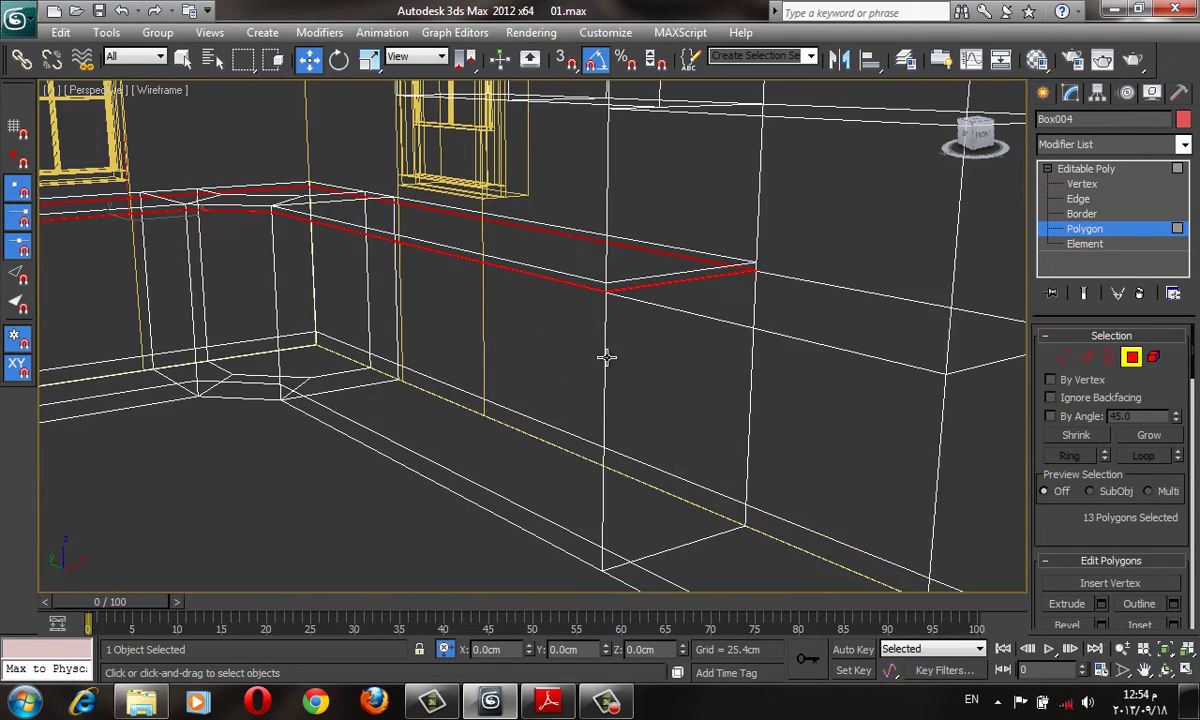
{"action": "scroll", "coordinate": [659, 308], "scroll_direction": "up", "scroll_amount": 2}
{"action": "scroll", "coordinate": [665, 312], "scroll_direction": "up", "scroll_amount": 2}
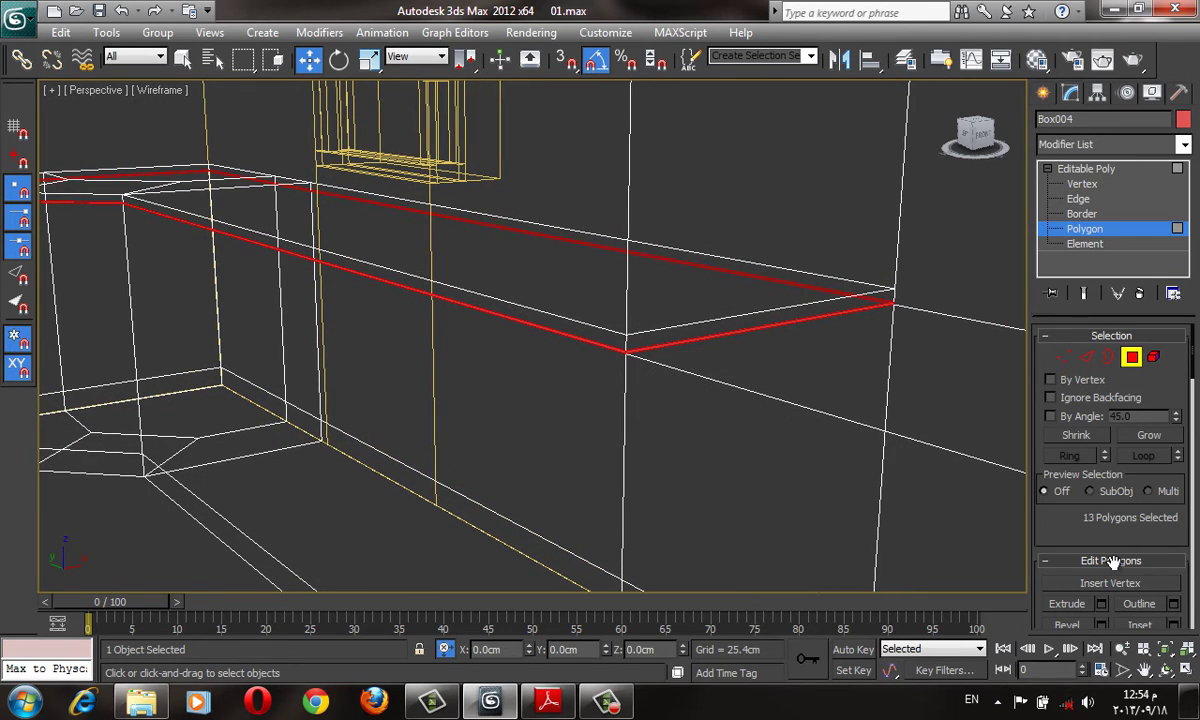
- Extrude the 13 band polygons outward by 1.0cm
{"action": "left_click", "coordinate": [1102, 604]}
{"action": "key", "text": "F3"}
{"action": "scroll", "coordinate": [549, 343], "scroll_direction": "up", "scroll_amount": 3}
{"action": "scroll", "coordinate": [429, 161], "scroll_direction": "up", "scroll_amount": 2}
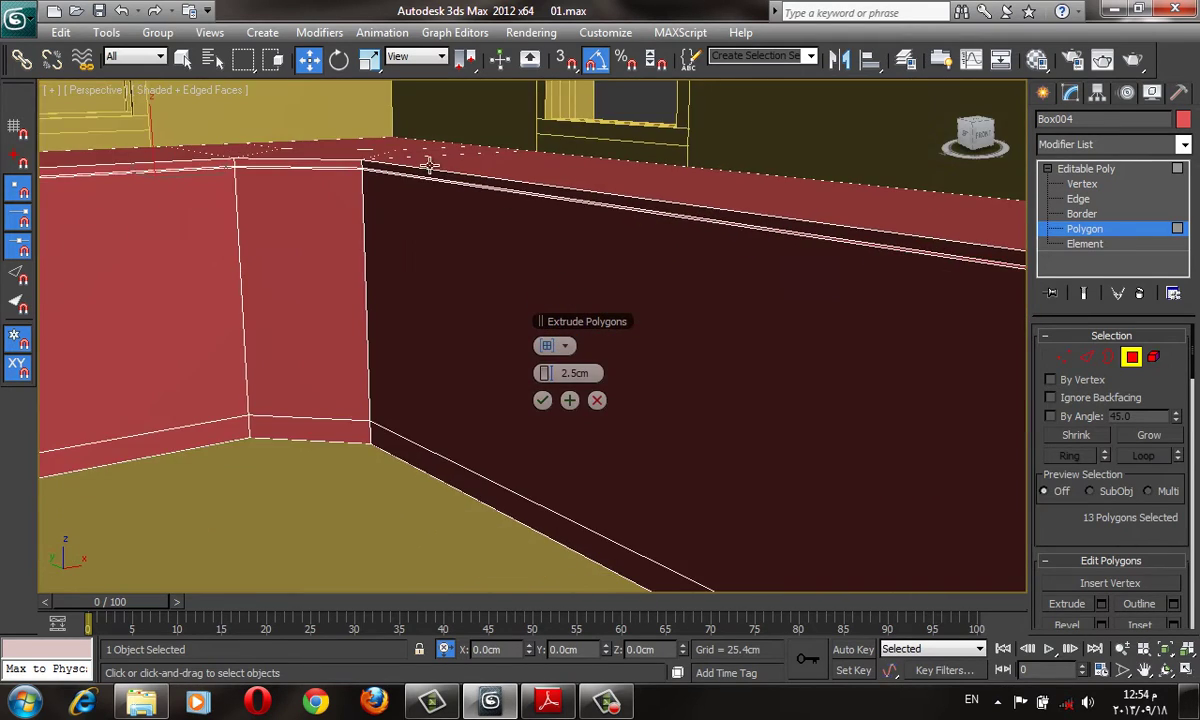
{"action": "middle_click_drag", "start_coordinate": [429, 161], "coordinate": [874, 348]}
{"action": "scroll", "coordinate": [874, 348], "scroll_direction": "down", "scroll_amount": 3}
{"action": "scroll", "coordinate": [535, 300], "scroll_direction": "down", "scroll_amount": 1}
{"action": "scroll", "coordinate": [550, 340], "scroll_direction": "down", "scroll_amount": 1}
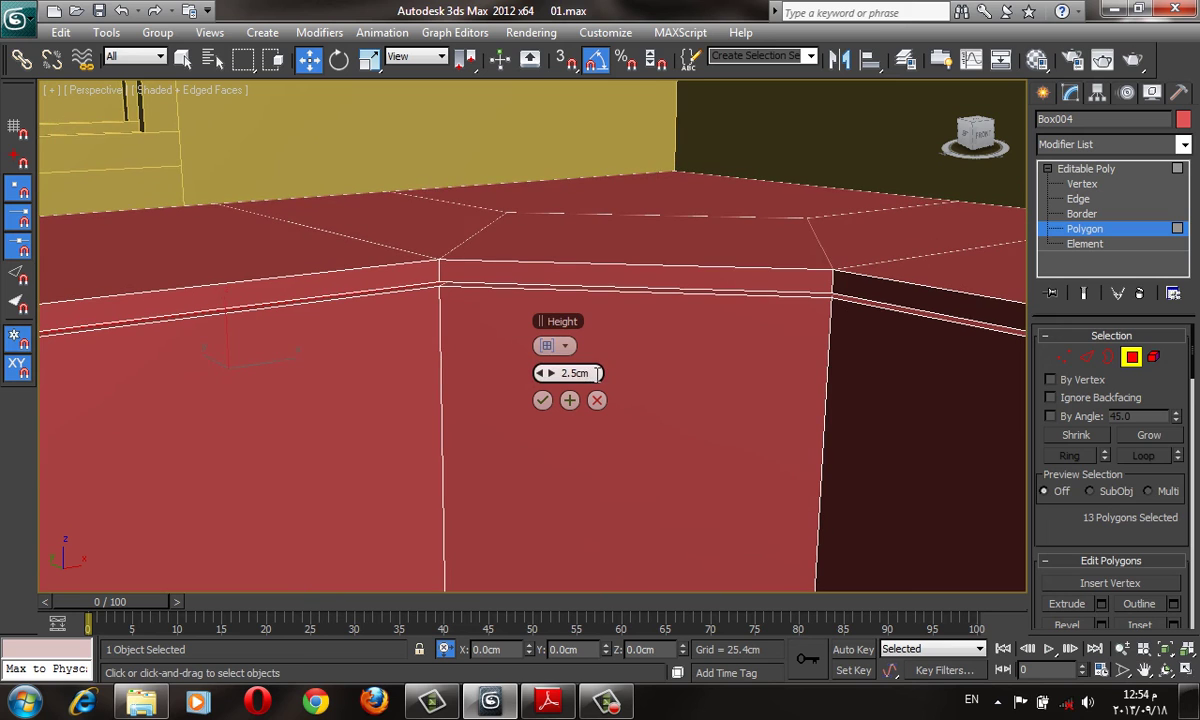
{"action": "left_click", "coordinate": [542, 400]}
{"action": "key", "text": "F4"}
{"action": "mouse_move", "coordinate": [542, 400]}
{"action": "middle_mouse_down"}
{"action": "mouse_move", "coordinate": [508, 331]}
{"action": "mouse_move", "coordinate": [552, 289]}
{"action": "mouse_move", "coordinate": [565, 362]}
{"action": "middle_mouse_up"}
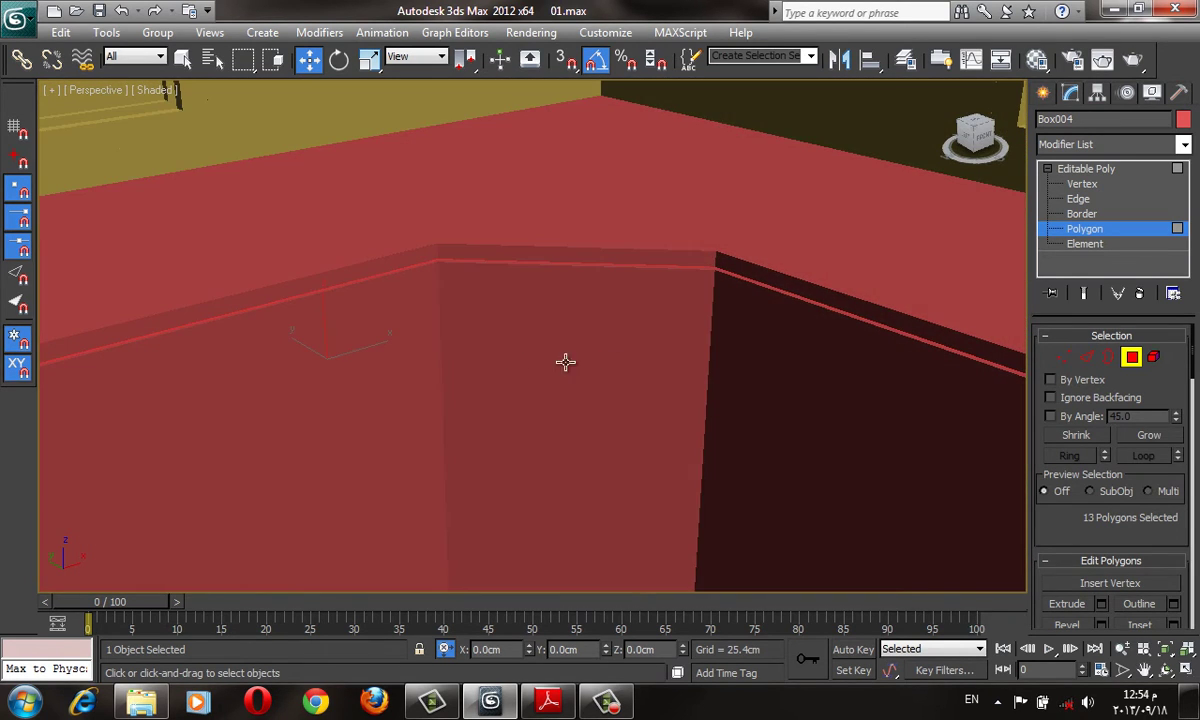
- At Edge level, select the countertop's front top edges around the corner lip
{"action": "key", "text": "F4"}
{"action": "left_click", "coordinate": [1087, 357]}
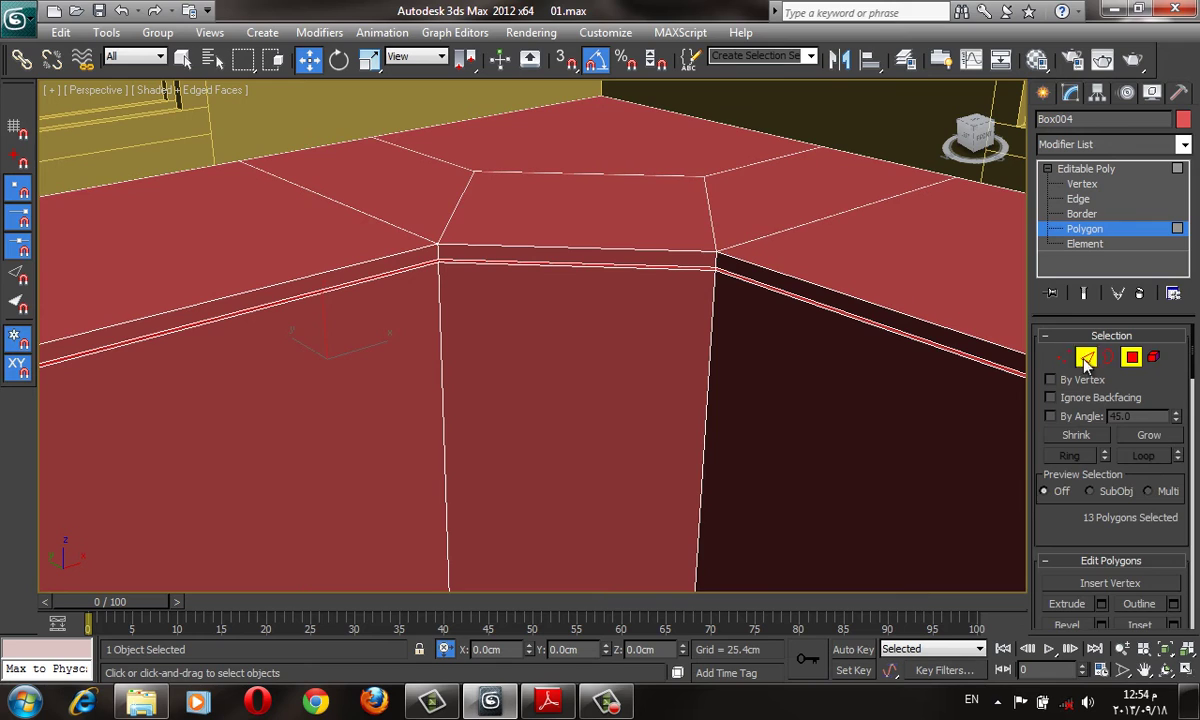
{"action": "left_click", "coordinate": [675, 249]}
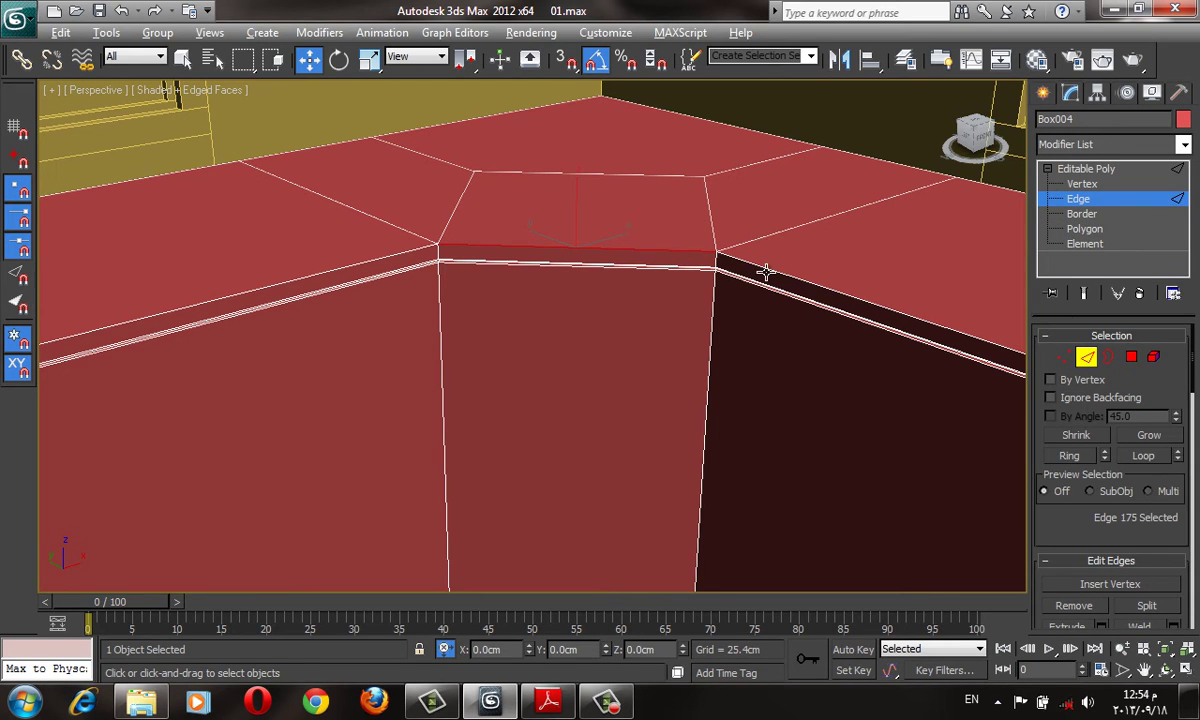
{"action": "left_click", "coordinate": [765, 272], "text": "ctrl"}
{"action": "left_click", "coordinate": [400, 255], "text": "ctrl"}
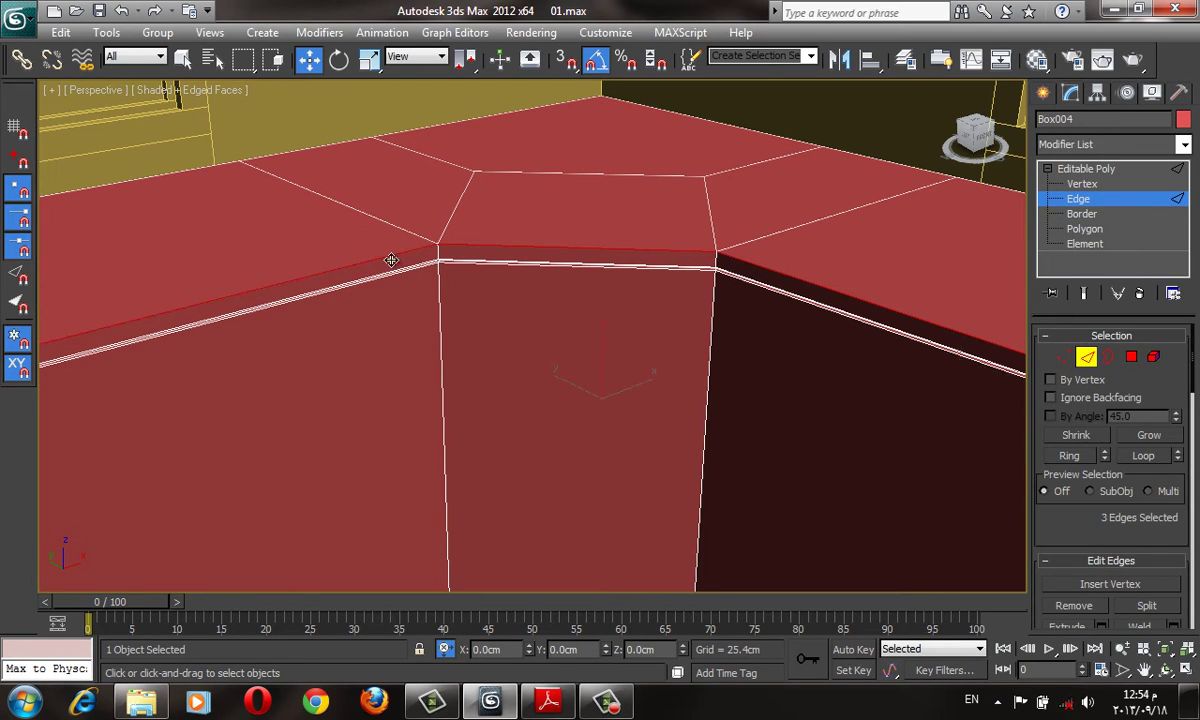
{"action": "left_click", "coordinate": [387, 277], "text": "ctrl"}
{"action": "mouse_move", "coordinate": [490, 324]}
{"action": "middle_mouse_down", "text": "alt"}
{"action": "mouse_move", "coordinate": [429, 233]}
{"action": "mouse_move", "coordinate": [603, 336]}
{"action": "middle_mouse_up", "text": "alt"}
{"action": "key", "text": "F3"}
{"action": "scroll", "coordinate": [429, 233], "scroll_direction": "down", "scroll_amount": 3}
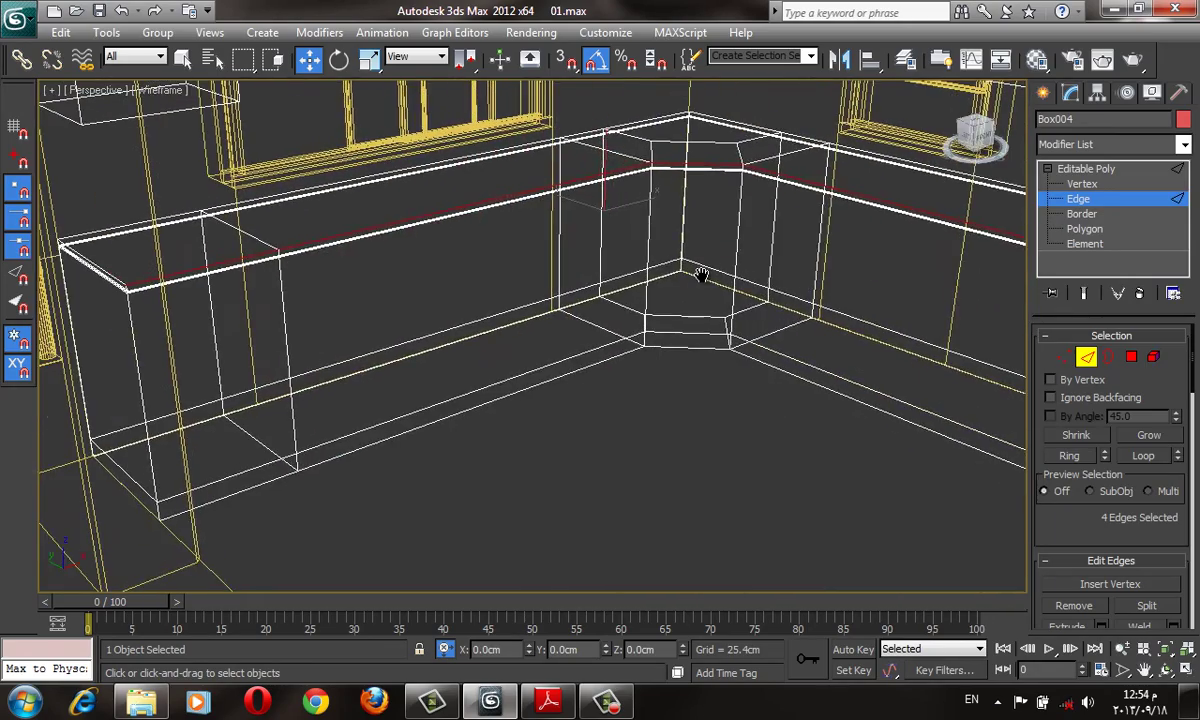
{"action": "scroll", "coordinate": [603, 336], "scroll_direction": "up", "scroll_amount": 5}
{"action": "mouse_move", "coordinate": [528, 257]}
{"action": "middle_mouse_down", "text": "alt"}
{"action": "mouse_move", "coordinate": [512, 437]}
{"action": "mouse_move", "coordinate": [935, 519]}
{"action": "middle_mouse_up", "text": "alt"}
{"action": "scroll", "coordinate": [1077, 527], "scroll_direction": "down", "scroll_amount": 3}
{"action": "key", "text": "F3"}
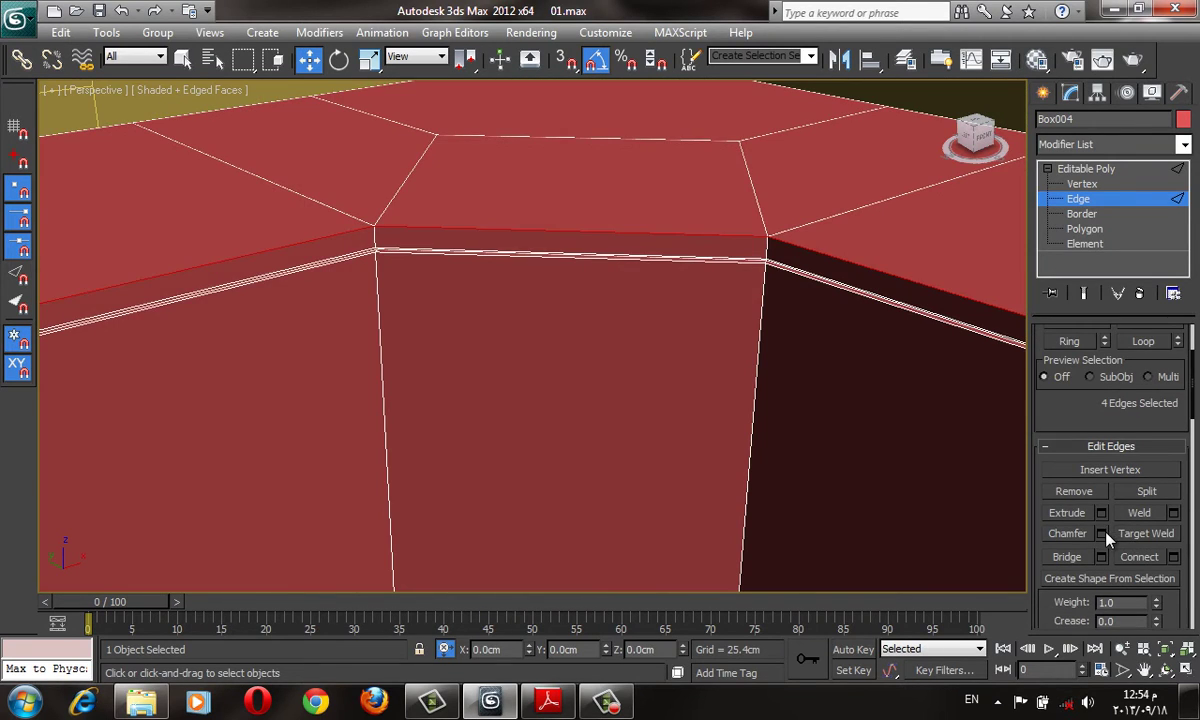
- Chamfer the selected edges by 0.45cm with 1 segment
{"action": "left_click", "coordinate": [1101, 533]}
{"action": "left_click_drag", "start_coordinate": [546, 346], "coordinate": [557, 350]}
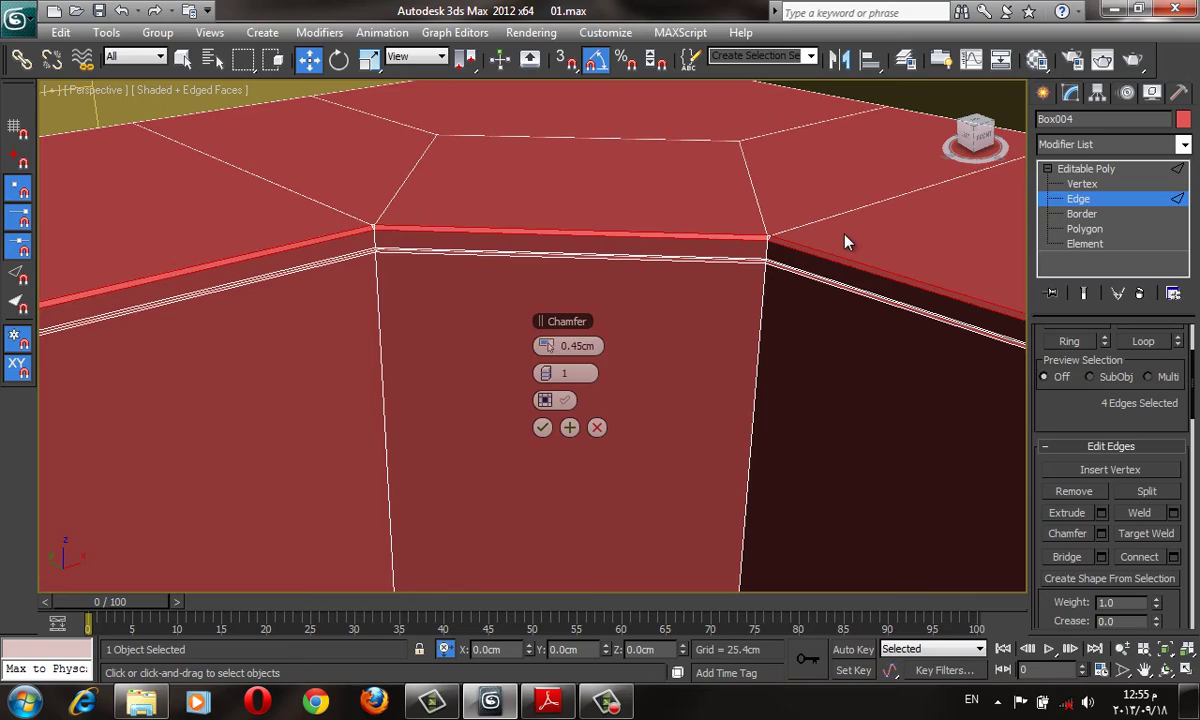
{"action": "scroll", "coordinate": [541, 433], "scroll_direction": "down", "scroll_amount": 5}
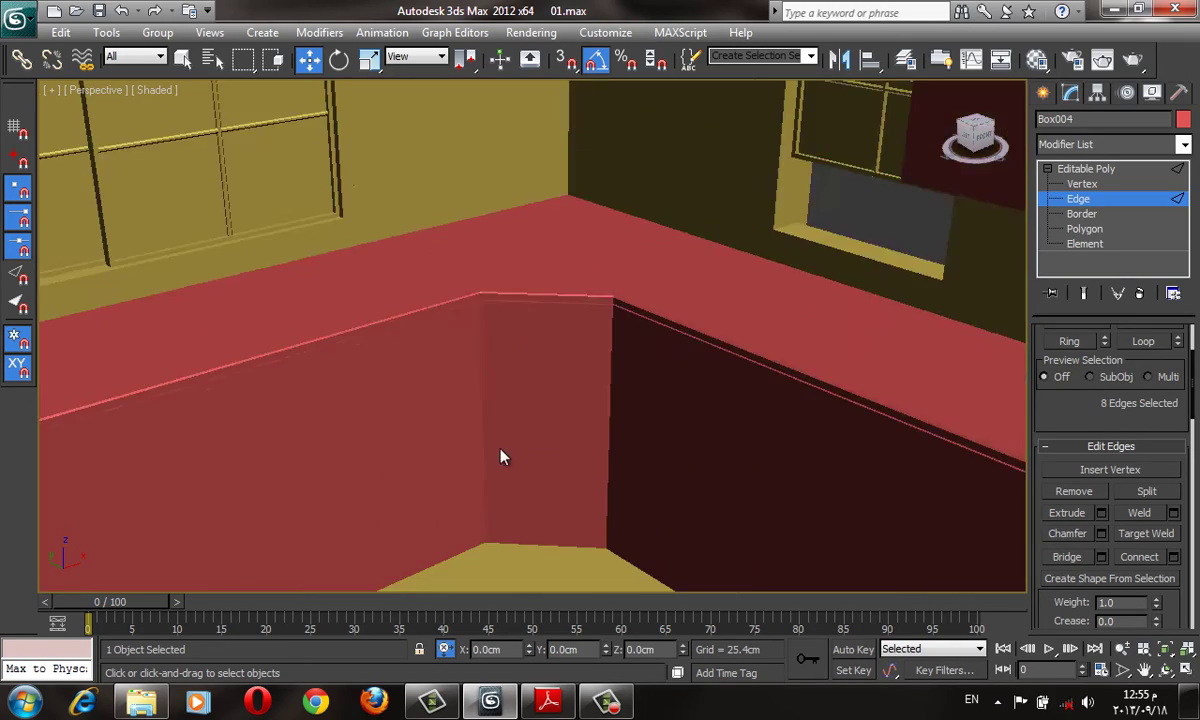
{"action": "mouse_move", "coordinate": [498, 455]}
{"action": "middle_mouse_down", "text": "alt"}
{"action": "mouse_move", "coordinate": [477, 487]}
{"action": "mouse_move", "coordinate": [498, 447]}
{"action": "mouse_move", "coordinate": [491, 421]}
{"action": "mouse_move", "coordinate": [793, 230]}
{"action": "middle_mouse_up", "text": "alt"}
- Connect the cabinet front's top and bottom edges with 3 segments as vertical dividers
{"action": "scroll", "coordinate": [491, 421], "scroll_direction": "up", "scroll_amount": 3}
{"action": "left_click", "coordinate": [623, 180]}
{"action": "middle_click_drag", "start_coordinate": [623, 215], "coordinate": [565, 211], "text": "alt"}
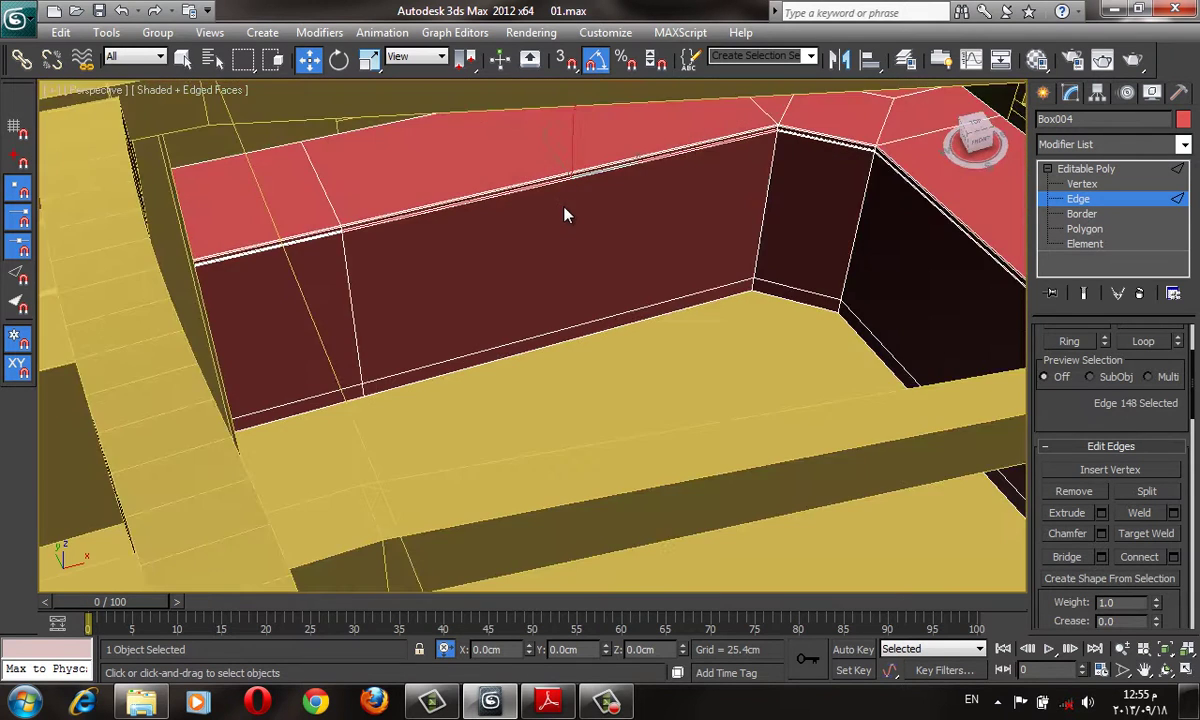
{"action": "scroll", "coordinate": [581, 292], "scroll_direction": "up", "scroll_amount": 4}
{"action": "left_click", "coordinate": [521, 149]}
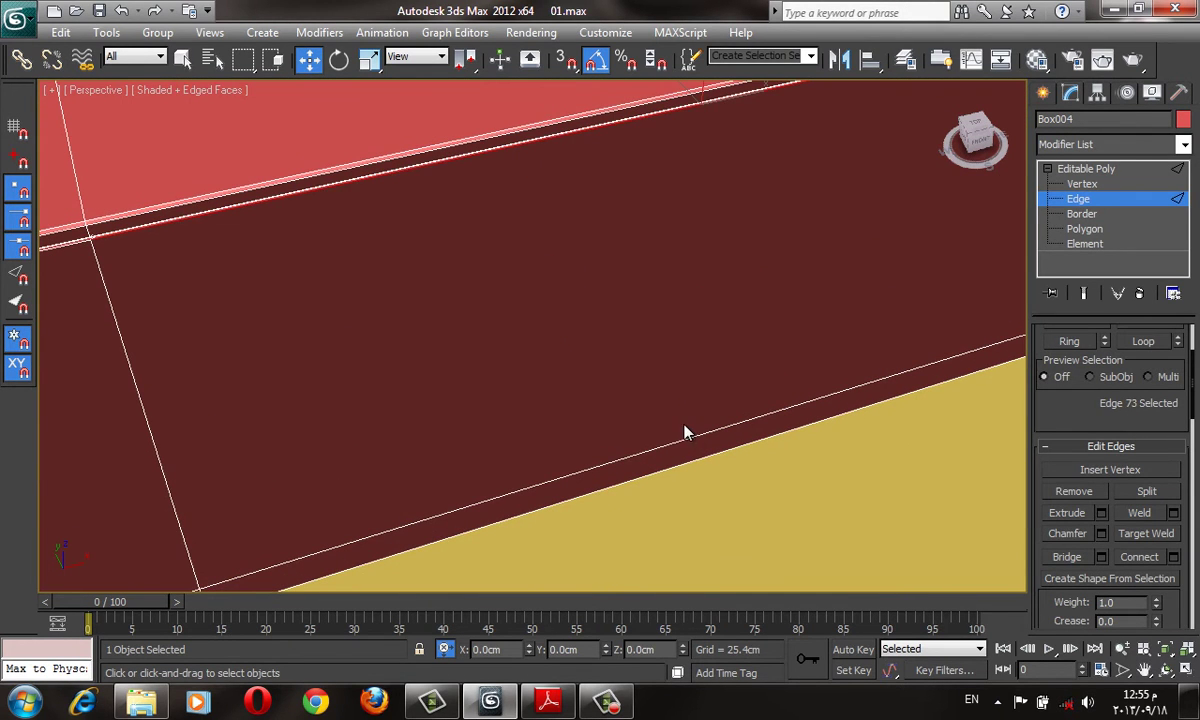
{"action": "left_click", "coordinate": [673, 441], "text": "ctrl"}
{"action": "scroll", "coordinate": [673, 441], "scroll_direction": "down", "scroll_amount": 3}
{"action": "scroll", "coordinate": [726, 415], "scroll_direction": "down", "scroll_amount": 3}
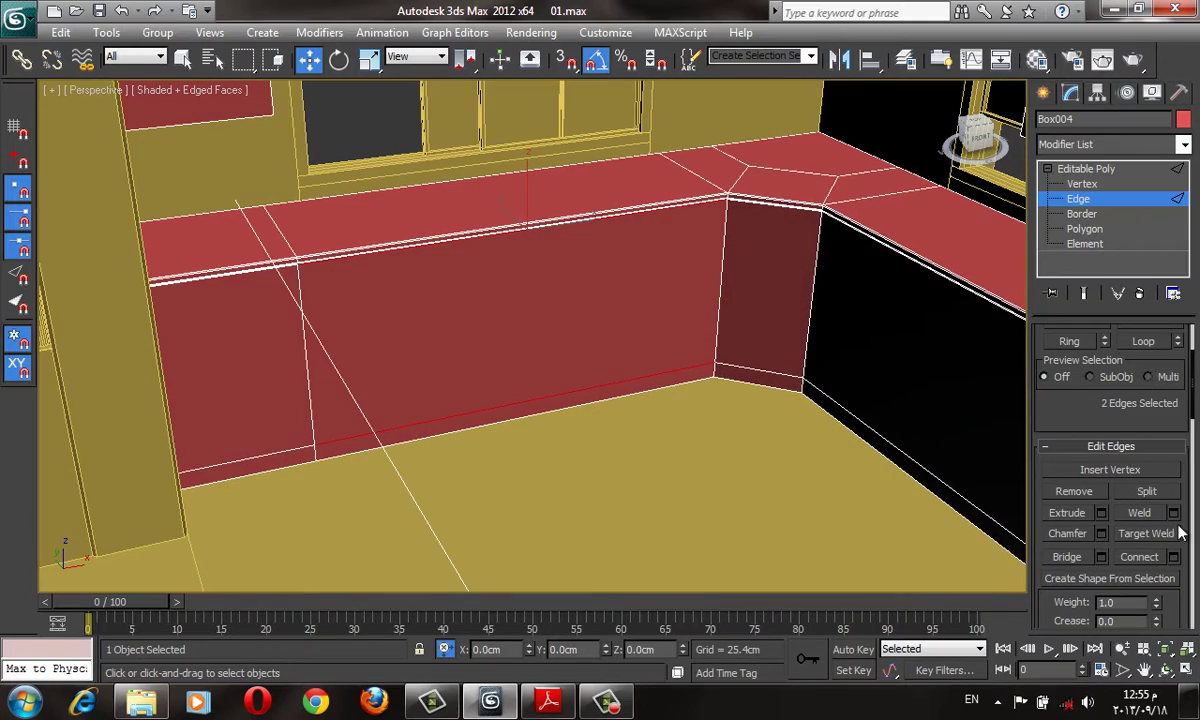
{"action": "left_click", "coordinate": [1175, 558]}
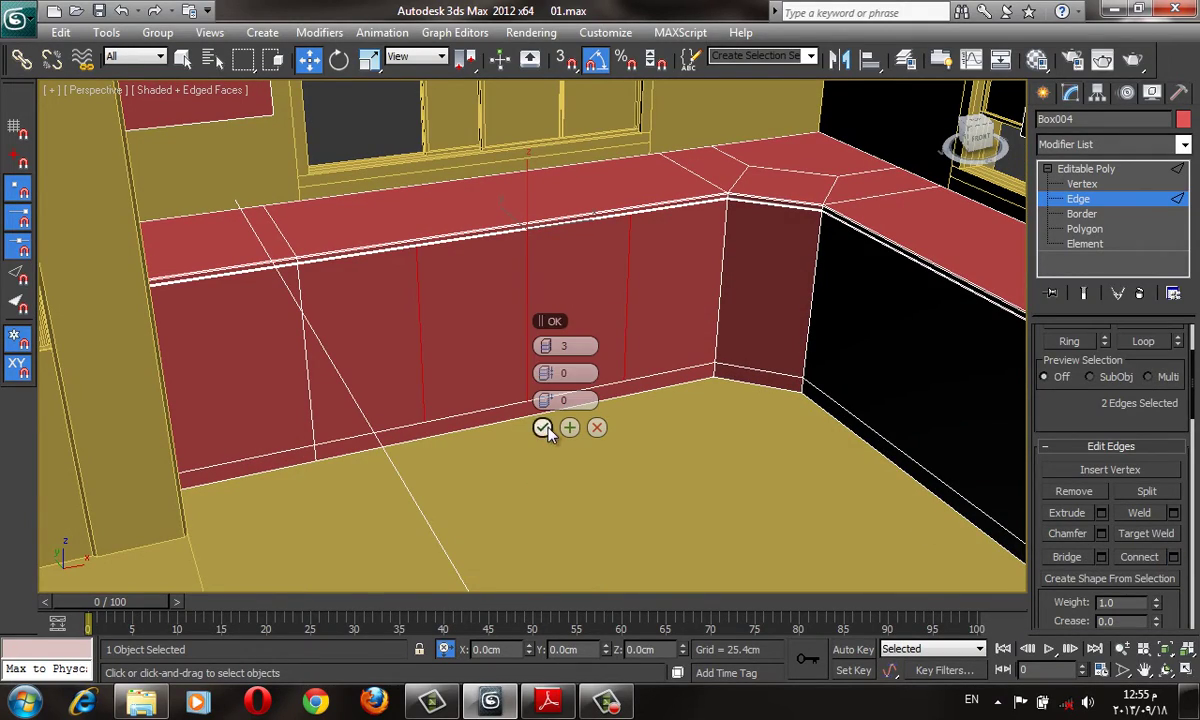
{"action": "left_click", "coordinate": [543, 428]}
- Select an edge and the upper ledge edge of the next cabinet front
{"action": "mouse_move", "coordinate": [651, 324]}
{"action": "middle_mouse_down", "text": "alt"}
{"action": "mouse_move", "coordinate": [587, 324]}
{"action": "mouse_move", "coordinate": [769, 316]}
{"action": "mouse_move", "coordinate": [540, 296]}
{"action": "mouse_move", "coordinate": [546, 378]}
{"action": "middle_mouse_up", "text": "alt"}
{"action": "left_click", "coordinate": [530, 355]}
{"action": "mouse_move", "coordinate": [556, 292]}
{"action": "middle_mouse_down", "text": "alt"}
{"action": "mouse_move", "coordinate": [598, 265]}
{"action": "mouse_move", "coordinate": [571, 353]}
{"action": "middle_mouse_up", "text": "alt"}
{"action": "left_click", "coordinate": [601, 246], "text": "ctrl"}
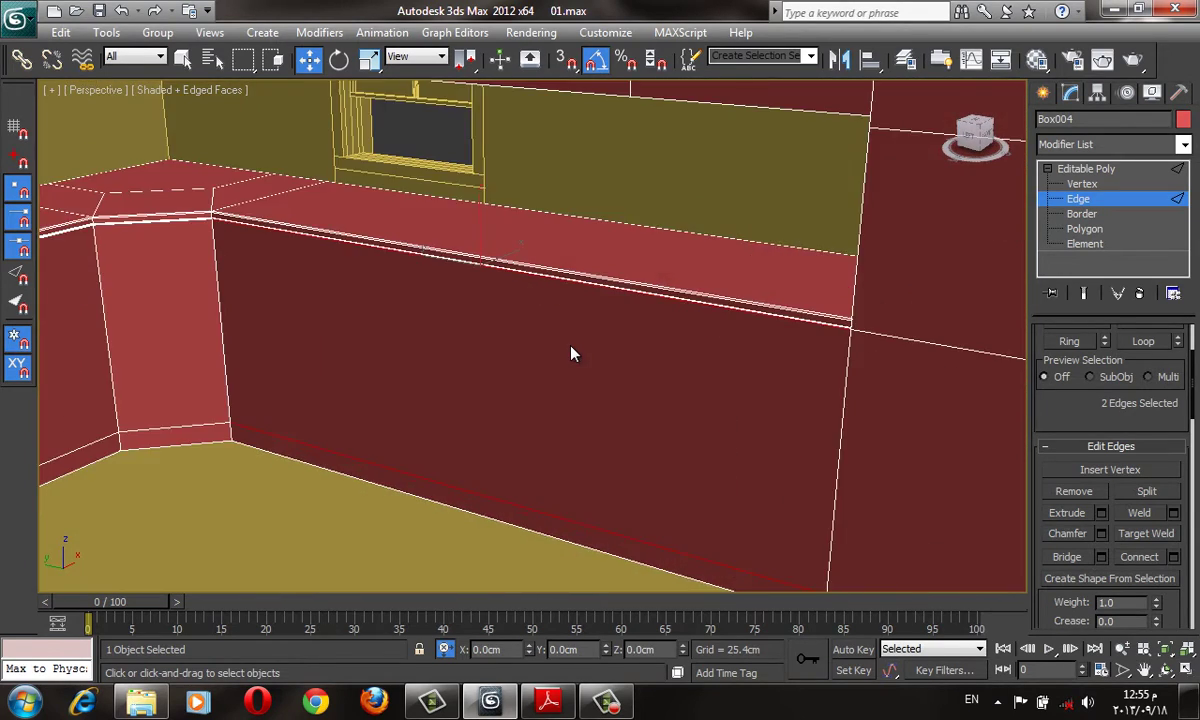
{"action": "scroll", "coordinate": [571, 353], "scroll_direction": "up", "scroll_amount": 3}
{"action": "scroll", "coordinate": [589, 423], "scroll_direction": "down", "scroll_amount": 3}
{"action": "scroll", "coordinate": [589, 423], "scroll_direction": "down", "scroll_amount": 2}
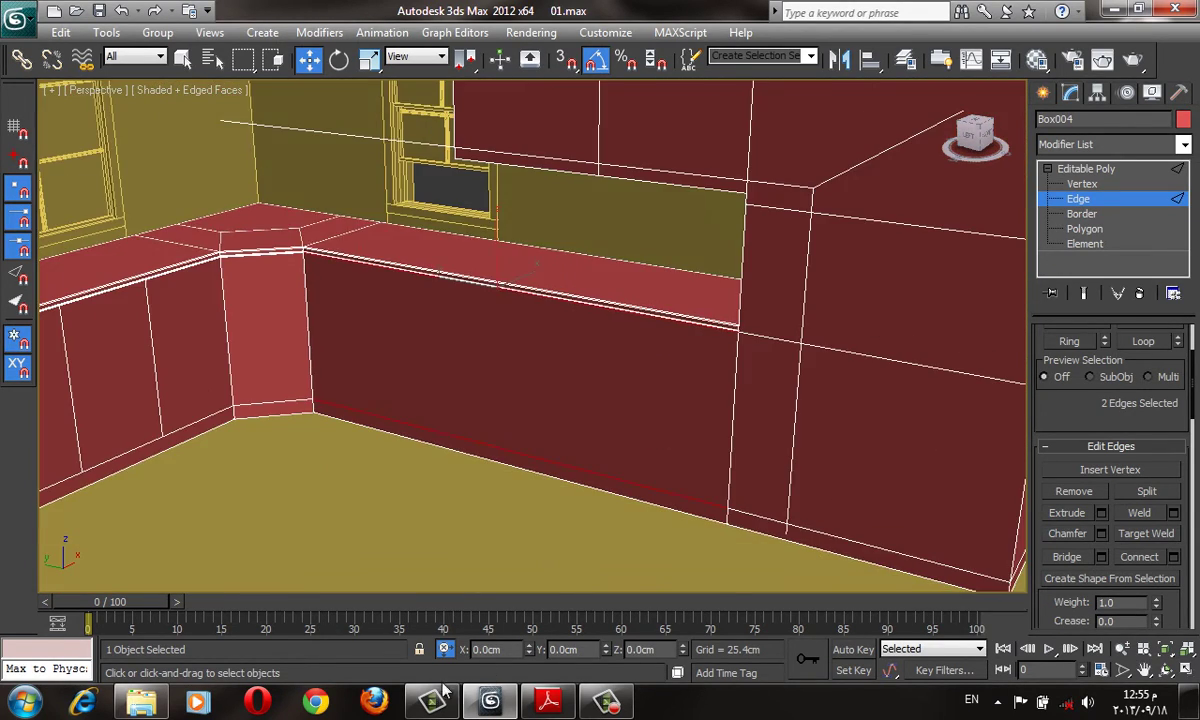
{"action": "left_click", "coordinate": [548, 702]}
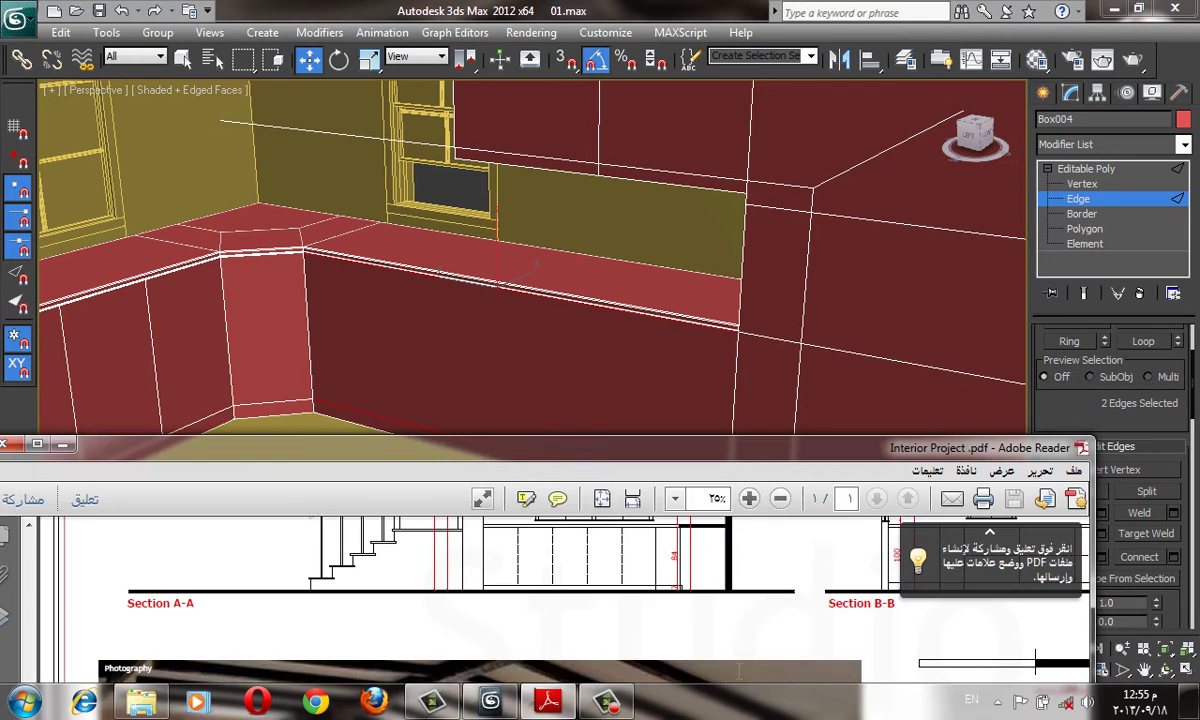
{"action": "double_click", "coordinate": [704, 440]}
{"action": "left_click_drag", "start_coordinate": [918, 350], "coordinate": [480, 150]}
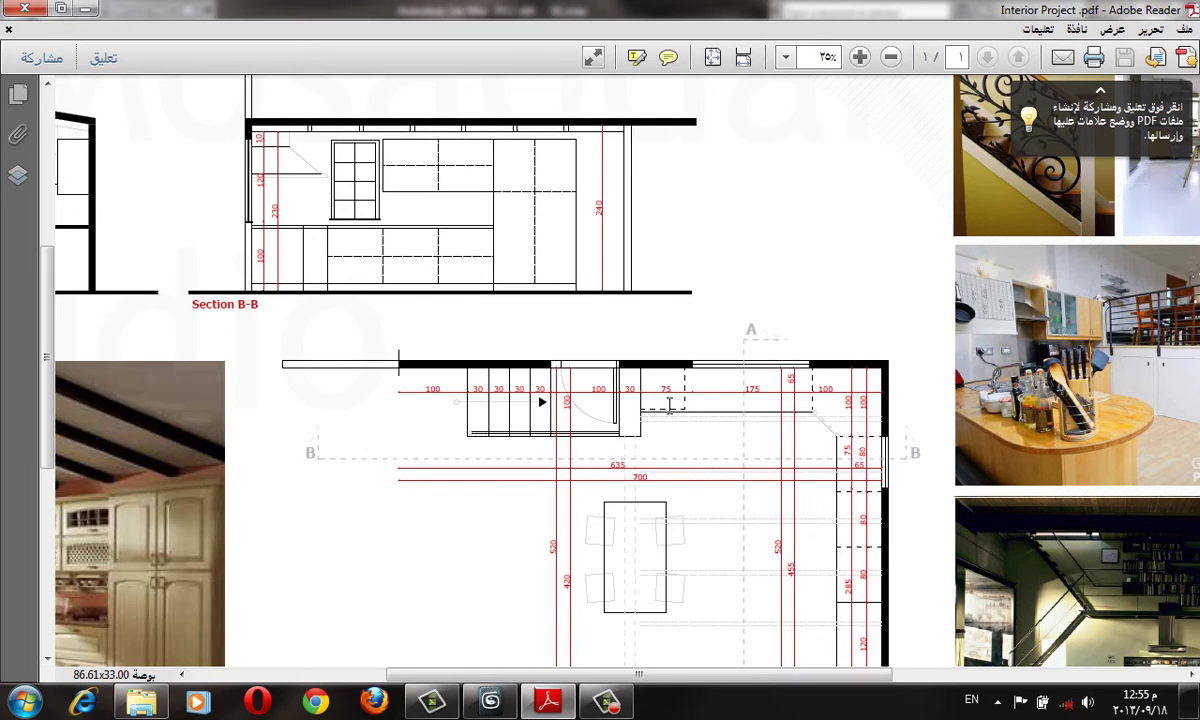
{"action": "left_click", "coordinate": [85, 9]}
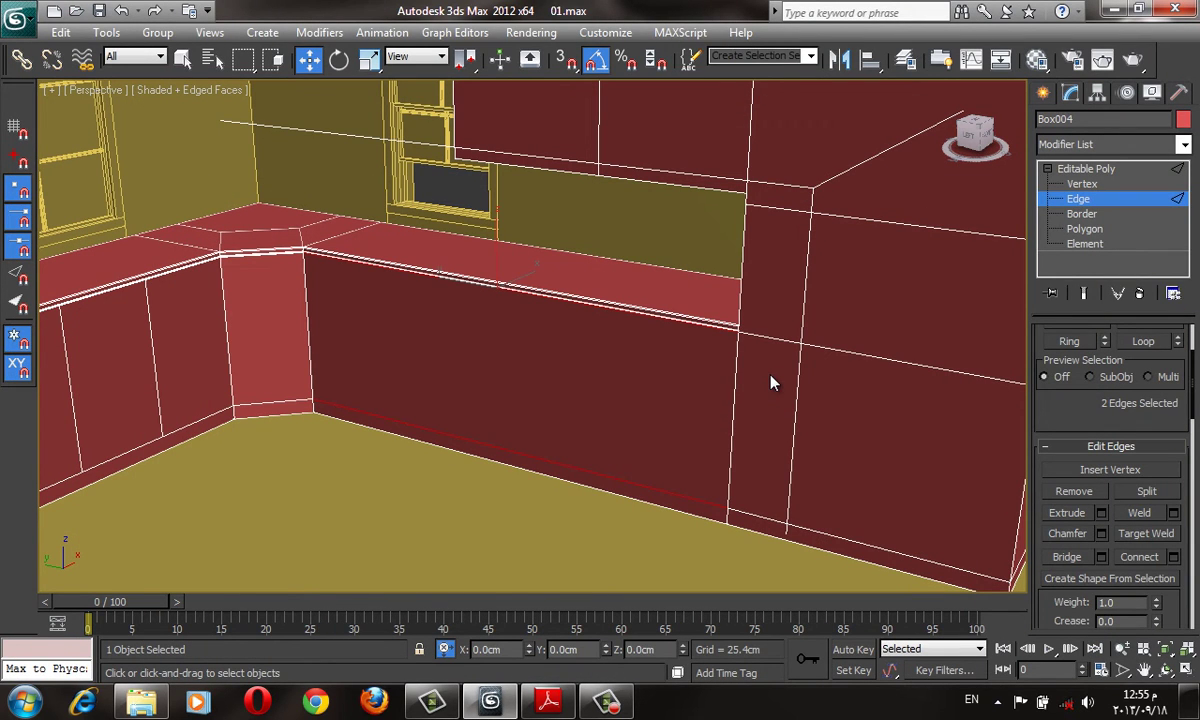
- Select the left and right vertical side edges of the long cabinet front, using wireframe to reach them
{"action": "key", "text": "F3"}
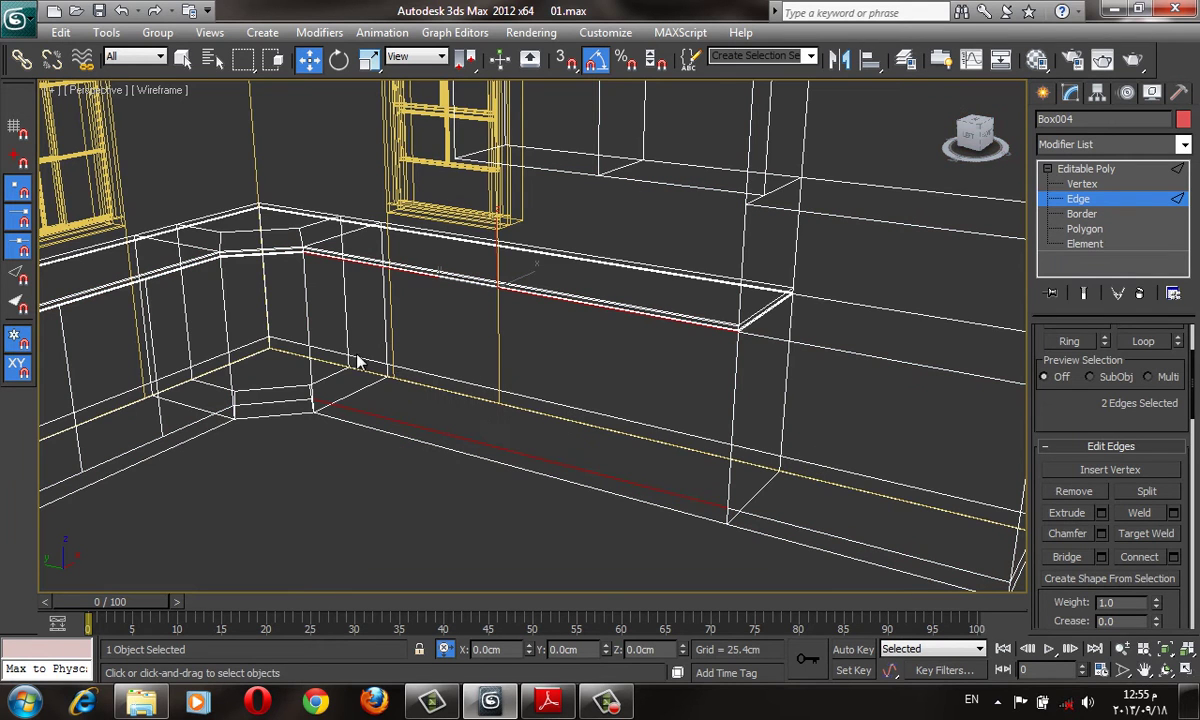
{"action": "left_click", "coordinate": [303, 335]}
{"action": "key", "text": "F3"}
{"action": "left_click", "coordinate": [734, 433], "text": "ctrl"}
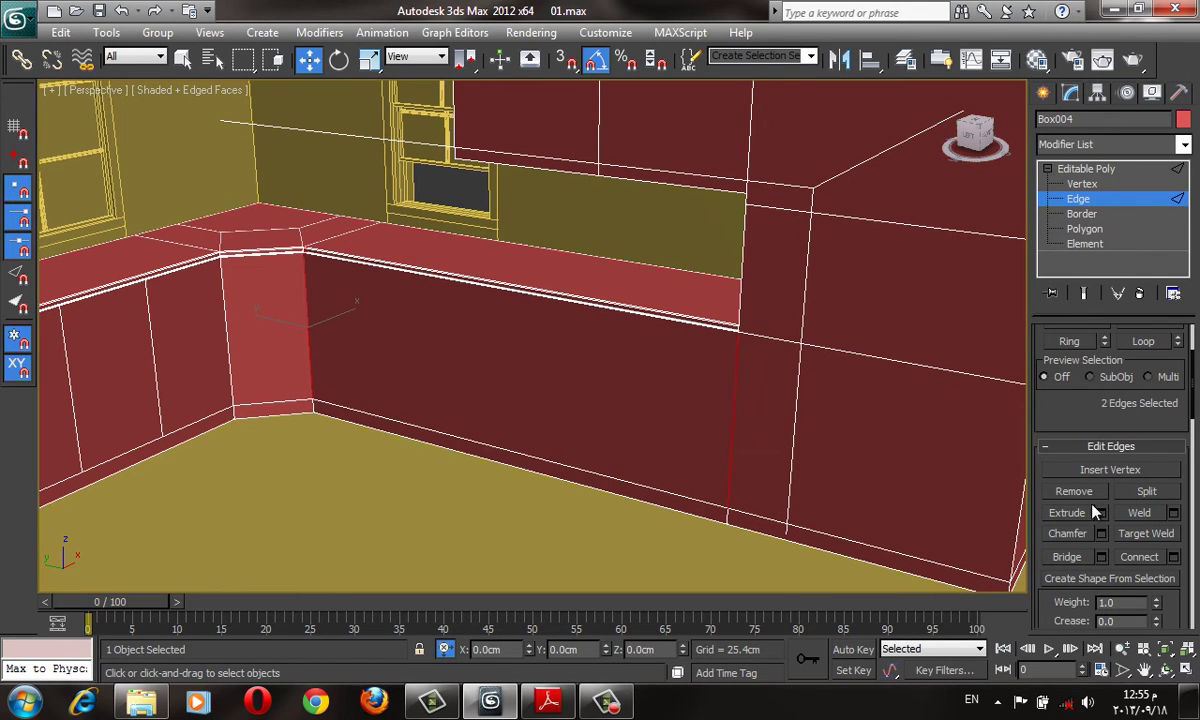
{"action": "middle_click_drag", "start_coordinate": [734, 433], "coordinate": [830, 360], "text": "alt"}
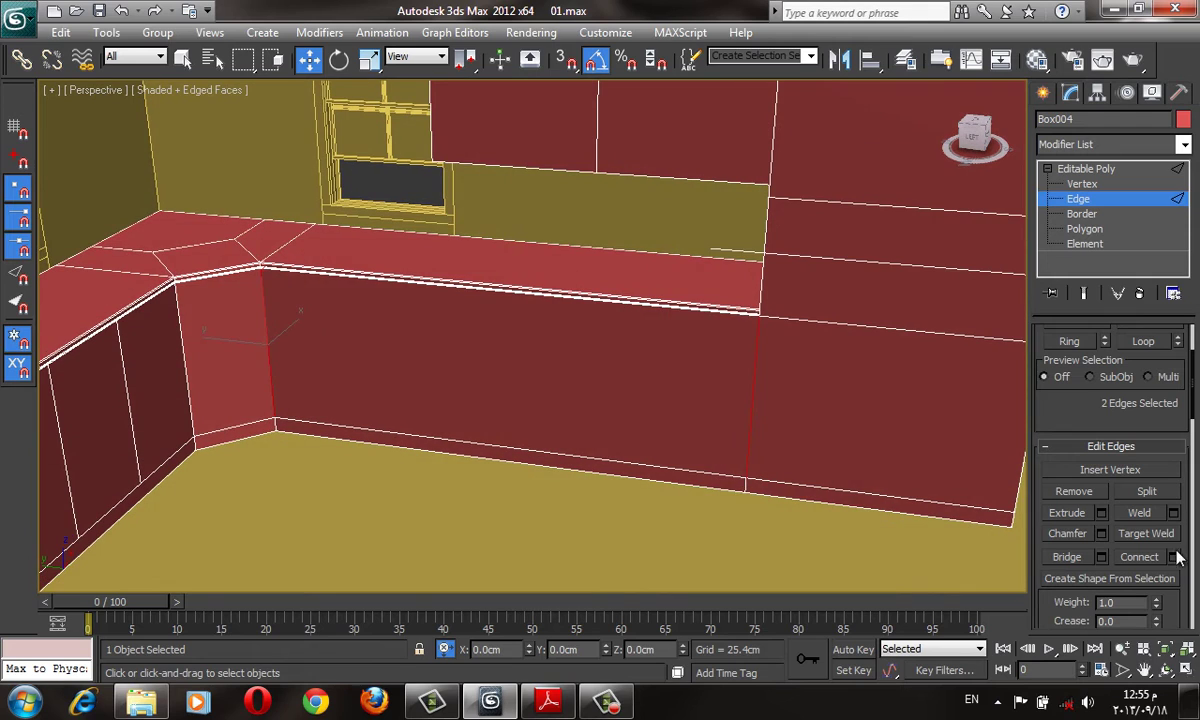
- Connect the two side edges with 1 segment to add a horizontal drawer line
{"action": "left_click", "coordinate": [1174, 557]}
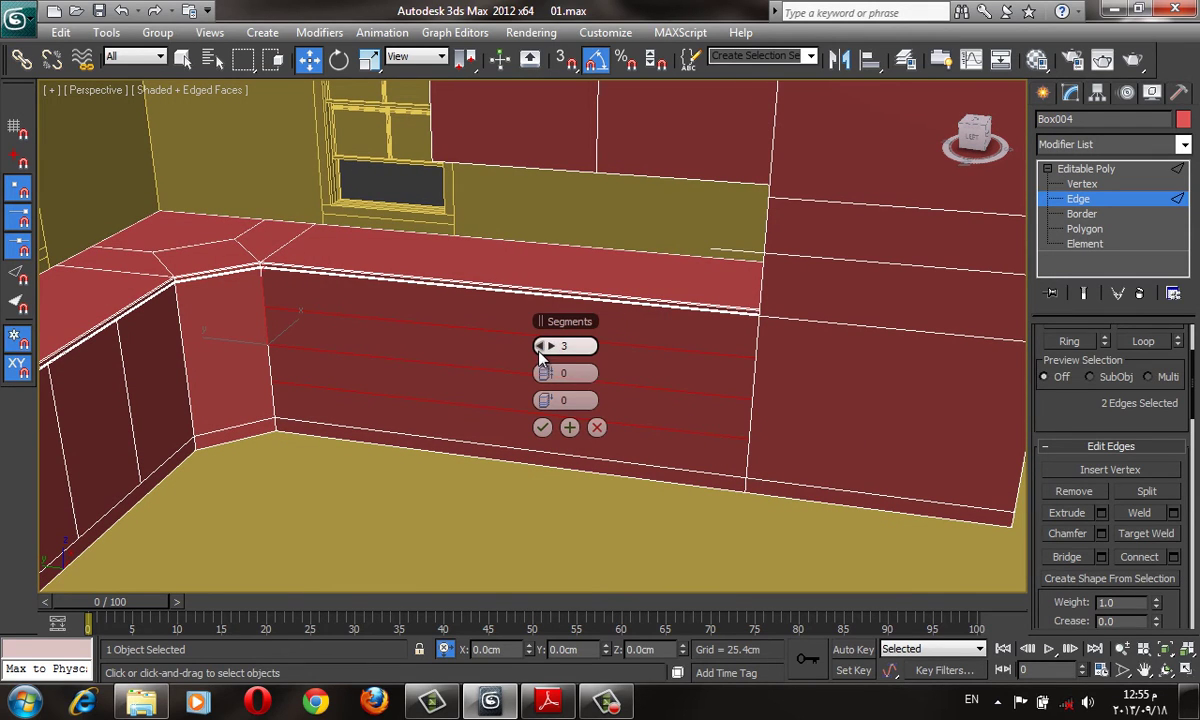
{"action": "left_click_drag", "start_coordinate": [543, 346], "coordinate": [538, 346]}
{"action": "left_click", "coordinate": [542, 427]}
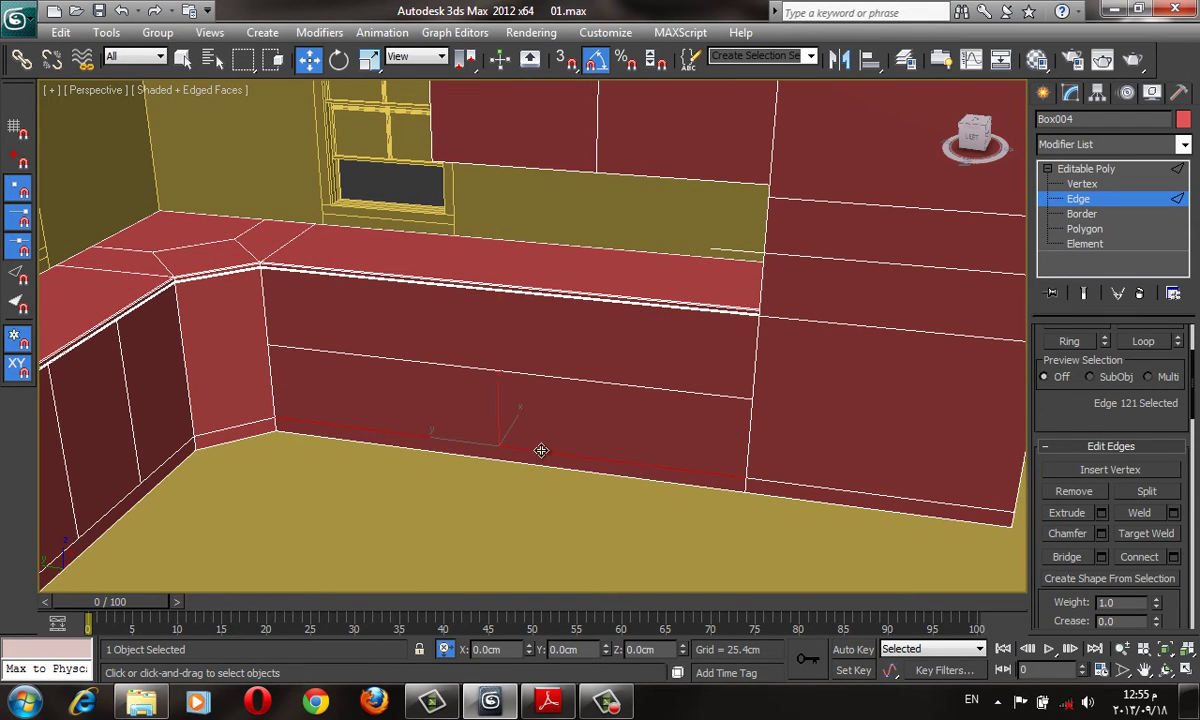
- Connect the lower section's edges with 2 segments to form three door panels
{"action": "left_click", "coordinate": [542, 375]}
{"action": "mouse_move", "coordinate": [544, 343]}
{"action": "middle_mouse_down", "text": "alt"}
{"action": "mouse_move", "coordinate": [530, 303]}
{"action": "mouse_move", "coordinate": [518, 367]}
{"action": "middle_mouse_up", "text": "alt"}
{"action": "scroll", "coordinate": [518, 367], "scroll_direction": "up", "scroll_amount": 3}
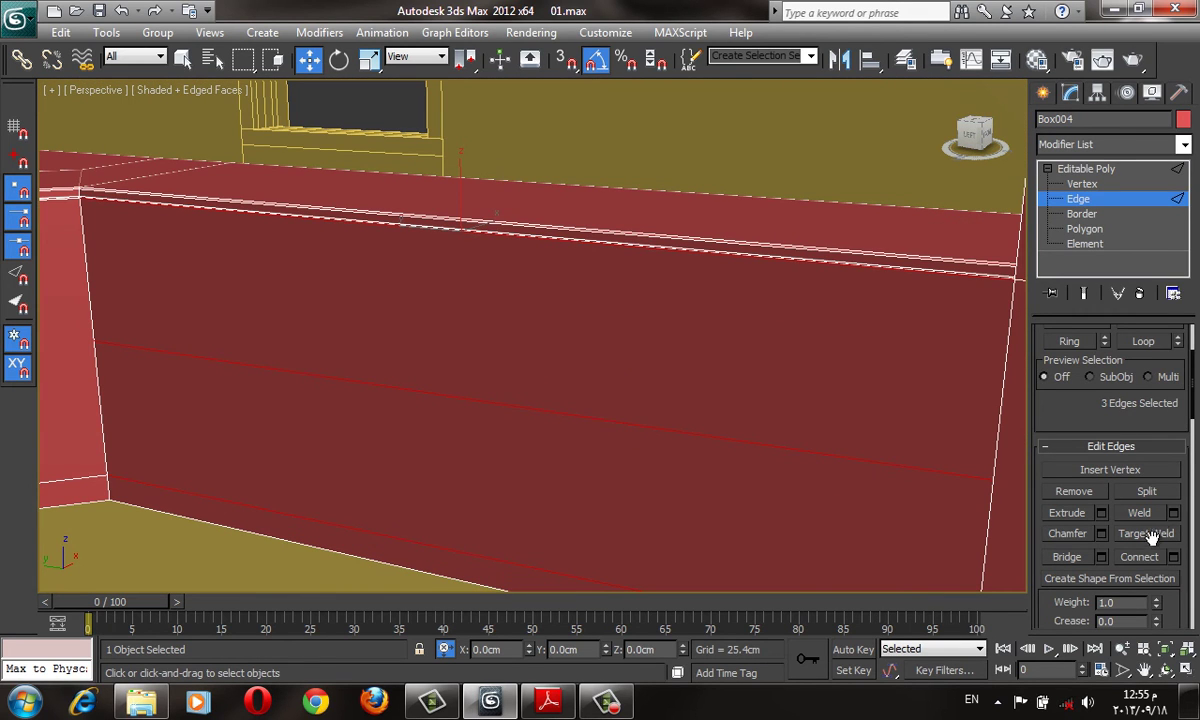
{"action": "left_click", "coordinate": [1173, 556]}
{"action": "left_click_drag", "start_coordinate": [543, 346], "coordinate": [545, 338]}
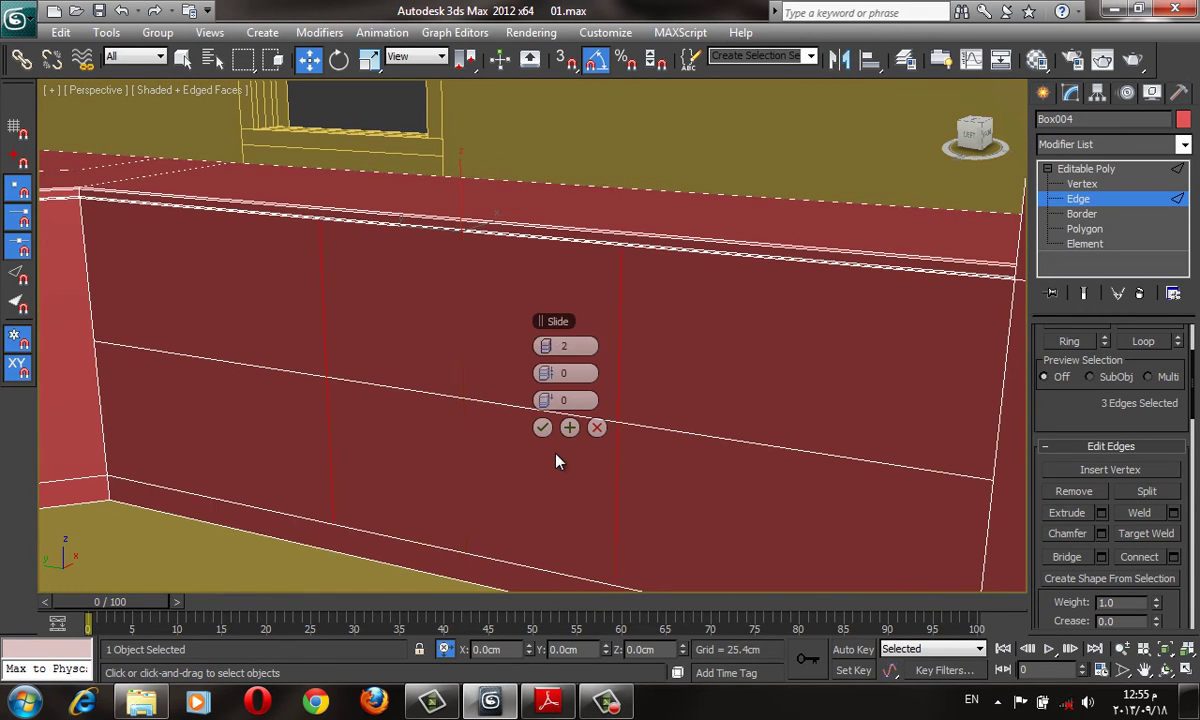
{"action": "left_click", "coordinate": [542, 427]}
- Select two edges of the upper tall cabinet
{"action": "mouse_move", "coordinate": [571, 571]}
{"action": "middle_mouse_down", "text": "alt"}
{"action": "mouse_move", "coordinate": [635, 590]}
{"action": "mouse_move", "coordinate": [633, 518]}
{"action": "middle_mouse_up", "text": "alt"}
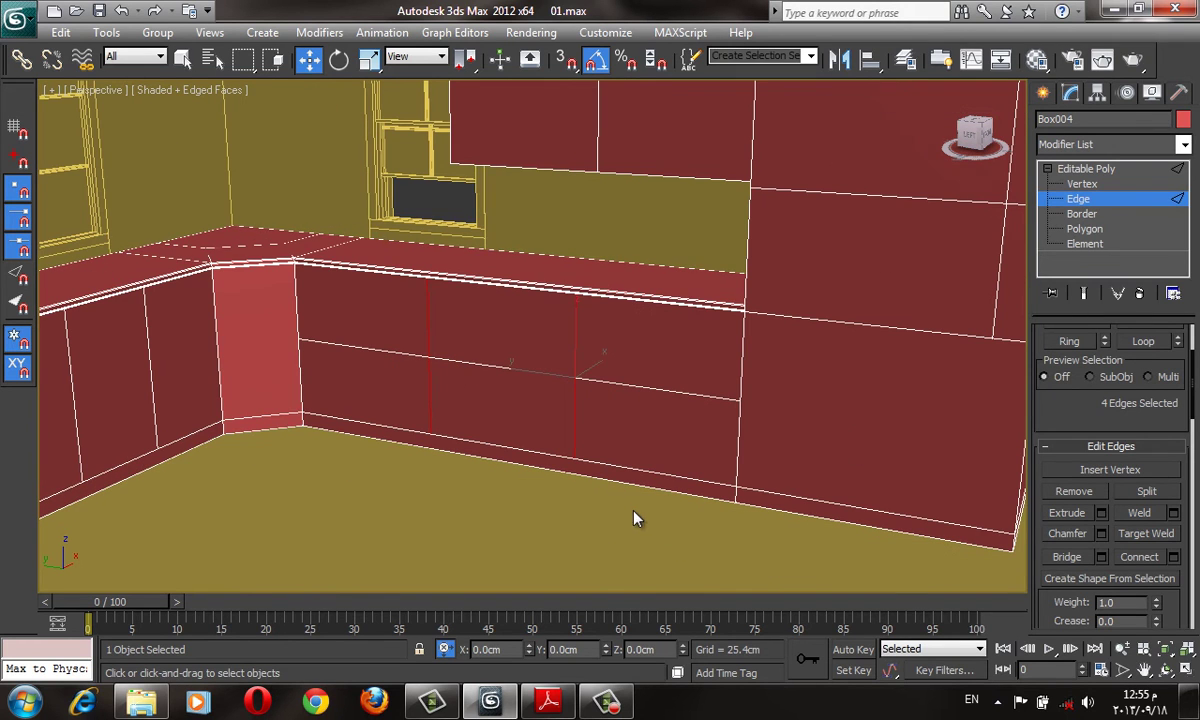
{"action": "mouse_move", "coordinate": [568, 375]}
{"action": "middle_mouse_down", "text": "alt"}
{"action": "mouse_move", "coordinate": [590, 240]}
{"action": "mouse_move", "coordinate": [409, 208]}
{"action": "middle_mouse_up", "text": "alt"}
{"action": "left_click", "coordinate": [587, 240]}
{"action": "scroll", "coordinate": [590, 240], "scroll_direction": "up", "scroll_amount": 2}
{"action": "left_click", "coordinate": [412, 208], "text": "ctrl"}
- Add the tall cabinet's front edge and connect the selected edges with a new horizontal line
{"action": "scroll", "coordinate": [700, 240], "scroll_direction": "up", "scroll_amount": 3}
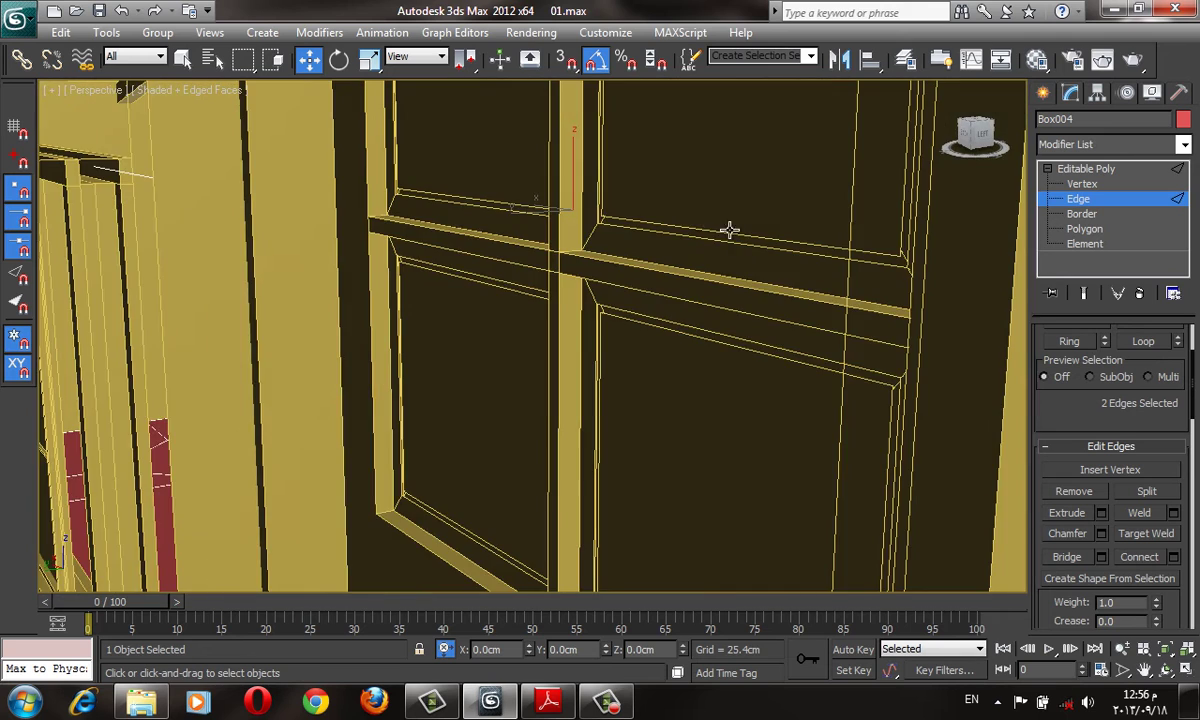
{"action": "mouse_move", "coordinate": [729, 233]}
{"action": "middle_mouse_down", "text": "alt"}
{"action": "mouse_move", "coordinate": [676, 232]}
{"action": "mouse_move", "coordinate": [627, 193]}
{"action": "middle_mouse_up", "text": "alt"}
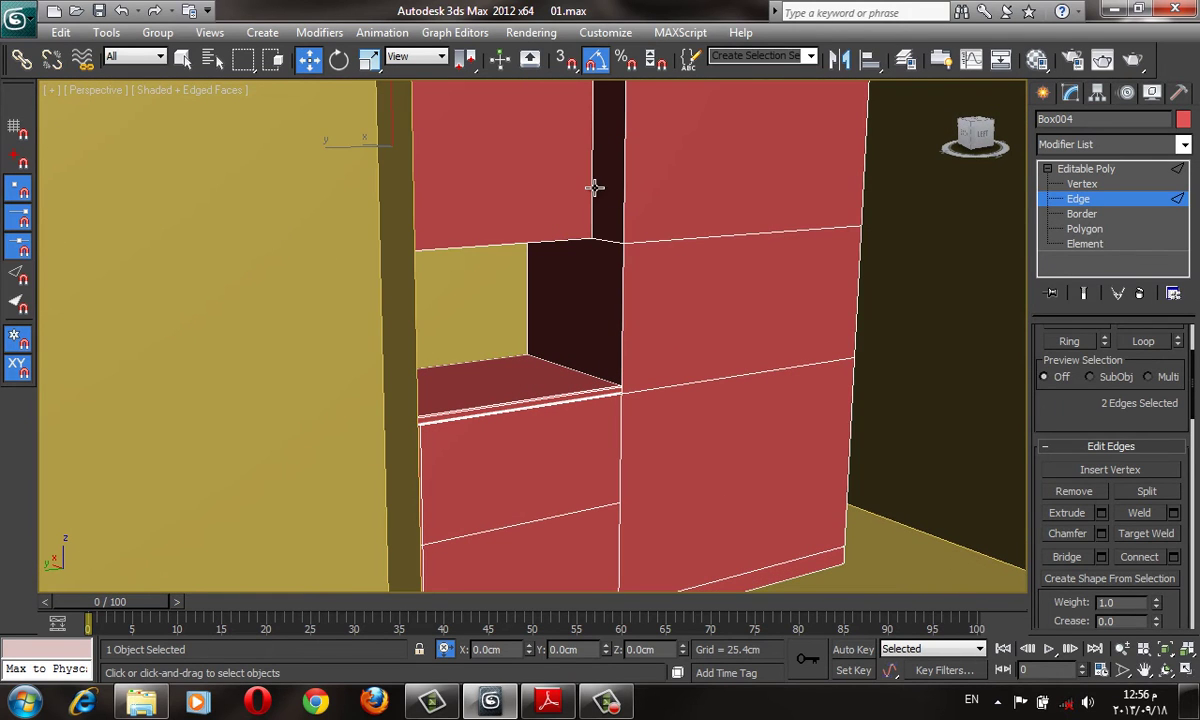
{"action": "left_click", "coordinate": [595, 187], "text": "ctrl"}
{"action": "left_click", "coordinate": [1173, 558]}
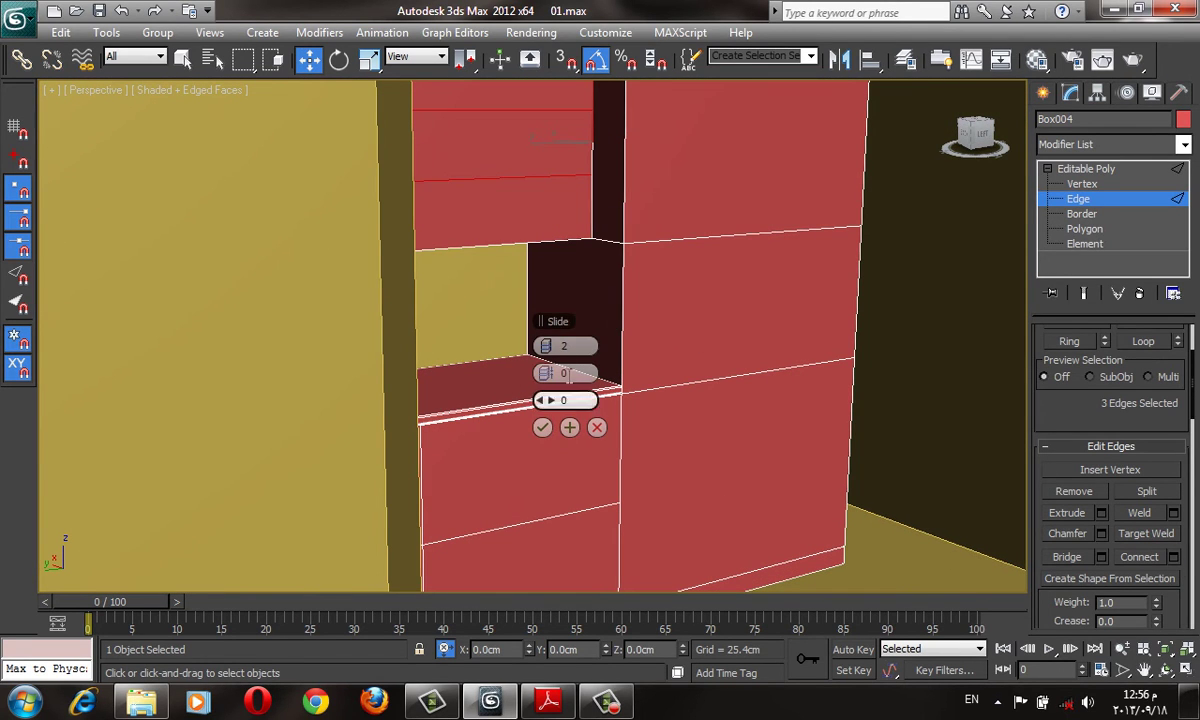
{"action": "left_click", "coordinate": [541, 428]}
- Review the divided fronts, clear the edge selection and pick an edge on the tall cabinet
{"action": "middle_click_drag", "start_coordinate": [541, 428], "coordinate": [603, 383], "text": "alt"}
{"action": "scroll", "coordinate": [603, 383], "scroll_direction": "up", "scroll_amount": 3}
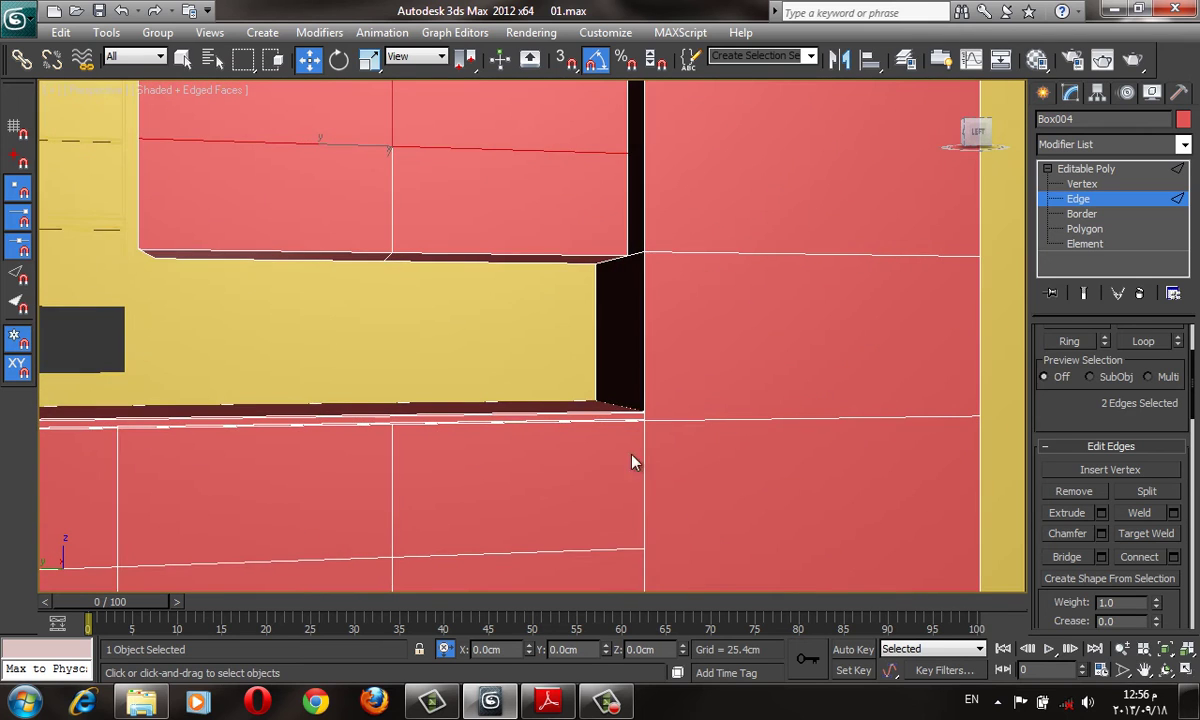
{"action": "middle_click_drag", "start_coordinate": [723, 520], "coordinate": [670, 490], "text": "alt"}
{"action": "scroll", "coordinate": [670, 490], "scroll_direction": "down", "scroll_amount": 3}
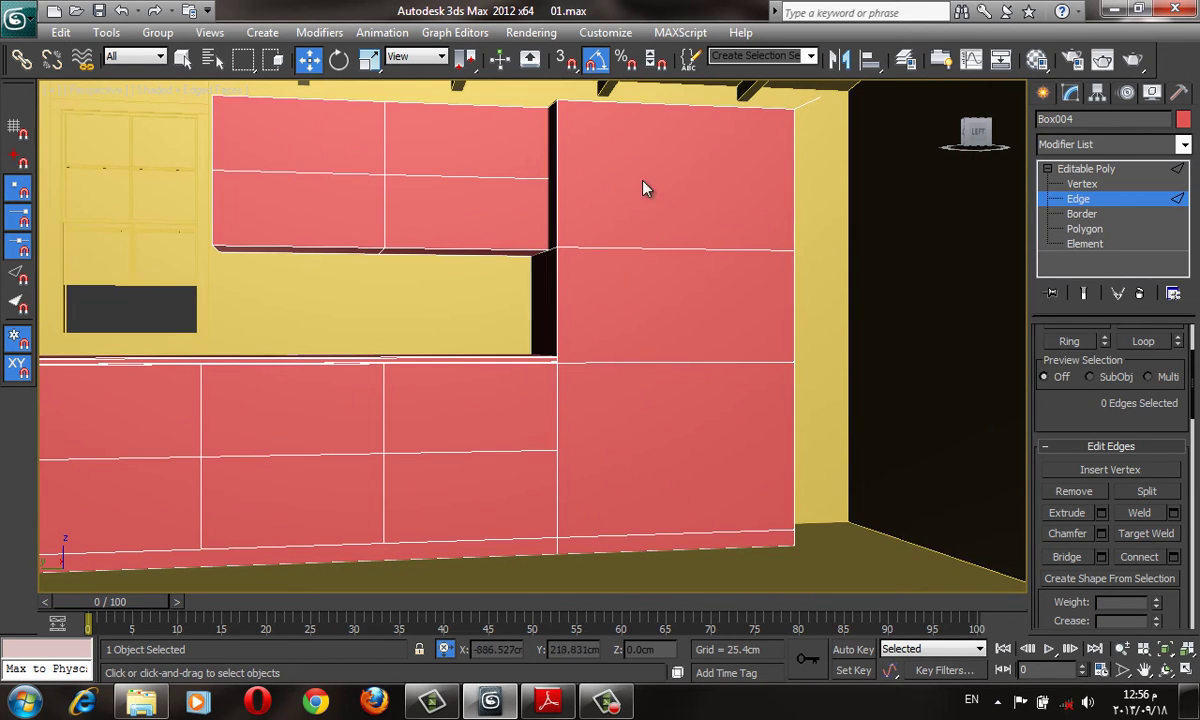
{"action": "left_click", "coordinate": [688, 573]}
{"action": "left_click", "coordinate": [683, 361]}
{"action": "mouse_move", "coordinate": [683, 361]}
{"action": "middle_mouse_down", "text": "alt"}
{"action": "mouse_move", "coordinate": [638, 444]}
{"action": "mouse_move", "coordinate": [576, 415]}
{"action": "middle_mouse_up", "text": "alt"}
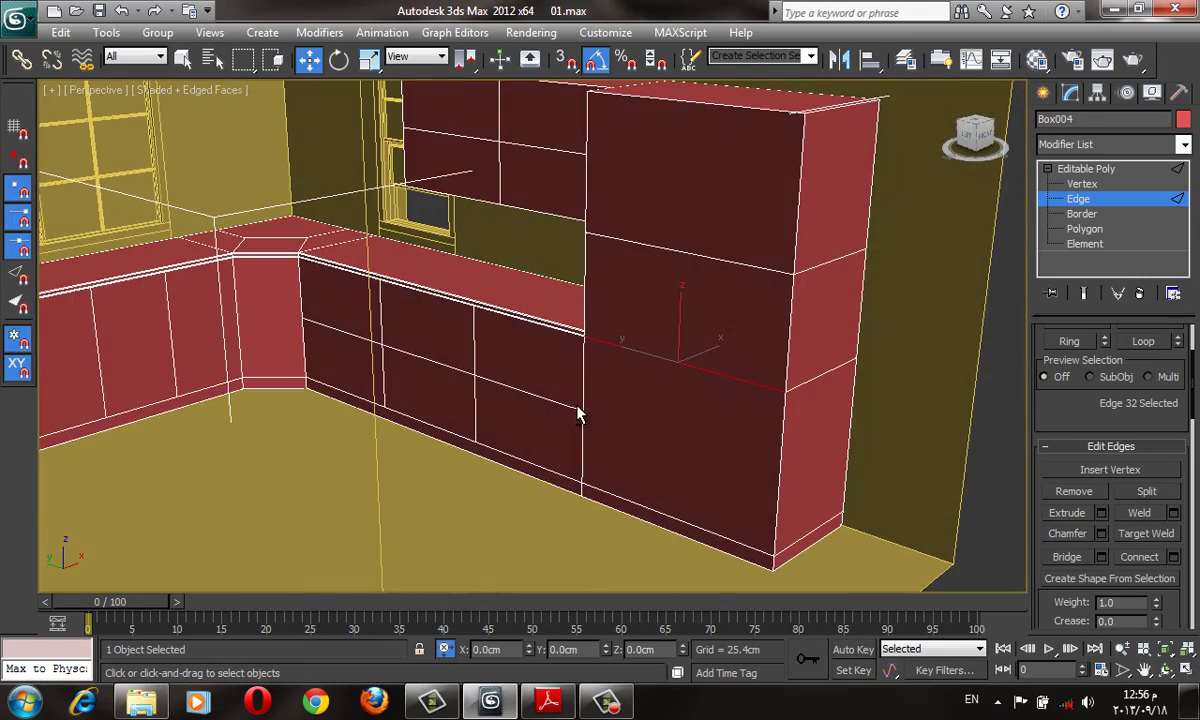
{"action": "left_click", "coordinate": [811, 379], "text": "ctrl"}
{"action": "key", "text": "F3"}
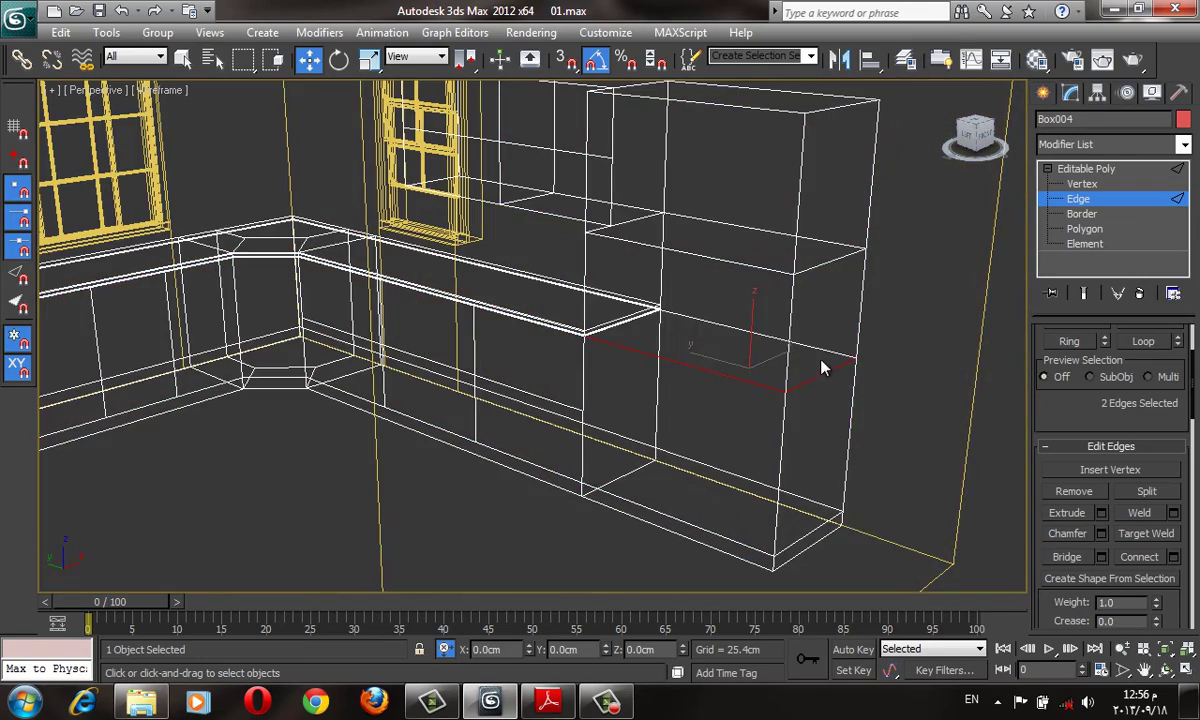
{"action": "left_click", "coordinate": [793, 356], "text": "ctrl"}
{"action": "mouse_move", "coordinate": [793, 356]}
{"action": "middle_mouse_down", "text": "alt"}
{"action": "mouse_move", "coordinate": [710, 356]}
{"action": "mouse_move", "coordinate": [674, 407]}
{"action": "middle_mouse_up", "text": "alt"}
{"action": "scroll", "coordinate": [674, 407], "scroll_direction": "up", "scroll_amount": 3}
{"action": "key", "text": "F3"}
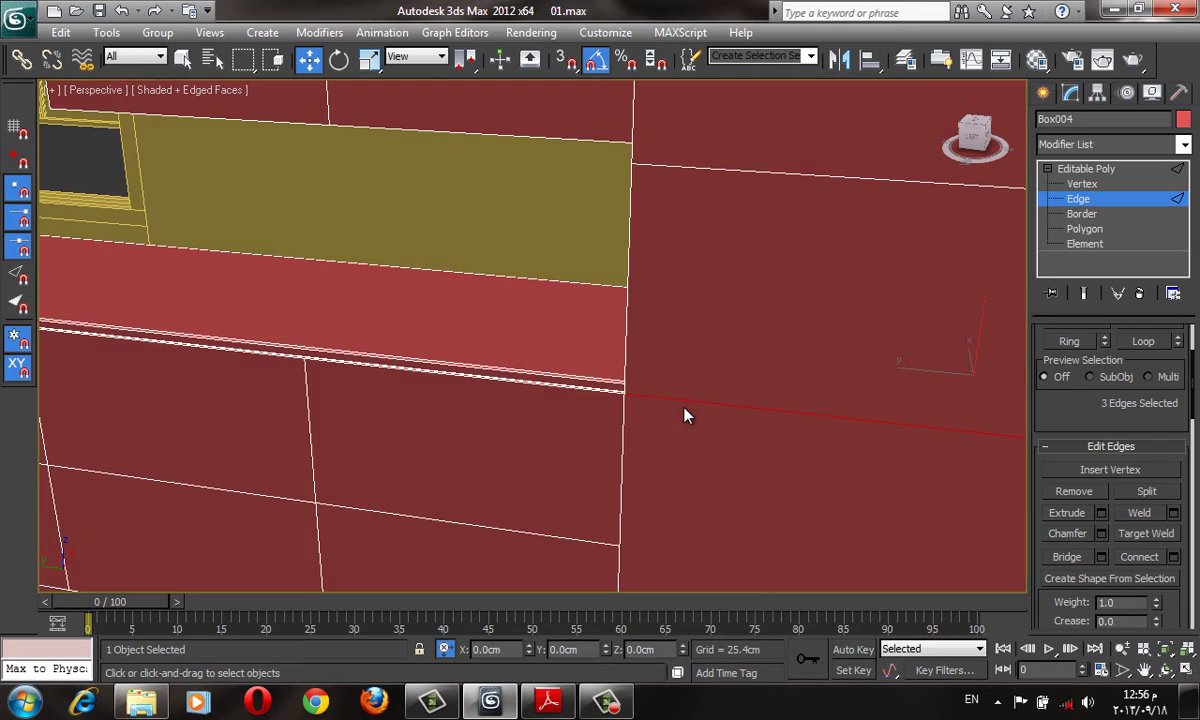
{"action": "key", "text": "F3"}
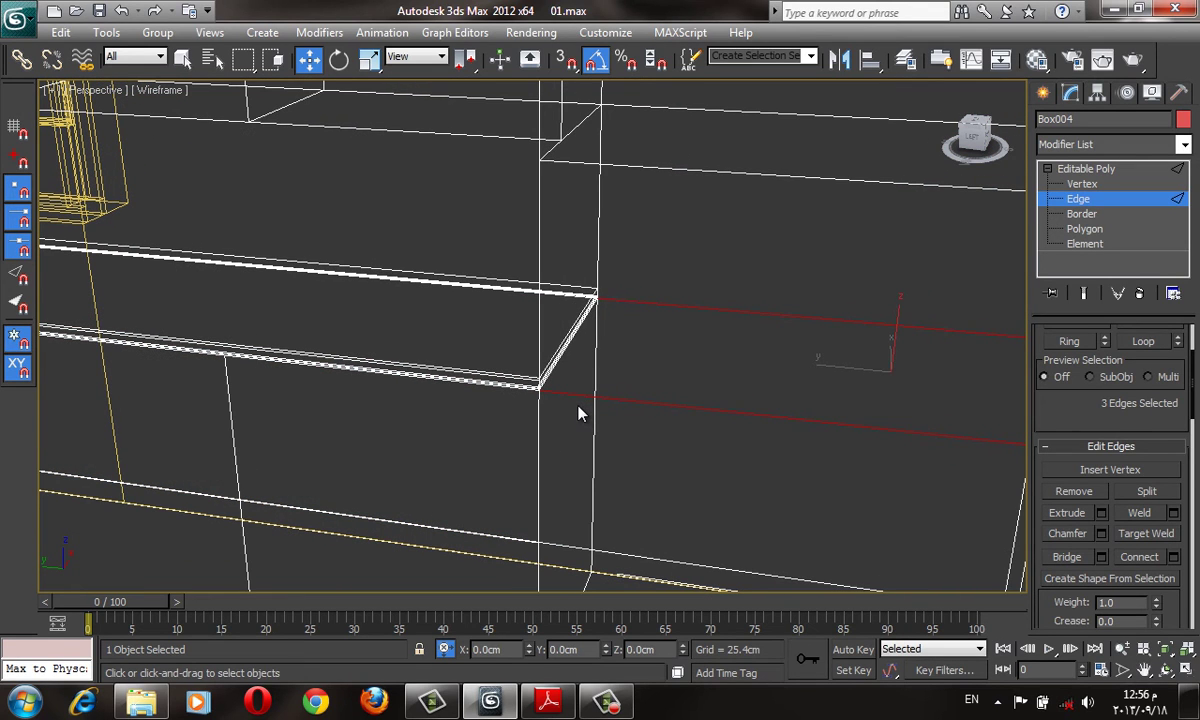
{"action": "left_click", "coordinate": [578, 414]}
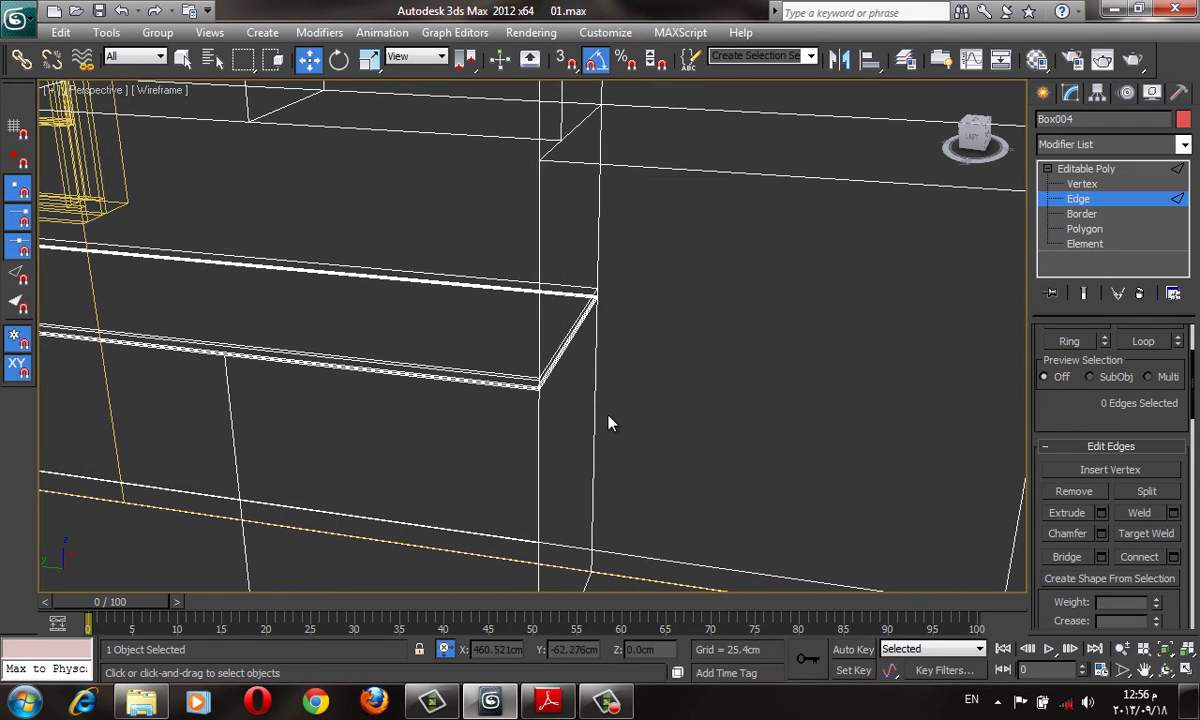
{"action": "left_click", "coordinate": [230, 87]}
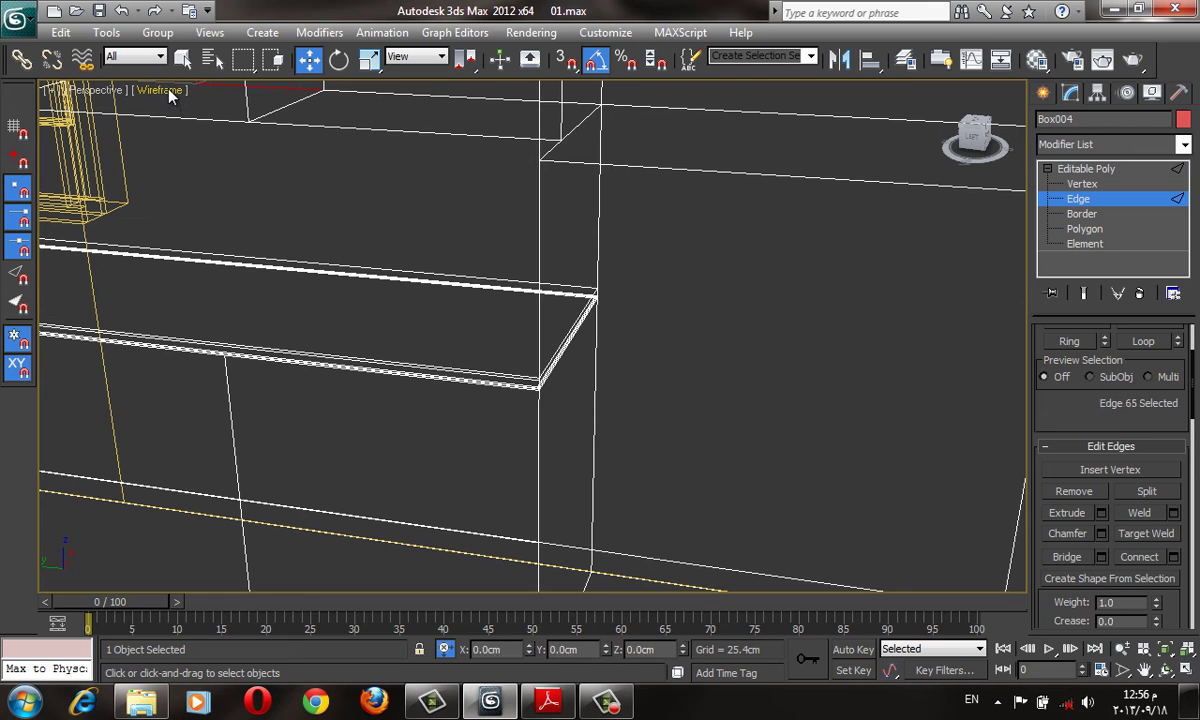
{"action": "left_click", "coordinate": [165, 90]}
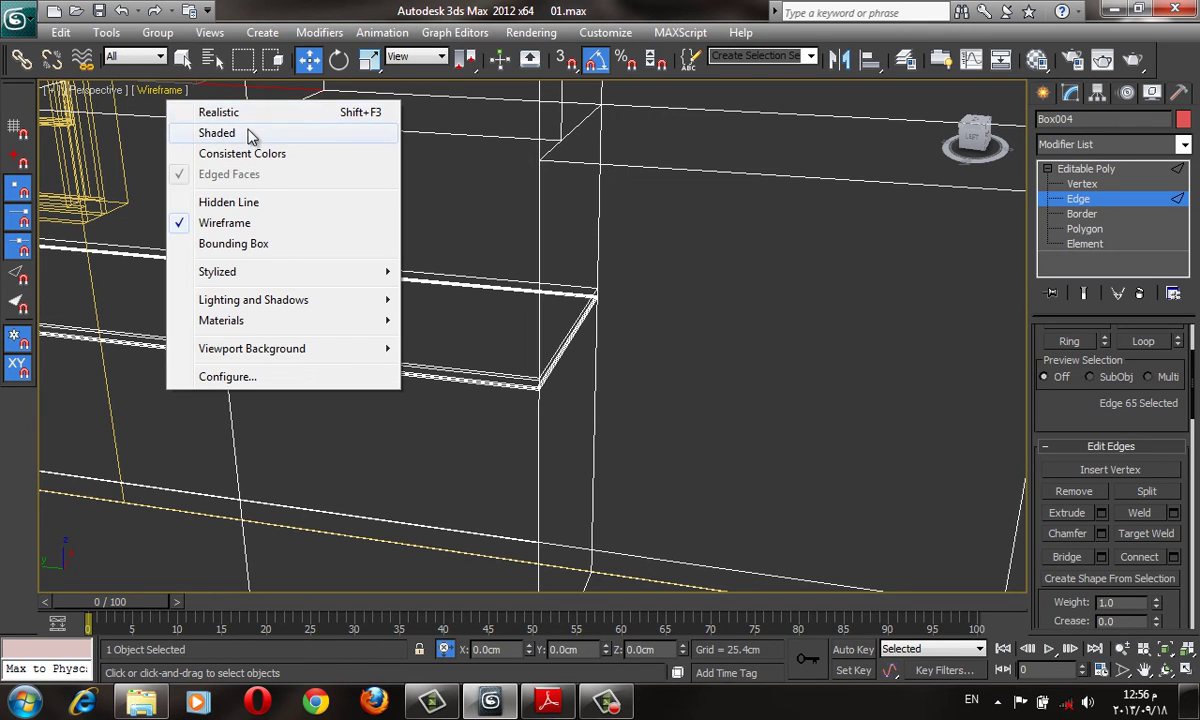
{"action": "left_click", "coordinate": [250, 135]}
{"action": "mouse_move", "coordinate": [715, 302]}
{"action": "middle_mouse_down", "text": "alt"}
{"action": "mouse_move", "coordinate": [785, 281]}
{"action": "mouse_move", "coordinate": [770, 300]}
{"action": "mouse_move", "coordinate": [581, 252]}
{"action": "mouse_move", "coordinate": [565, 276]}
{"action": "mouse_move", "coordinate": [655, 308]}
{"action": "mouse_move", "coordinate": [852, 300]}
{"action": "middle_mouse_up", "text": "alt"}
{"action": "scroll", "coordinate": [806, 292], "scroll_direction": "down", "scroll_amount": 3}
{"action": "scroll", "coordinate": [710, 270], "scroll_direction": "down", "scroll_amount": 3}
- Connect the tall cabinet's middle and bottom horizontal edges, adding a vertical edge that splits it into two doors
{"action": "scroll", "coordinate": [633, 228], "scroll_direction": "down", "scroll_amount": 3}
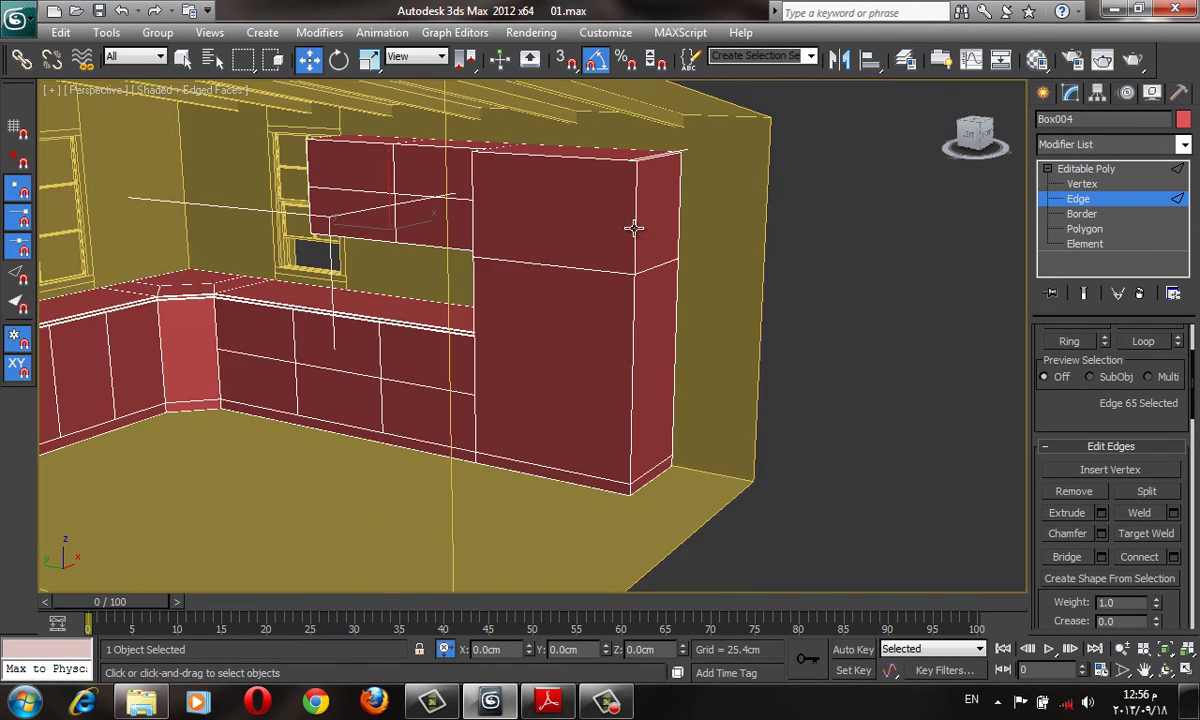
{"action": "middle_click_drag", "start_coordinate": [633, 228], "coordinate": [581, 146], "text": "alt"}
{"action": "scroll", "coordinate": [938, 177], "scroll_direction": "up", "scroll_amount": 2}
{"action": "middle_click_drag", "start_coordinate": [938, 177], "coordinate": [659, 180]}
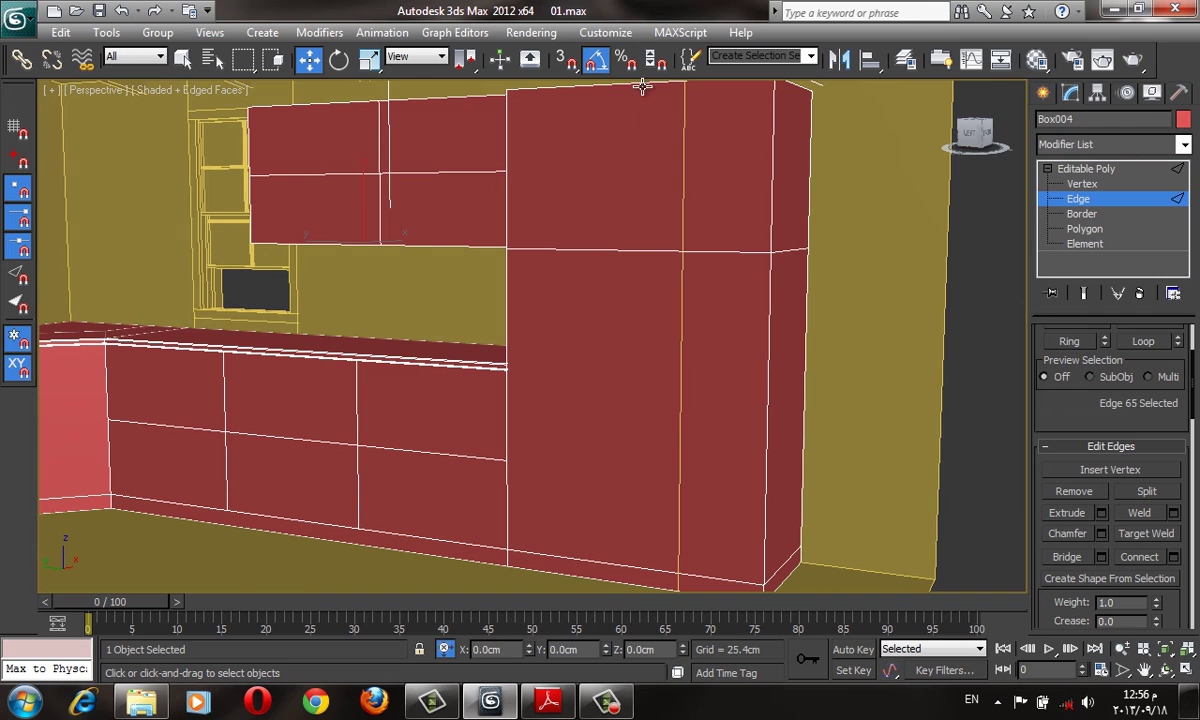
{"action": "left_click", "coordinate": [632, 249], "text": "ctrl"}
{"action": "left_click", "coordinate": [590, 552], "text": "ctrl"}
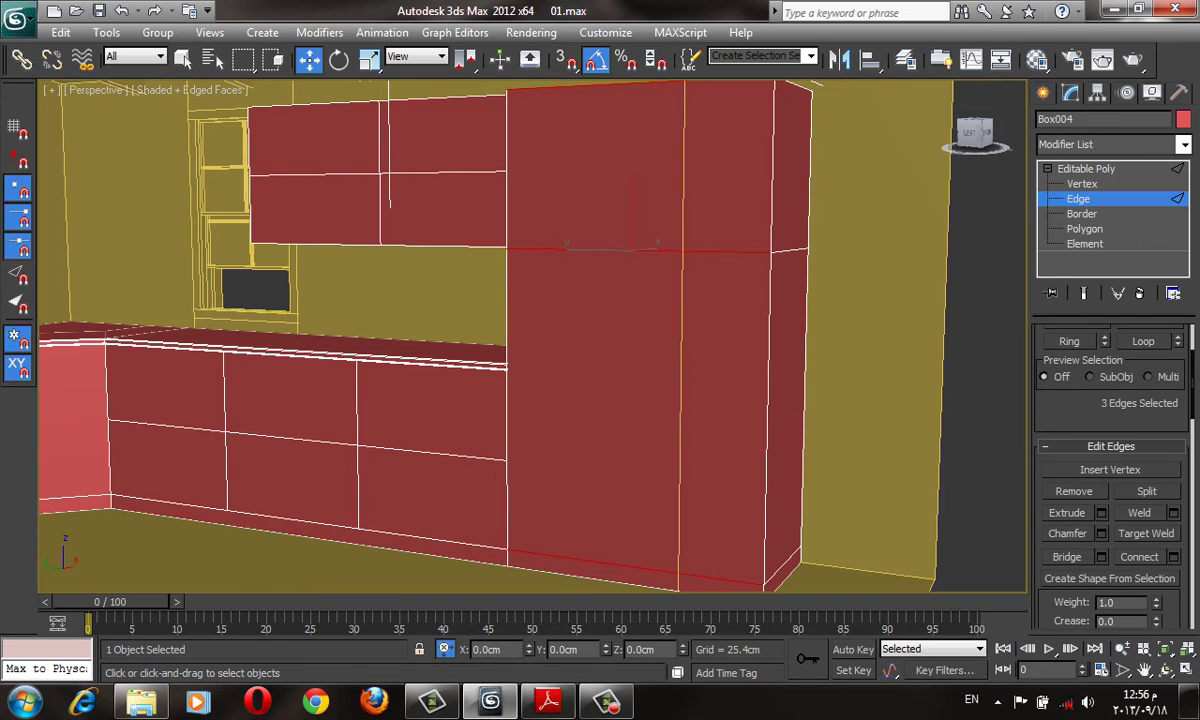
{"action": "left_click", "coordinate": [1176, 559]}
{"action": "left_click", "coordinate": [543, 424]}
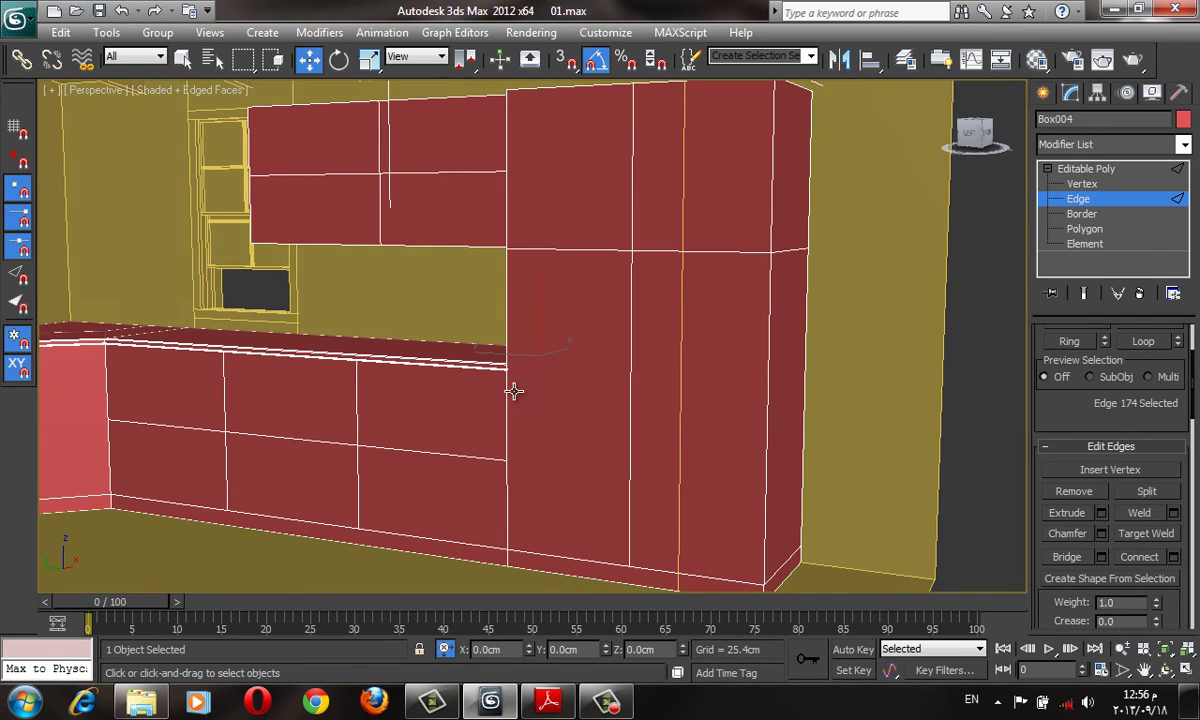
{"action": "middle_click_drag", "start_coordinate": [514, 391], "coordinate": [661, 405]}
{"action": "scroll", "coordinate": [661, 405], "scroll_direction": "down", "scroll_amount": 3}
{"action": "mouse_move", "coordinate": [846, 460]}
{"action": "middle_mouse_down", "text": "alt"}
{"action": "mouse_move", "coordinate": [798, 439]}
{"action": "mouse_move", "coordinate": [702, 447]}
{"action": "mouse_move", "coordinate": [697, 458]}
{"action": "mouse_move", "coordinate": [797, 386]}
{"action": "middle_mouse_up", "text": "alt"}
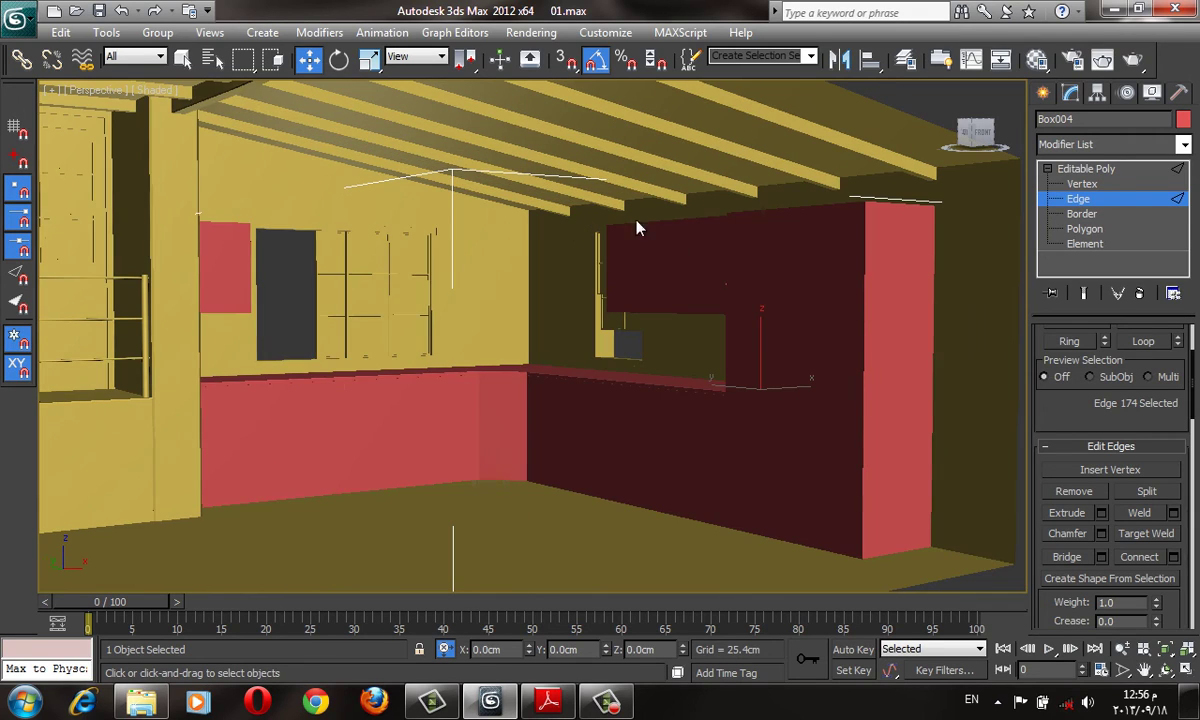
- Zoom into the kitchen corner and show the Standard Primitives object types in the Create panel
{"action": "scroll", "coordinate": [635, 335], "scroll_direction": "up", "scroll_amount": 2}
{"action": "scroll", "coordinate": [727, 333], "scroll_direction": "up", "scroll_amount": 2}
{"action": "scroll", "coordinate": [727, 333], "scroll_direction": "up", "scroll_amount": 2}
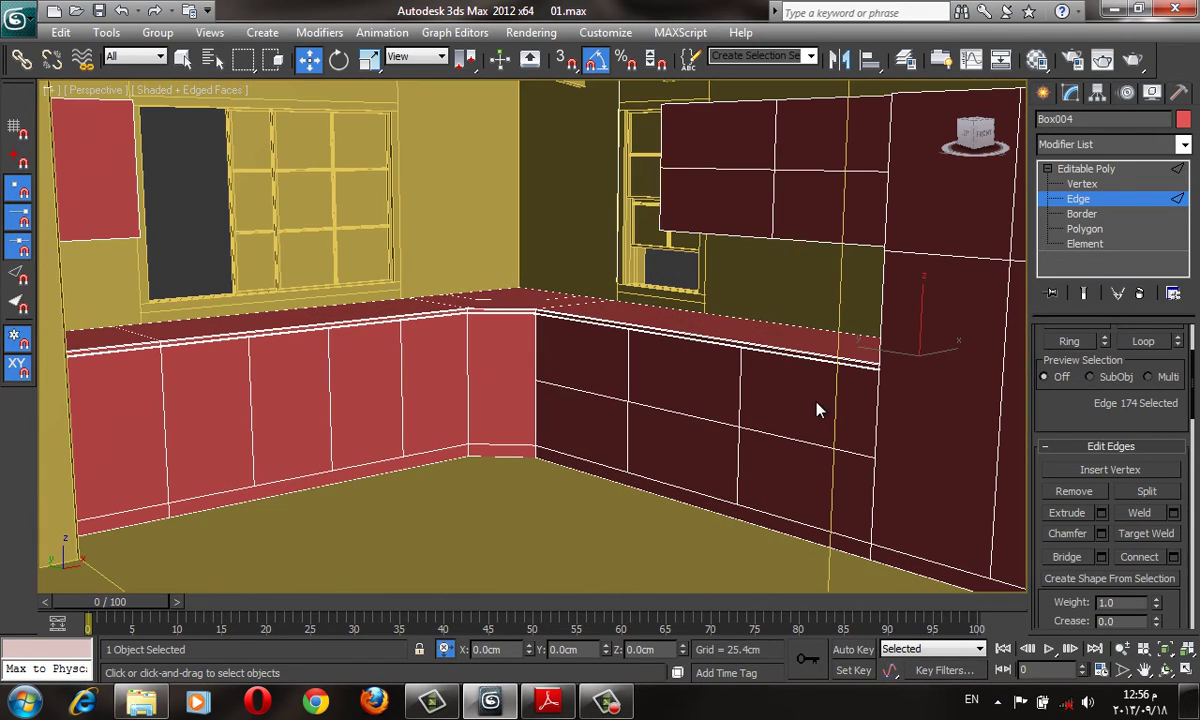
{"action": "middle_click_drag", "start_coordinate": [788, 385], "coordinate": [787, 383]}
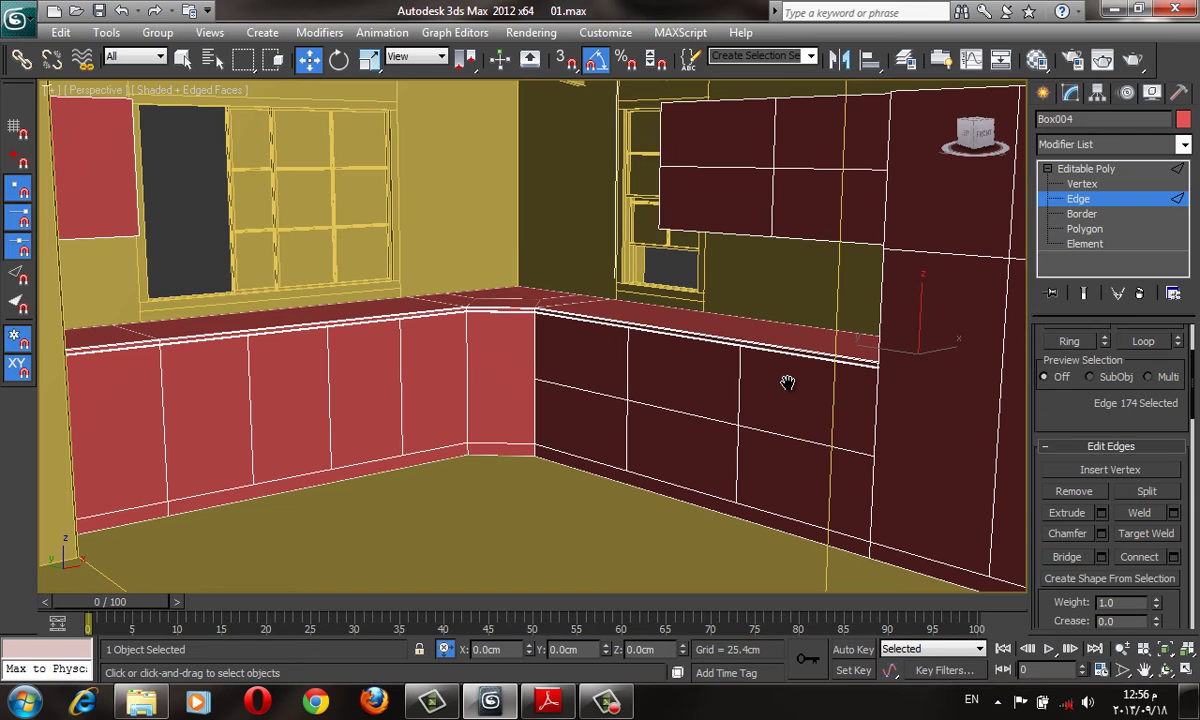
{"action": "mouse_move", "coordinate": [876, 404]}
{"action": "middle_mouse_down"}
{"action": "mouse_move", "coordinate": [848, 381]}
{"action": "mouse_move", "coordinate": [877, 404]}
{"action": "middle_mouse_up"}
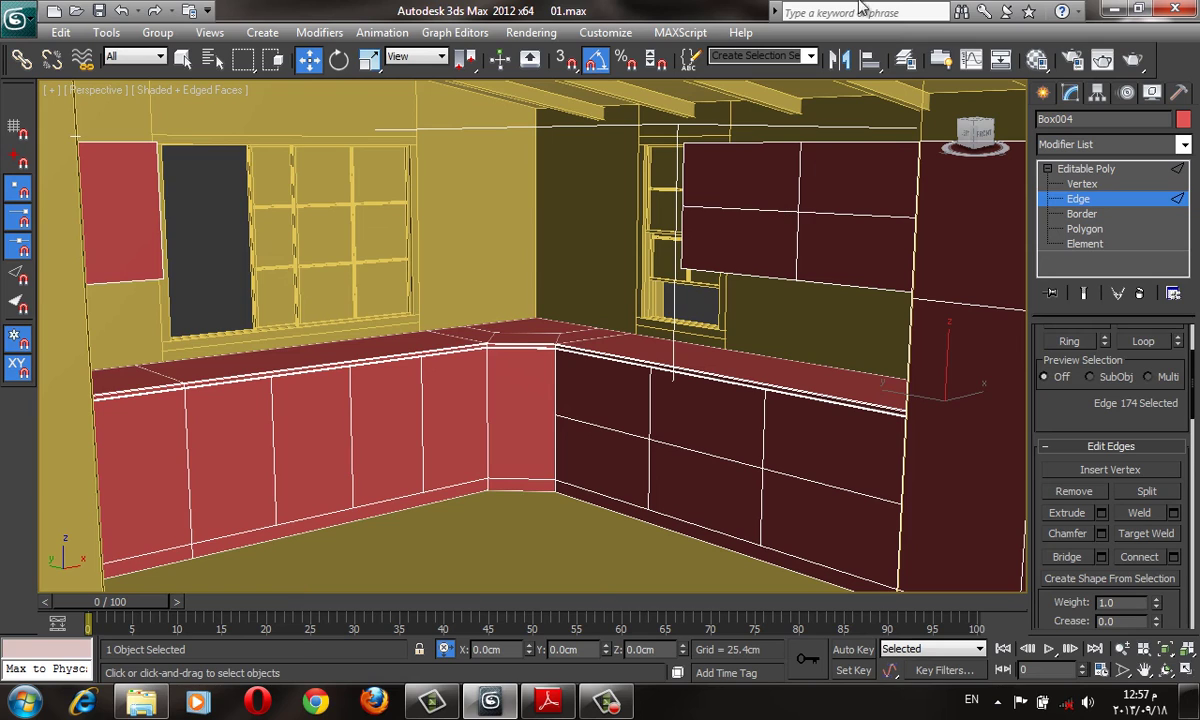
{"action": "left_click", "coordinate": [1043, 92]}
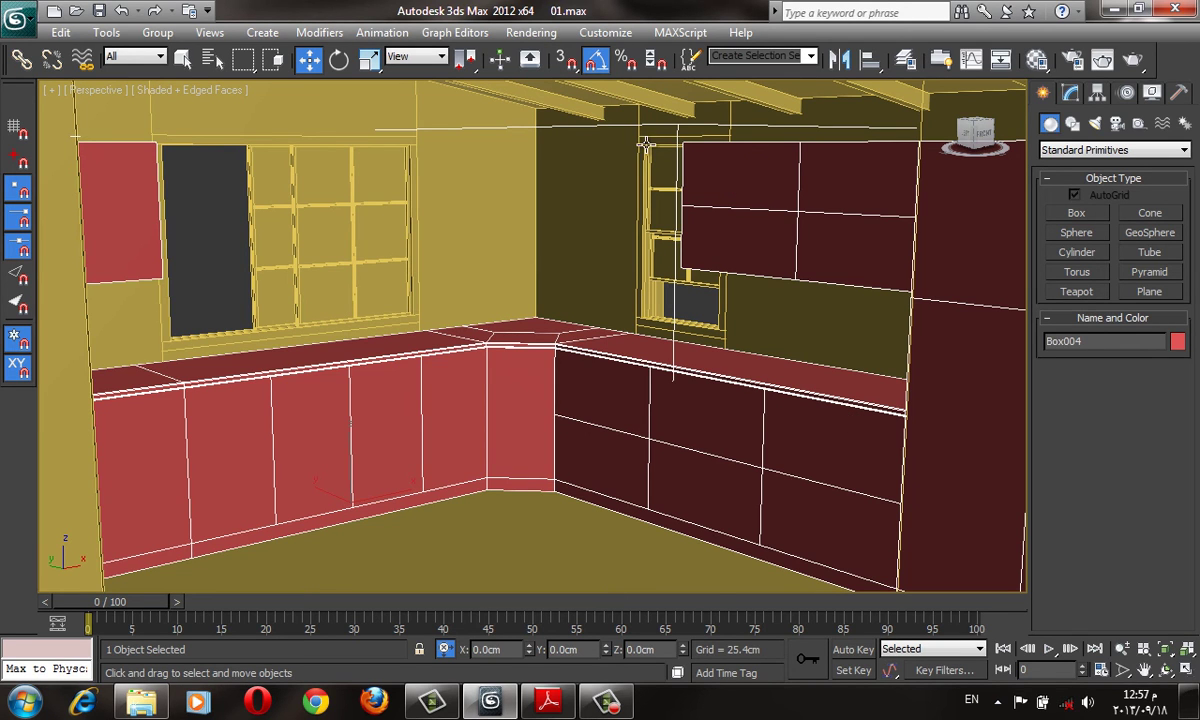
- Save the kitchen scene with Save As under the file name 02.max
{"action": "left_click", "coordinate": [18, 18]}
{"action": "left_click", "coordinate": [88, 232]}
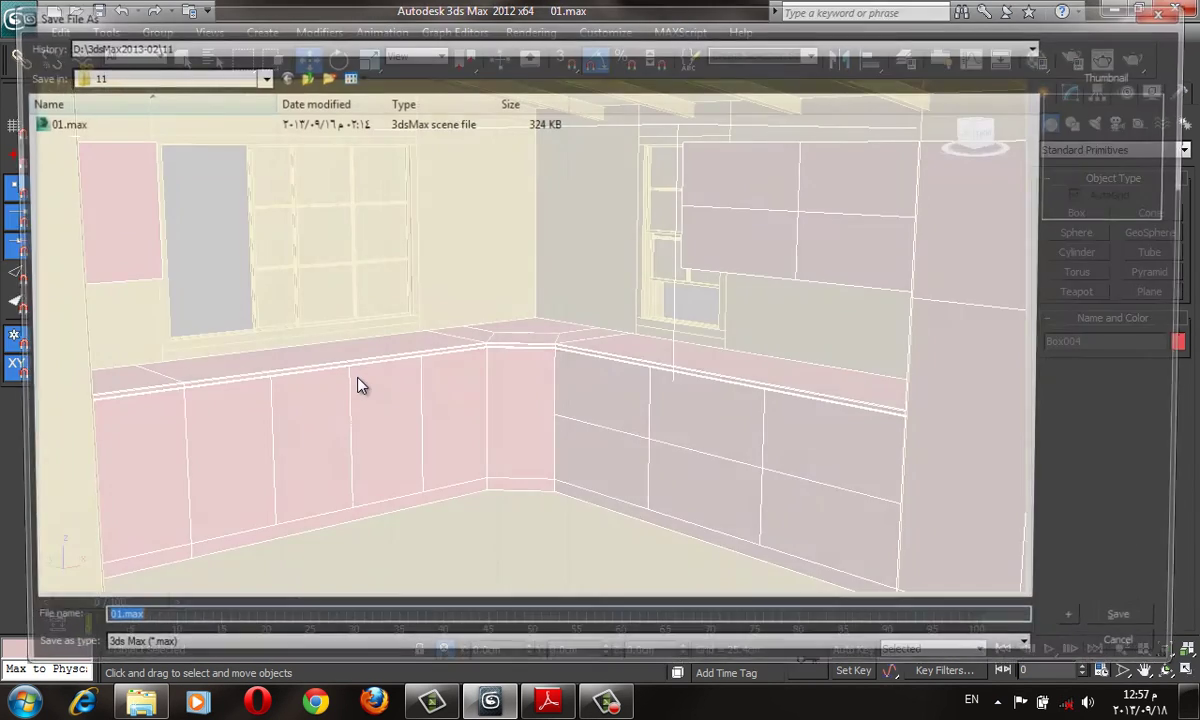
{"action": "type", "text": "02"}
{"action": "key", "text": "Return"}
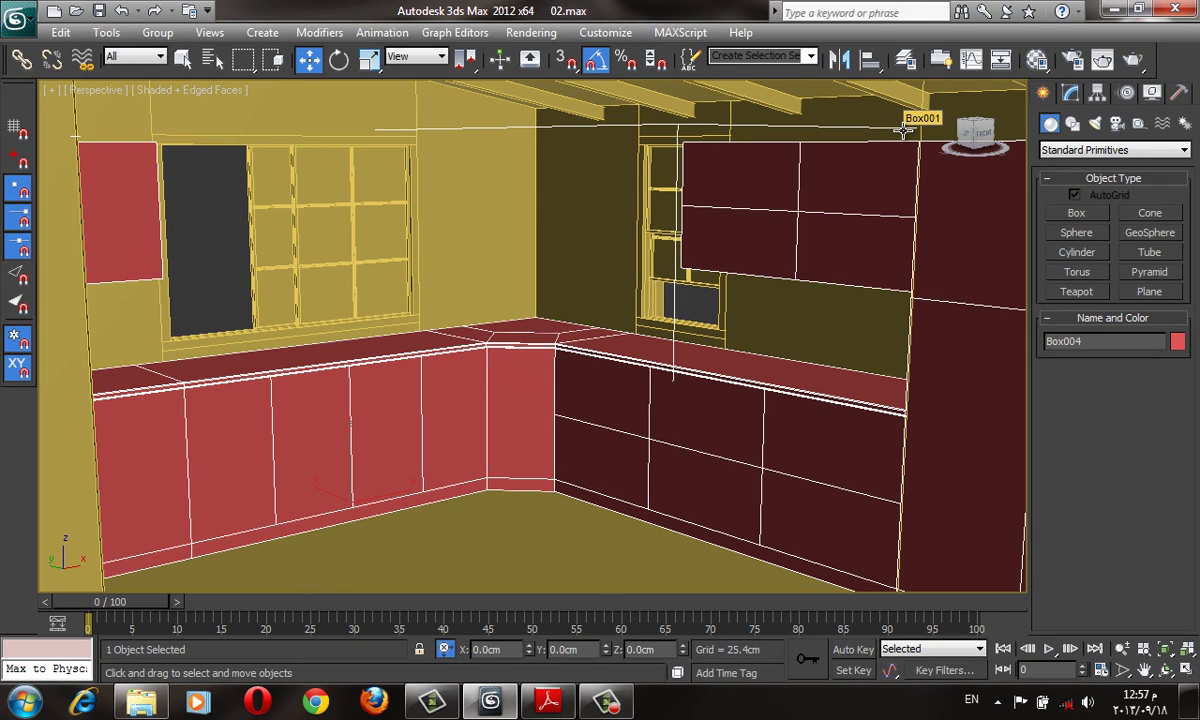
{"action": "left_click", "coordinate": [606, 700]}
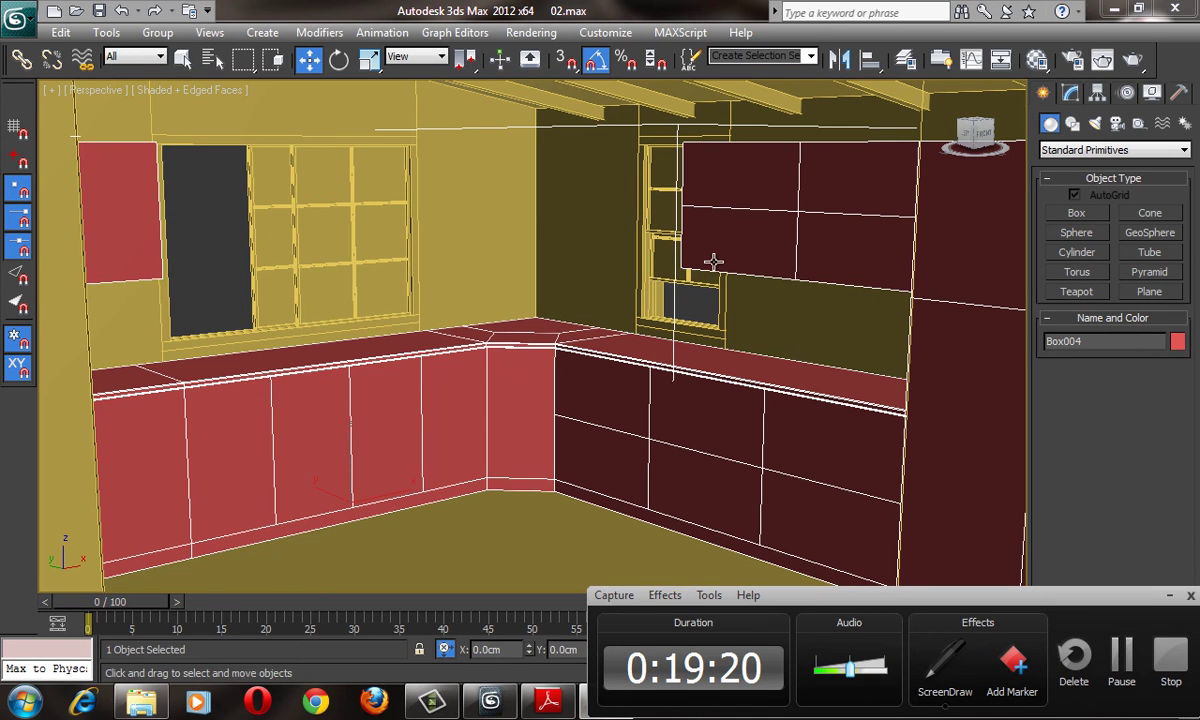
{"action": "middle_click_drag", "start_coordinate": [584, 235], "coordinate": [603, 246]}
{"action": "scroll", "coordinate": [590, 262], "scroll_direction": "down", "scroll_amount": 5}
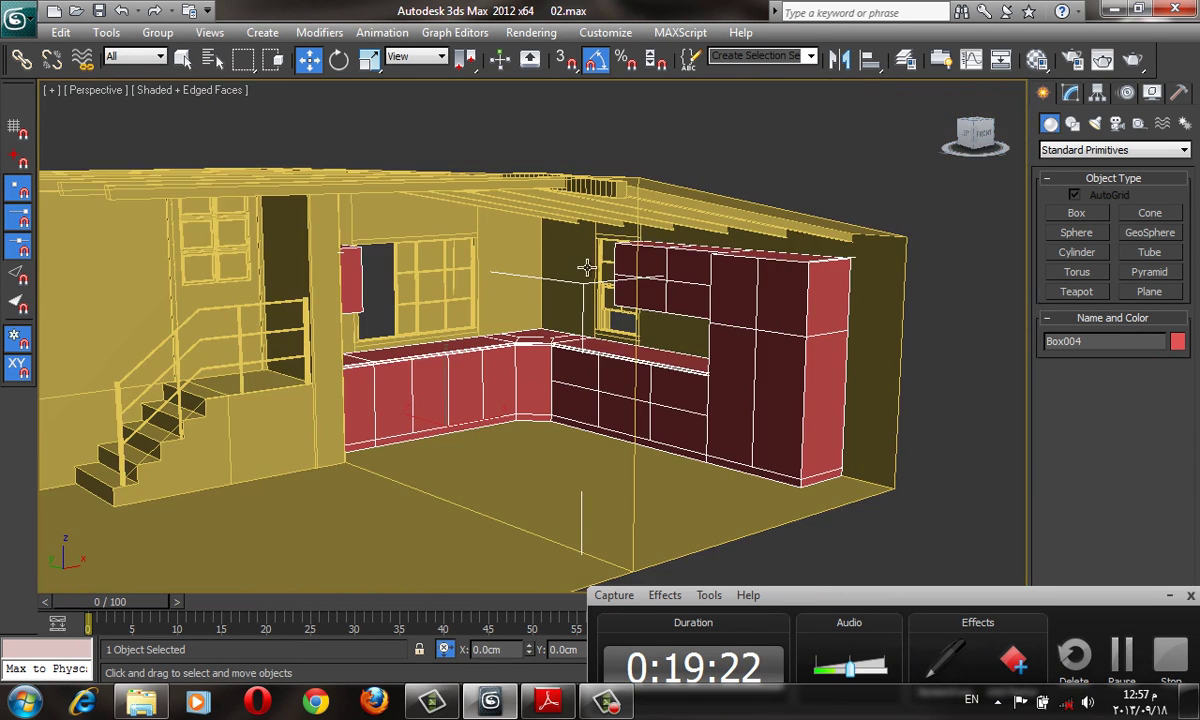